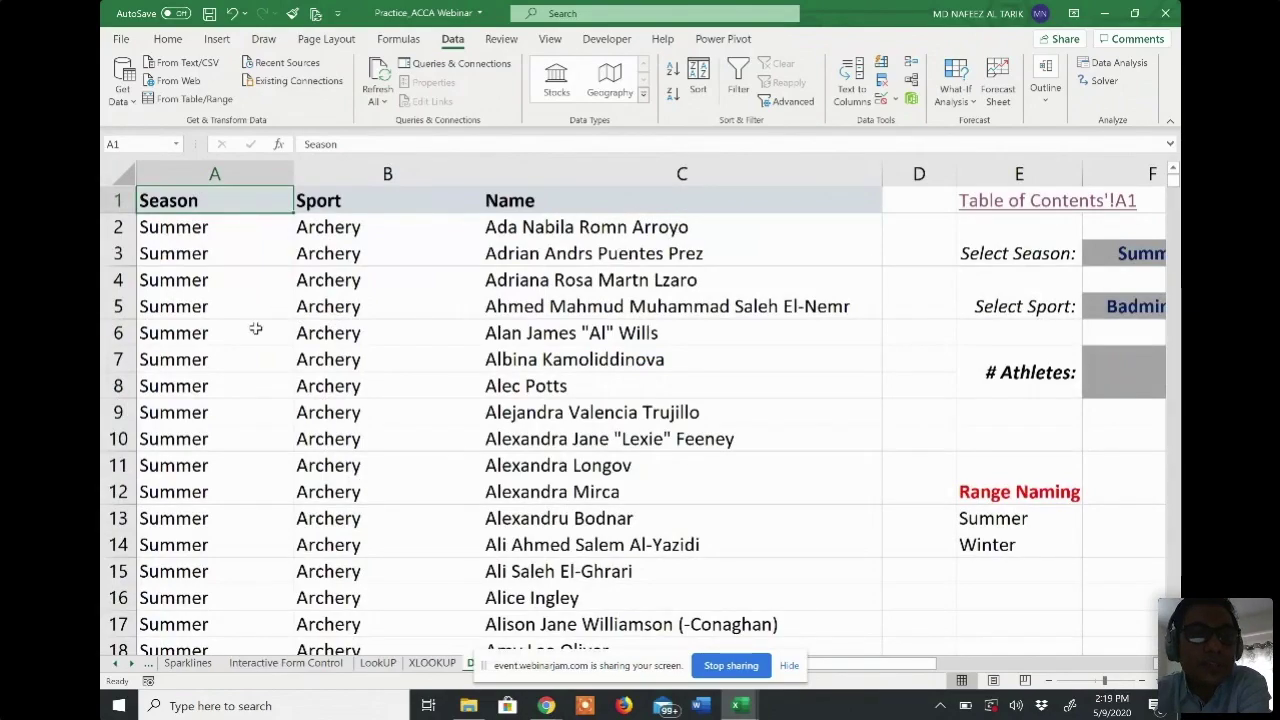
- Examine the Season, Sport and Name columns, checking the Season values from the first row to the last
{"action": "left_click", "coordinate": [379, 229]}
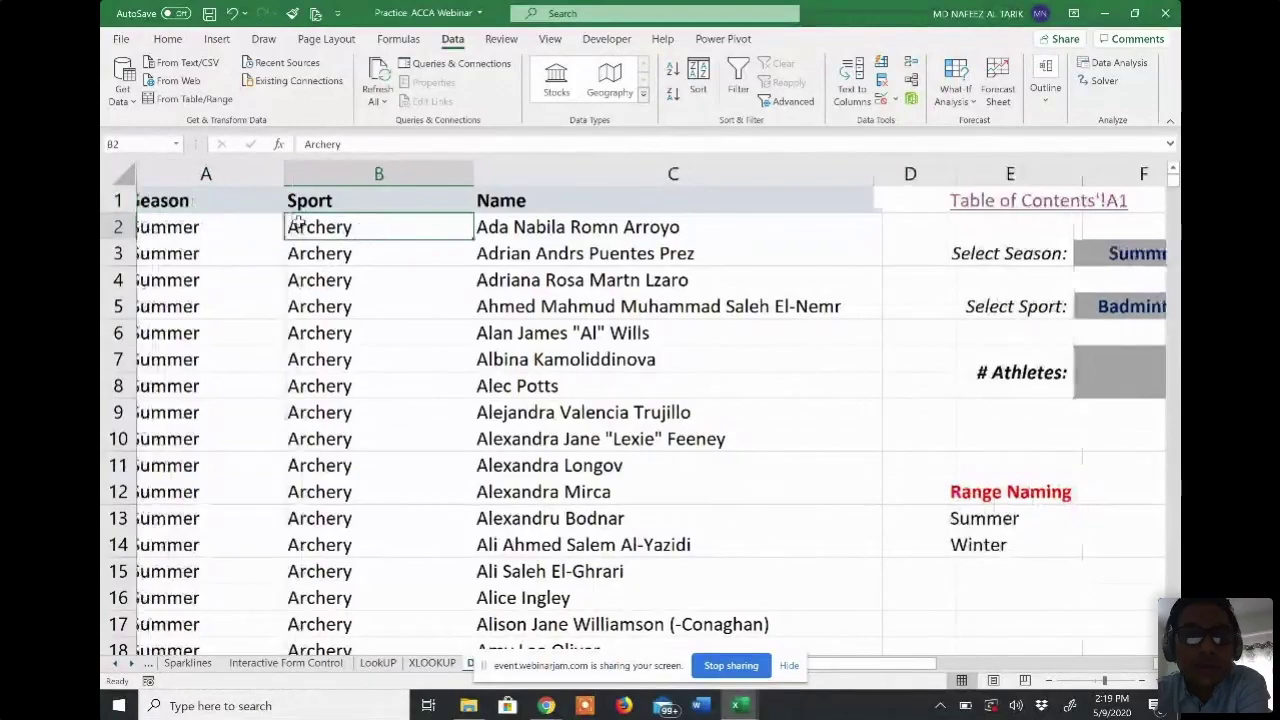
{"action": "left_click", "coordinate": [524, 227]}
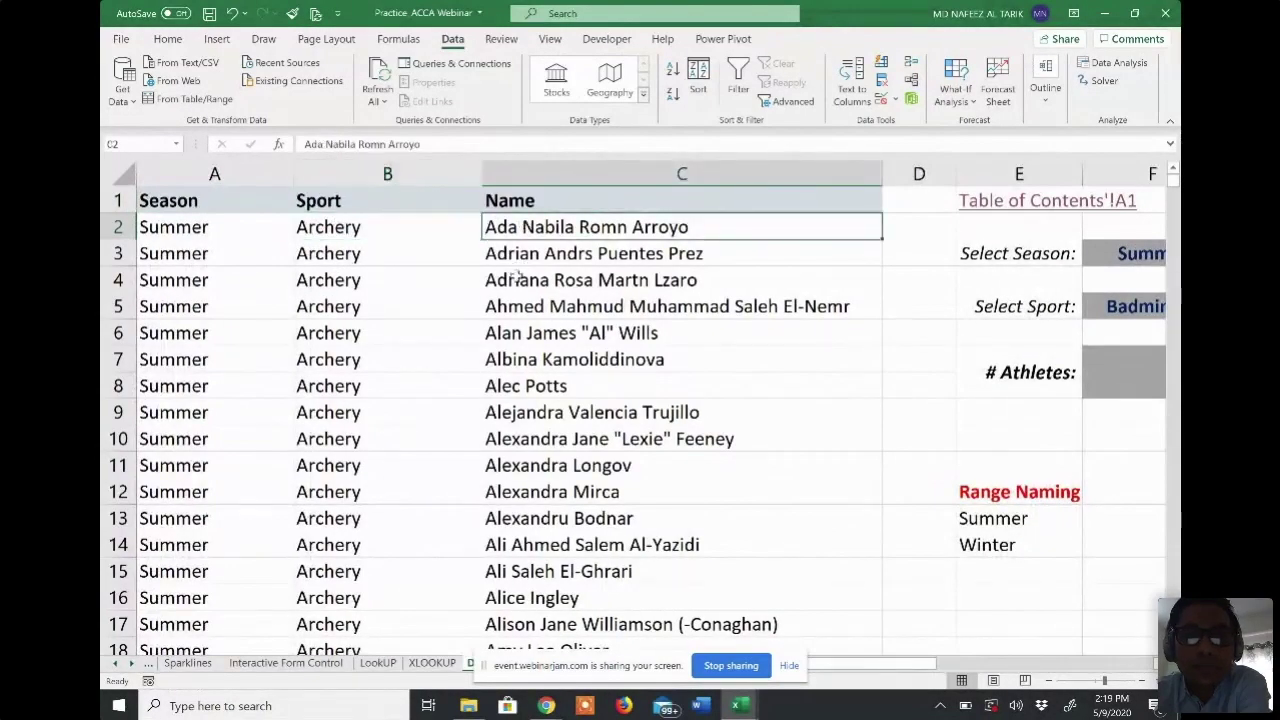
{"action": "scroll", "coordinate": [530, 272], "scroll_direction": "right", "scroll_amount": 1}
{"action": "scroll", "coordinate": [545, 270], "scroll_direction": "left", "scroll_amount": 1}
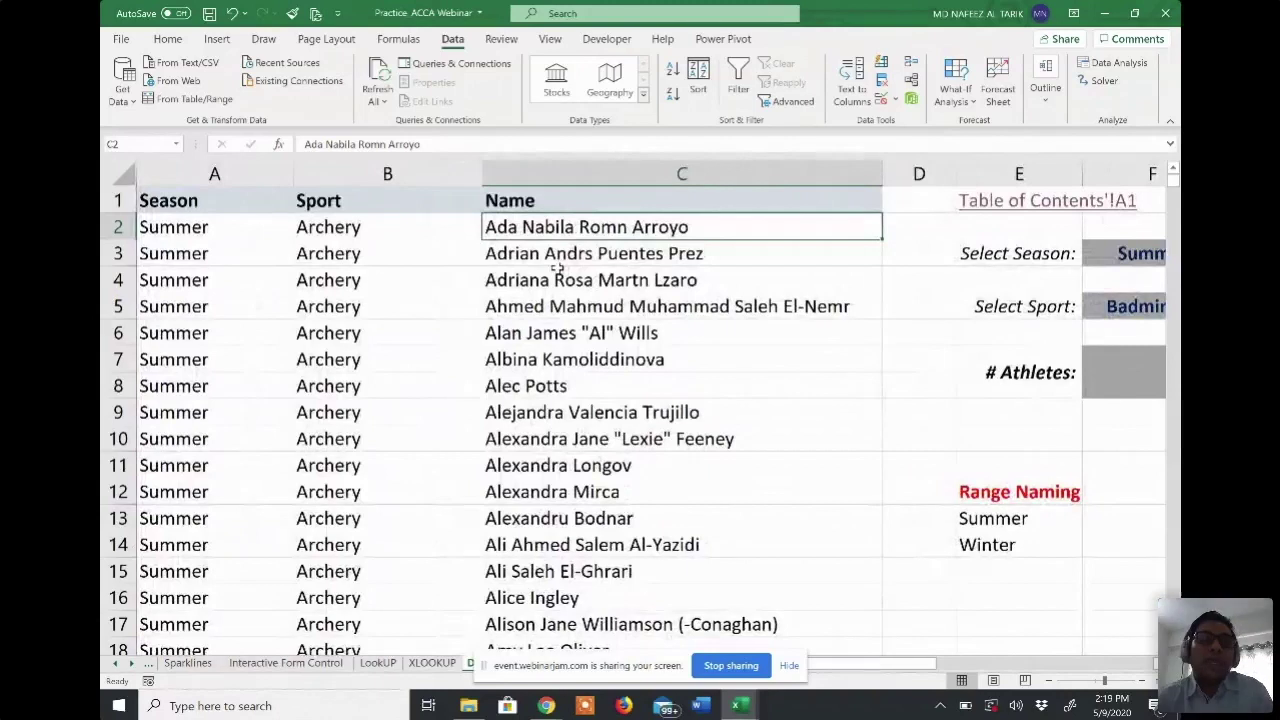
{"action": "left_click", "coordinate": [186, 230]}
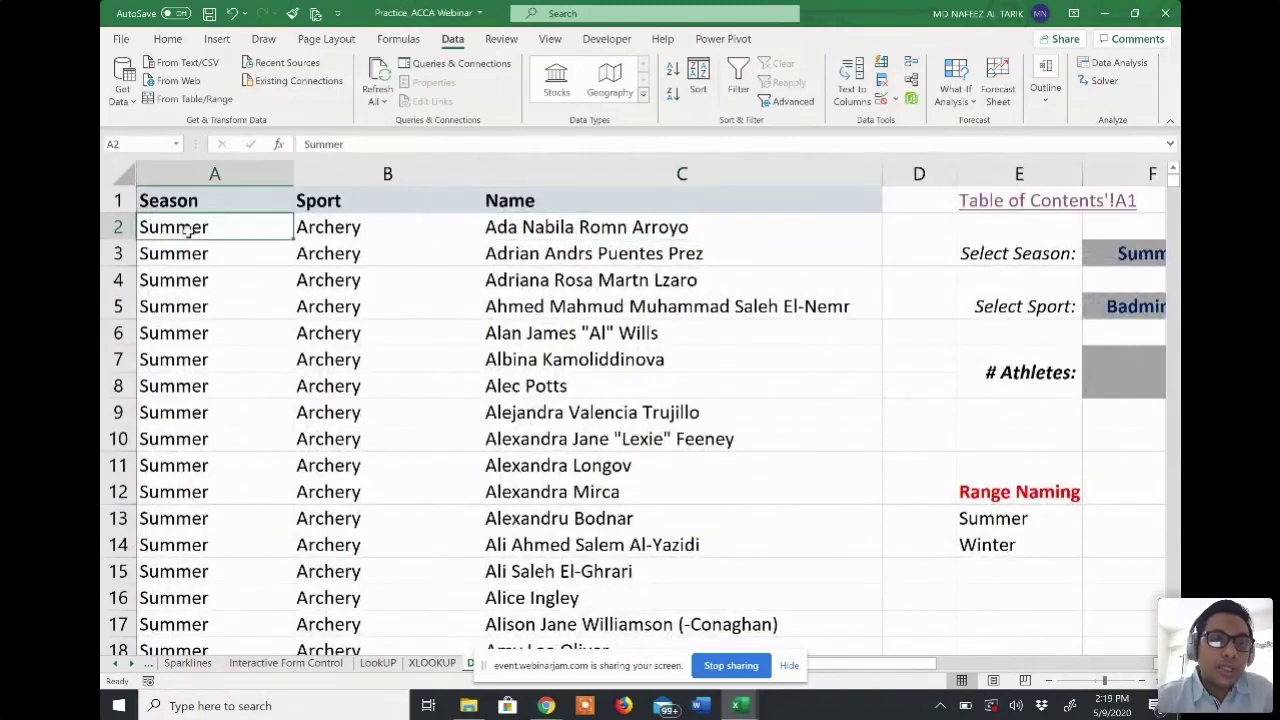
{"action": "left_click", "coordinate": [187, 282]}
{"action": "scroll", "coordinate": [187, 287], "scroll_direction": "down", "scroll_amount": 3}
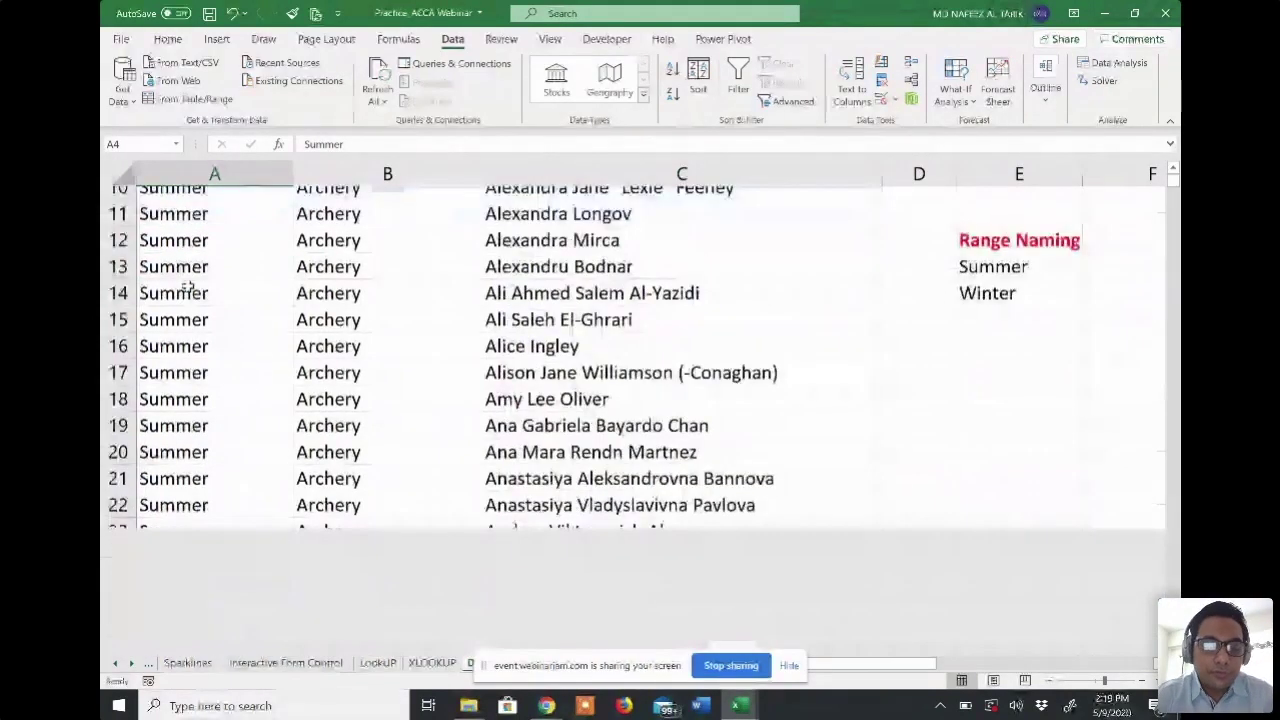
{"action": "key", "text": "ctrl+Down"}
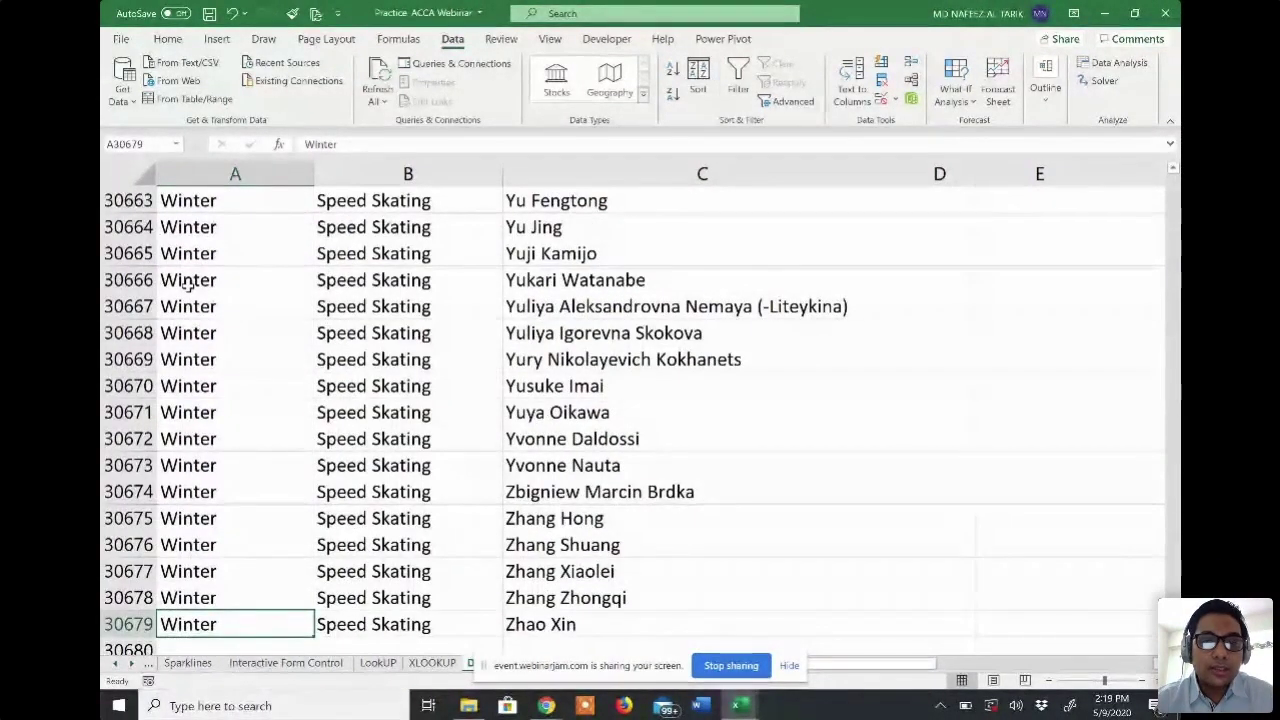
{"action": "key", "text": "ctrl+Up"}
- Examine the sports at the end of the Sport column and return to its header
{"action": "key", "text": "Right"}
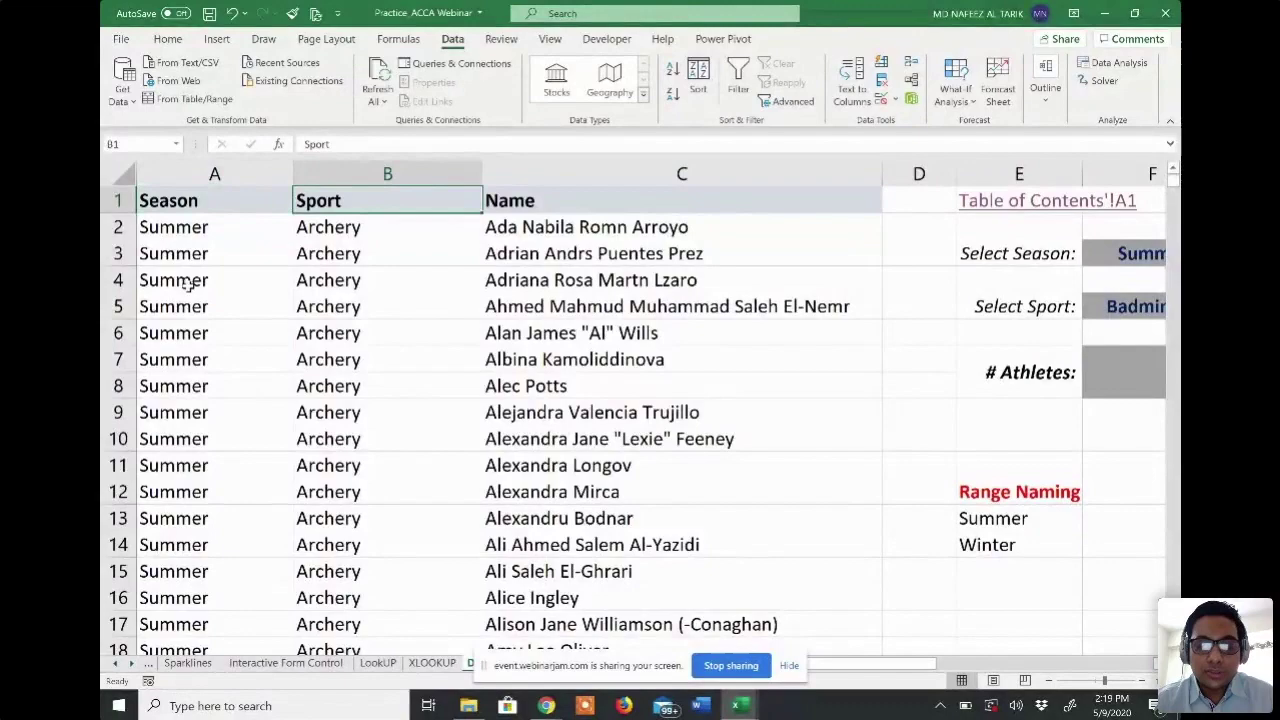
{"action": "key", "text": "ctrl+Down"}
{"action": "key", "text": "Up"}
{"action": "key", "text": "Up"}
{"action": "key", "text": "Up"}
{"action": "key", "text": "Up"}
{"action": "key", "text": "Up"}
{"action": "key", "text": "Up"}
{"action": "key", "text": "Up"}
{"action": "key", "text": "Up"}
{"action": "key", "text": "Up"}
{"action": "key", "text": "ctrl+Up"}
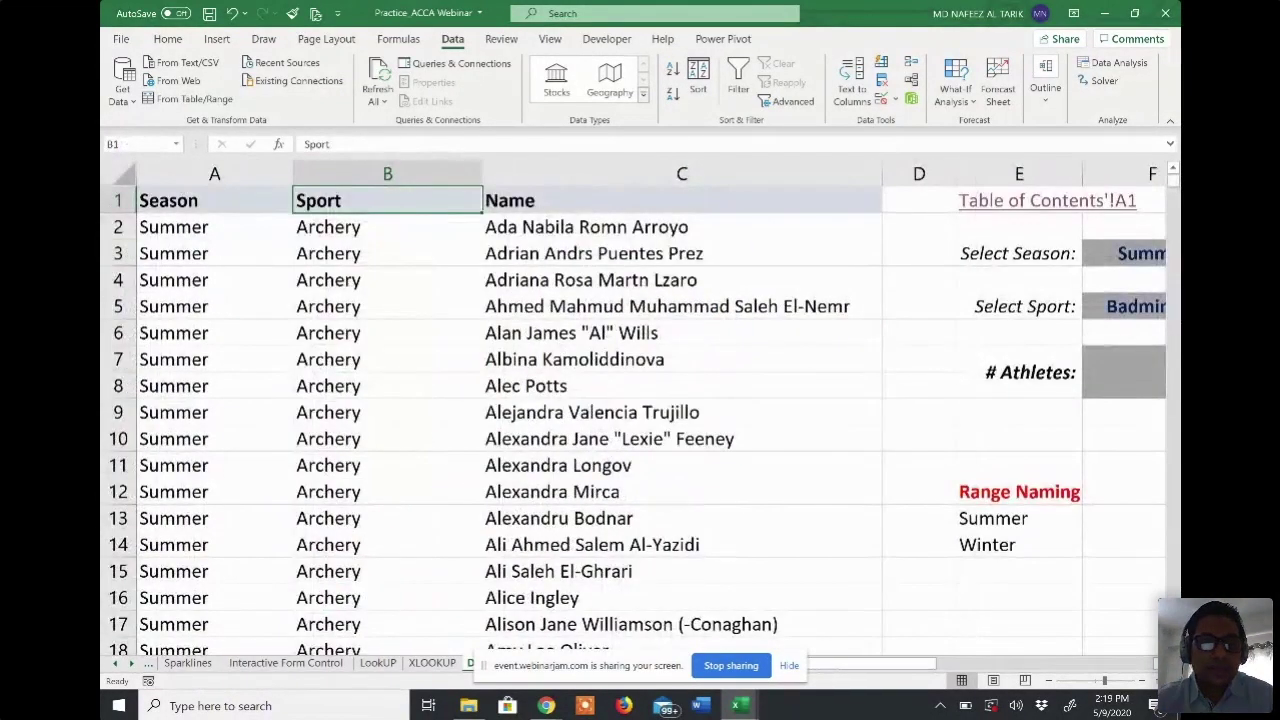
- Apply a filter to the full Season, Sport and Name data range, from A1 through the last row of column C
{"action": "left_click", "coordinate": [183, 198]}
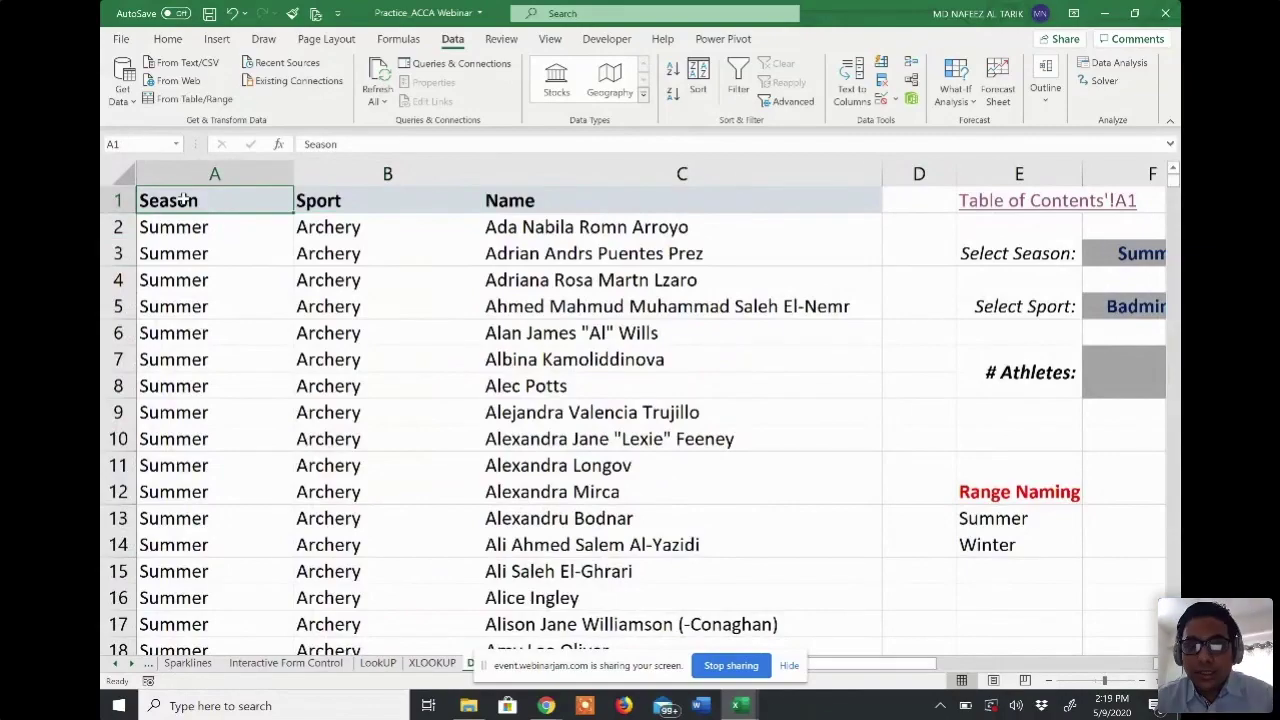
{"action": "key", "text": "shift+Right"}
{"action": "key", "text": "shift+Right"}
{"action": "key", "text": "shift+Right"}
{"action": "key", "text": "shift+Left"}
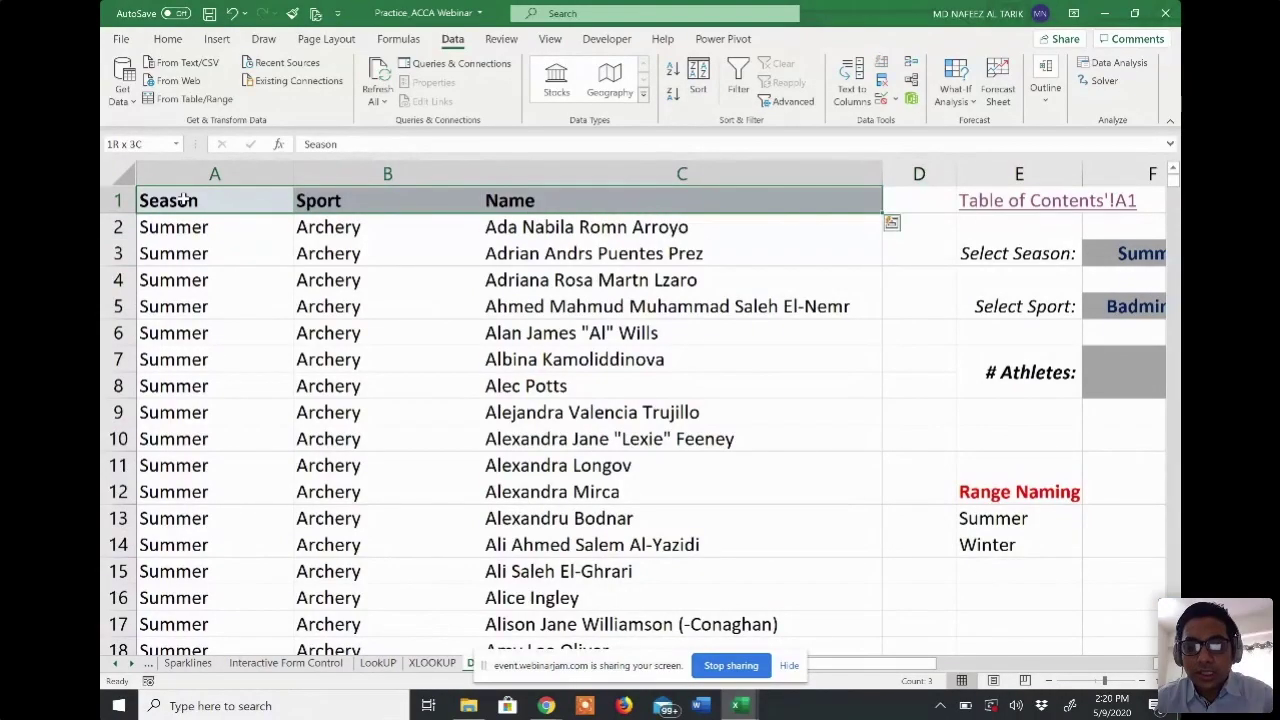
{"action": "key", "text": "ctrl+shift+Down"}
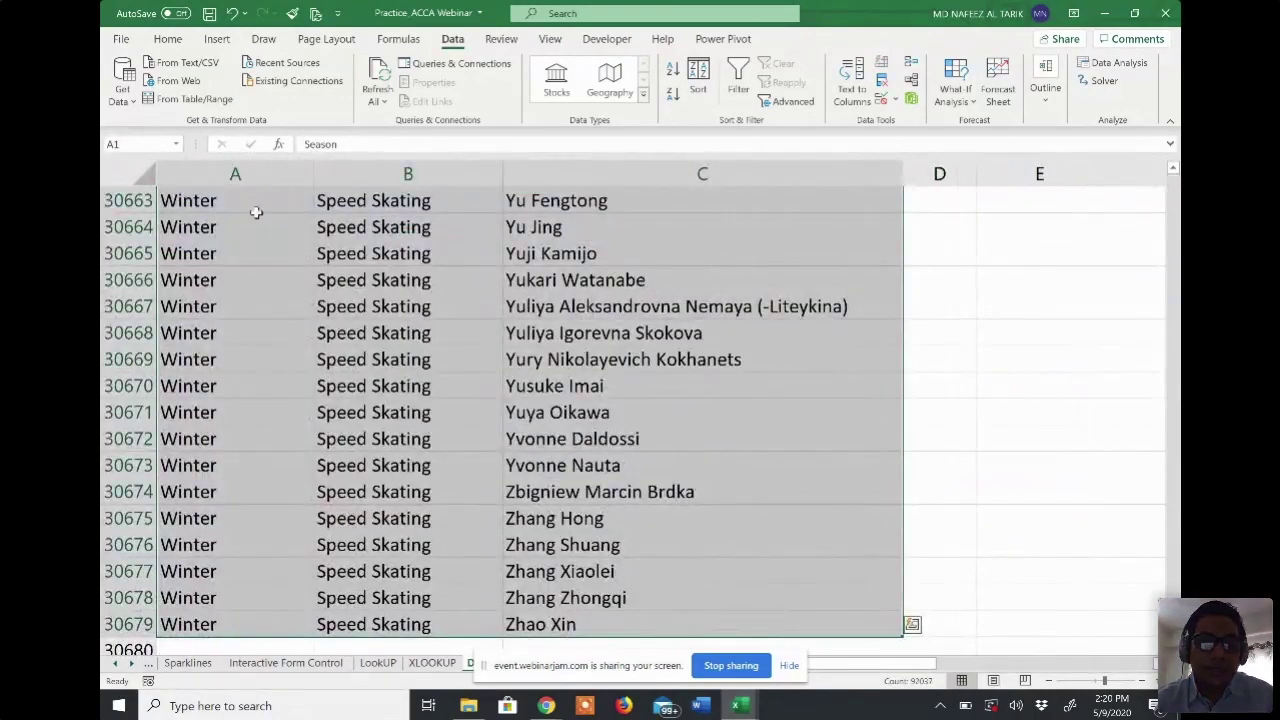
{"action": "left_click", "coordinate": [738, 78]}
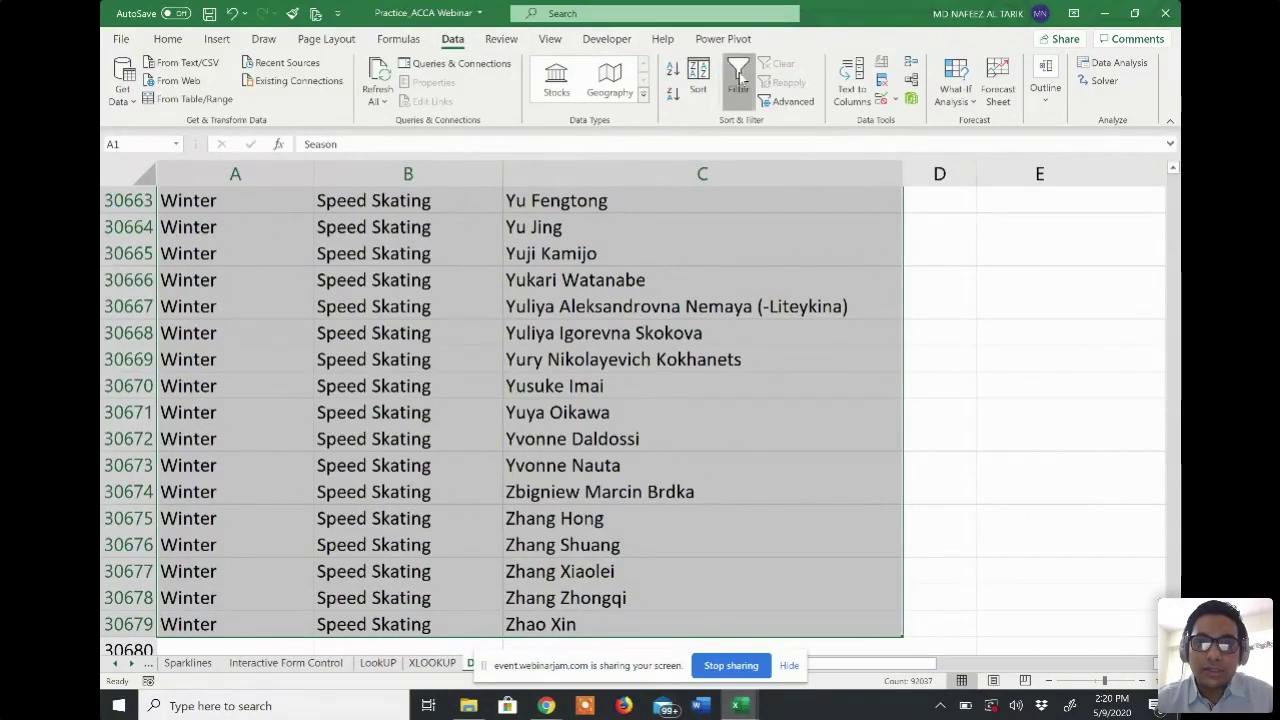
- Review the available filter values for the Season column and for the Sport column without changing either filter
{"action": "left_click", "coordinate": [676, 262]}
{"action": "key", "text": "ctrl+Up"}
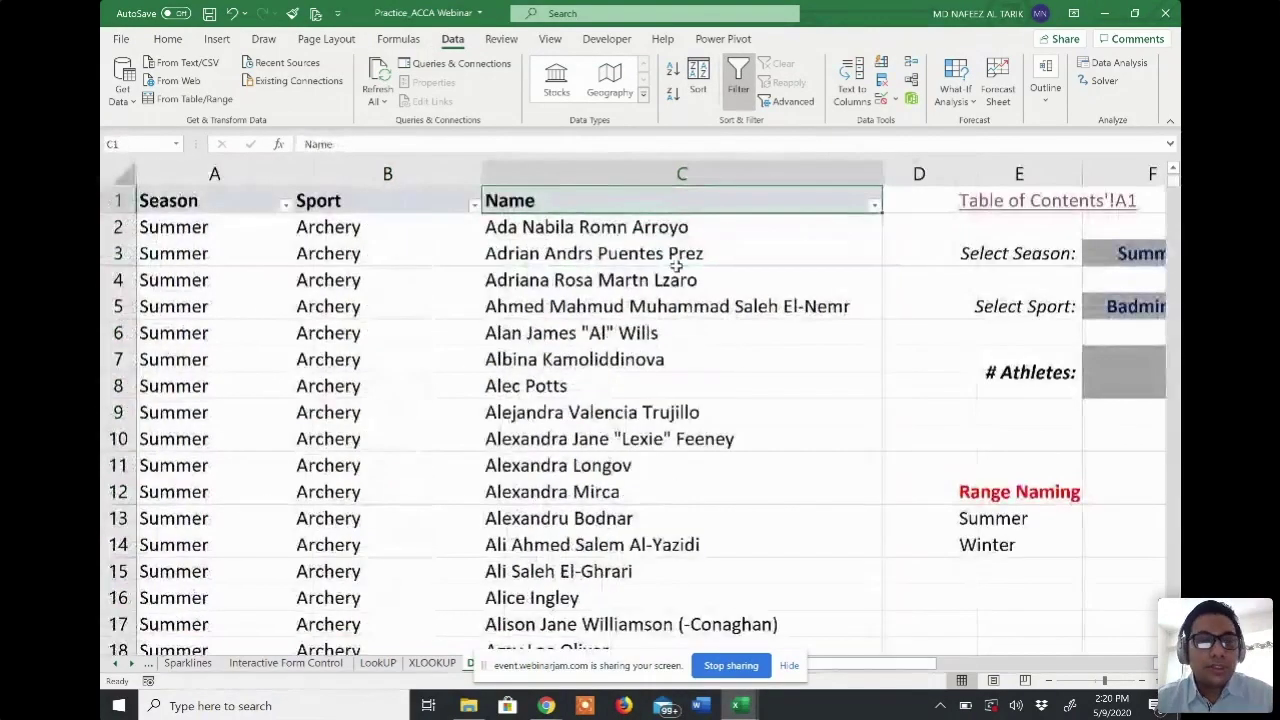
{"action": "left_click", "coordinate": [286, 205]}
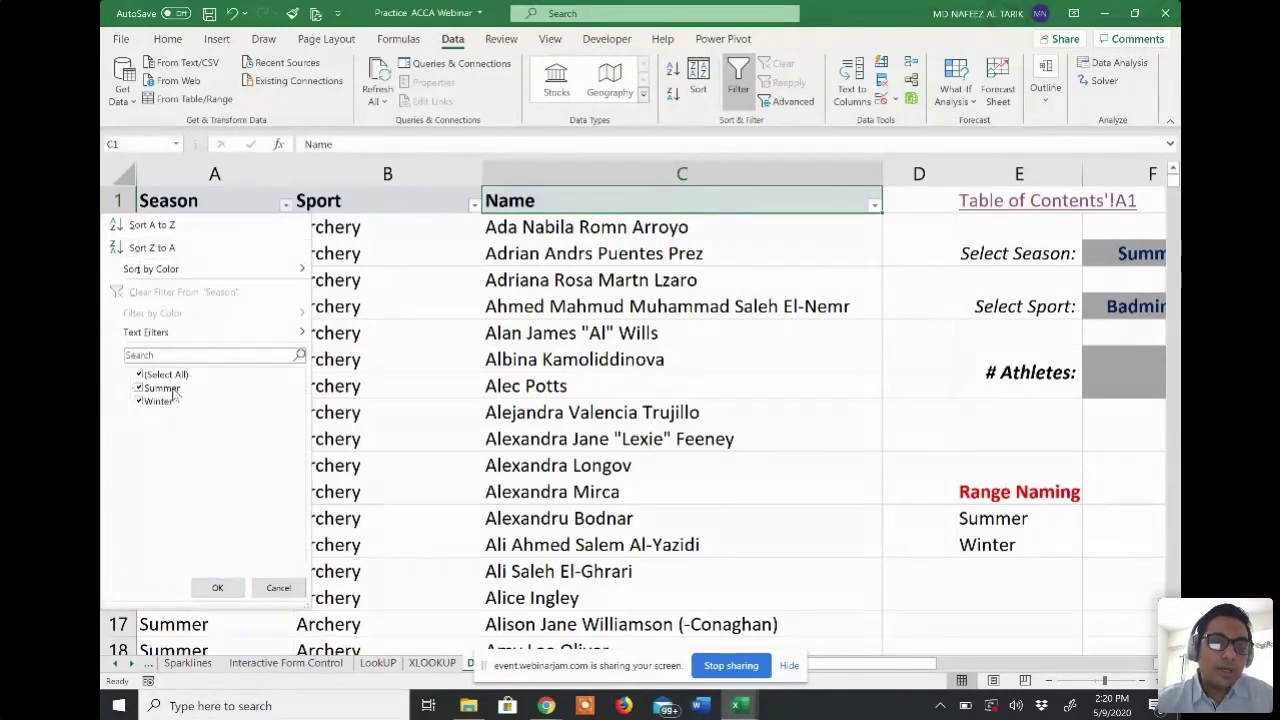
{"action": "left_click", "coordinate": [443, 203]}
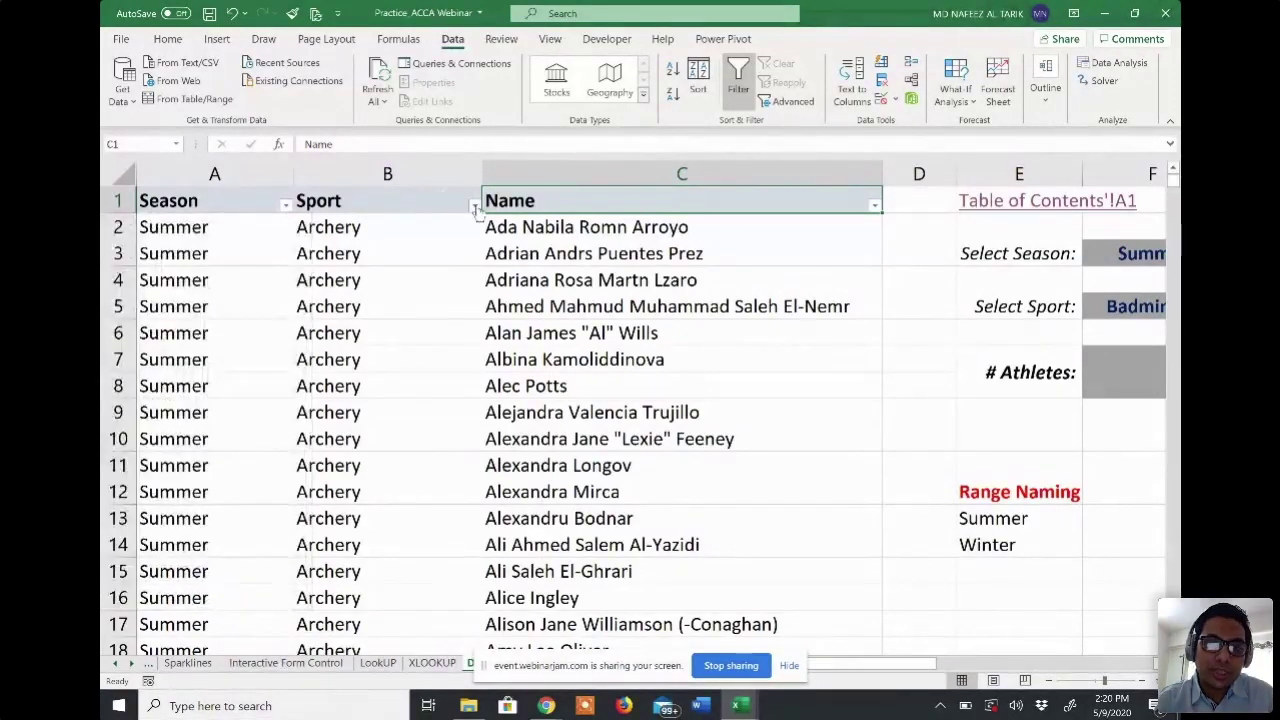
{"action": "left_click", "coordinate": [475, 206]}
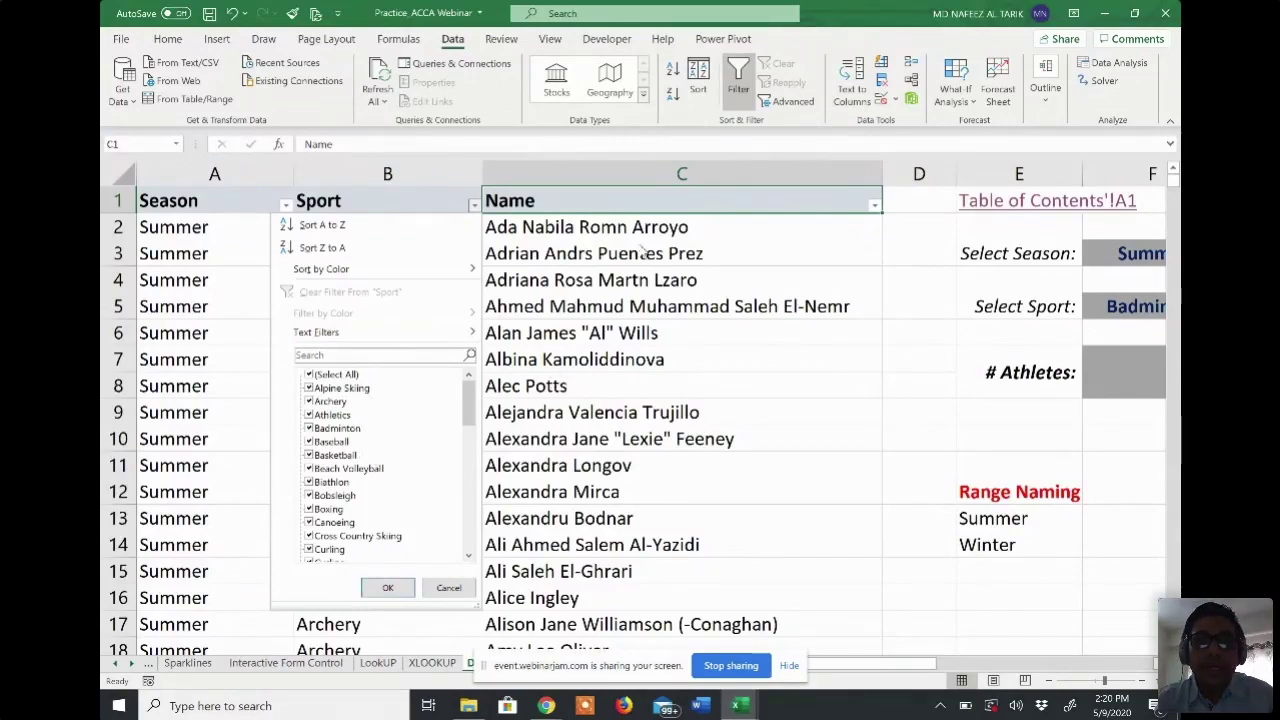
{"action": "left_click", "coordinate": [641, 253]}
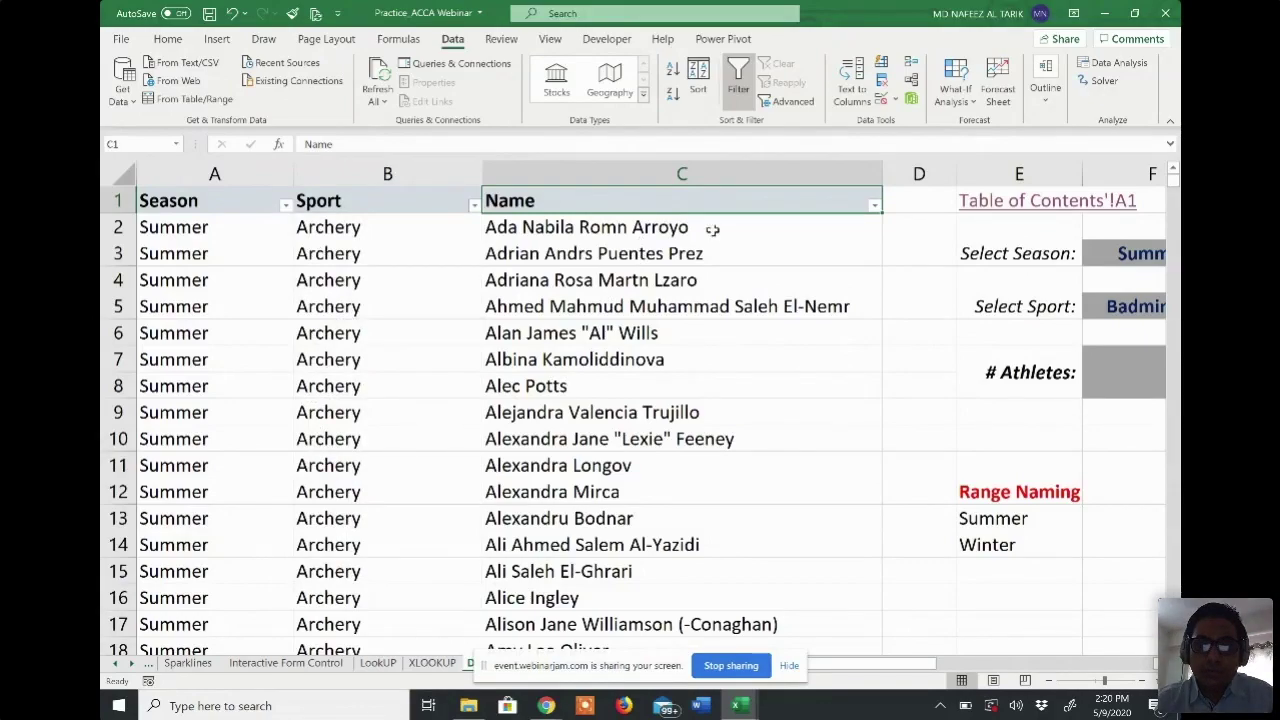
- Inspect the Select Season cell F3 and the Select Sport cell F5 alongside the athlete data
{"action": "scroll", "coordinate": [712, 229], "scroll_direction": "right", "scroll_amount": 8}
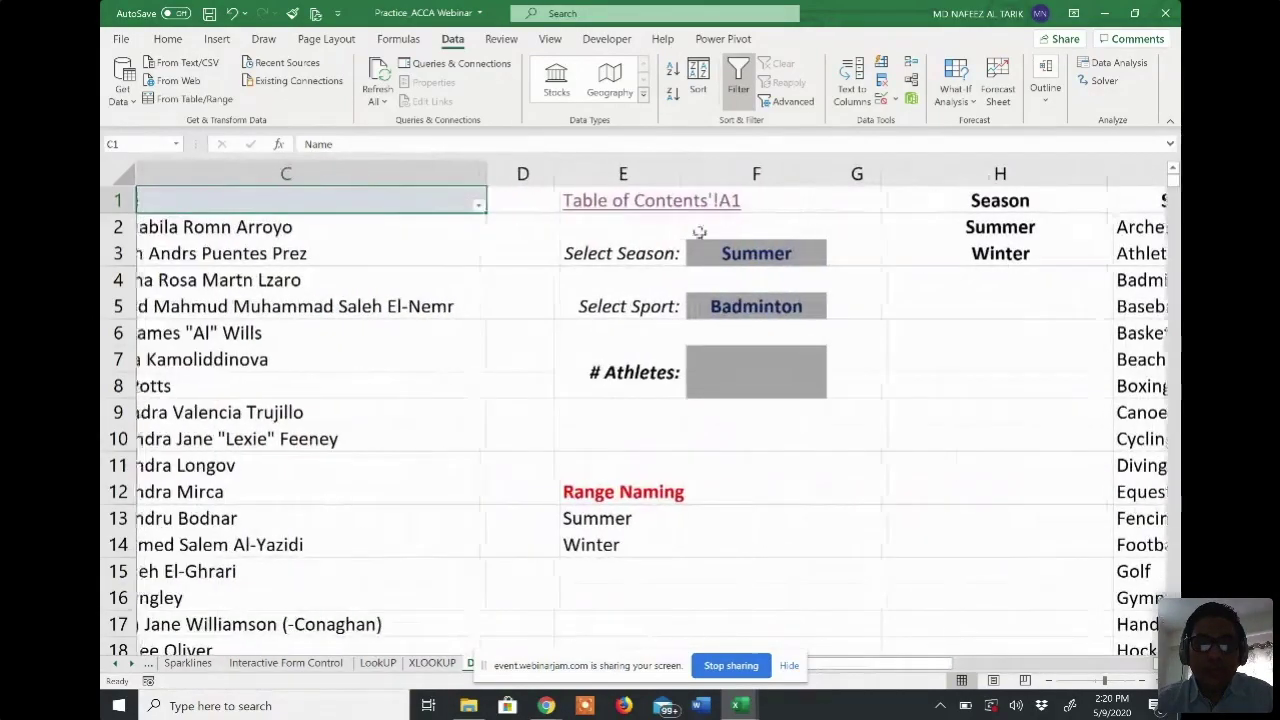
{"action": "scroll", "coordinate": [699, 232], "scroll_direction": "left", "scroll_amount": 1}
{"action": "left_click", "coordinate": [660, 253]}
{"action": "left_click", "coordinate": [774, 253]}
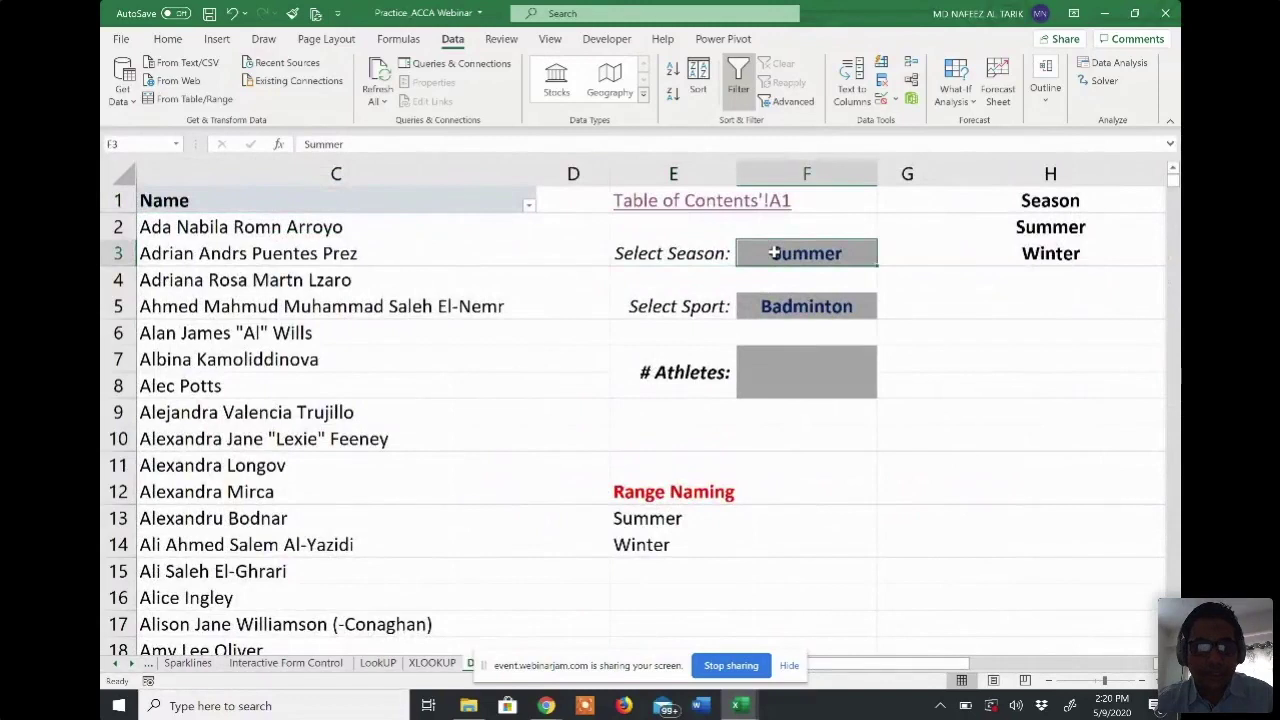
{"action": "left_click", "coordinate": [793, 309]}
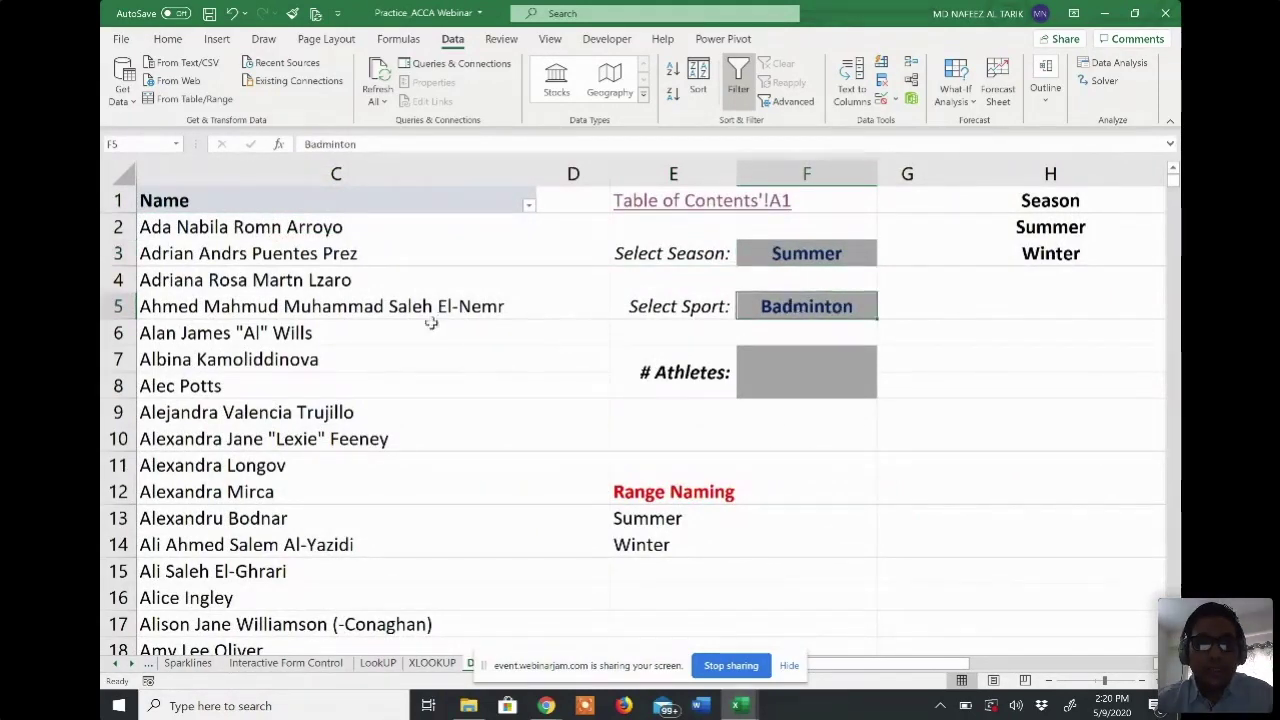
{"action": "scroll", "coordinate": [431, 322], "scroll_direction": "left", "scroll_amount": 2}
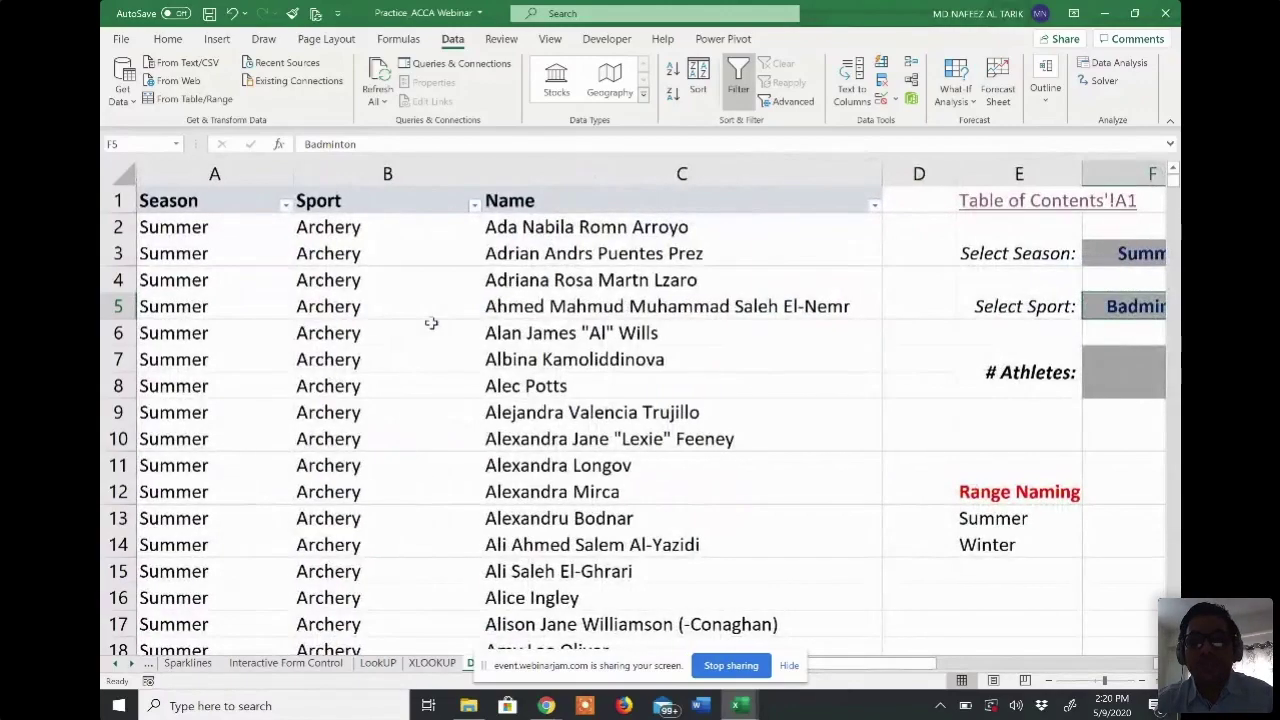
{"action": "scroll", "coordinate": [431, 322], "scroll_direction": "right", "scroll_amount": 2}
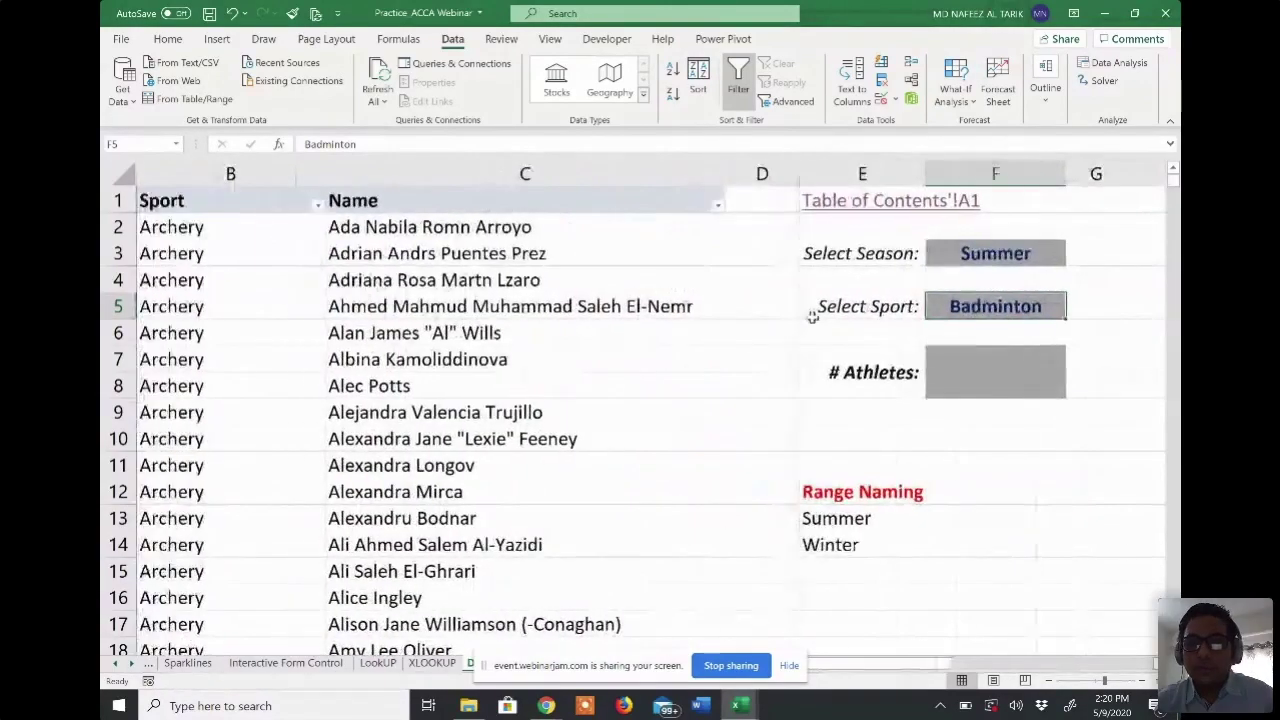
{"action": "left_click", "coordinate": [1013, 253]}
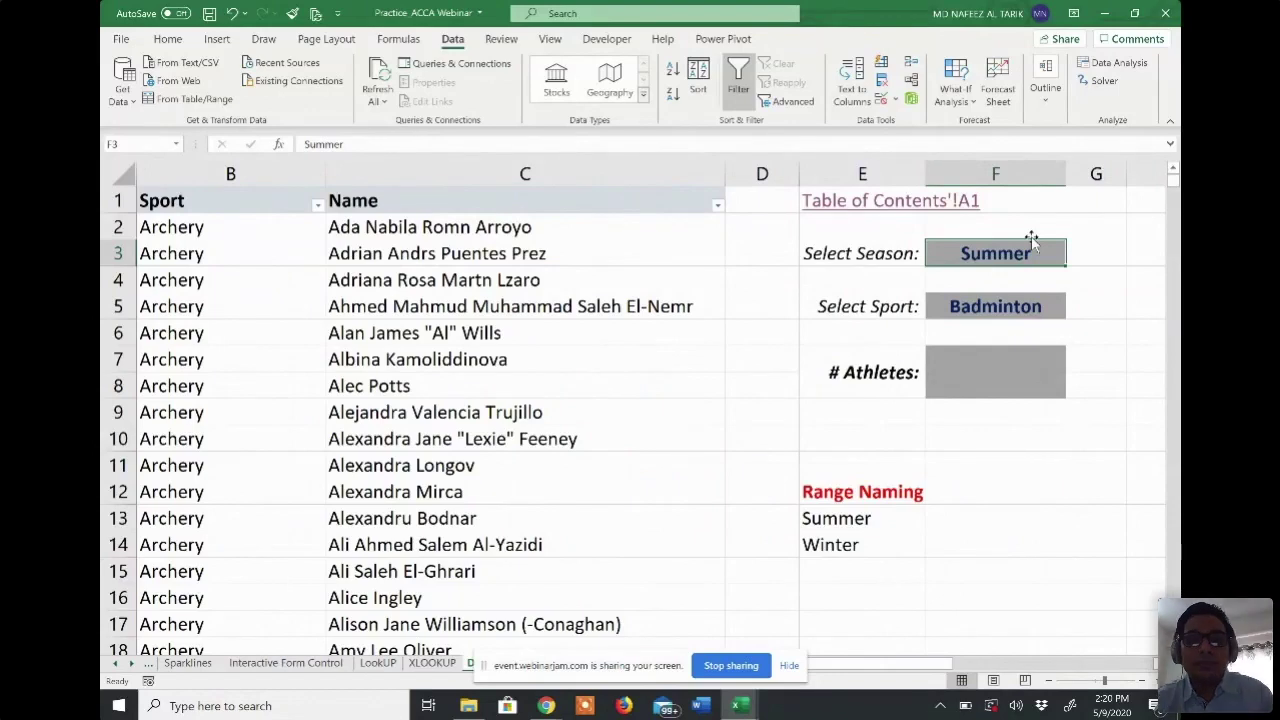
{"action": "left_click", "coordinate": [1013, 305]}
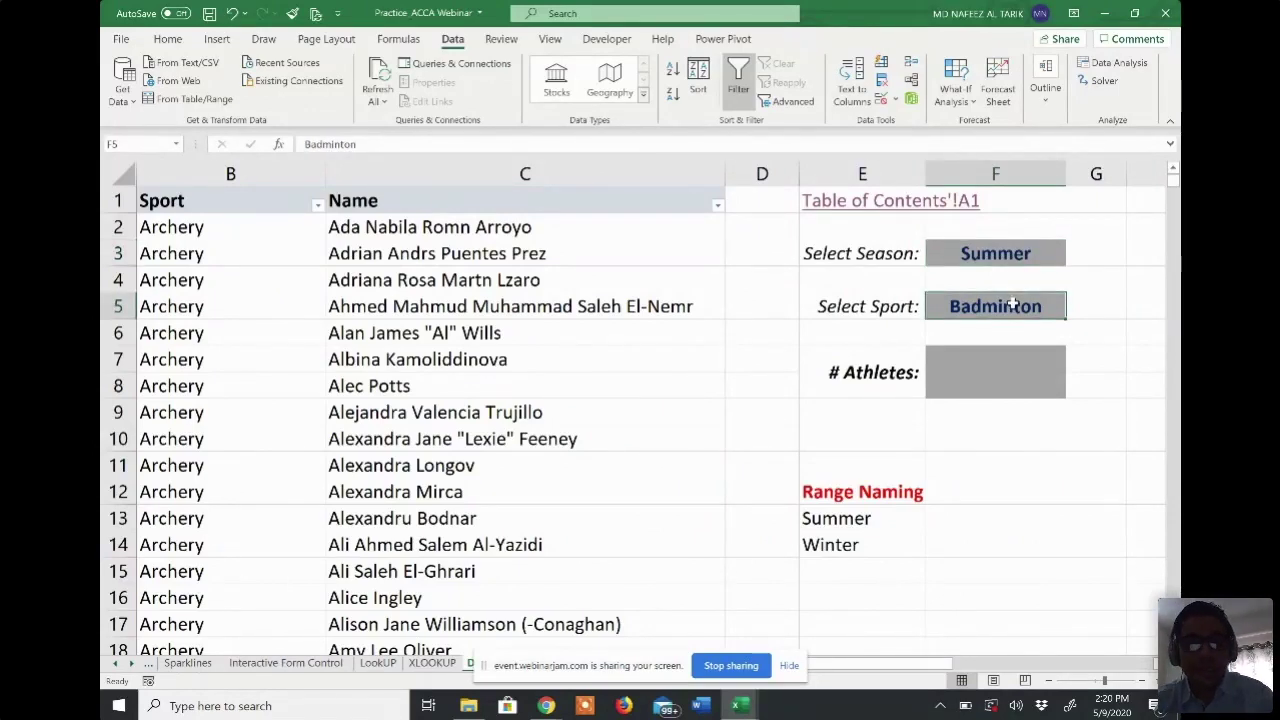
- Switch to the ACCA Webinar_Complete workbook and open its sheet with the Select Season and Select Sport cells
{"action": "key", "text": "alt+Tab"}
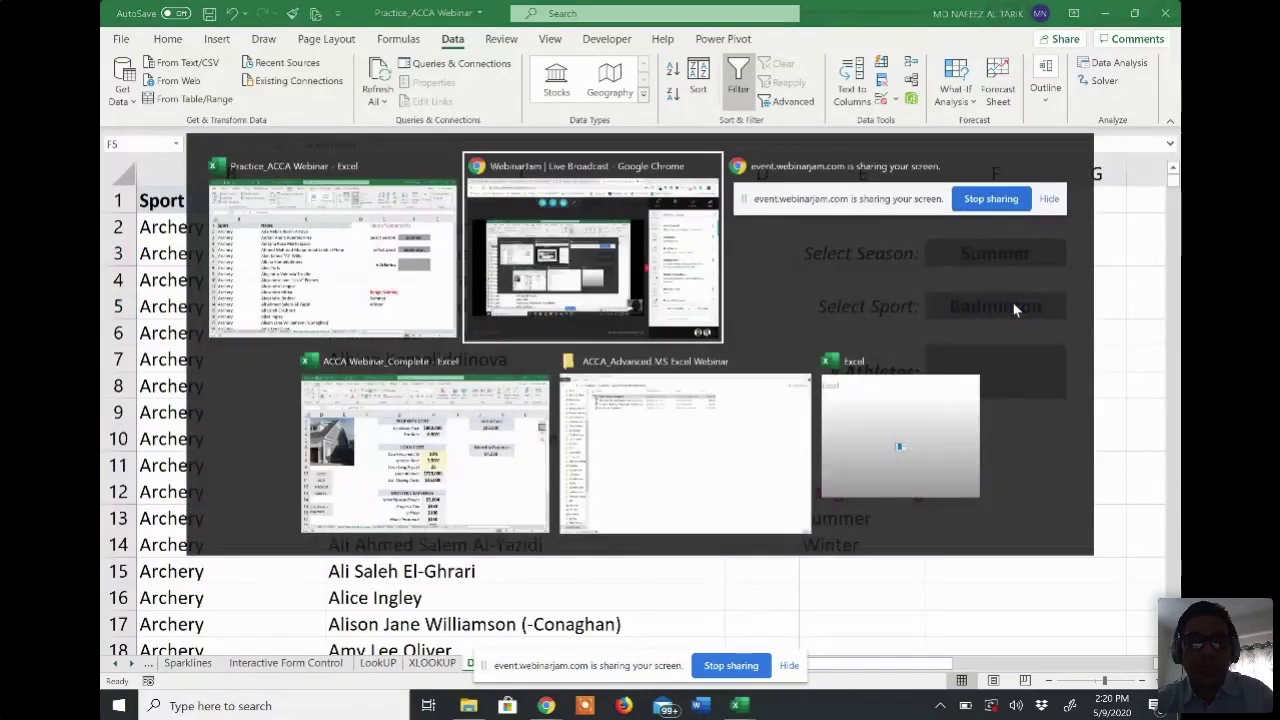
{"action": "key", "text": "alt+Tab"}
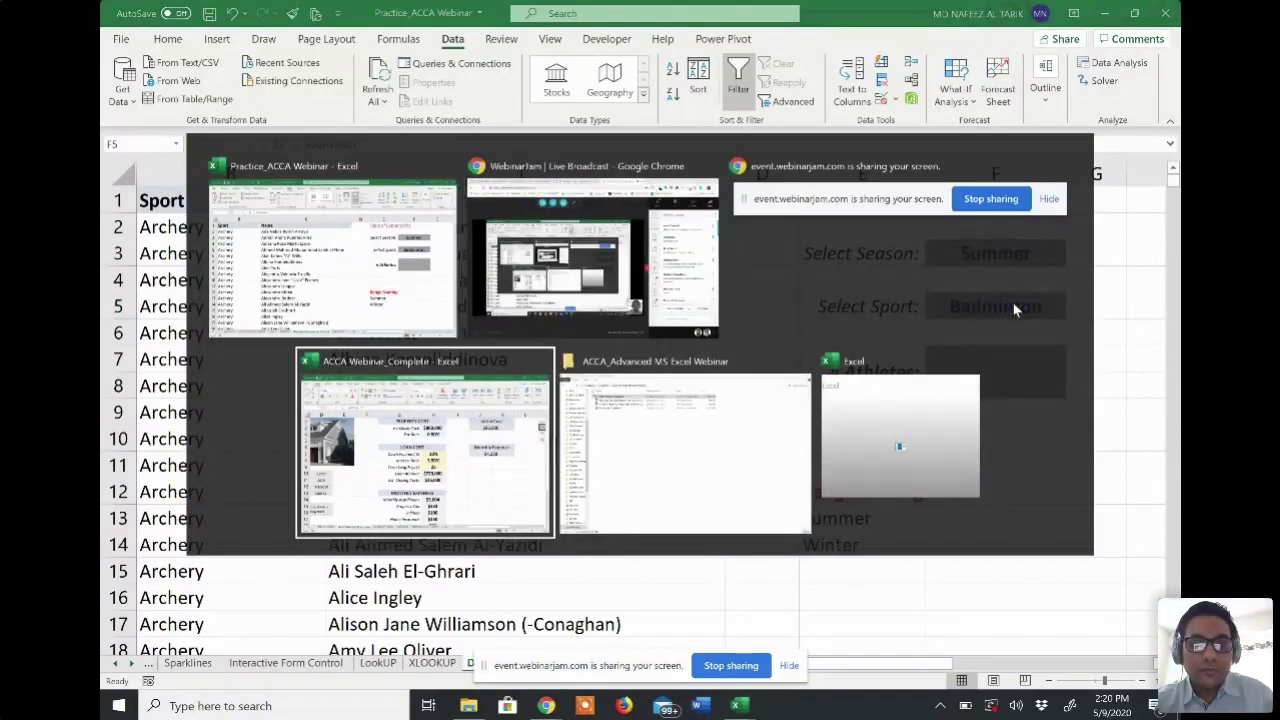
{"action": "scroll", "coordinate": [626, 316], "scroll_direction": "up", "scroll_amount": 1}
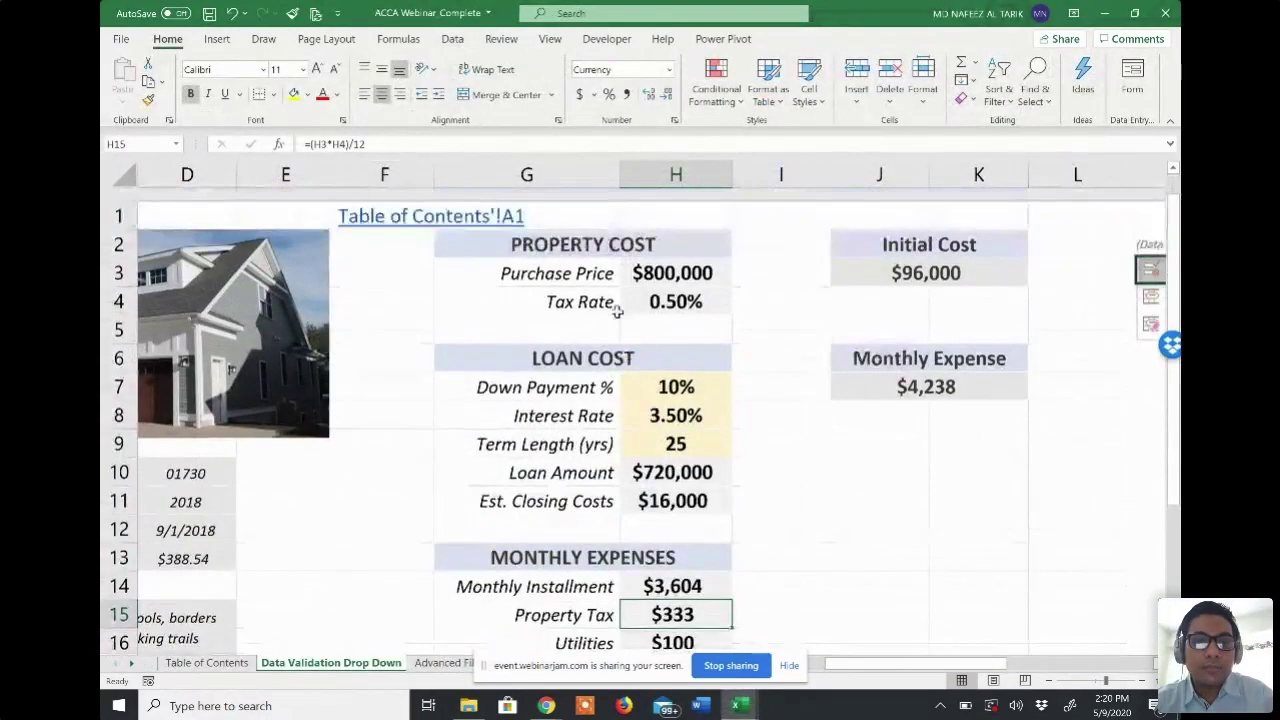
{"action": "left_click", "coordinate": [405, 202]}
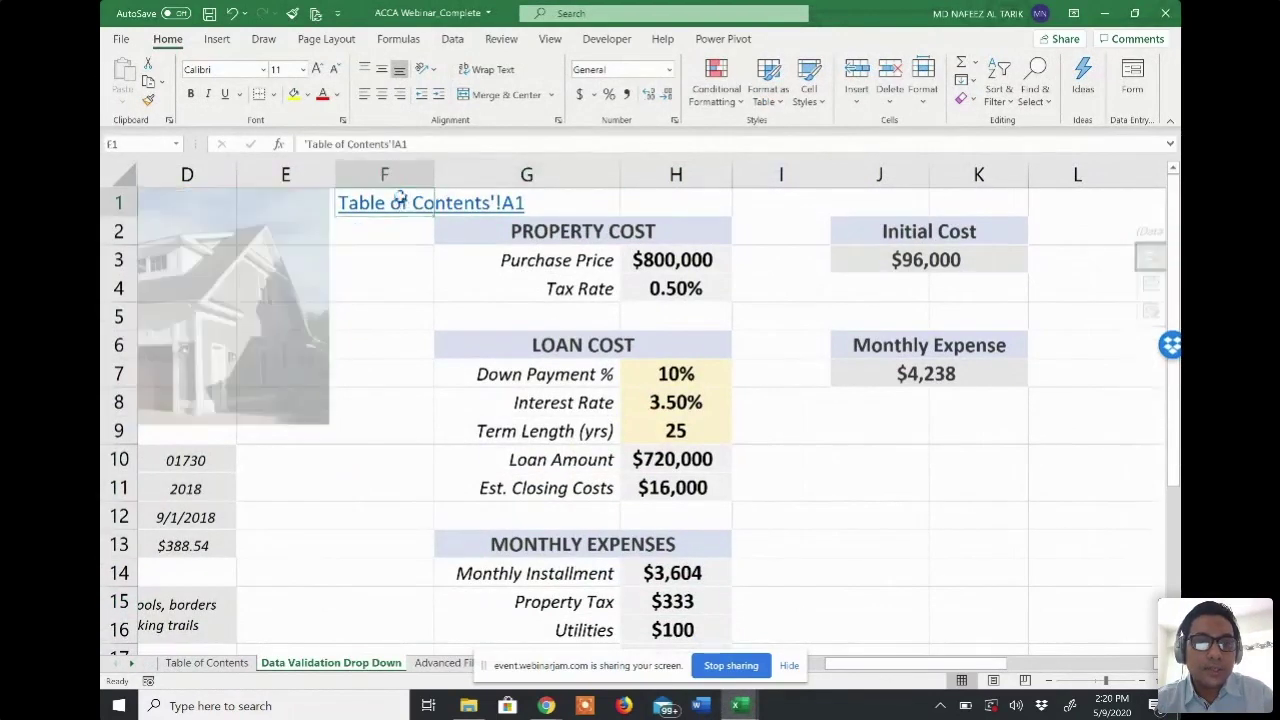
{"action": "left_click", "coordinate": [251, 214]}
- Set the season in F3 to Winter and list the sports offered in F5
{"action": "left_click", "coordinate": [842, 260]}
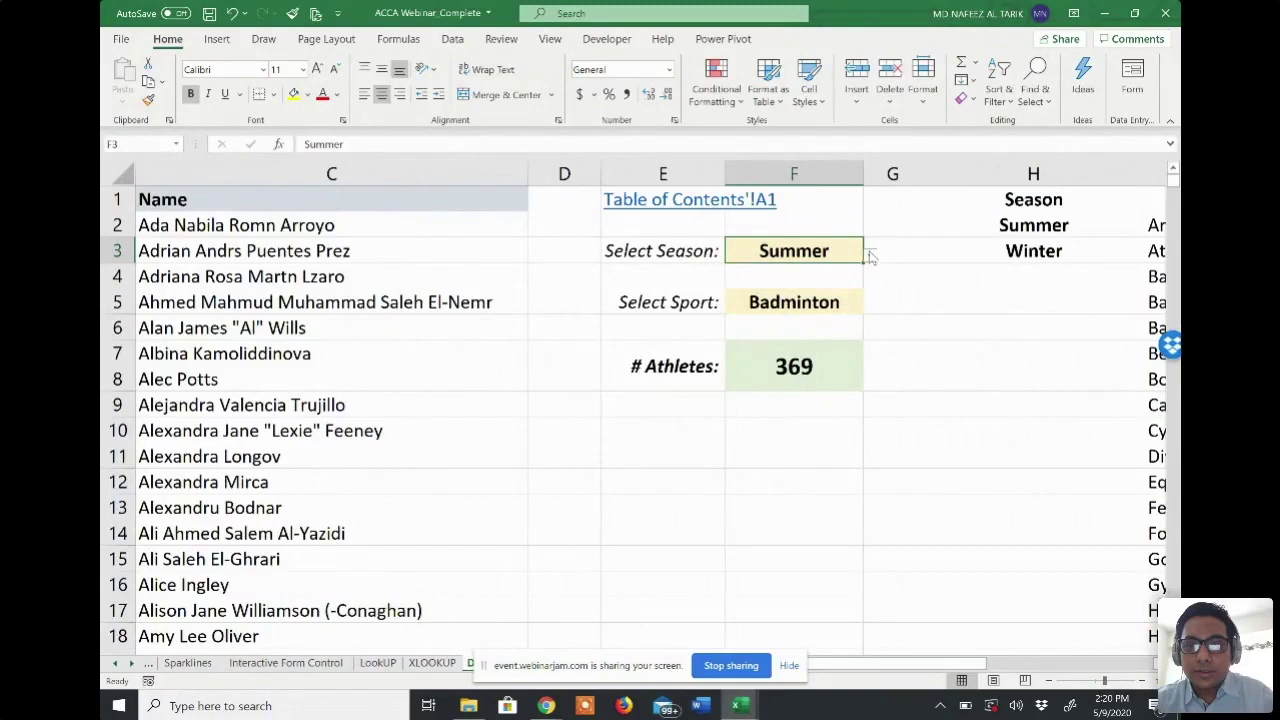
{"action": "left_click", "coordinate": [869, 256]}
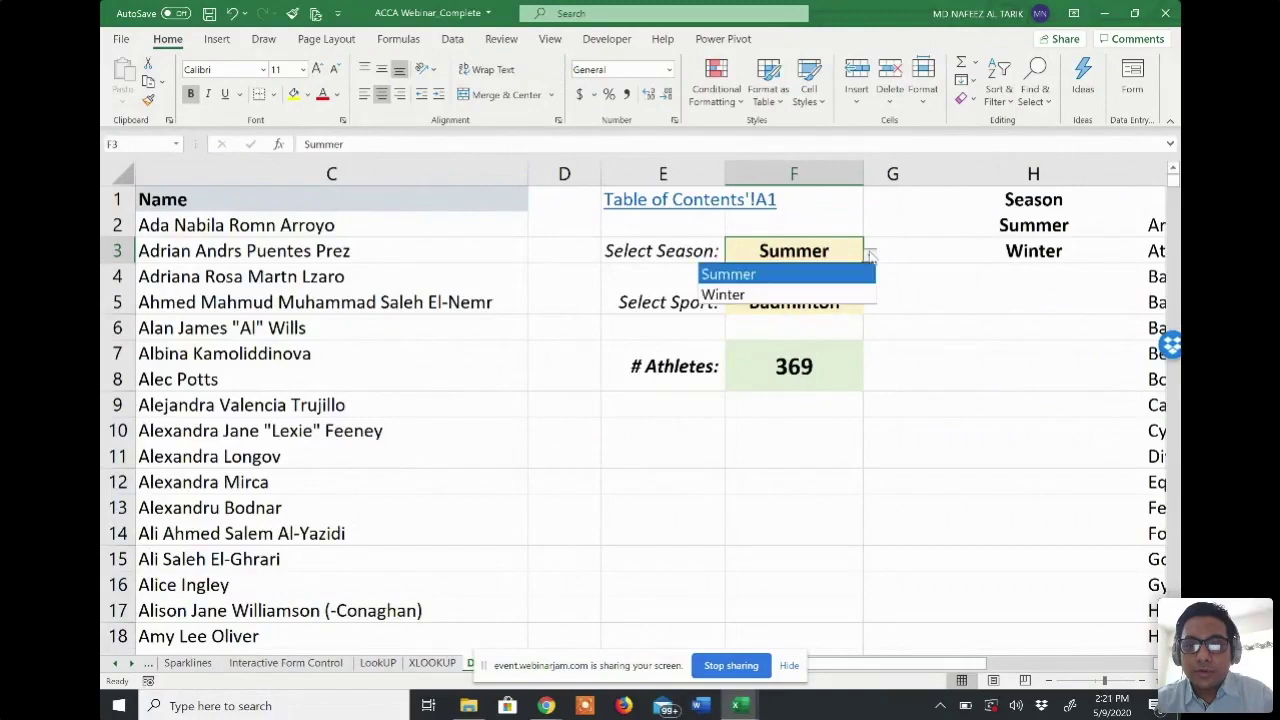
{"action": "left_click", "coordinate": [840, 296]}
{"action": "left_click", "coordinate": [850, 304]}
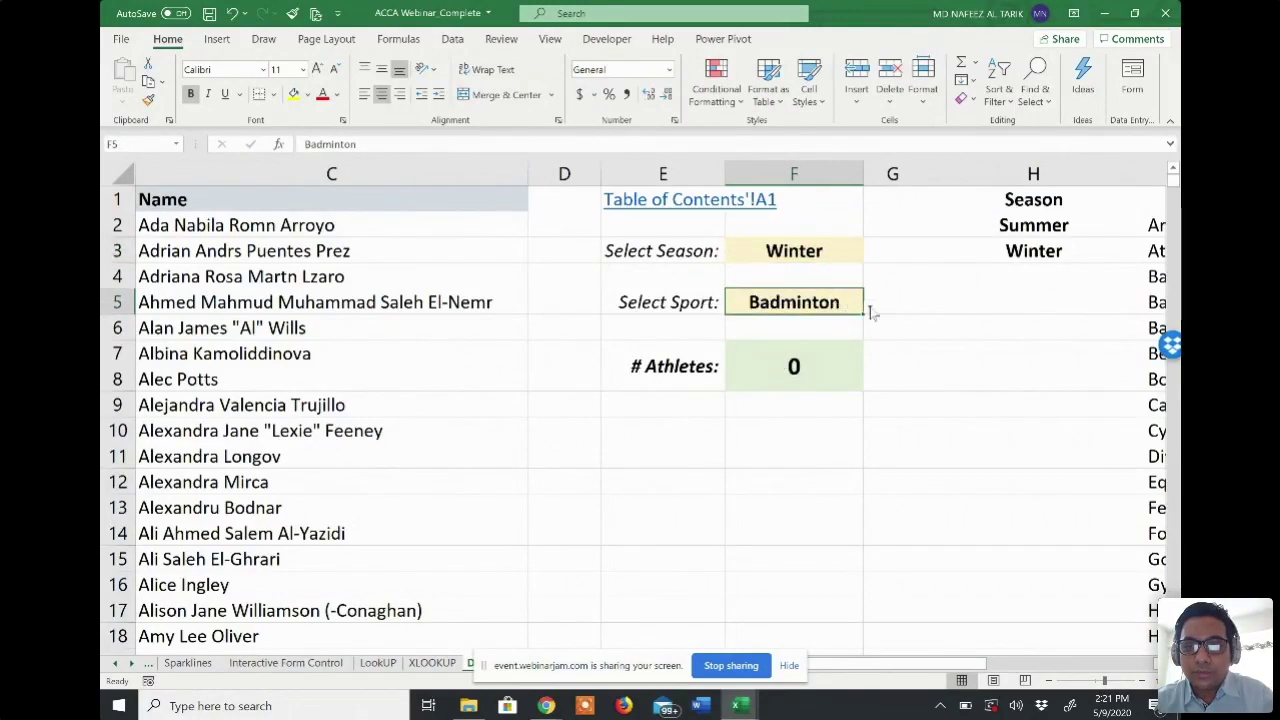
{"action": "left_click", "coordinate": [869, 309]}
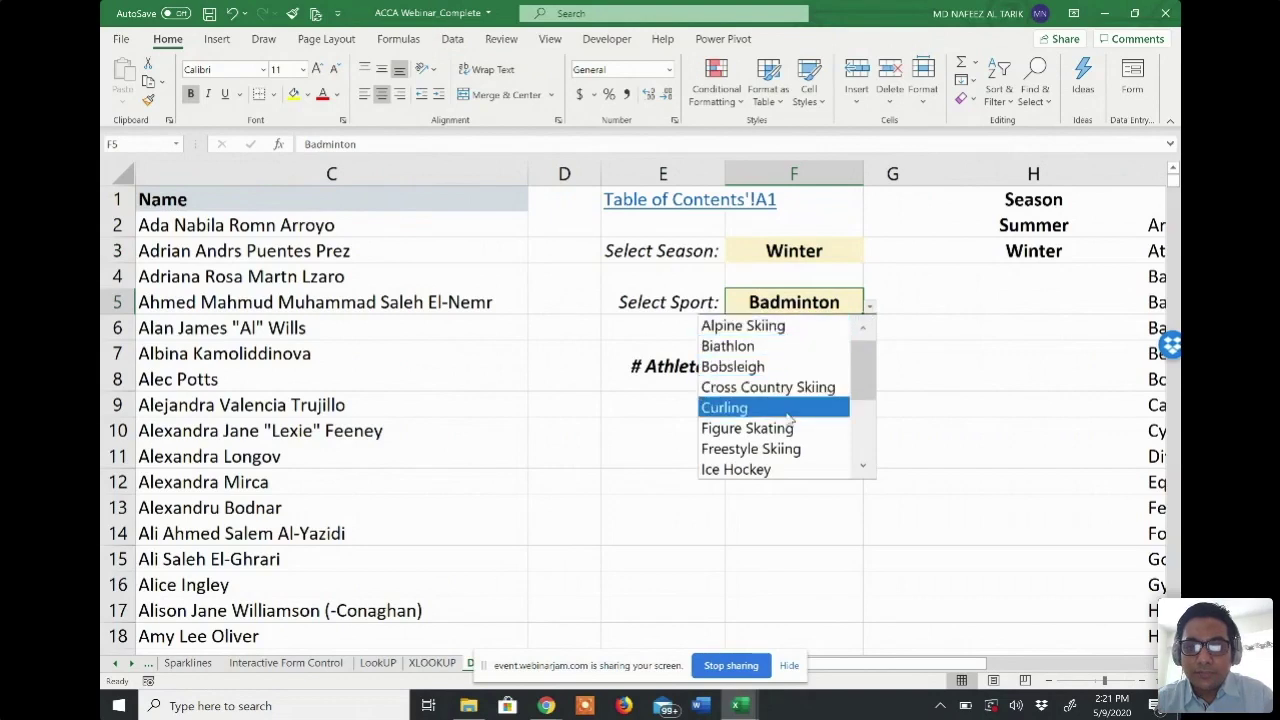
- Set the season in F3 to Summer and select the Select Sport cell F5
{"action": "left_click", "coordinate": [837, 253]}
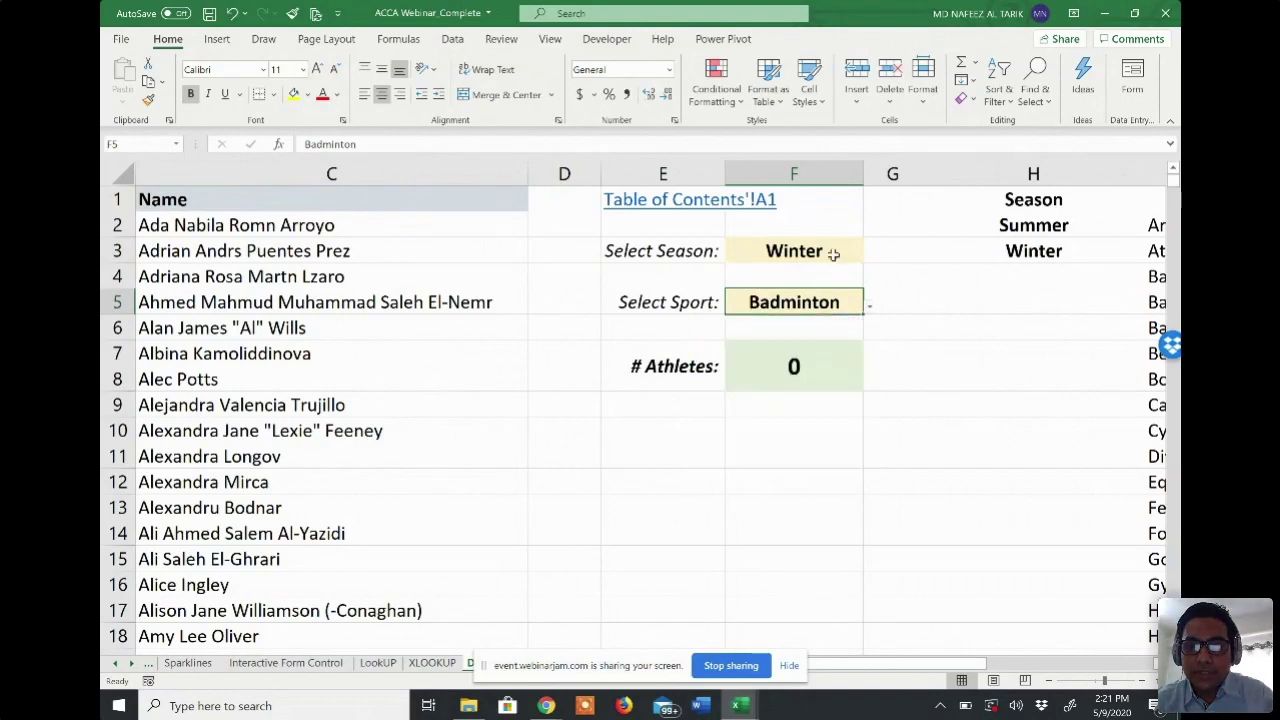
{"action": "left_click", "coordinate": [869, 254]}
{"action": "left_click", "coordinate": [843, 275]}
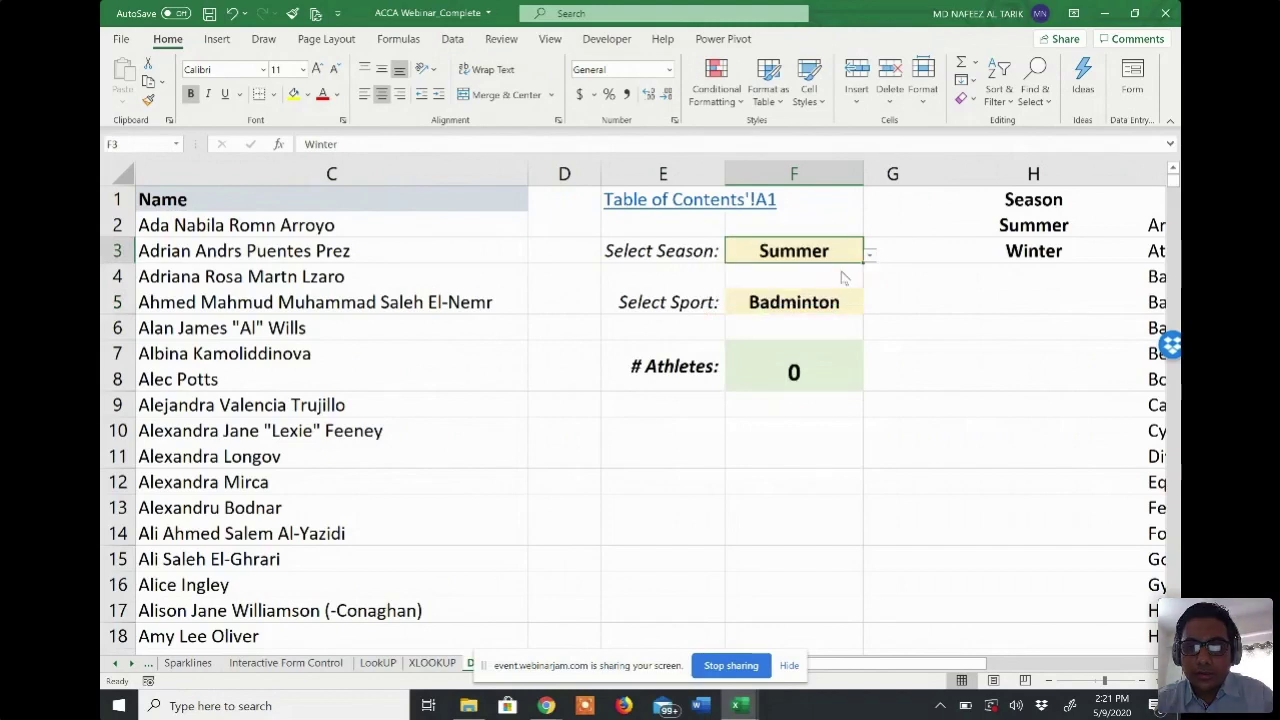
{"action": "left_click", "coordinate": [855, 299]}
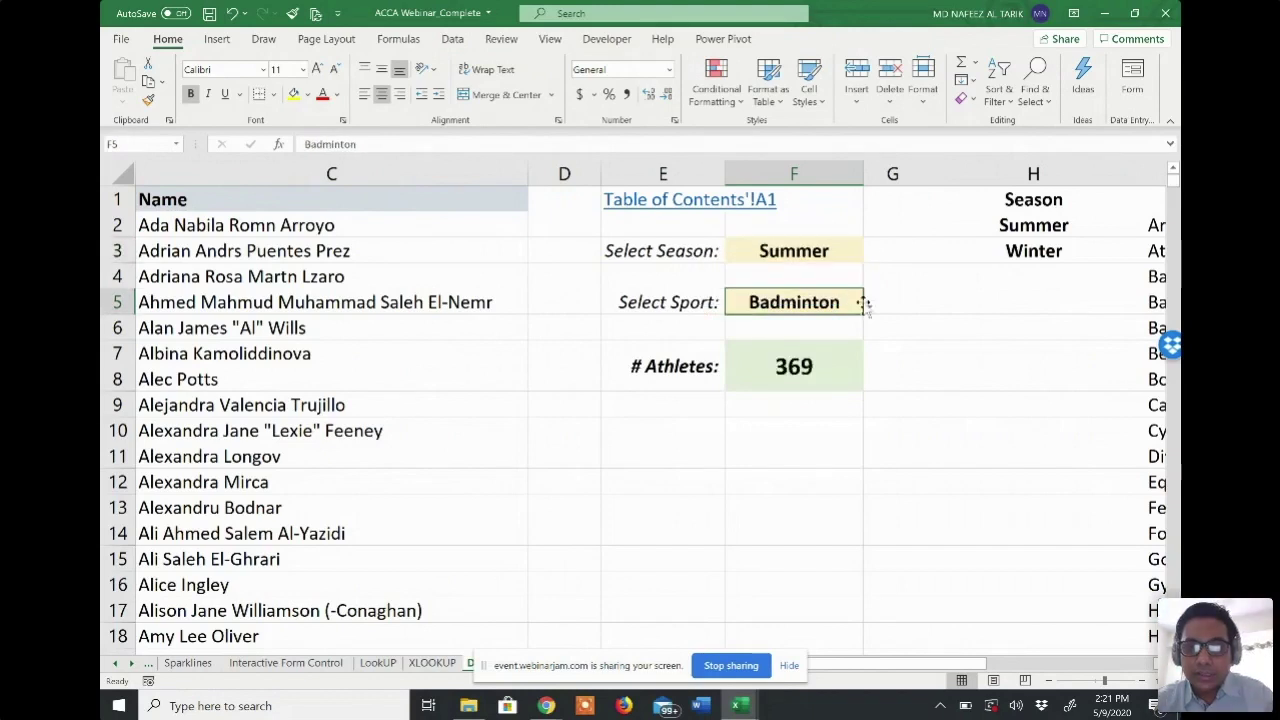
- Set the sport in F5 to Beach Volleyball and switch the season in F3 to Winter
{"action": "left_click", "coordinate": [867, 305]}
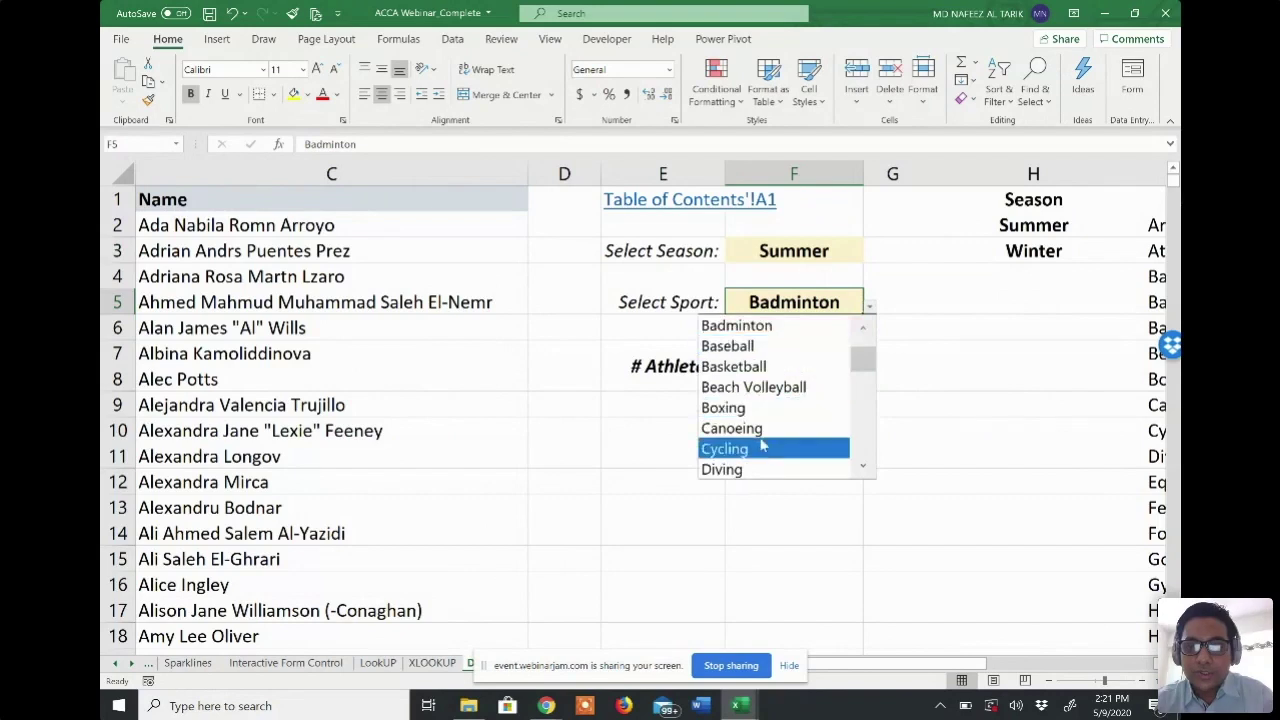
{"action": "left_click", "coordinate": [769, 398]}
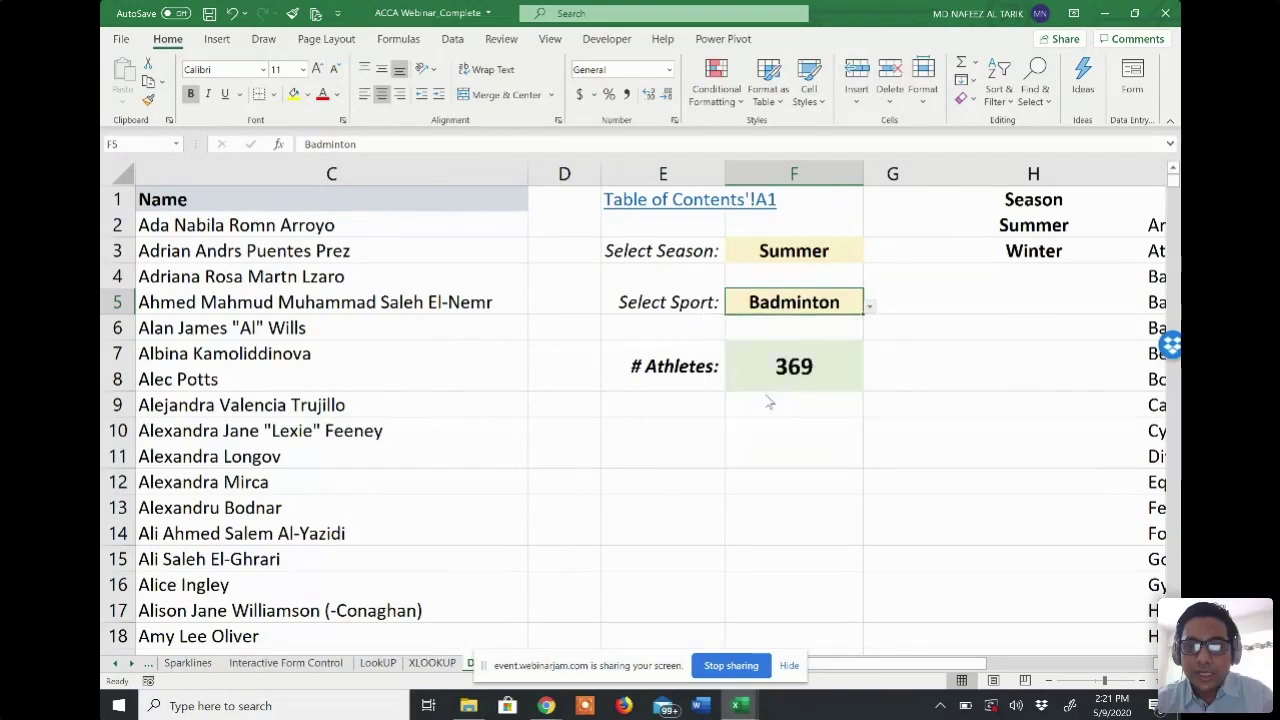
{"action": "left_click", "coordinate": [840, 253]}
{"action": "left_click", "coordinate": [869, 254]}
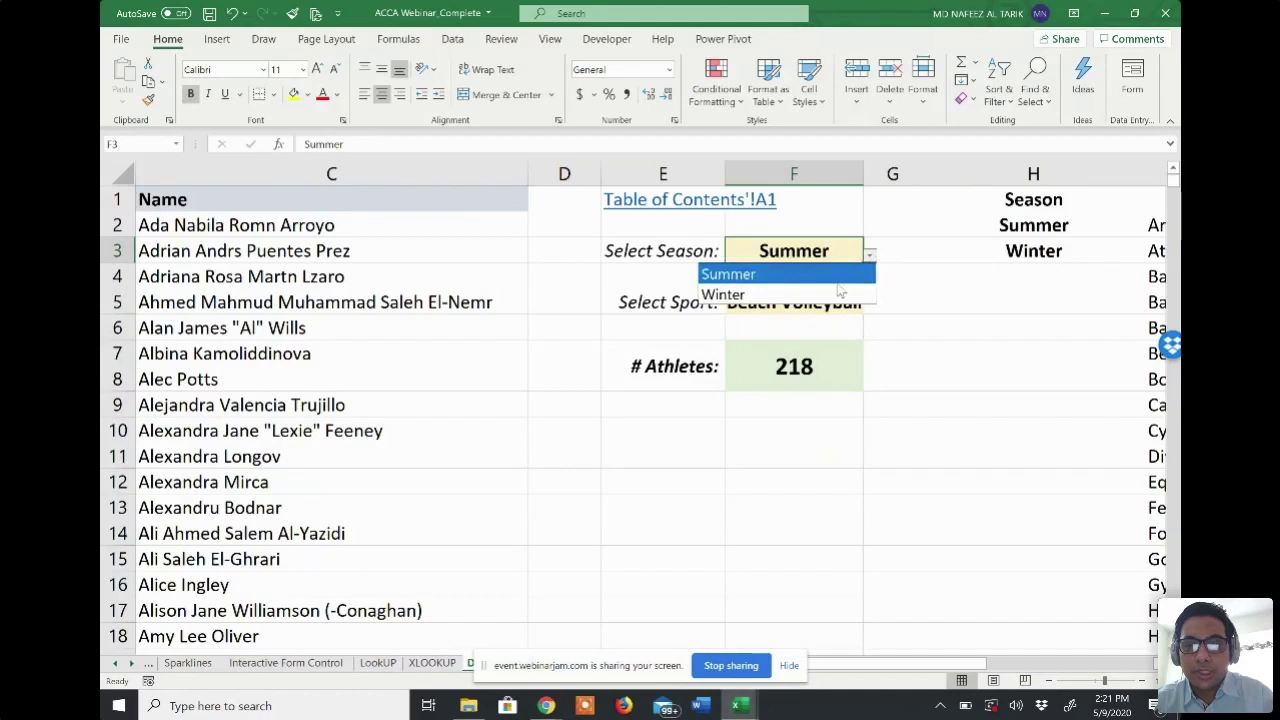
{"action": "left_click", "coordinate": [832, 289]}
- Set the sport in F5 to Figure Skating
{"action": "left_click", "coordinate": [829, 300]}
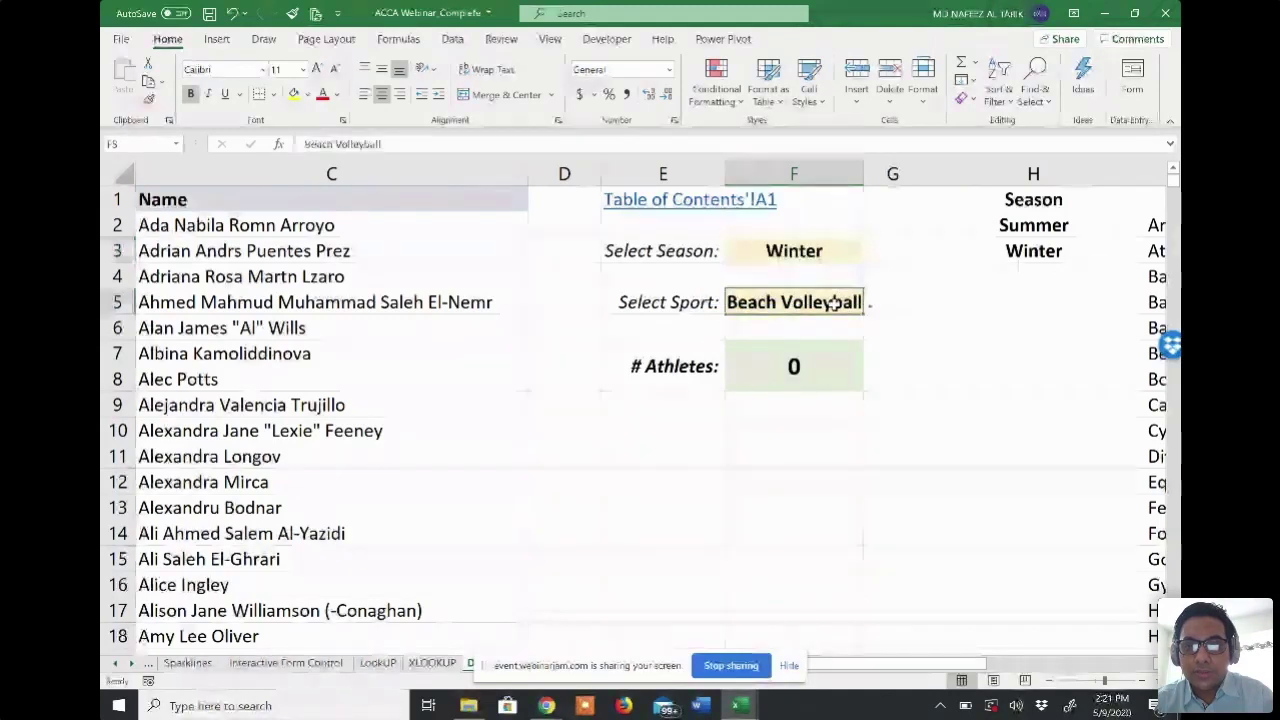
{"action": "left_click", "coordinate": [869, 306]}
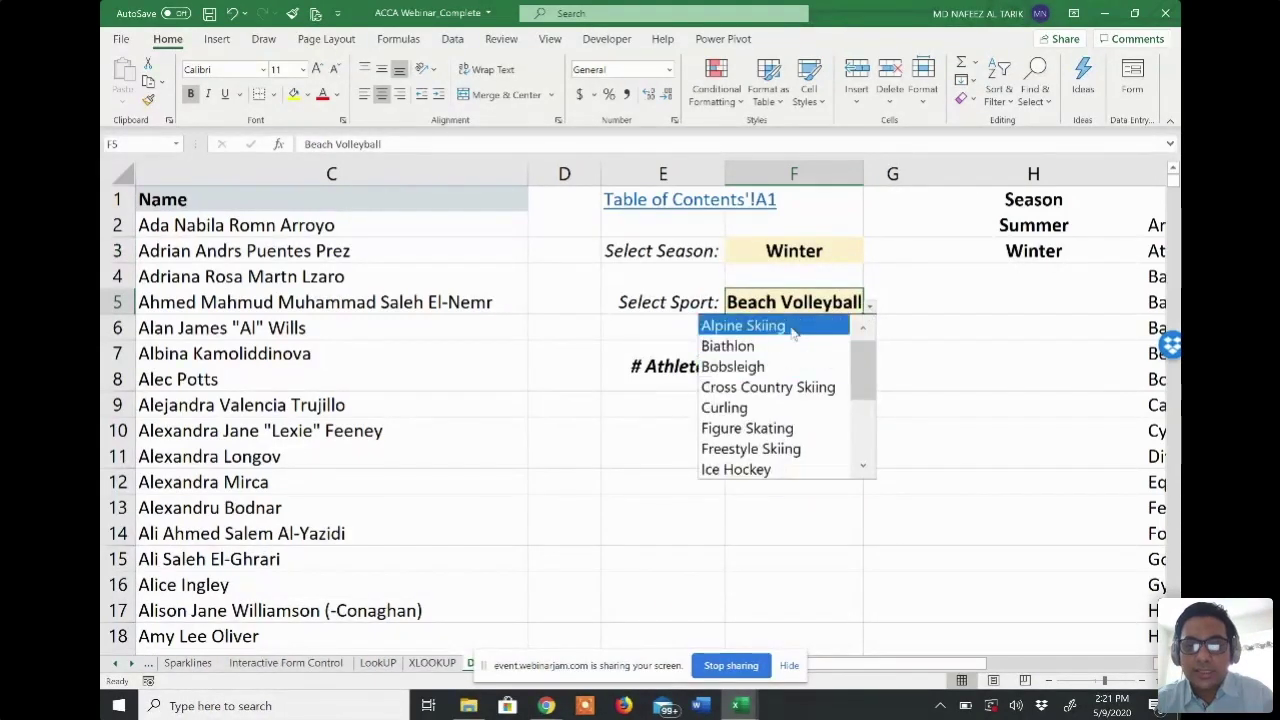
{"action": "left_click", "coordinate": [786, 430]}
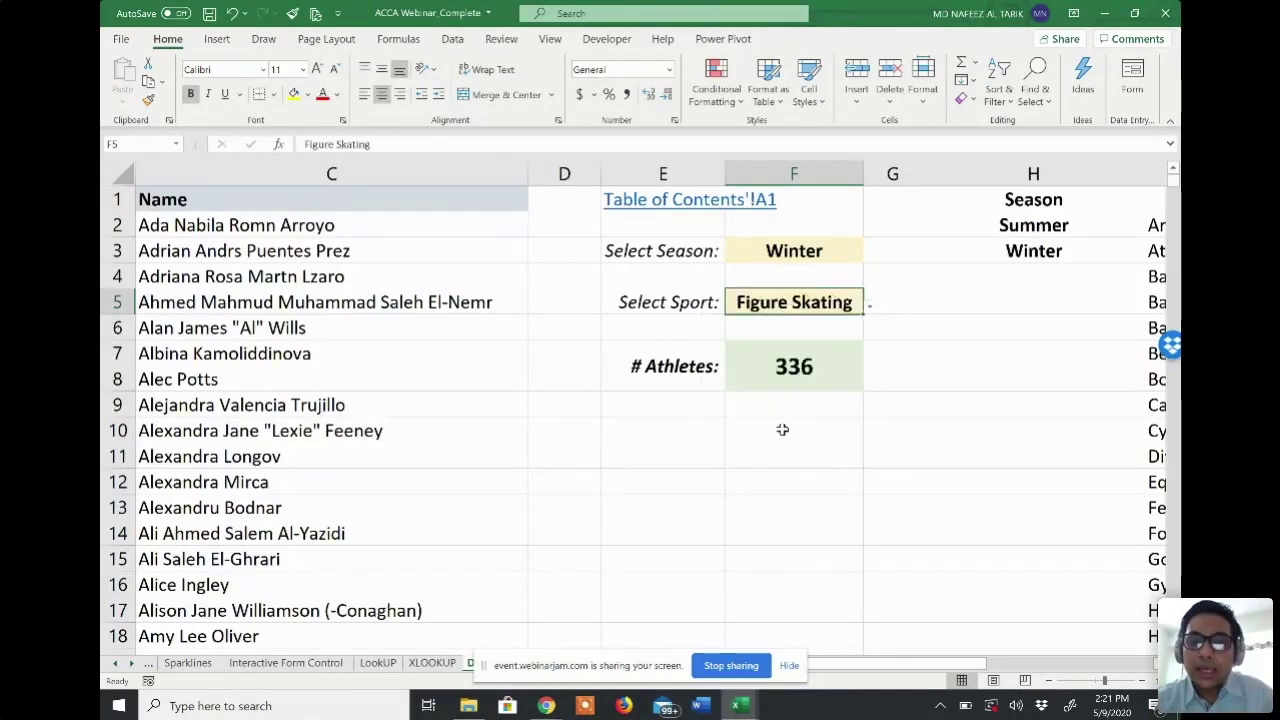
- Inspect the COUNTIFS formula behind the # Athletes value in F7 without changing it
{"action": "left_click", "coordinate": [784, 378]}
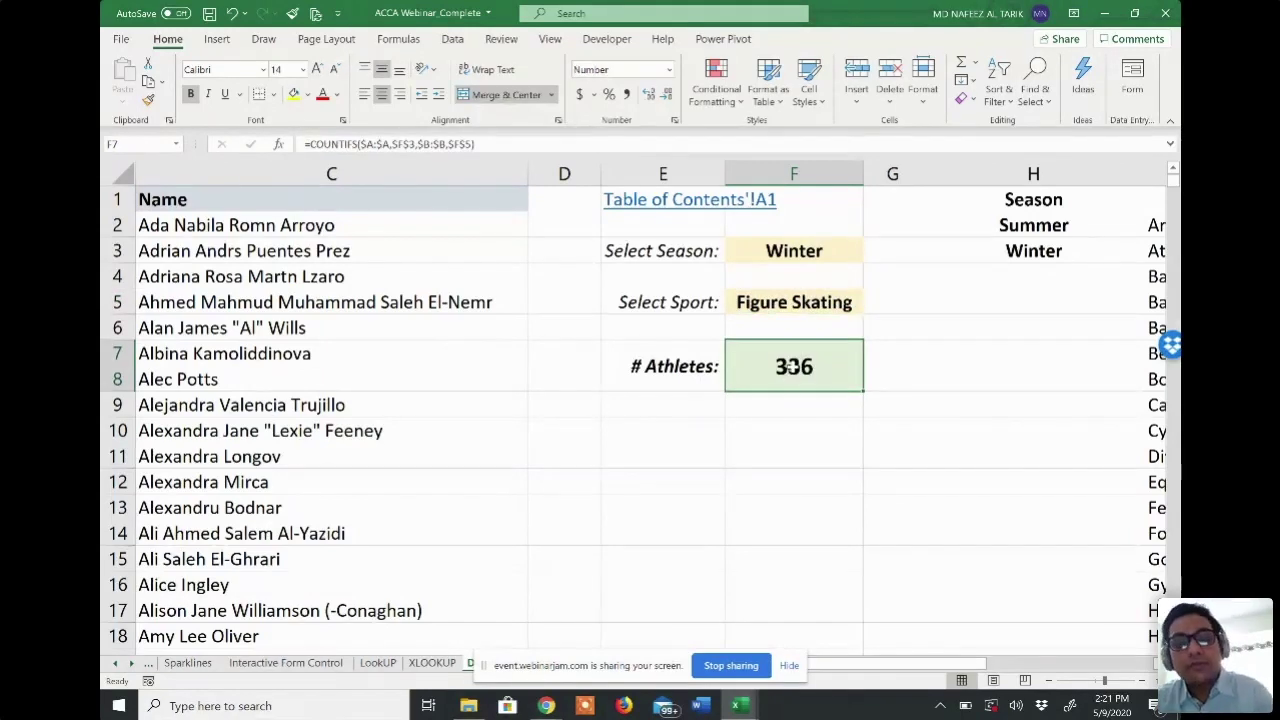
{"action": "double_click", "coordinate": [790, 367]}
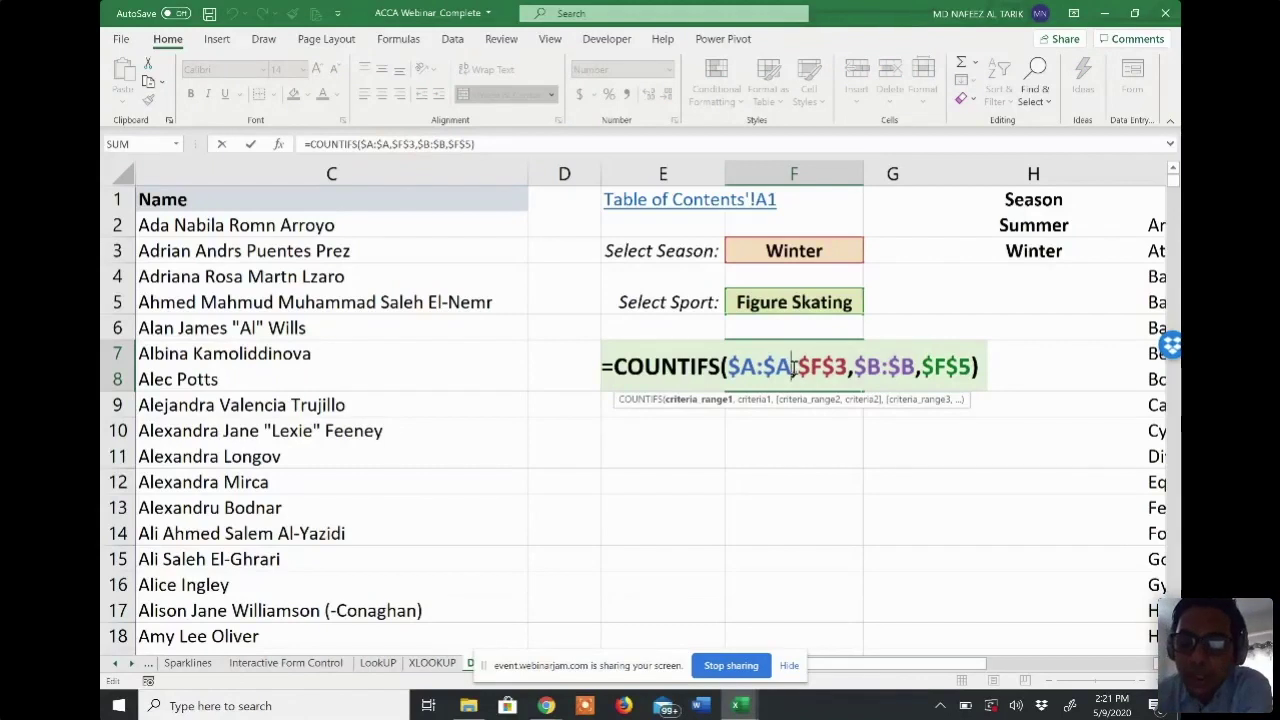
{"action": "key", "text": "Return"}
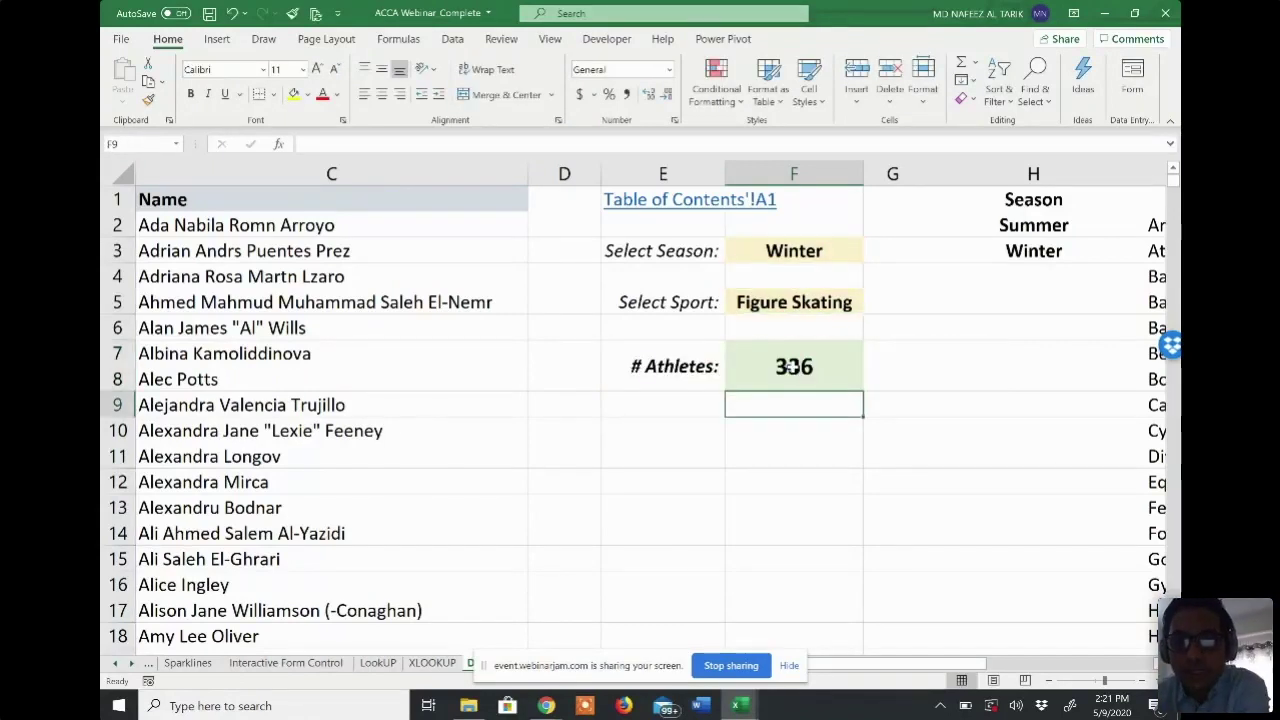
{"action": "scroll", "coordinate": [792, 366], "scroll_direction": "right", "scroll_amount": 3}
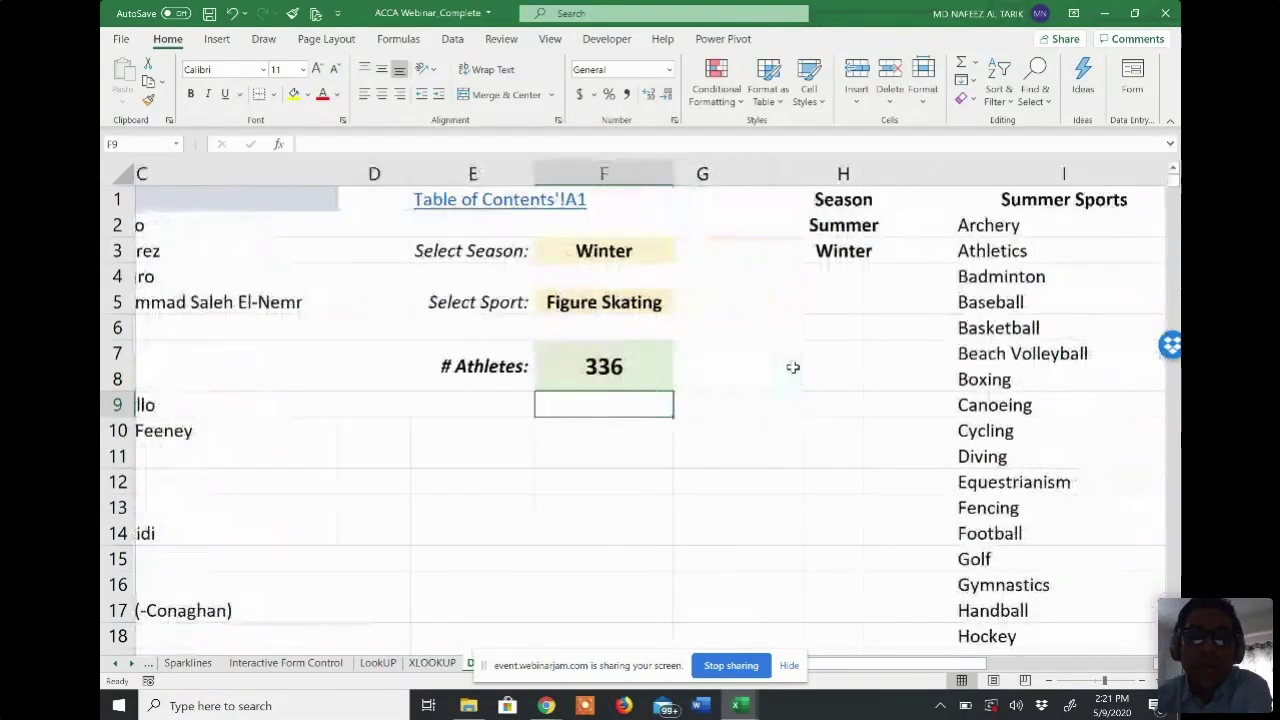
{"action": "scroll", "coordinate": [790, 366], "scroll_direction": "left", "scroll_amount": 3}
- Check the season in F3 and list the sports offered in F5 for Winter
{"action": "left_click", "coordinate": [790, 248]}
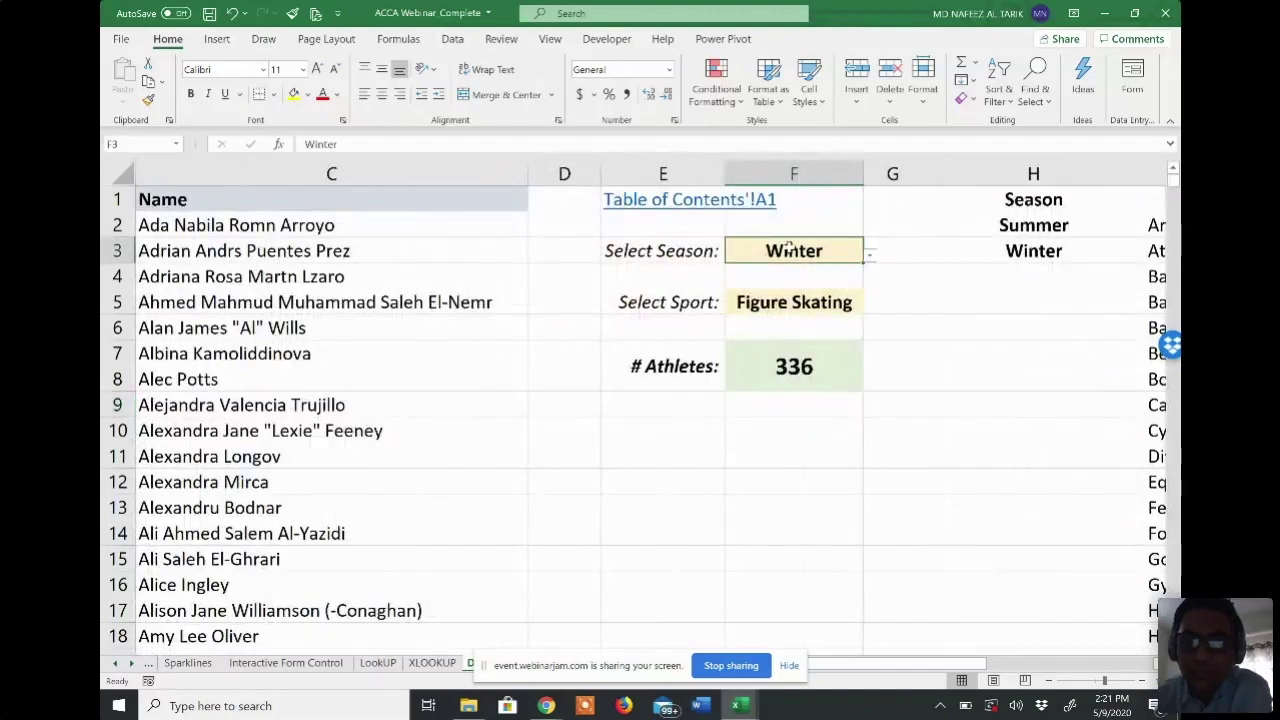
{"action": "left_click", "coordinate": [795, 300]}
{"action": "left_click", "coordinate": [870, 311]}
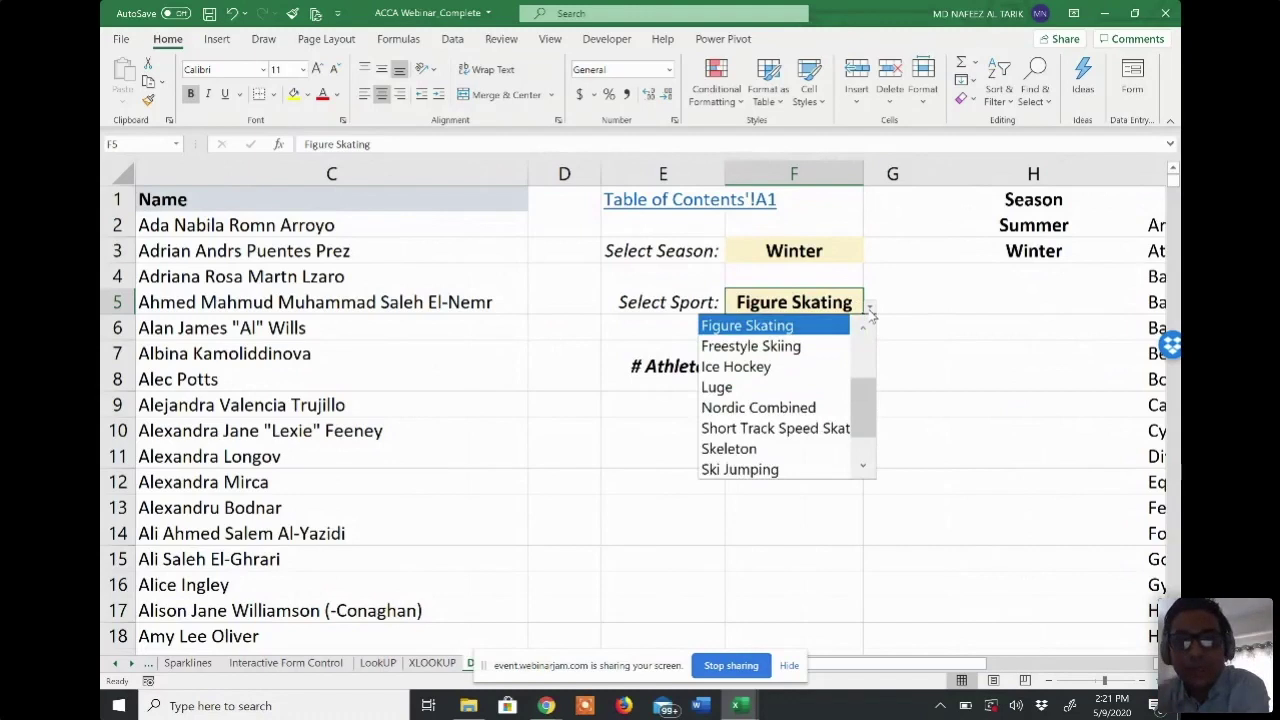
- Set the season in F3 to Summer and list the sports offered in F5, keeping the current sport
{"action": "left_click", "coordinate": [826, 252]}
{"action": "left_click", "coordinate": [826, 250]}
{"action": "left_click", "coordinate": [870, 255]}
{"action": "left_click", "coordinate": [831, 273]}
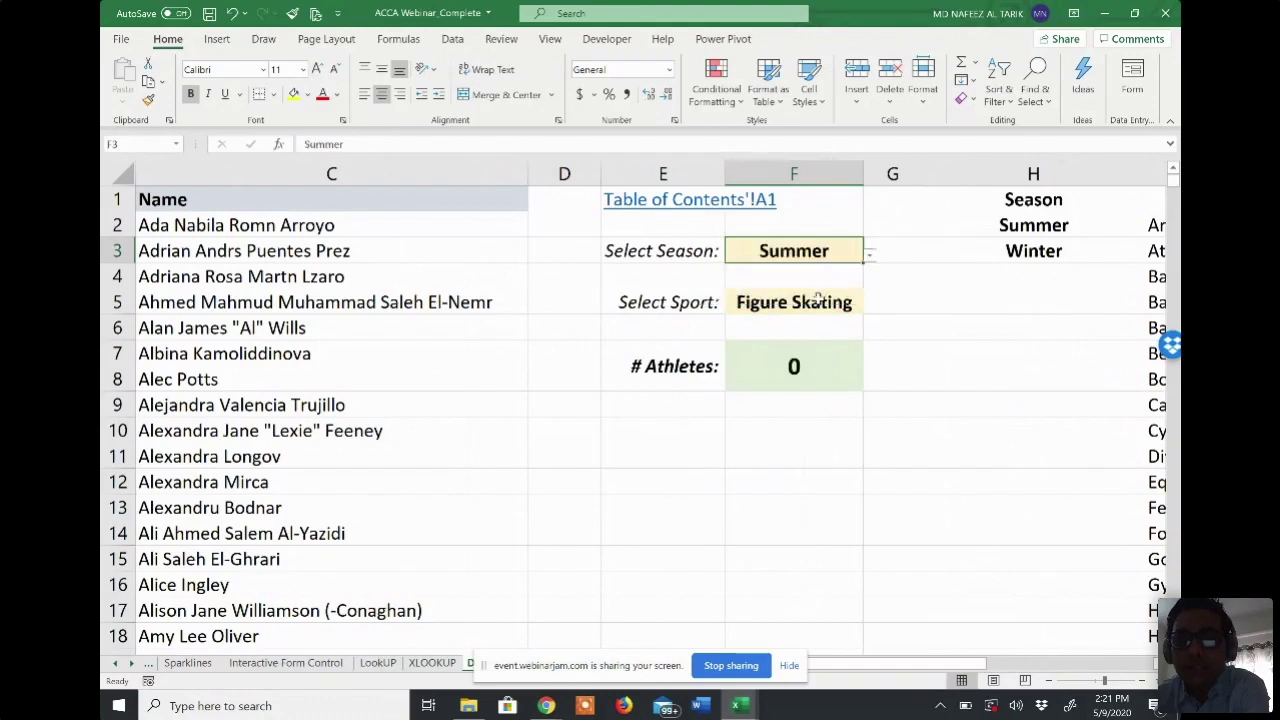
{"action": "left_click", "coordinate": [820, 300]}
{"action": "left_click", "coordinate": [870, 308]}
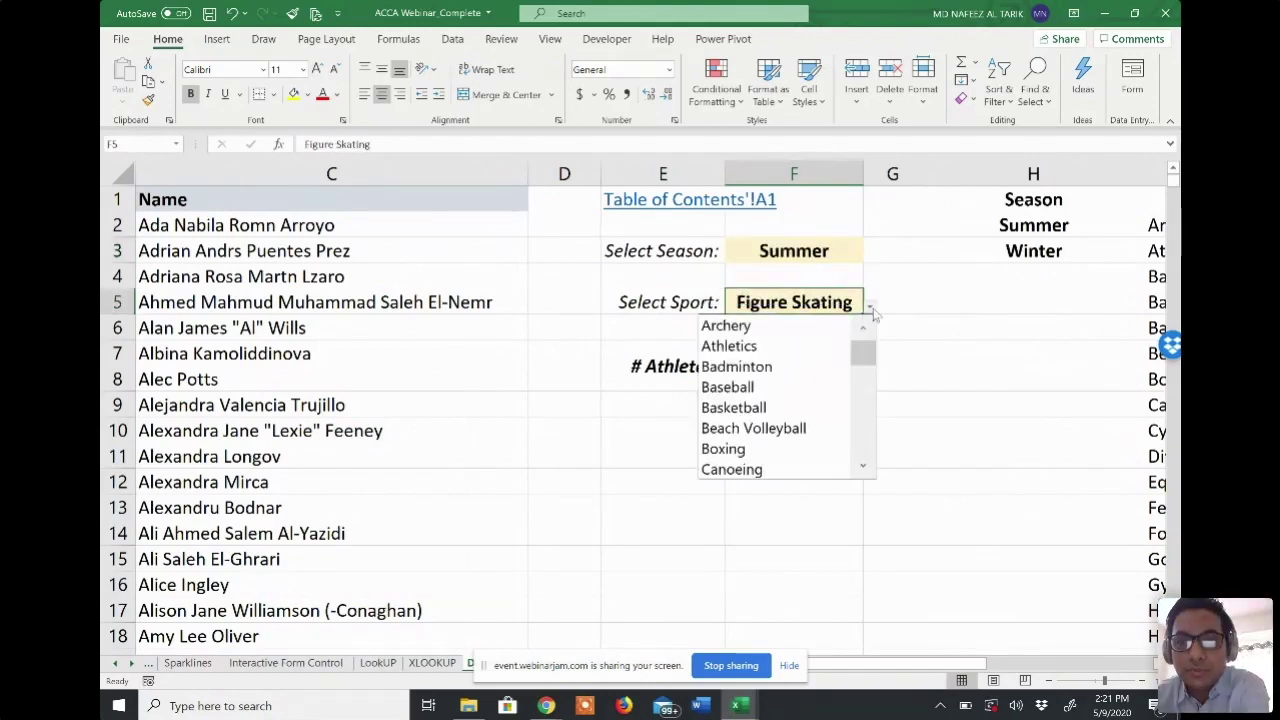
{"action": "key", "text": "Escape"}
- Examine the Summer Sports list in column I that feeds the sport drop-down
{"action": "scroll", "coordinate": [948, 280], "scroll_direction": "right", "scroll_amount": 6}
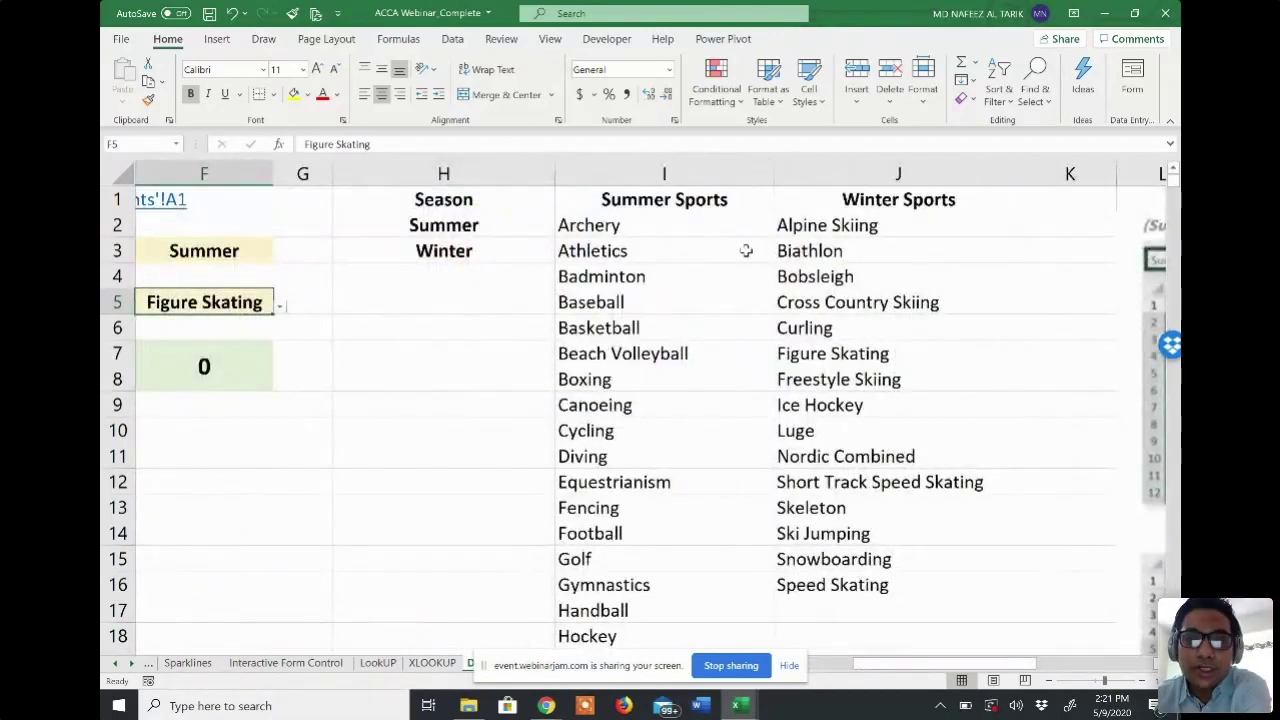
{"action": "left_click", "coordinate": [676, 222]}
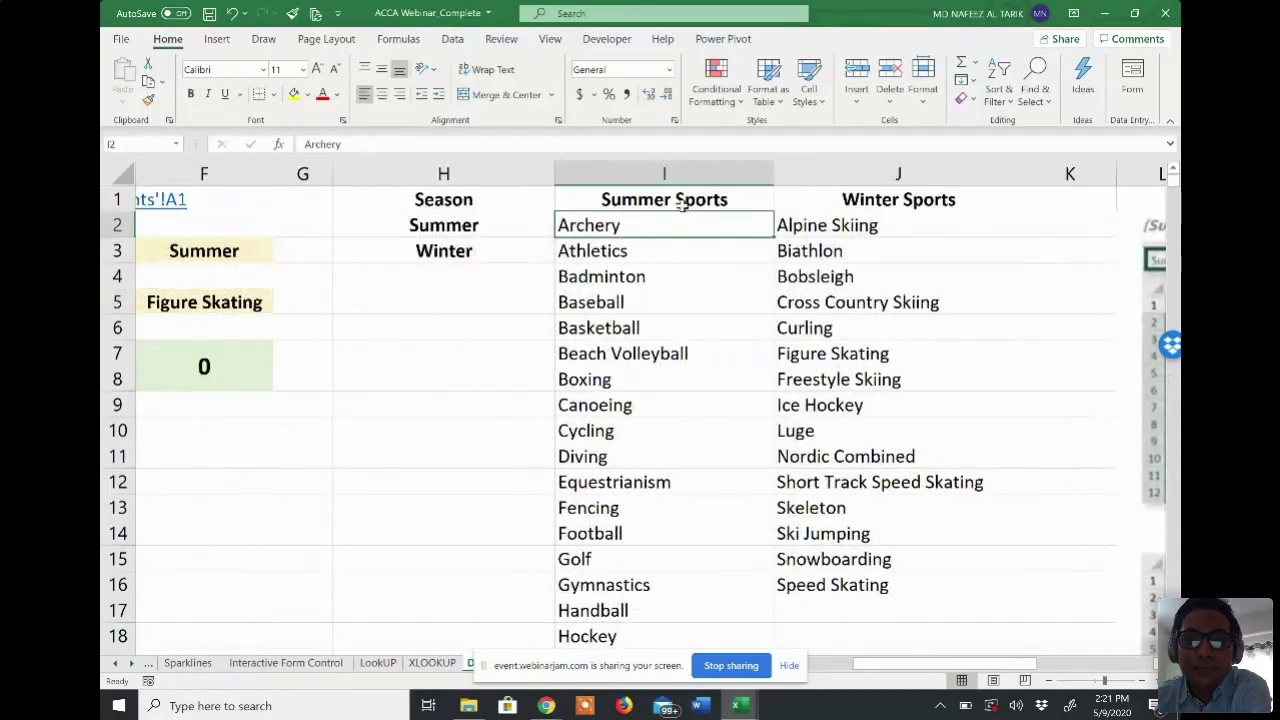
{"action": "left_click", "coordinate": [686, 201]}
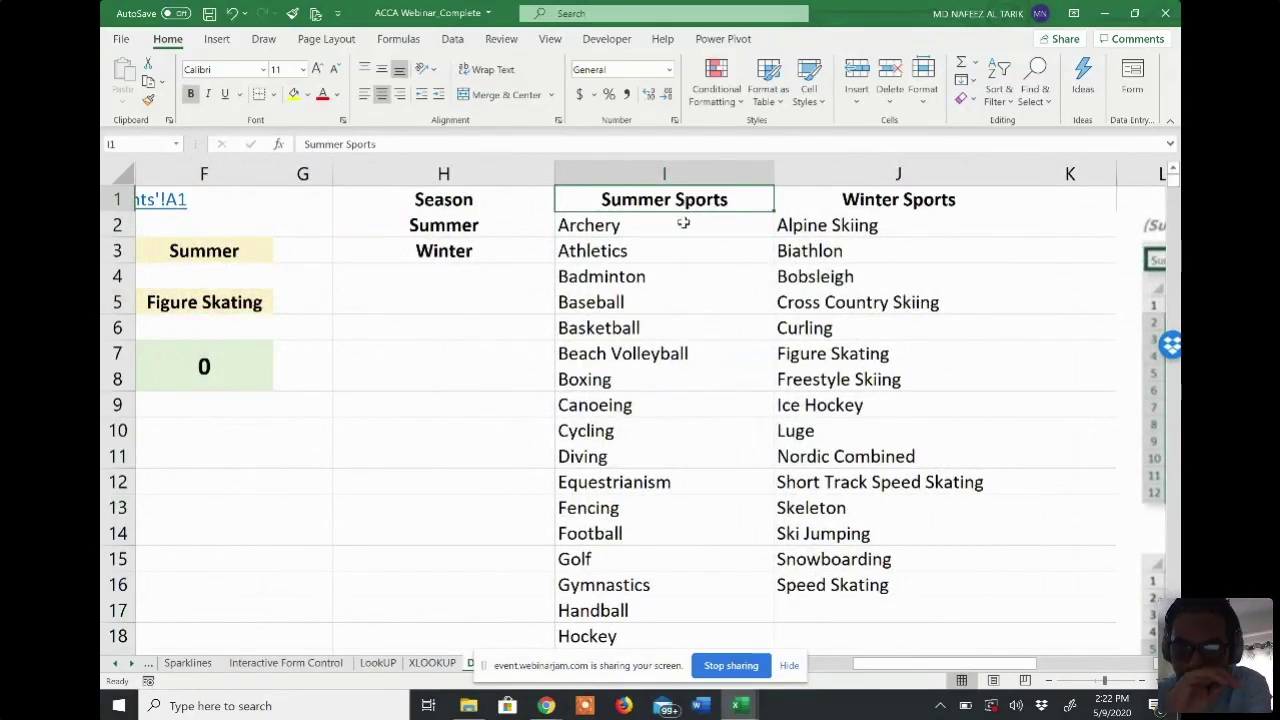
{"action": "left_click", "coordinate": [616, 224]}
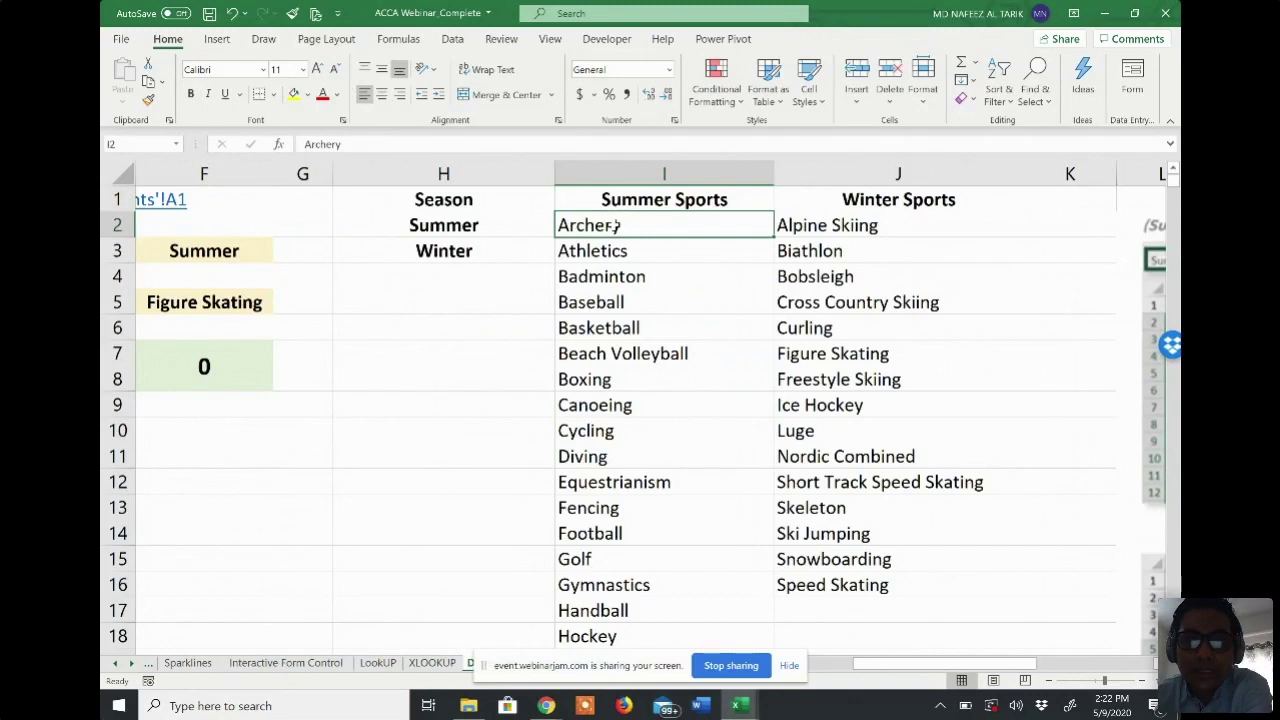
{"action": "left_click", "coordinate": [670, 201]}
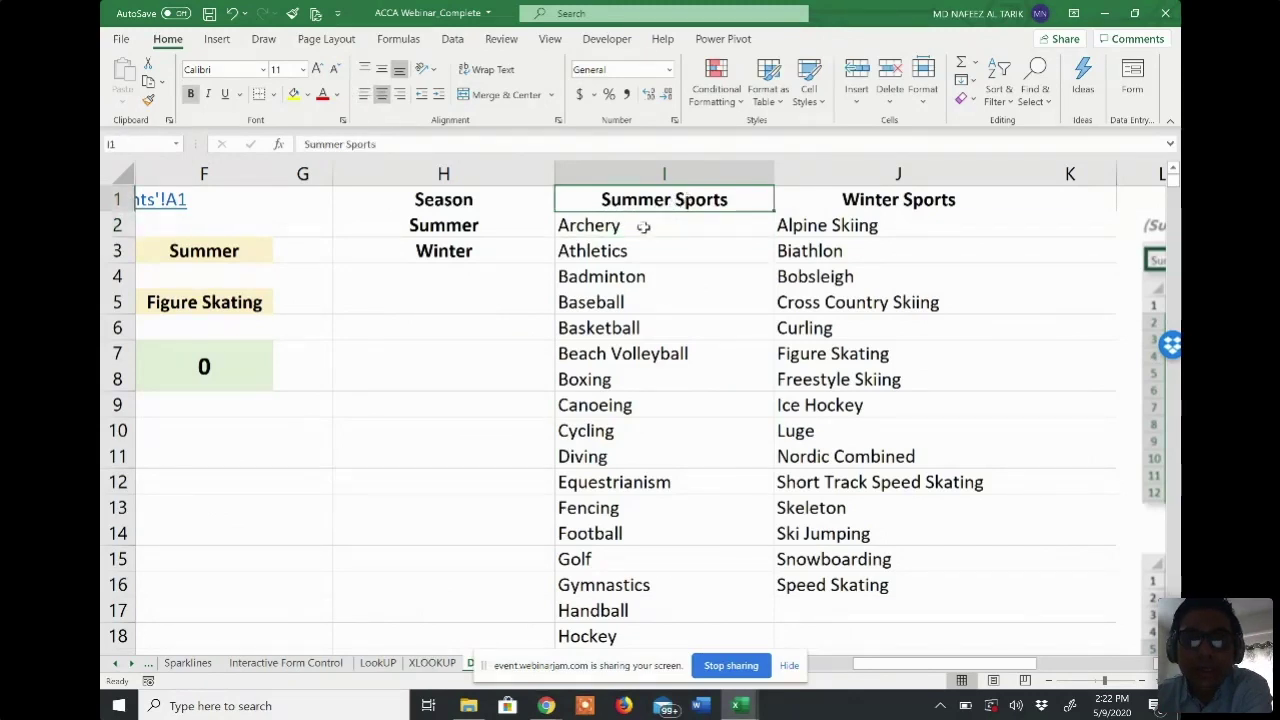
{"action": "scroll", "coordinate": [643, 237], "scroll_direction": "left", "scroll_amount": 5}
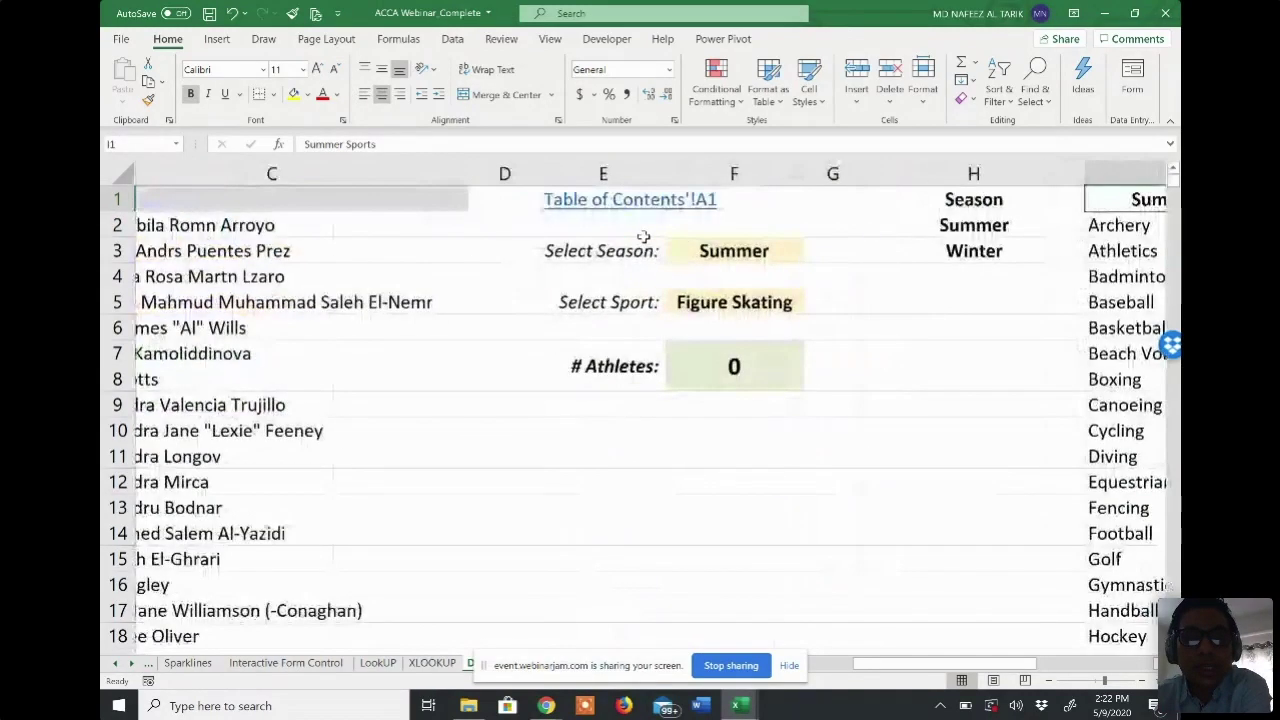
- Switch to the Practice_ACCA Webinar workbook and clear the sports listed under Summer Sports from I2 down
{"action": "key", "text": "alt+Tab"}
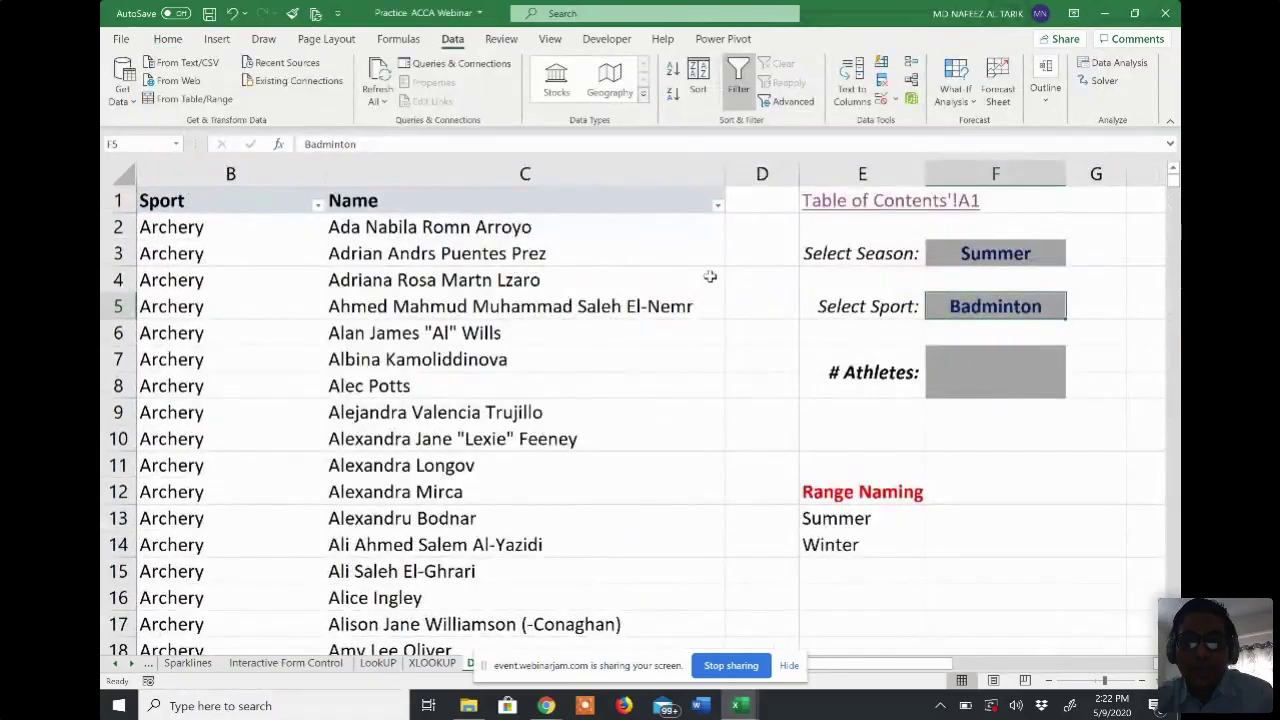
{"action": "scroll", "coordinate": [709, 276], "scroll_direction": "right", "scroll_amount": 3}
{"action": "scroll", "coordinate": [709, 276], "scroll_direction": "right", "scroll_amount": 3}
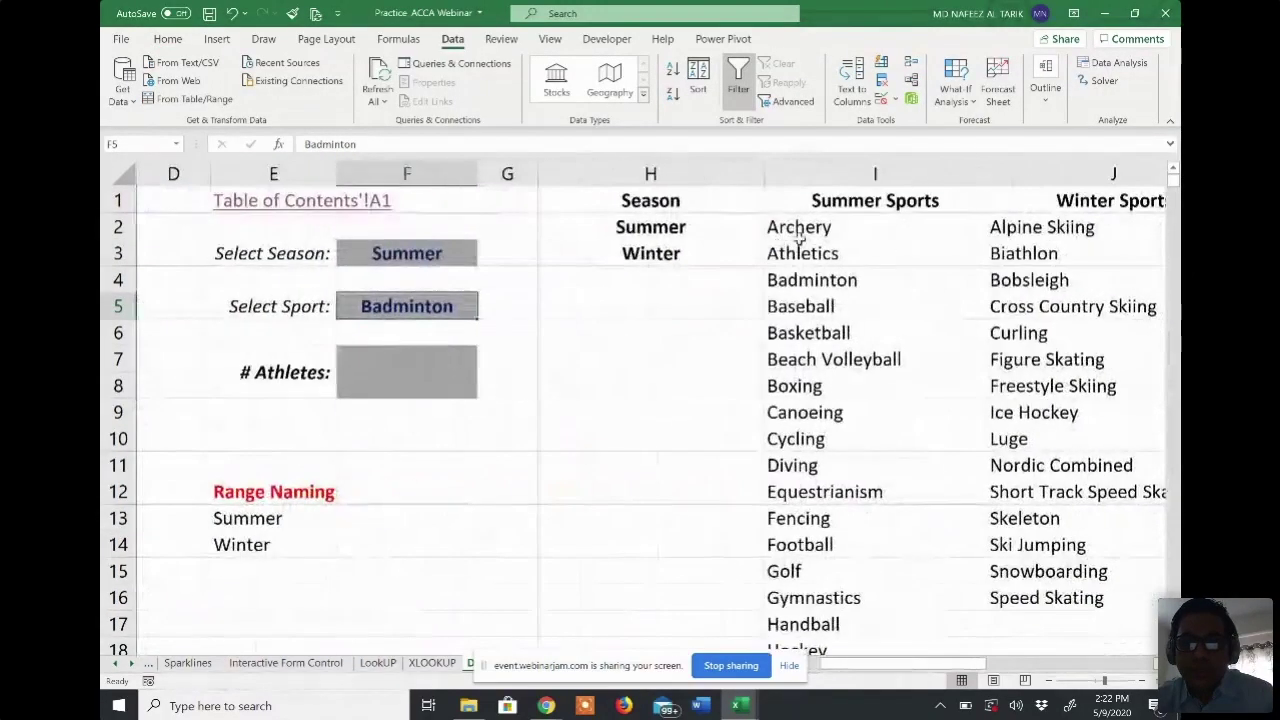
{"action": "left_click", "coordinate": [799, 228]}
{"action": "key", "text": "ctrl+shift+Down"}
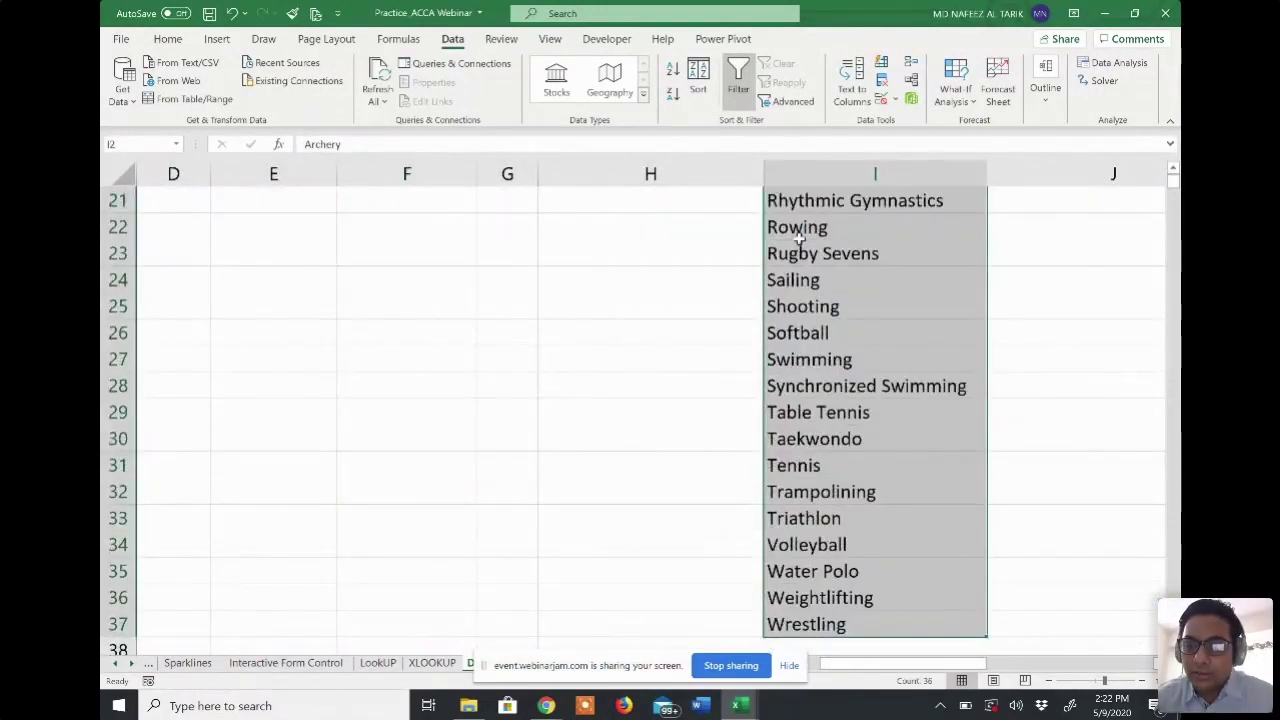
{"action": "key", "text": "Delete"}
- Clear the sports listed under Winter Sports from J2 down, keeping the header
{"action": "scroll", "coordinate": [797, 240], "scroll_direction": "up", "scroll_amount": 7}
{"action": "left_click", "coordinate": [849, 205]}
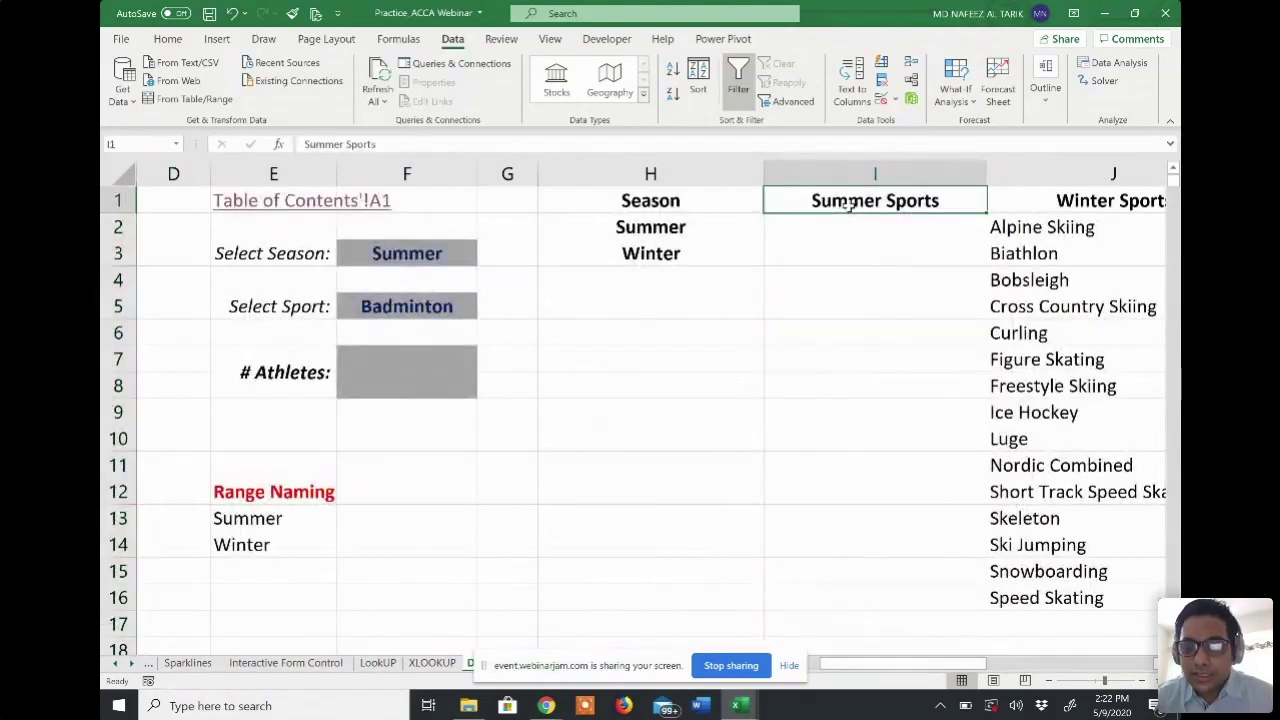
{"action": "key", "text": "Right"}
{"action": "key", "text": "Right"}
{"action": "key", "text": "Left"}
{"action": "key", "text": "Down"}
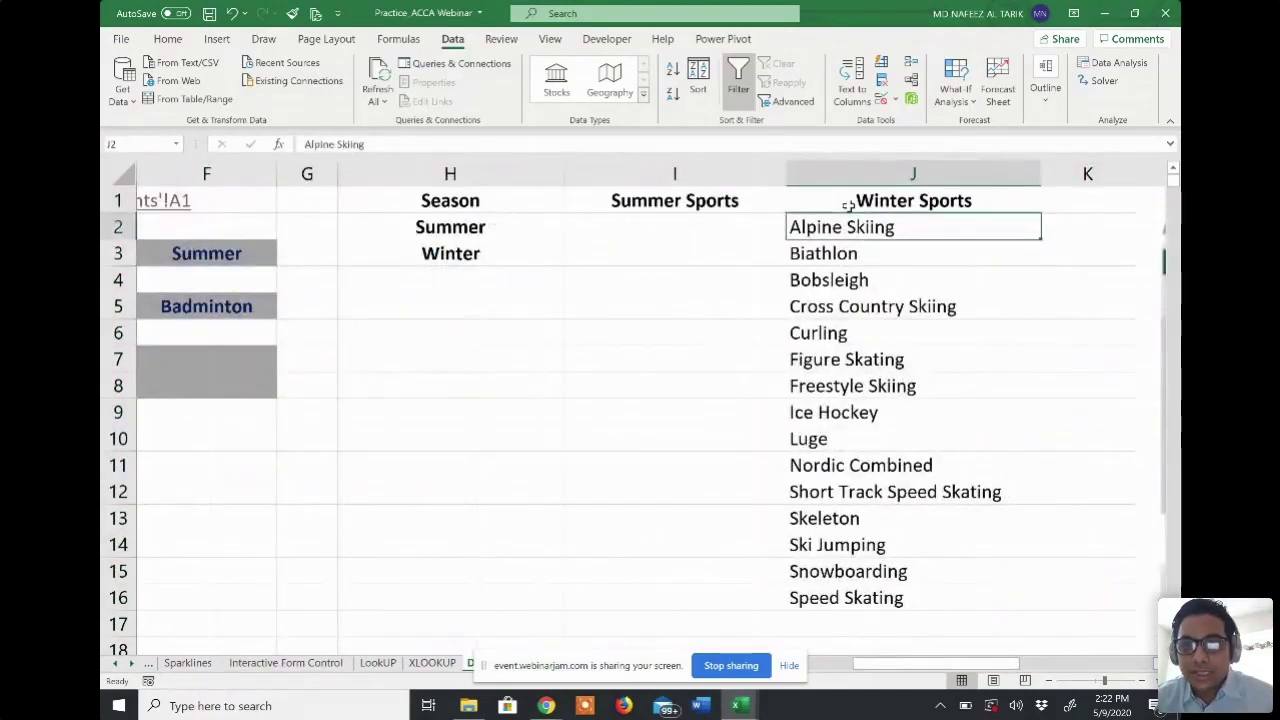
{"action": "key", "text": "ctrl+shift+Down"}
{"action": "key", "text": "Delete"}
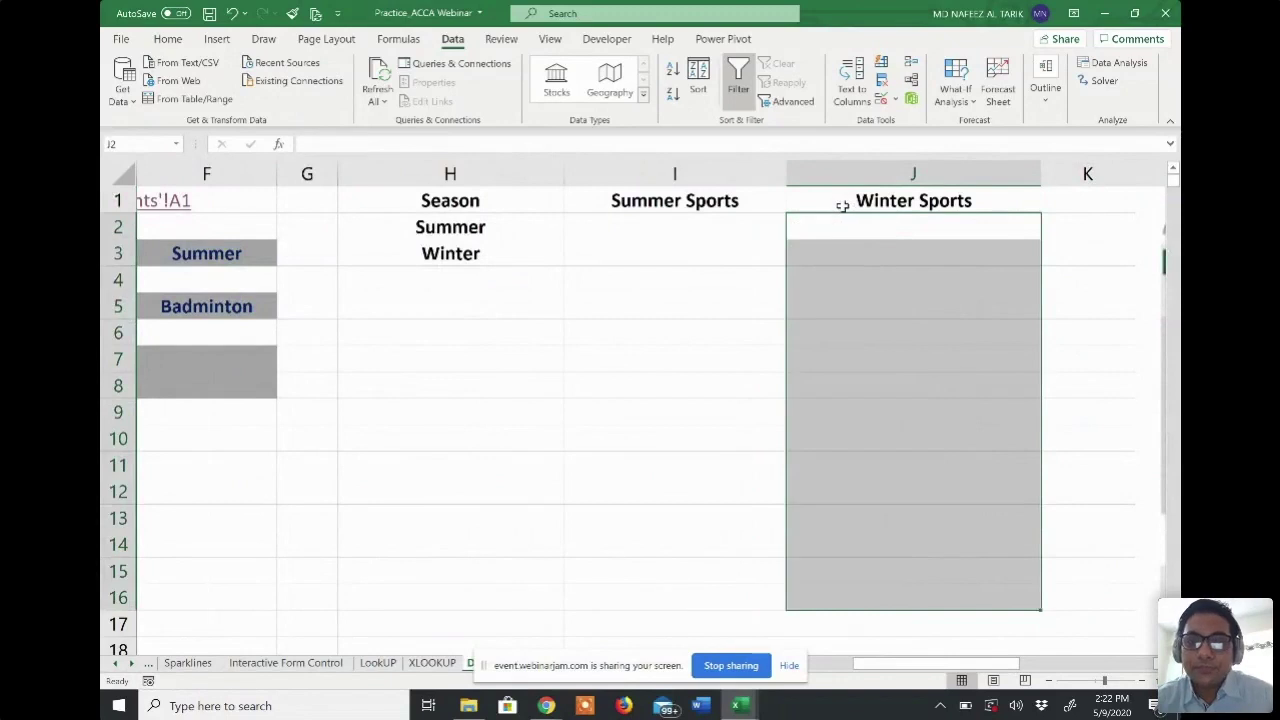
- Filter the Season column of the athlete data to show only Summer
{"action": "left_click", "coordinate": [701, 218]}
{"action": "scroll", "coordinate": [738, 253], "scroll_direction": "left", "scroll_amount": 3}
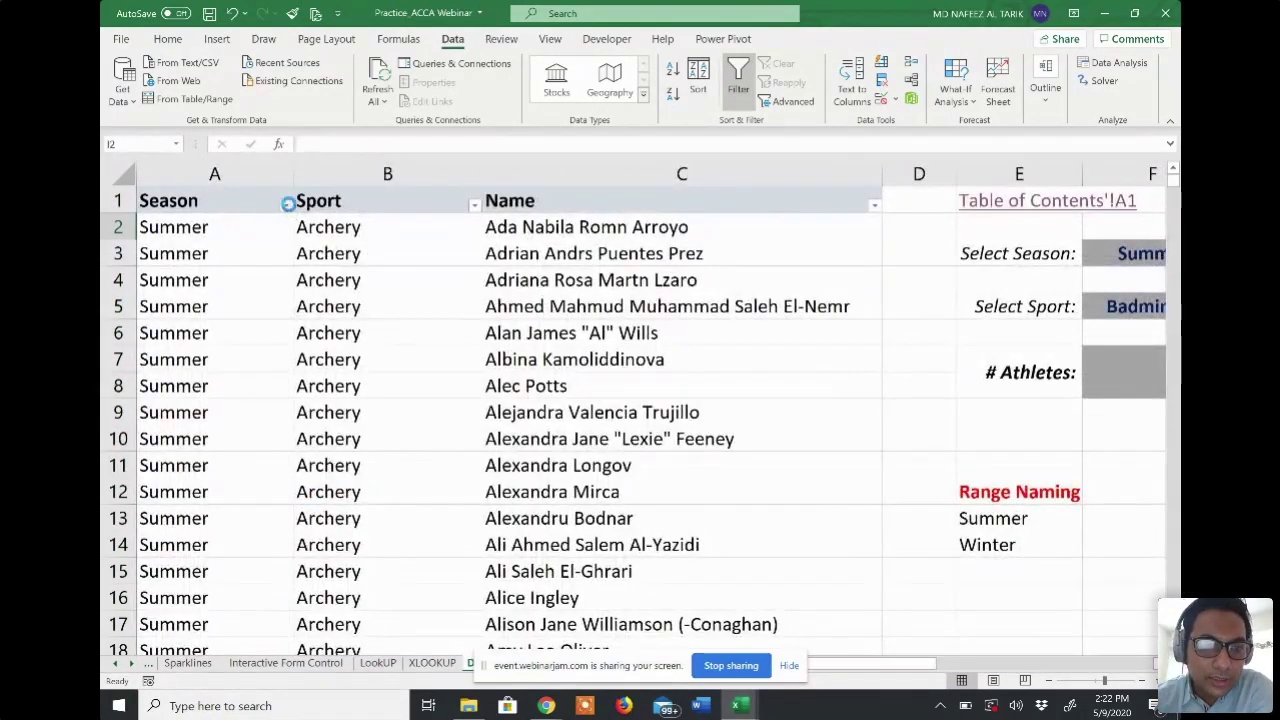
{"action": "left_click", "coordinate": [285, 205]}
{"action": "left_click", "coordinate": [165, 376]}
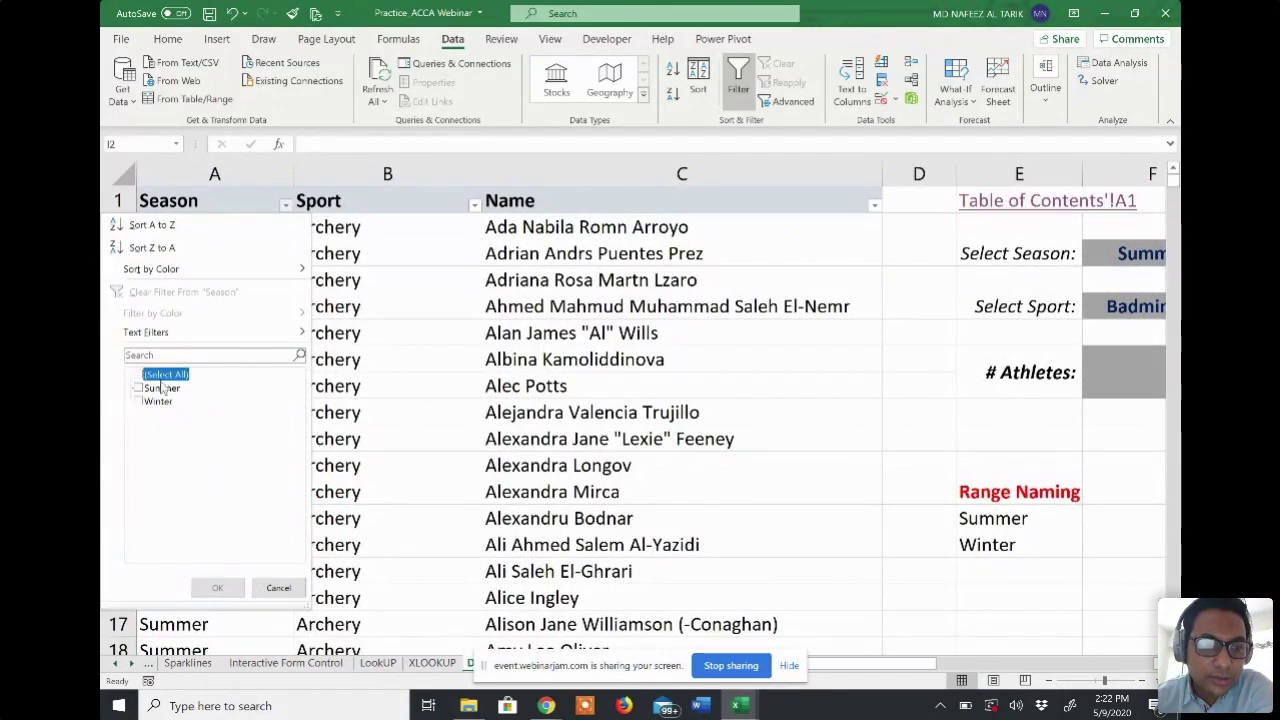
{"action": "left_click", "coordinate": [160, 389]}
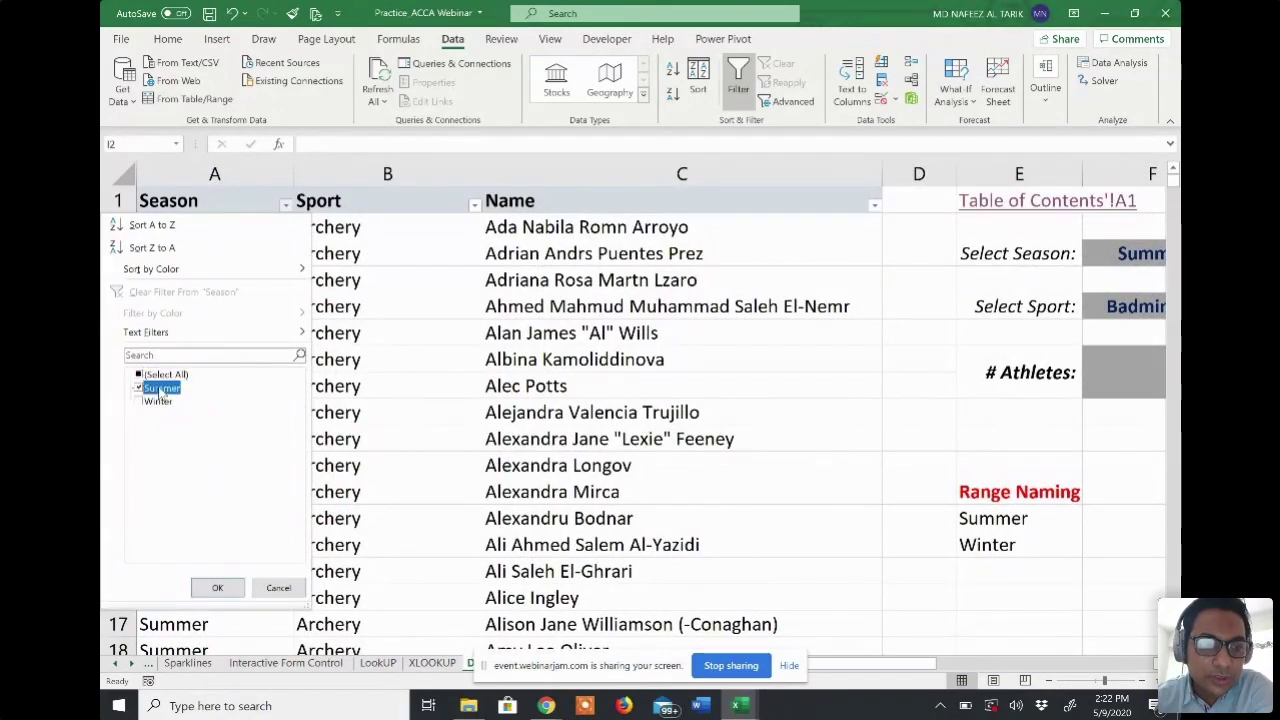
{"action": "left_click", "coordinate": [217, 587]}
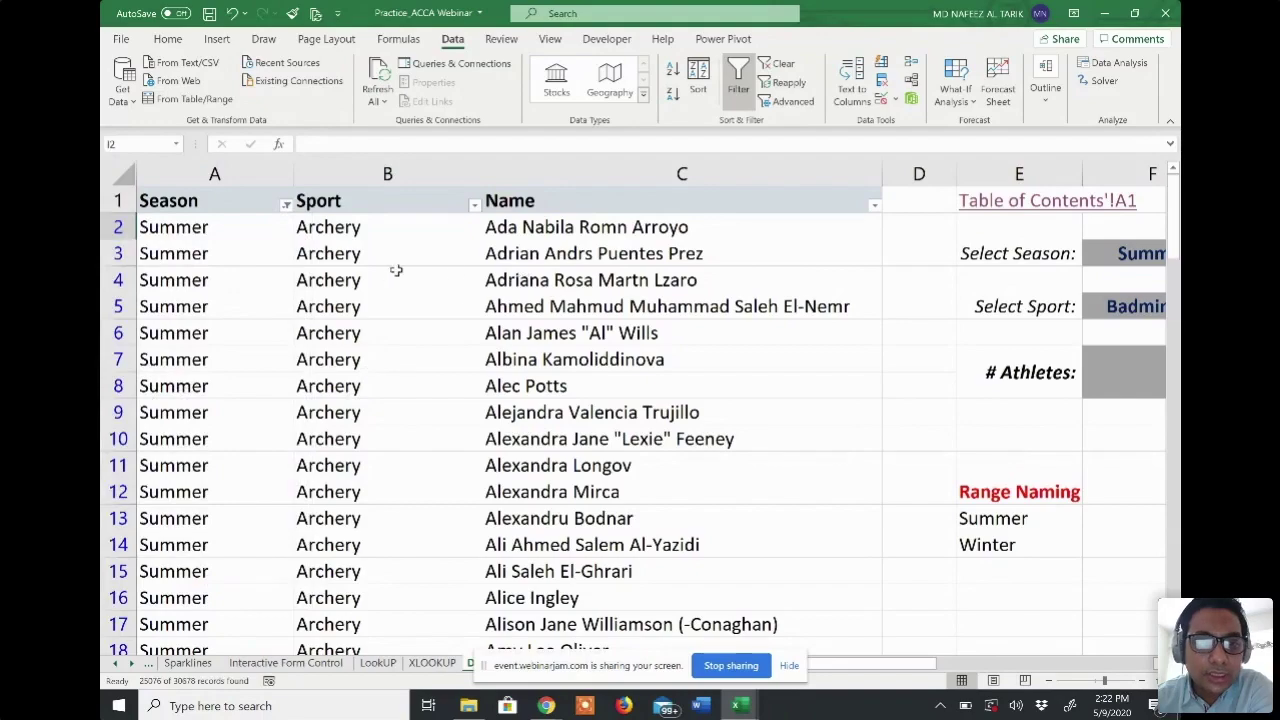
- Copy the filtered Summer entries in the Sport column from B2 down and clear the Season filter
{"action": "left_click", "coordinate": [358, 228]}
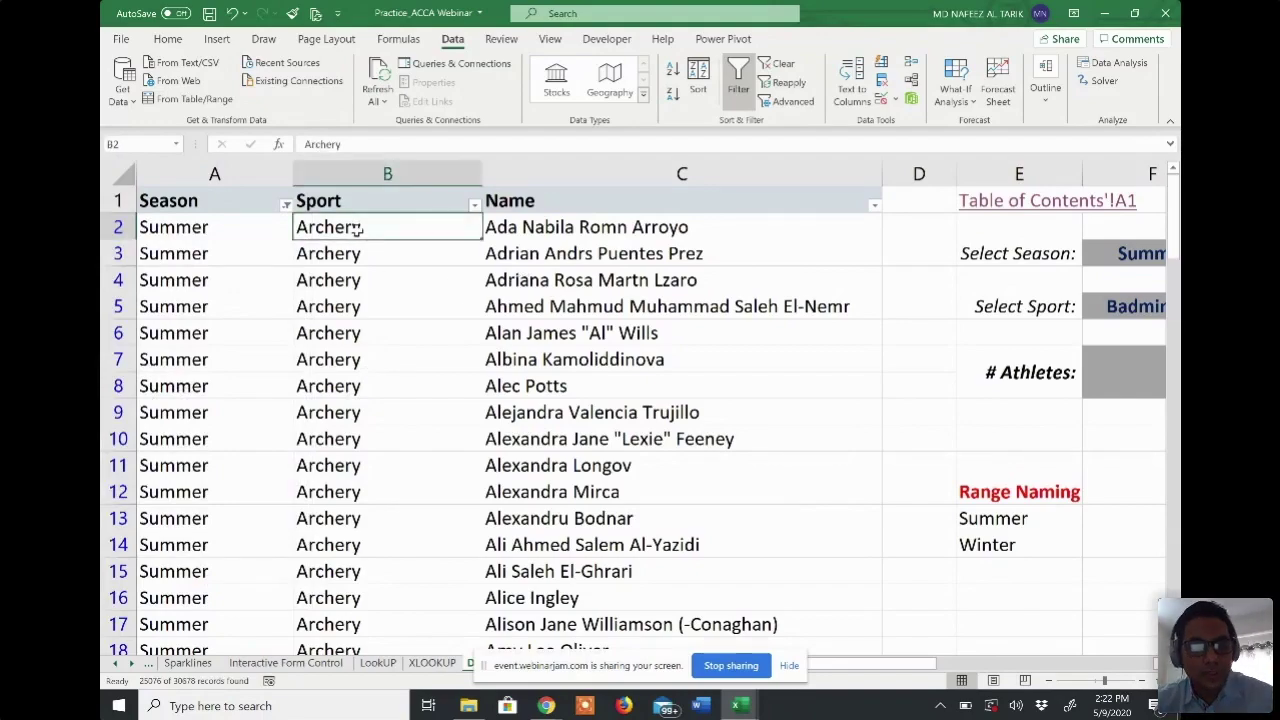
{"action": "key", "text": "ctrl+shift+Down"}
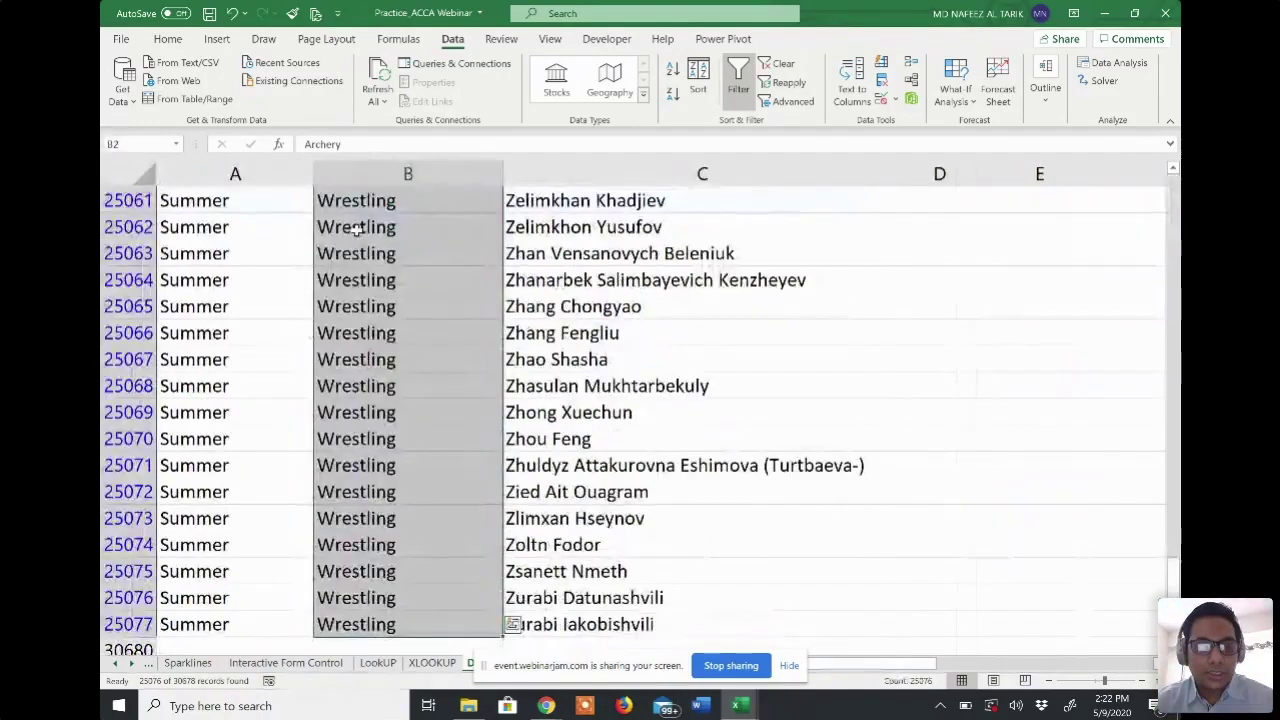
{"action": "key", "text": "ctrl+c"}
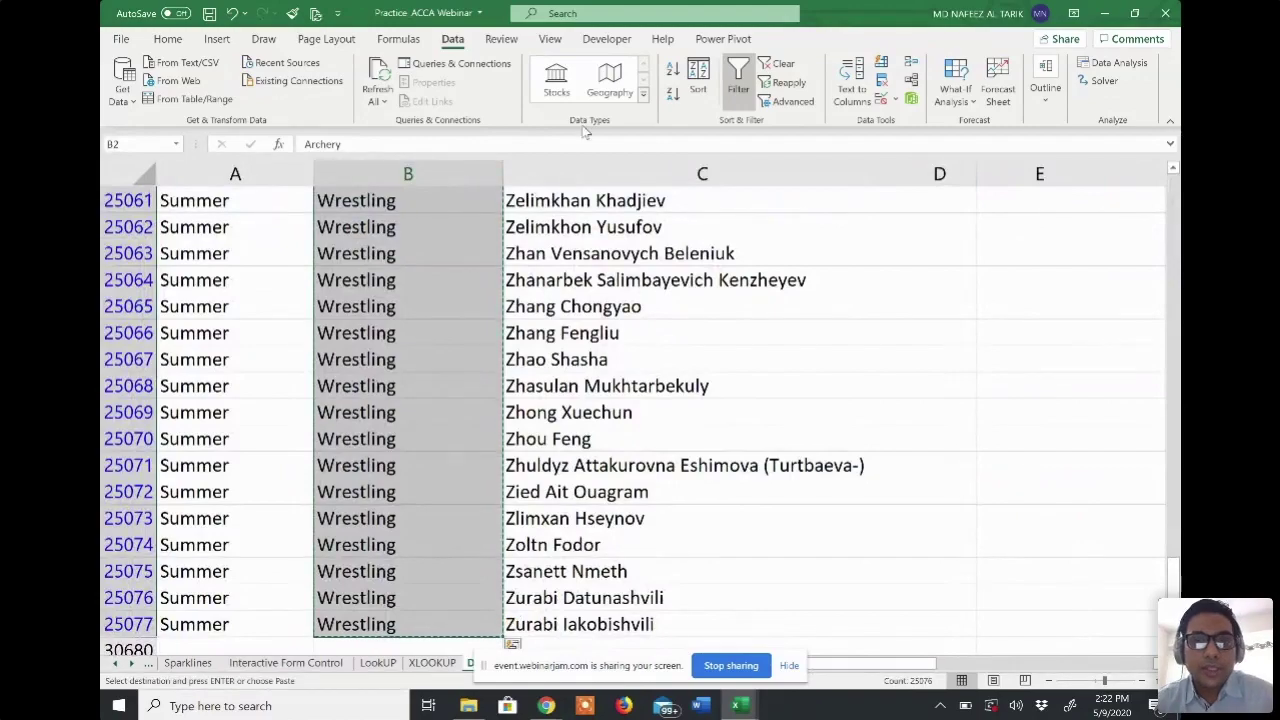
{"action": "left_click", "coordinate": [783, 65]}
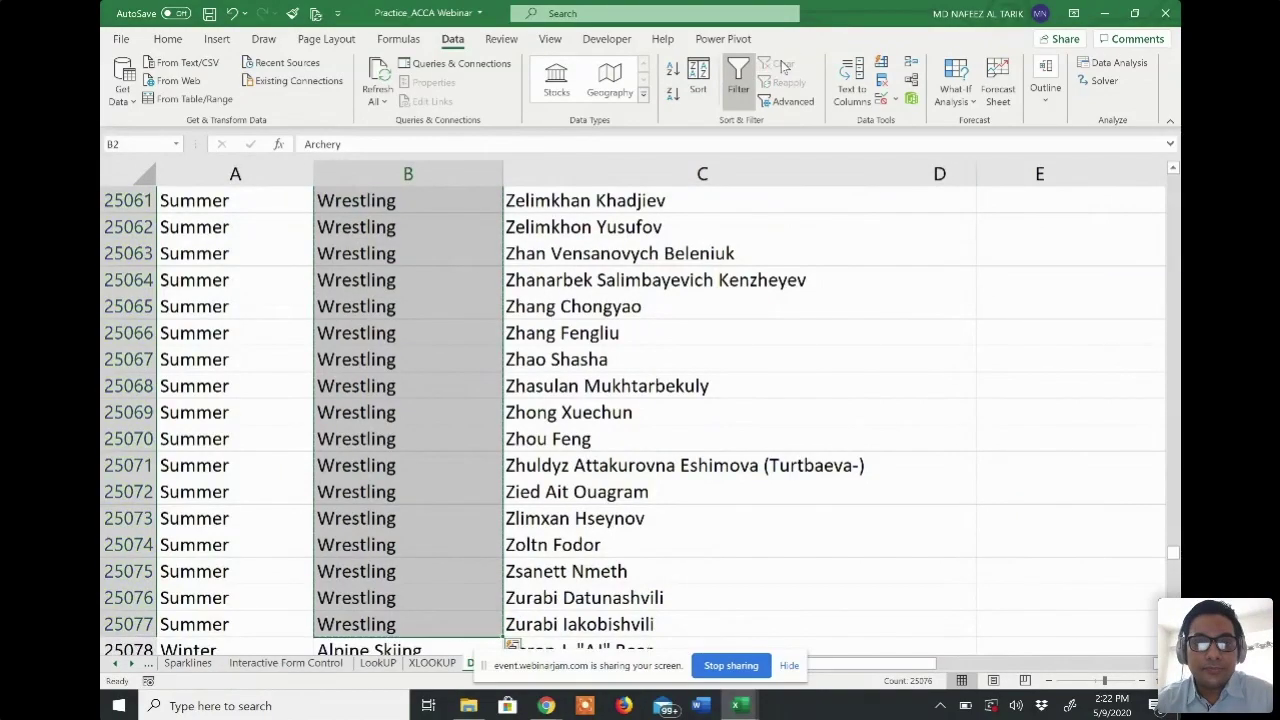
{"action": "left_click", "coordinate": [719, 236]}
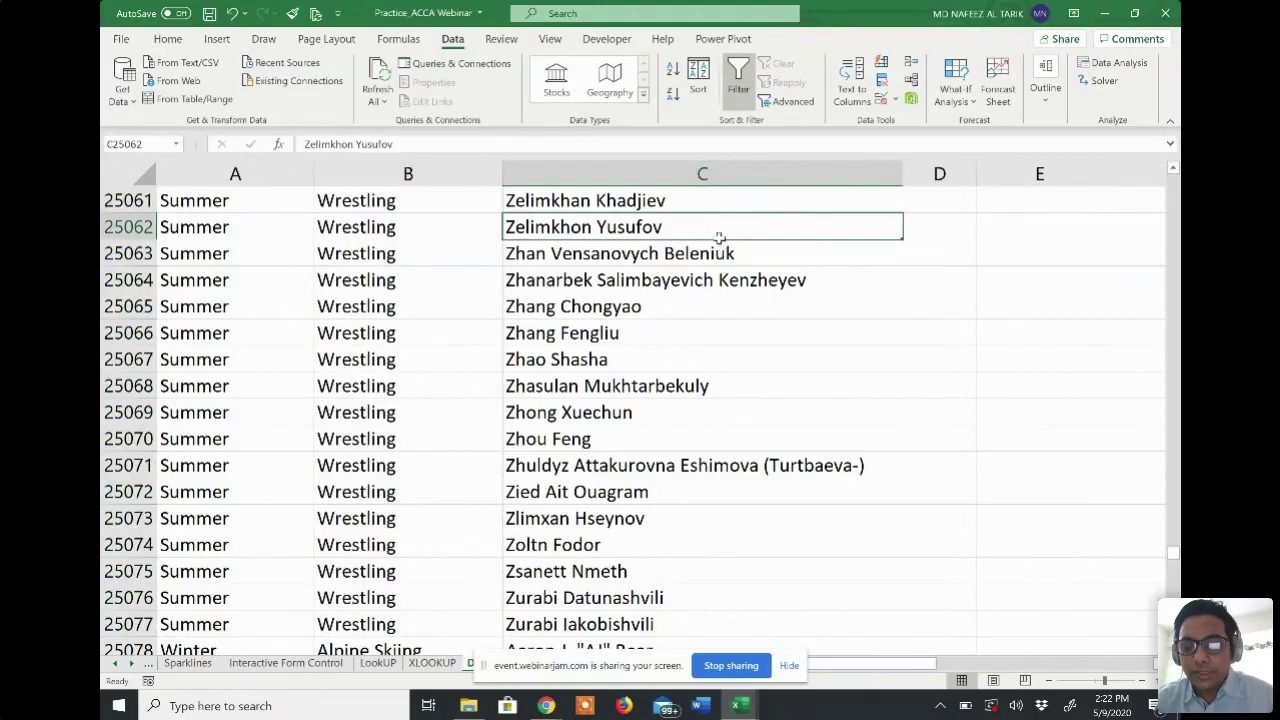
- Select cell I2 under the Summer Sports header
{"action": "key", "text": "ctrl+Home"}
{"action": "key", "text": "ctrl+Right"}
{"action": "key", "text": "ctrl+Right"}
{"action": "key", "text": "Right"}
{"action": "key", "text": "Right"}
{"action": "key", "text": "Right"}
{"action": "key", "text": "Right"}
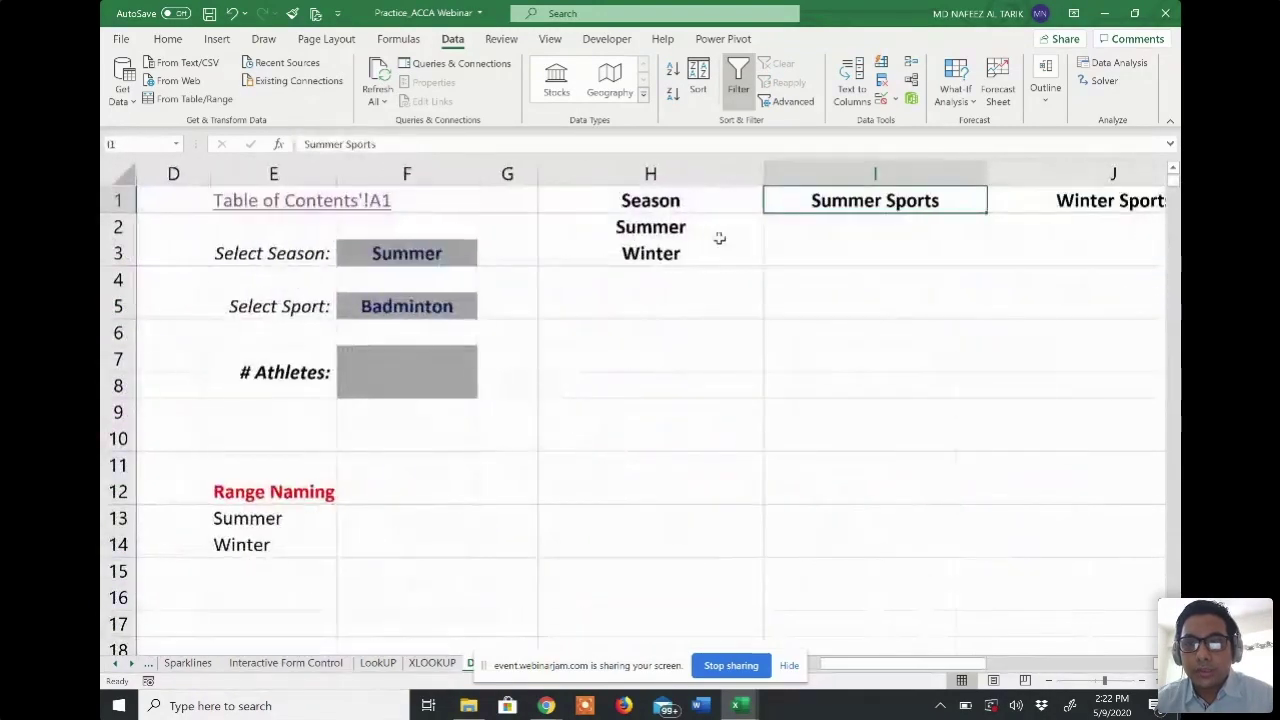
{"action": "key", "text": "Right"}
{"action": "key", "text": "Left"}
{"action": "key", "text": "Left"}
{"action": "key", "text": "Right"}
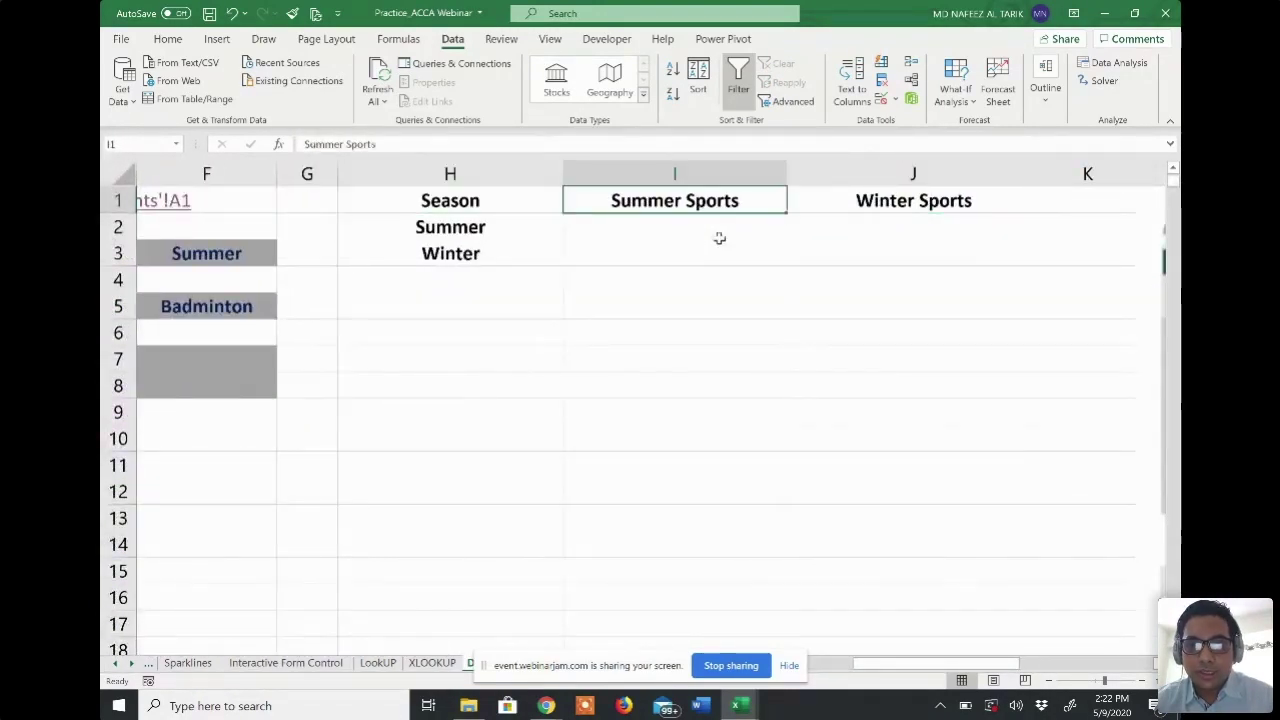
{"action": "left_click", "coordinate": [719, 238]}
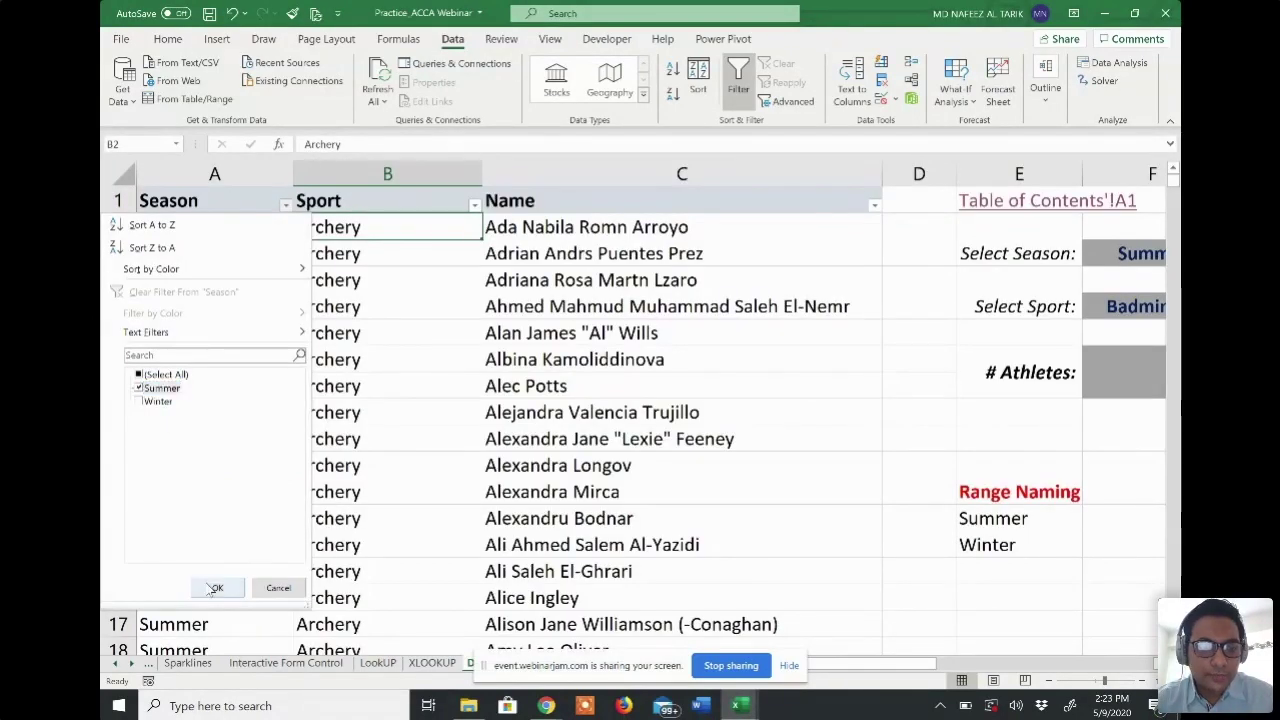
- Filter the Season column to Summer and copy the visible Sport entries from B2 down into column I starting at I2
{"action": "left_click", "coordinate": [215, 588]}
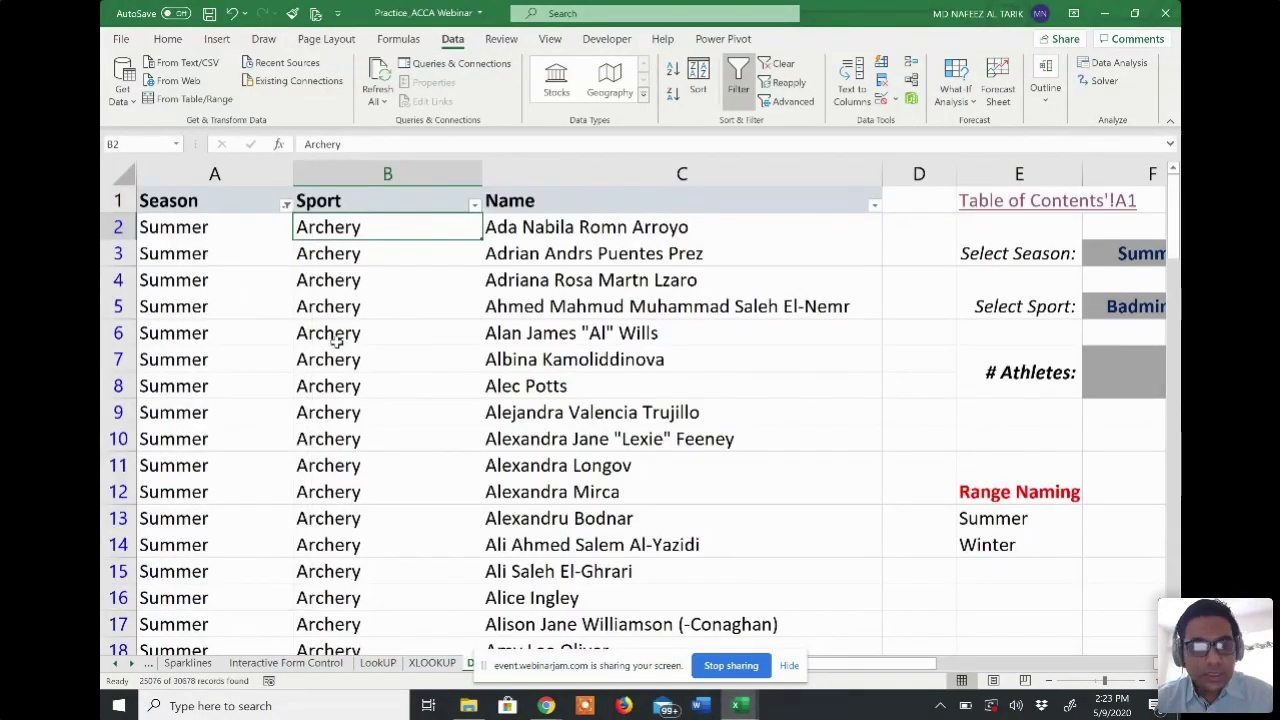
{"action": "key", "text": "ctrl+shift+Down"}
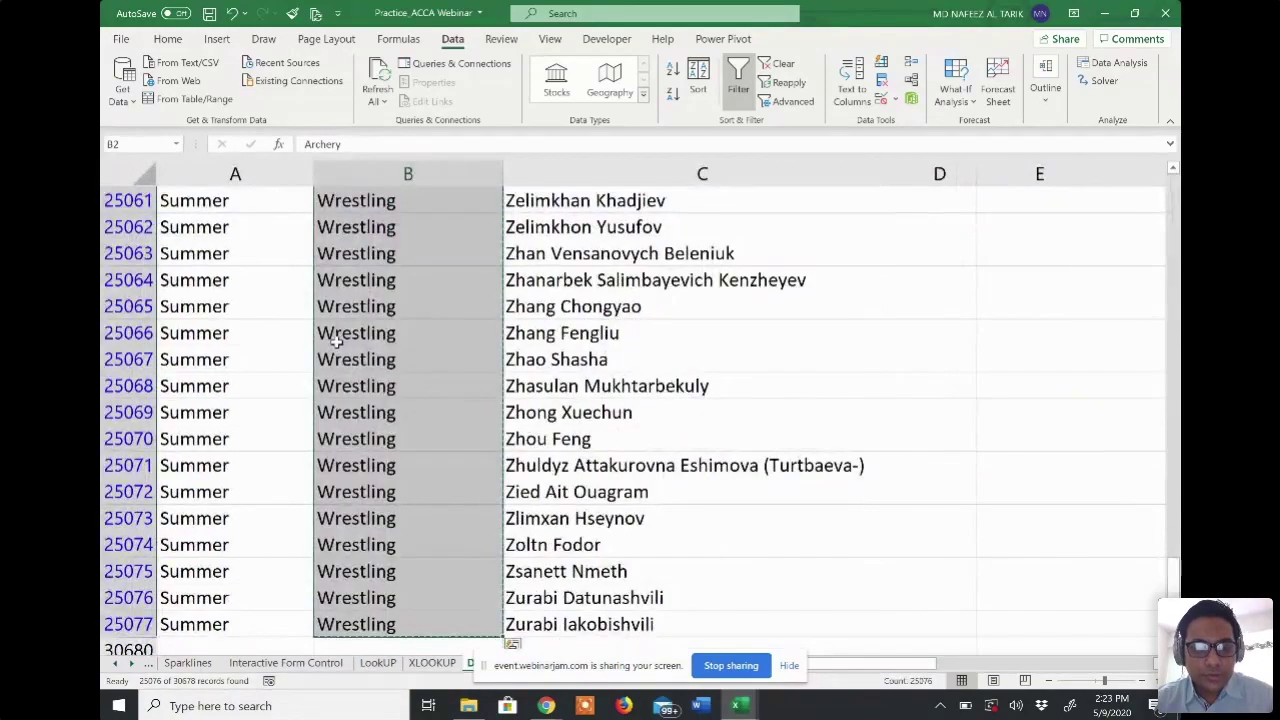
{"action": "key", "text": "ctrl+c"}
{"action": "key", "text": "ctrl+Page_Up"}
{"action": "key", "text": "Left"}
{"action": "key", "text": "Down"}
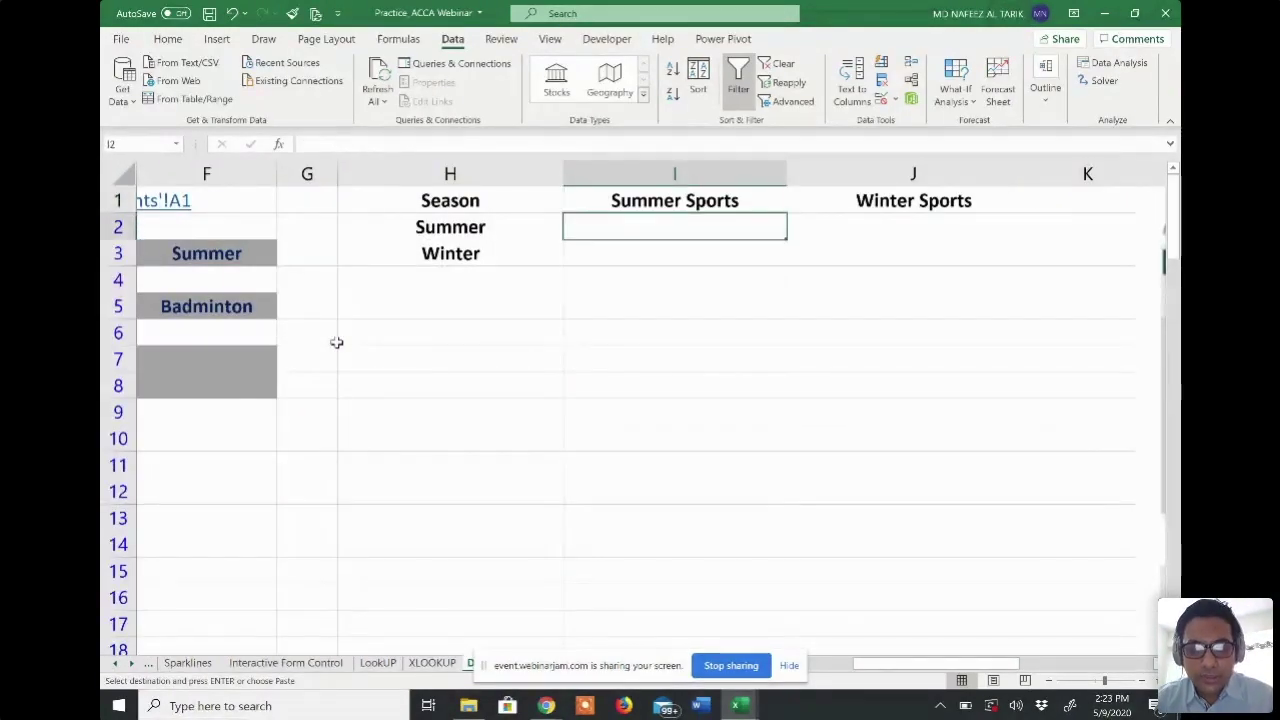
{"action": "key", "text": "ctrl+v"}
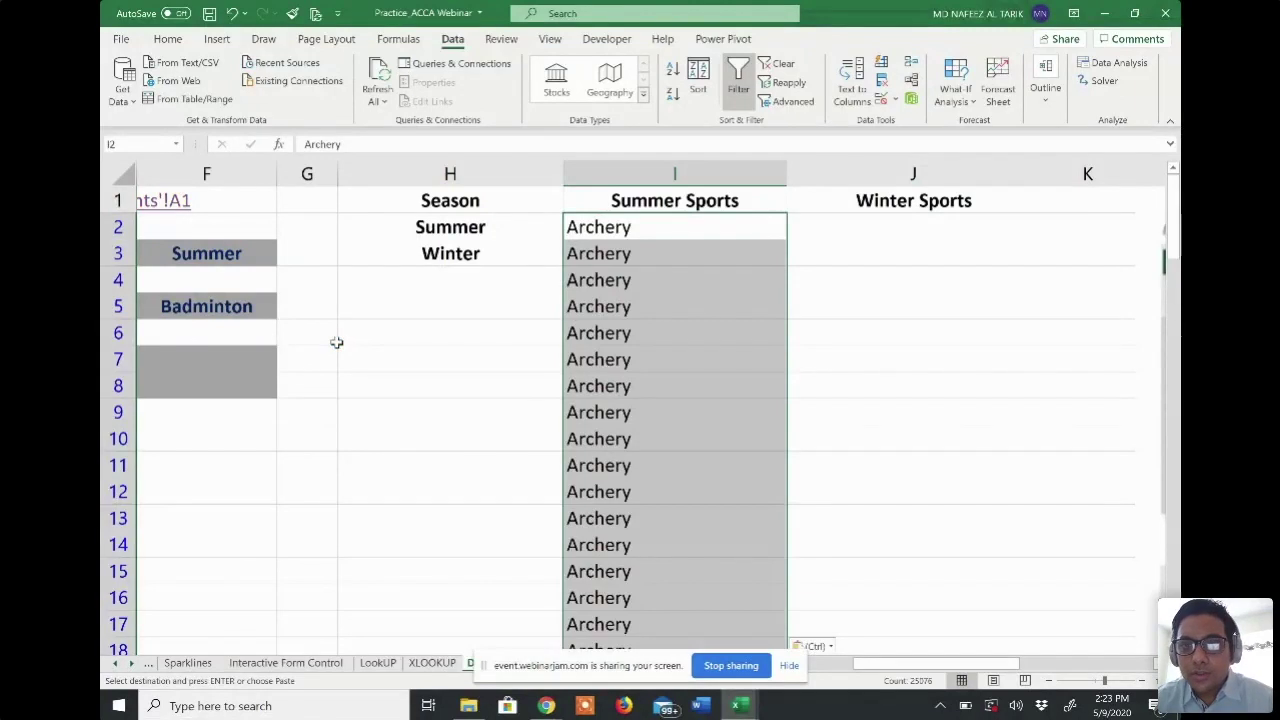
- Remove the duplicates from the pasted Summer Sports entries, continuing with the current selection only
{"action": "left_click", "coordinate": [882, 82]}
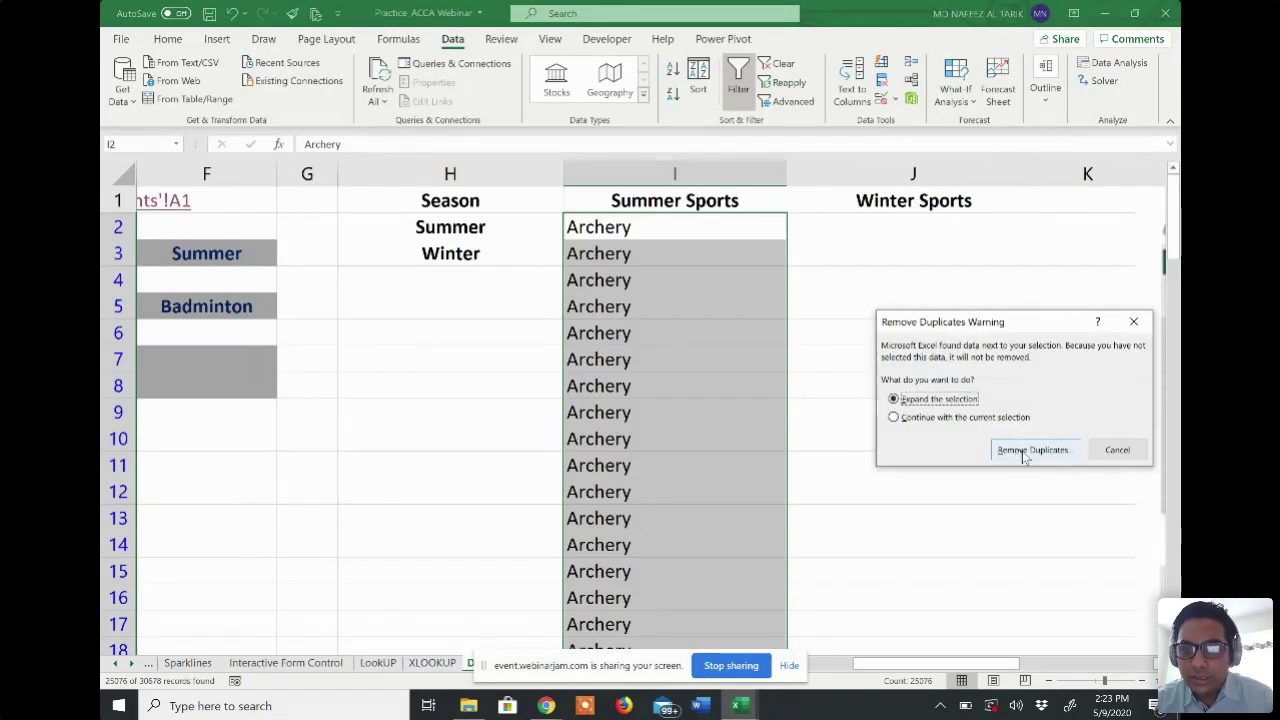
{"action": "left_click", "coordinate": [1010, 420]}
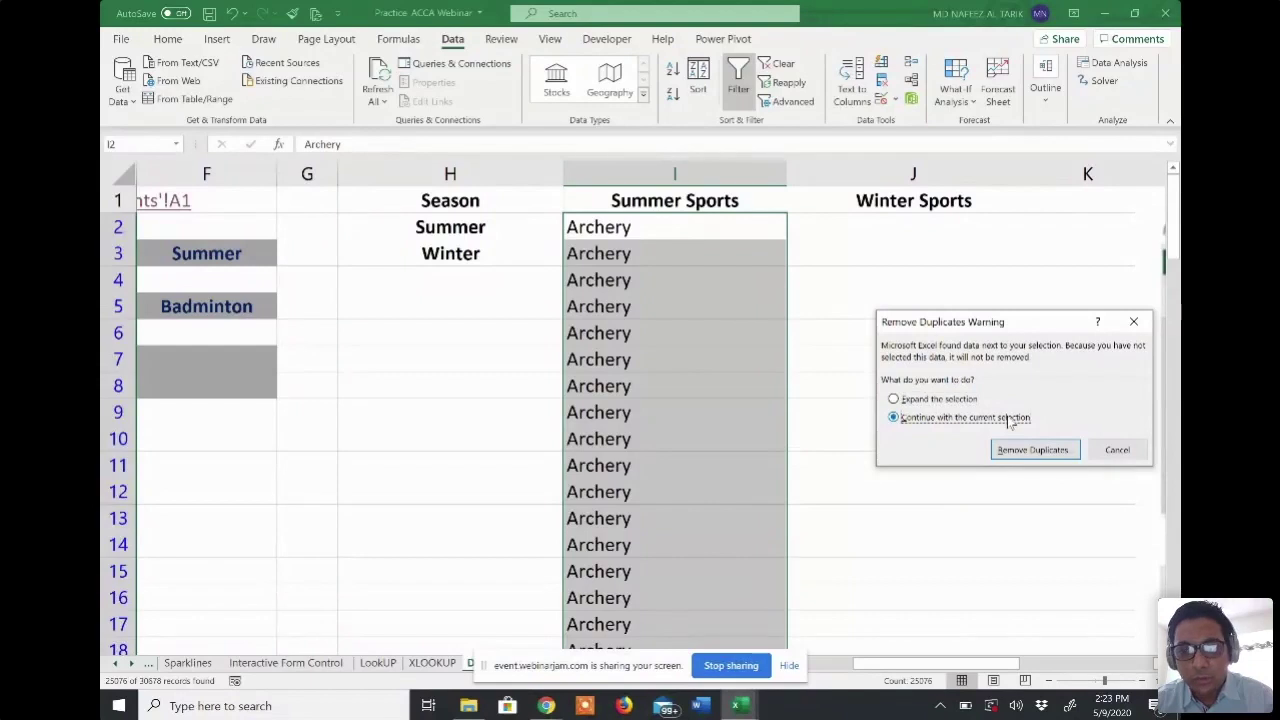
{"action": "left_click", "coordinate": [1030, 450]}
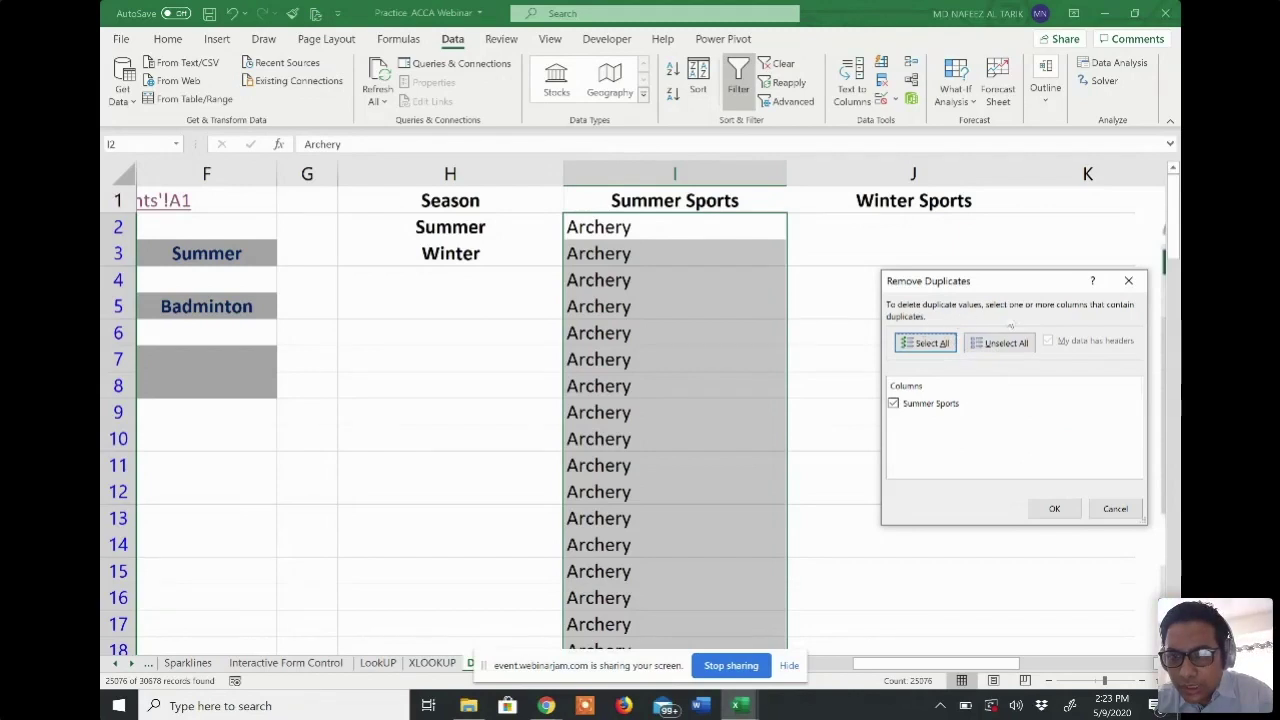
{"action": "left_click", "coordinate": [1053, 508]}
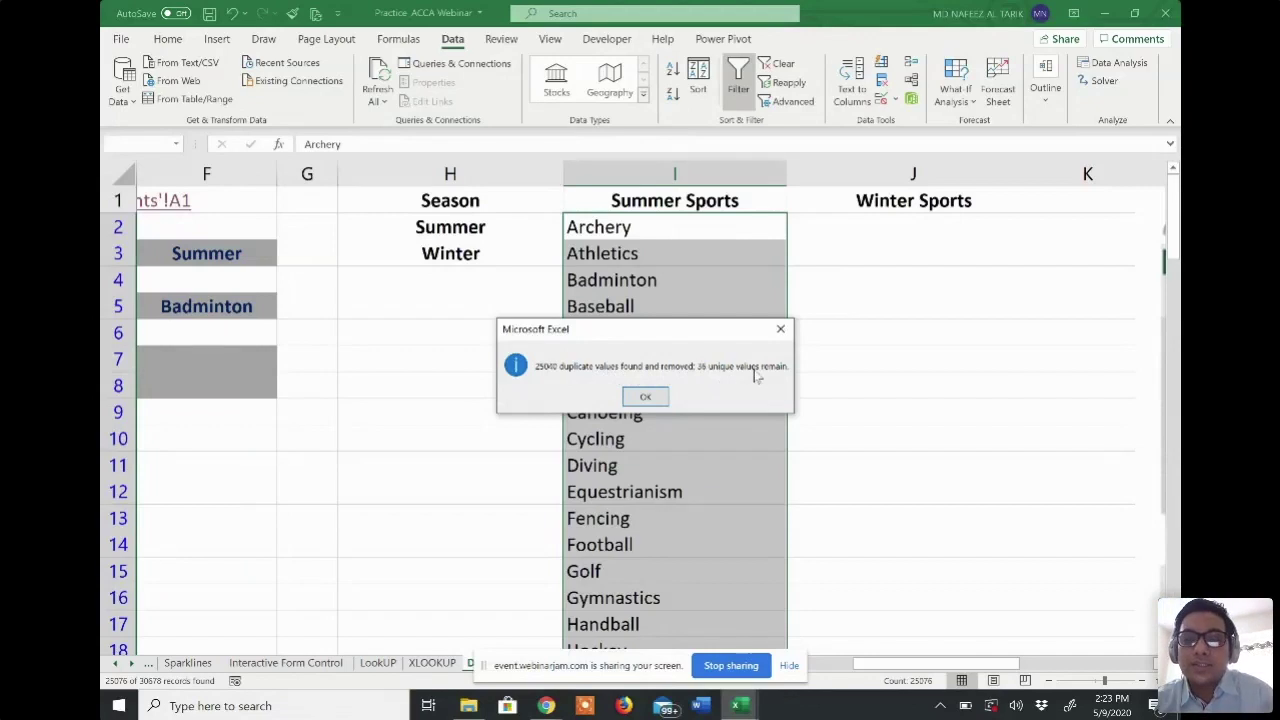
{"action": "left_click", "coordinate": [645, 398]}
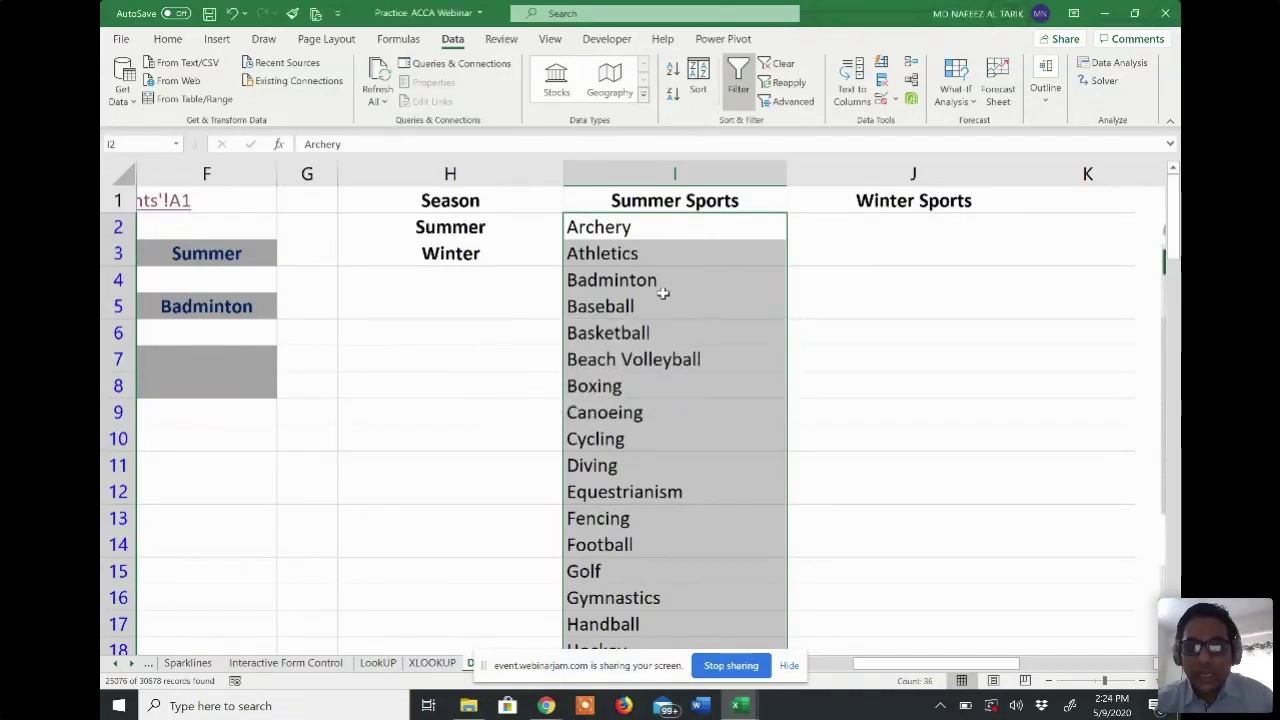
{"action": "scroll", "coordinate": [660, 294], "scroll_direction": "down", "scroll_amount": 2}
{"action": "scroll", "coordinate": [660, 294], "scroll_direction": "up", "scroll_amount": 2}
{"action": "scroll", "coordinate": [663, 292], "scroll_direction": "down", "scroll_amount": 6}
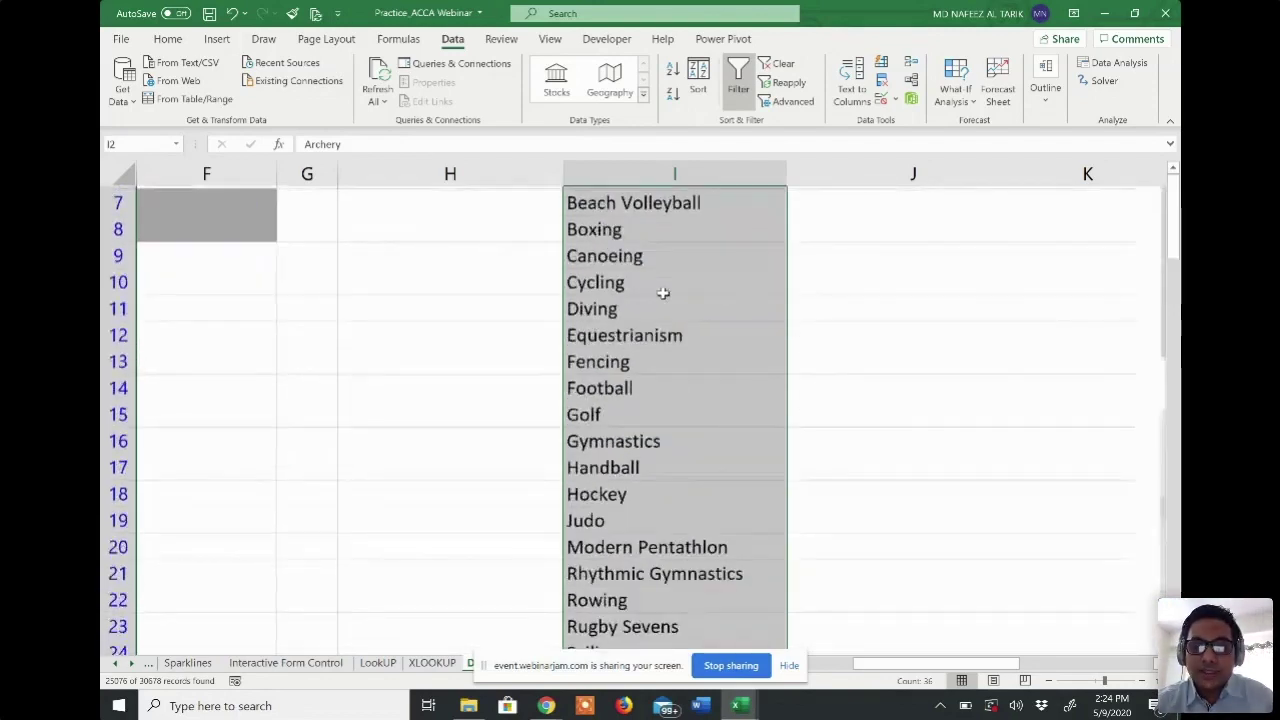
{"action": "scroll", "coordinate": [663, 292], "scroll_direction": "up", "scroll_amount": 6}
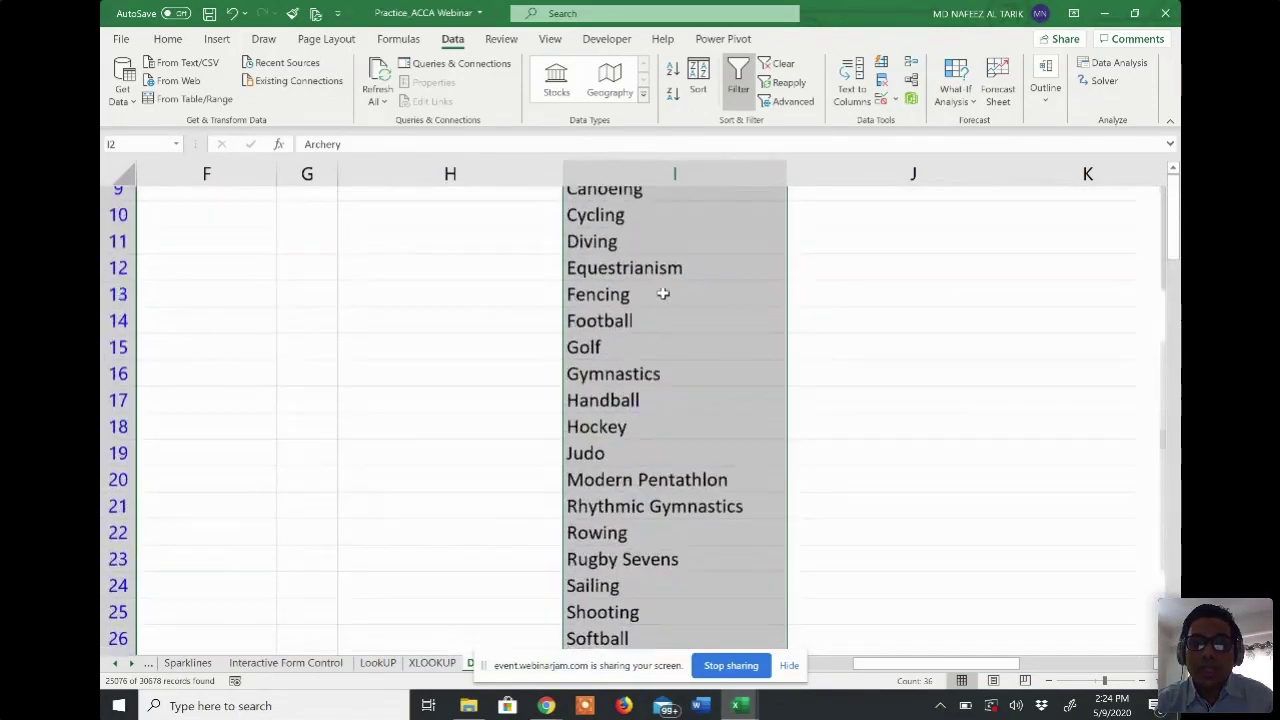
{"action": "scroll", "coordinate": [663, 292], "scroll_direction": "down", "scroll_amount": 1}
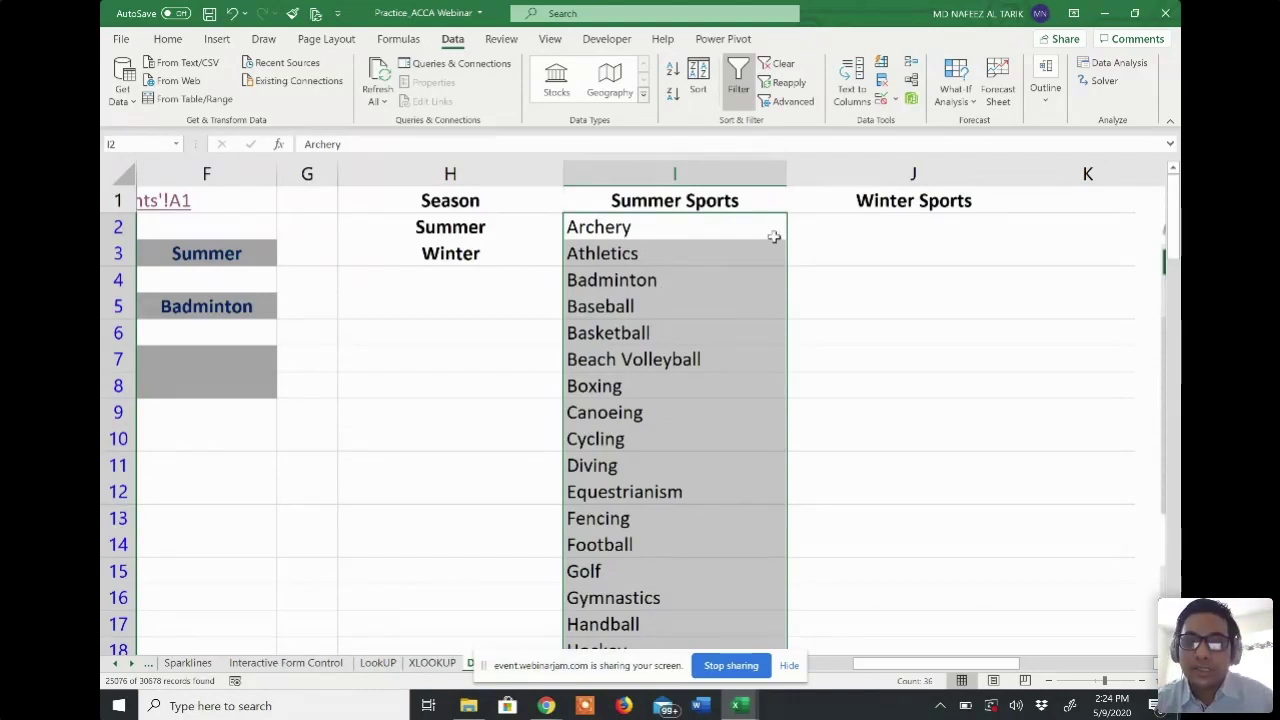
- Change the Season filter of the athlete data to show only Winter
{"action": "left_click", "coordinate": [843, 226]}
{"action": "scroll", "coordinate": [843, 226], "scroll_direction": "left", "scroll_amount": 3}
{"action": "scroll", "coordinate": [843, 226], "scroll_direction": "left", "scroll_amount": 3}
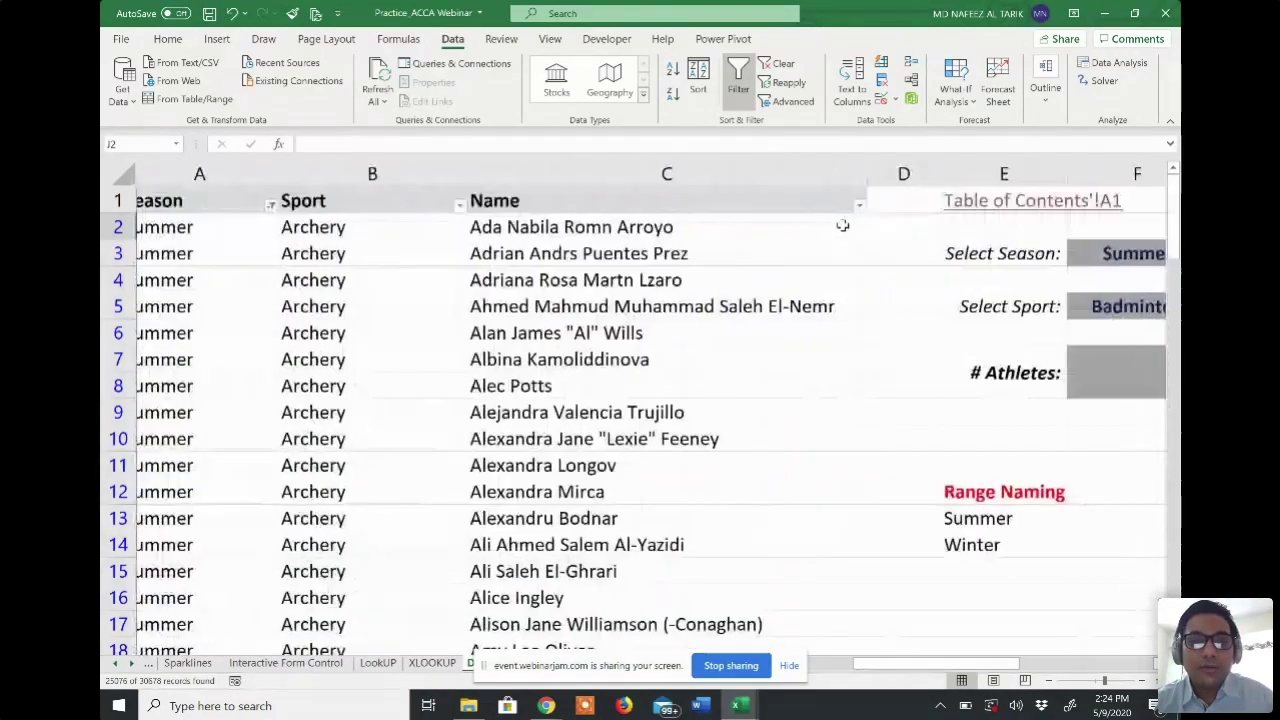
{"action": "scroll", "coordinate": [843, 226], "scroll_direction": "left", "scroll_amount": 1}
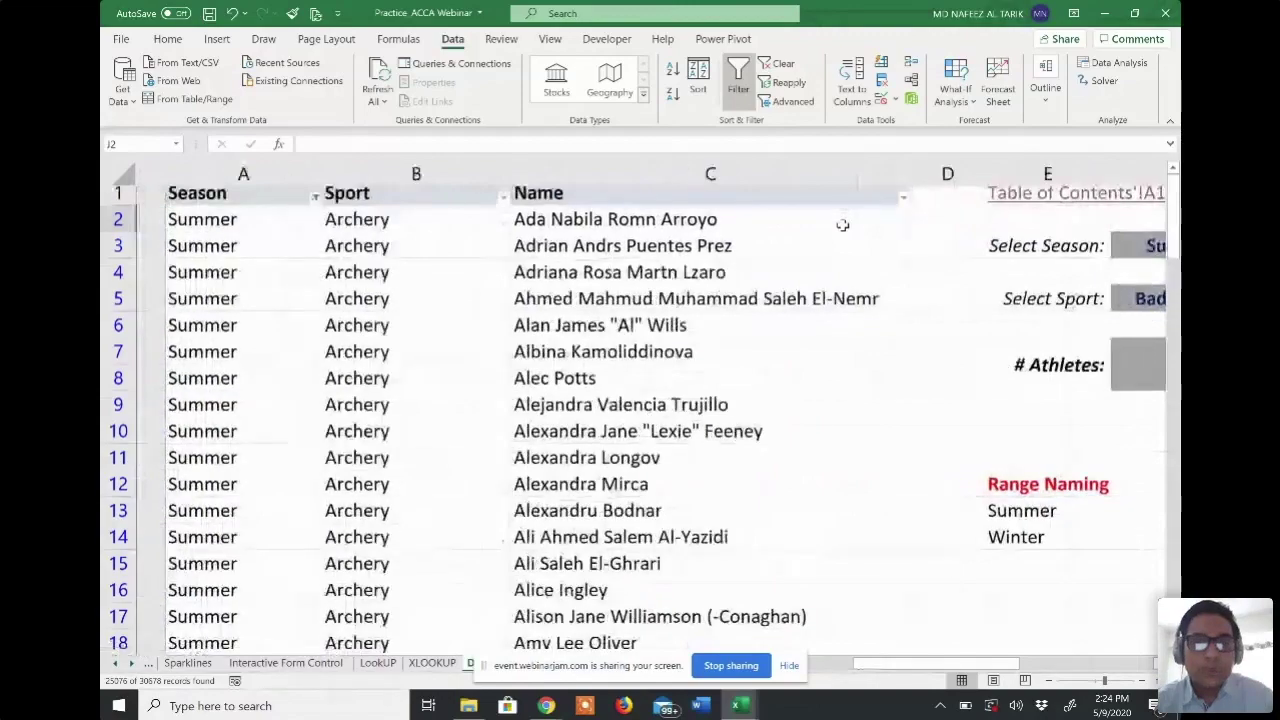
{"action": "scroll", "coordinate": [843, 226], "scroll_direction": "right", "scroll_amount": 1}
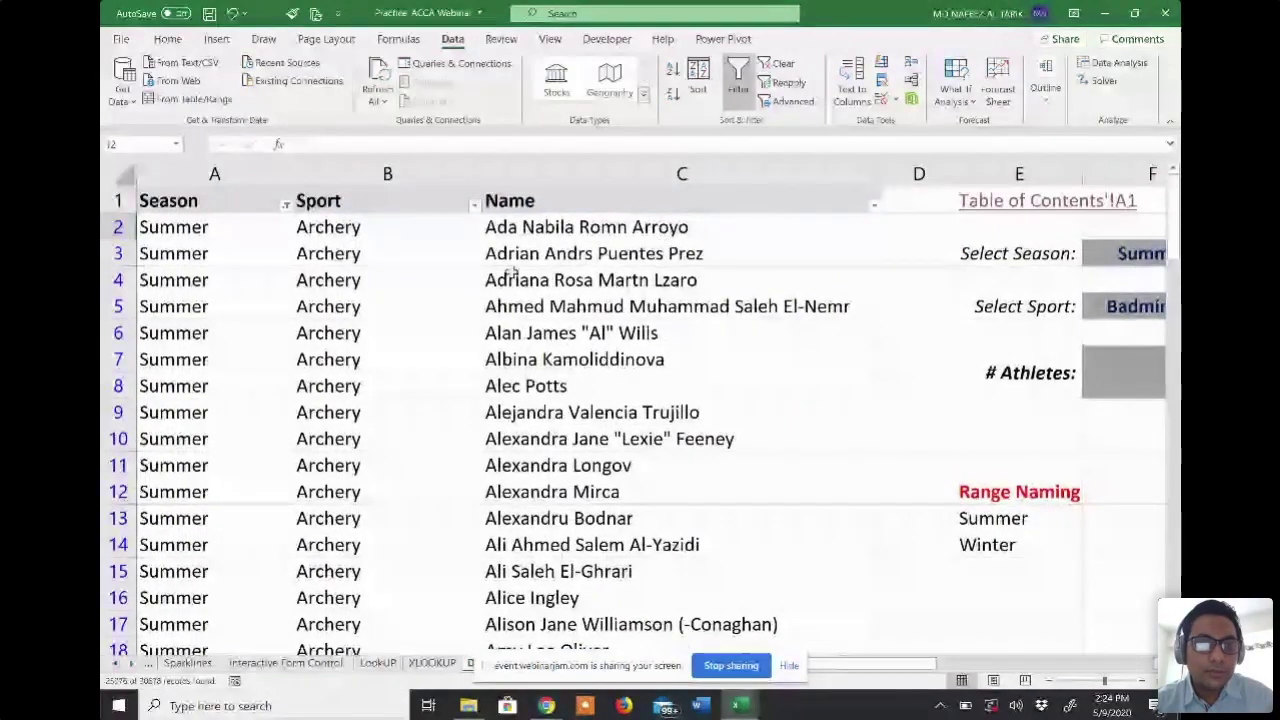
{"action": "left_click", "coordinate": [286, 204]}
{"action": "left_click", "coordinate": [138, 388]}
{"action": "left_click", "coordinate": [139, 401]}
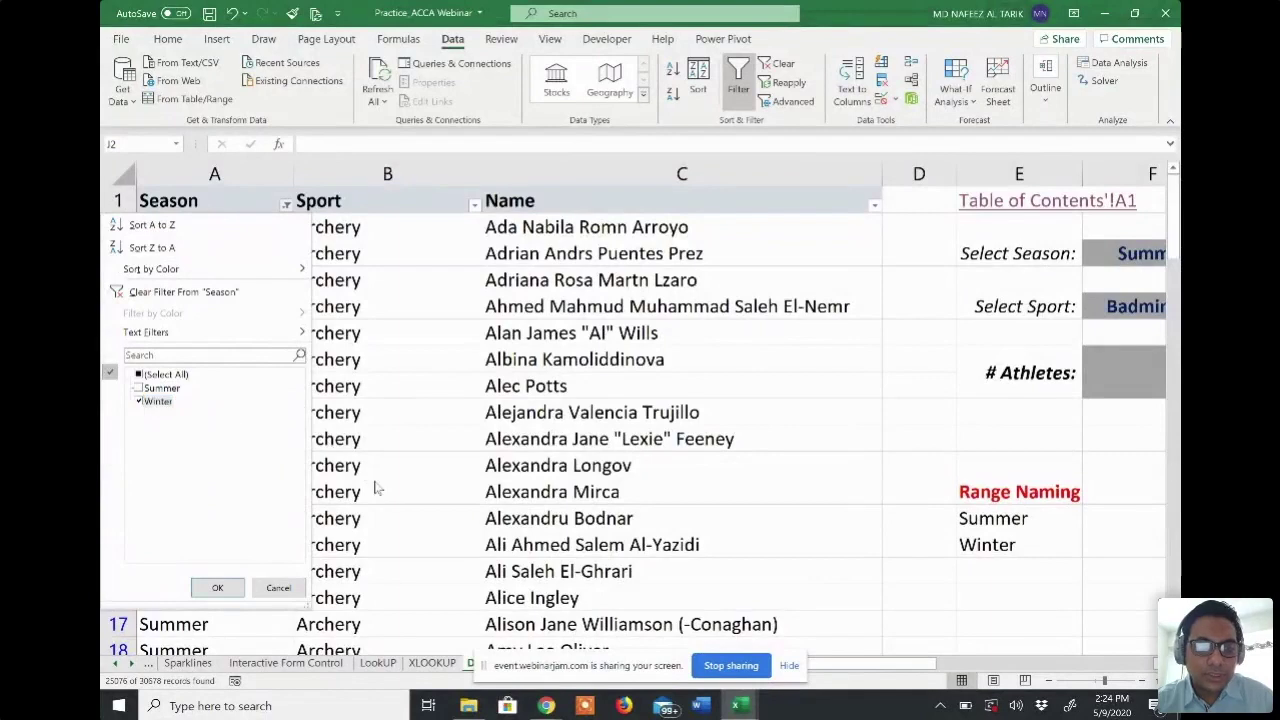
{"action": "left_click", "coordinate": [222, 590]}
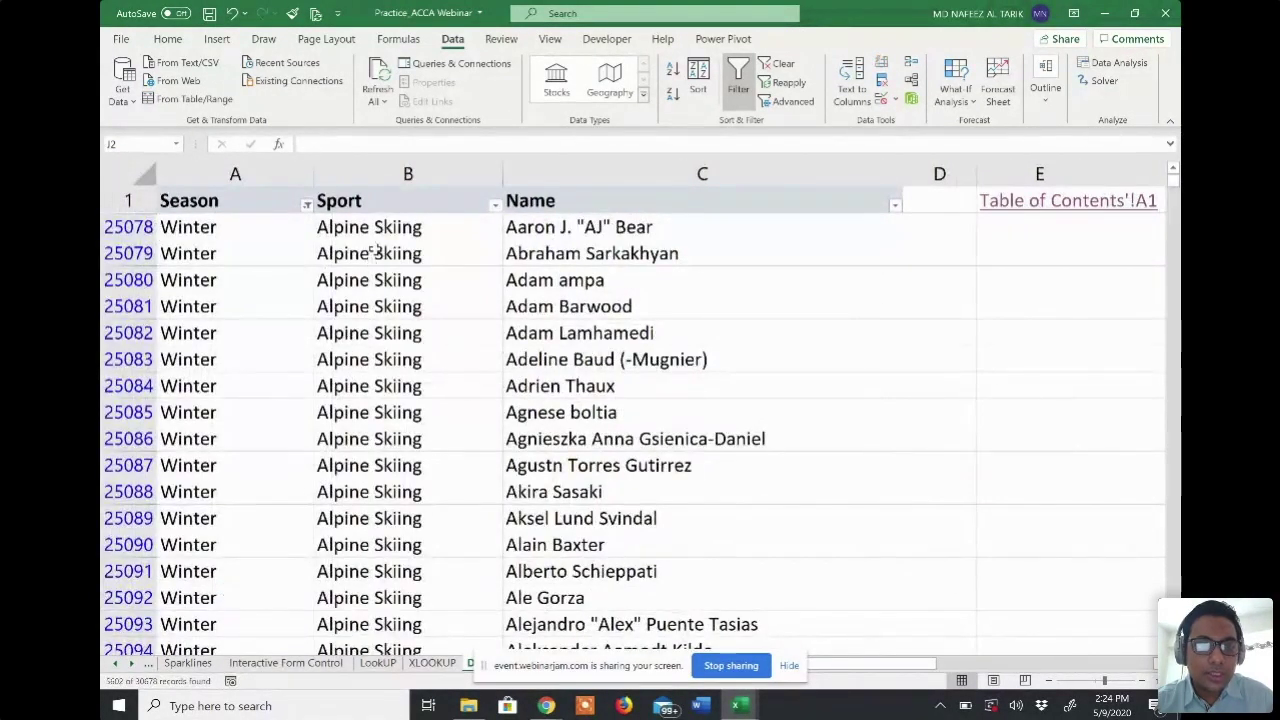
- Copy the filtered Winter entries of the Sport column from B25078 down into the Winter Sports column starting at J25078
{"action": "left_click", "coordinate": [394, 201]}
{"action": "key", "text": "Down"}
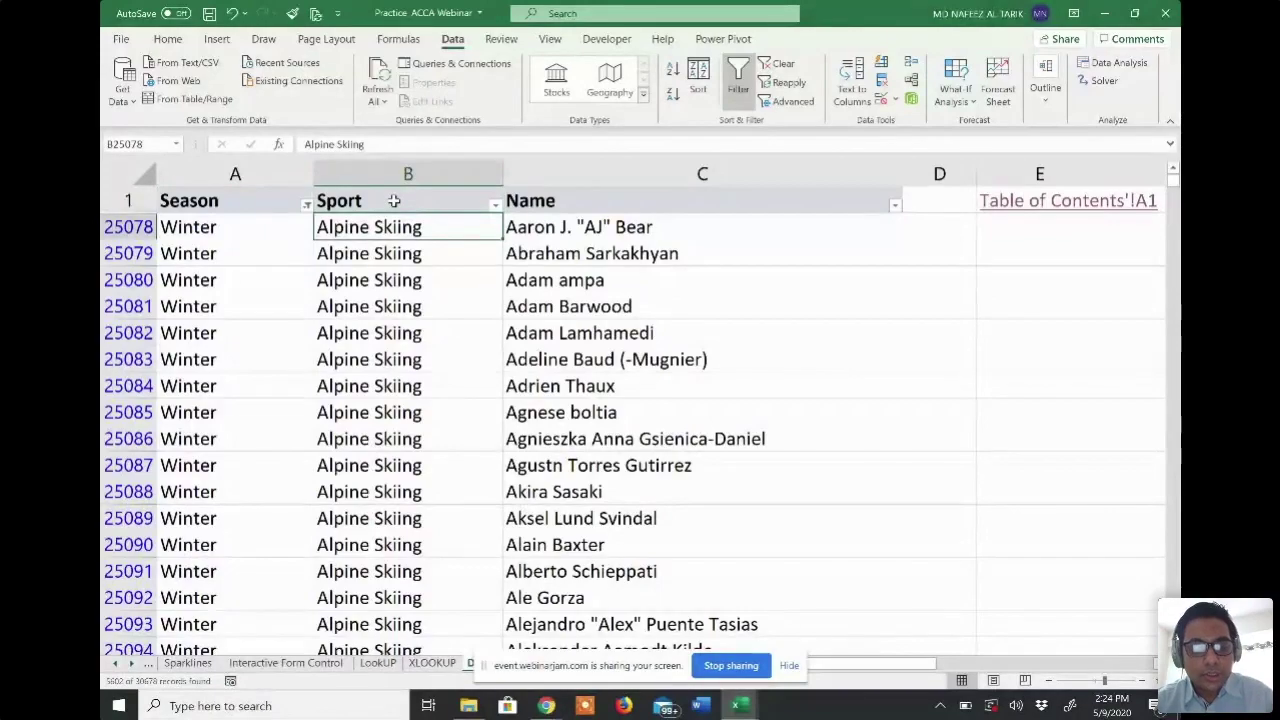
{"action": "key", "text": "ctrl+shift+Down"}
{"action": "key", "text": "ctrl+c"}
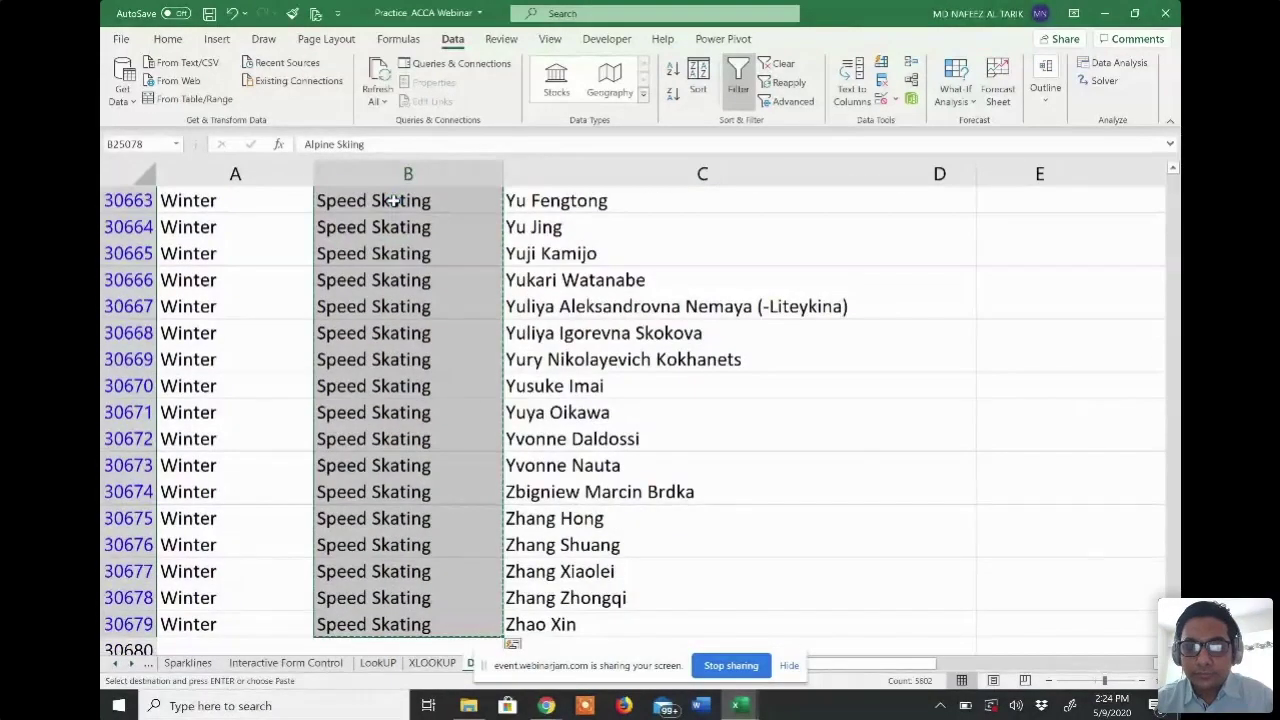
{"action": "key", "text": "ctrl+Up"}
{"action": "key", "text": "Right"}
{"action": "key", "text": "Right"}
{"action": "key", "text": "Right"}
{"action": "key", "text": "Right"}
{"action": "key", "text": "Right"}
{"action": "key", "text": "Right"}
{"action": "key", "text": "Right"}
{"action": "key", "text": "Right"}
{"action": "key", "text": "ctrl+v"}
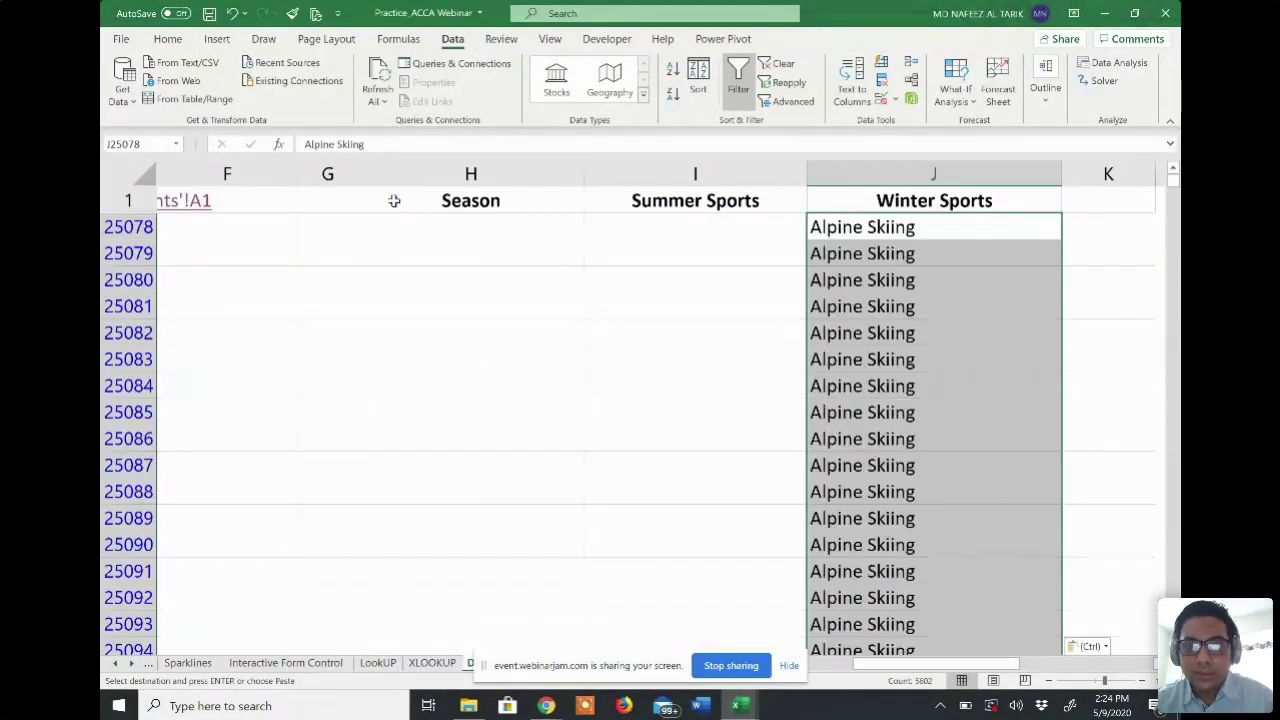
- Remove the duplicates from the pasted Winter Sports entries in column J and clear the Season filter
{"action": "left_click", "coordinate": [881, 80]}
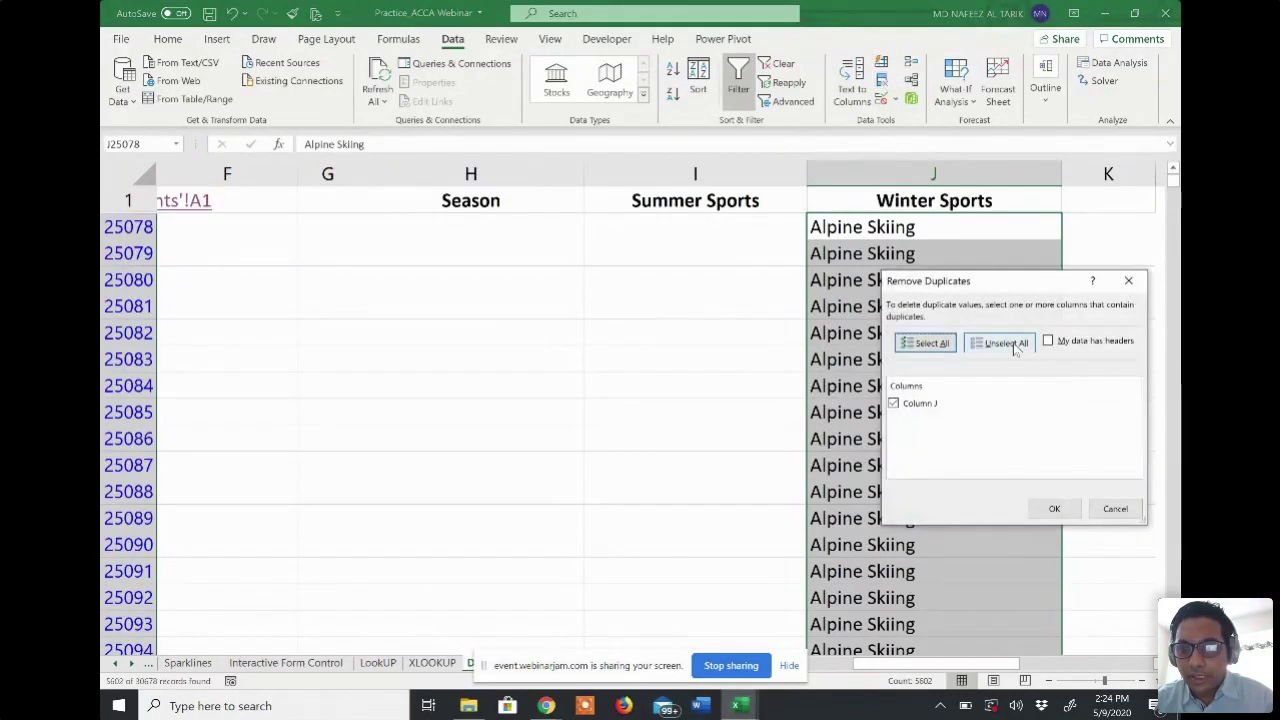
{"action": "left_click", "coordinate": [1052, 510]}
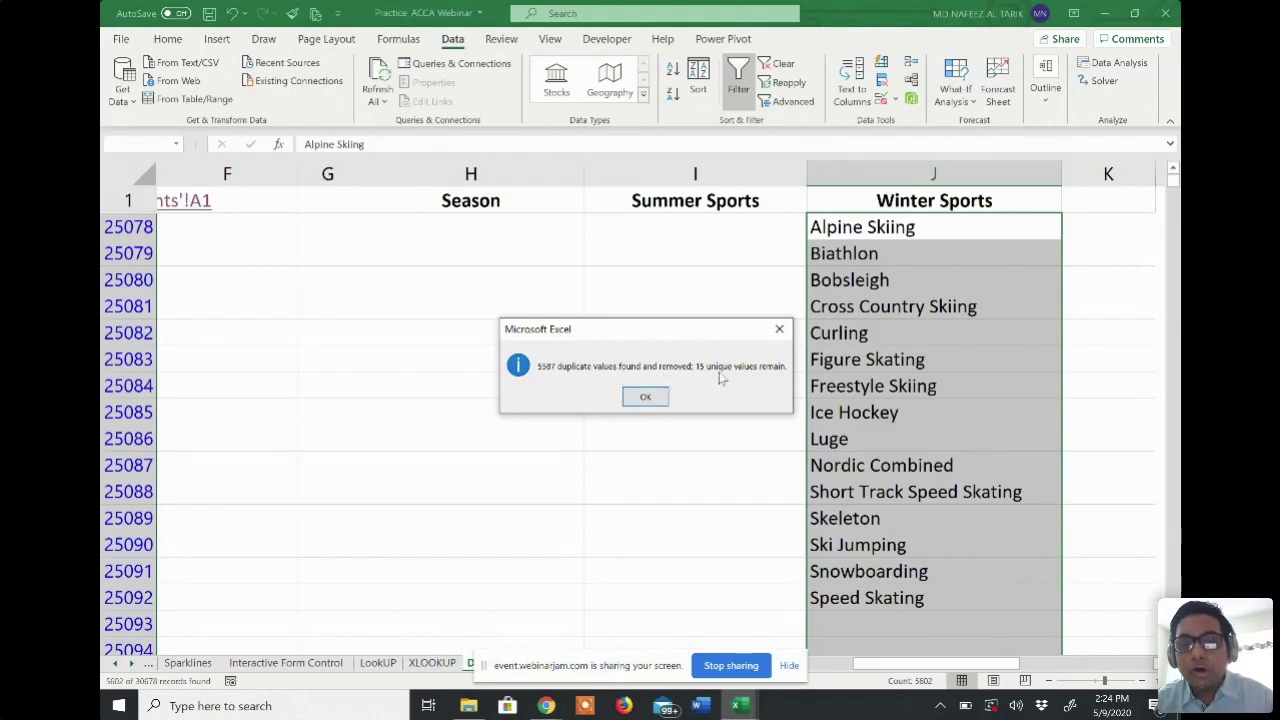
{"action": "left_click", "coordinate": [648, 397]}
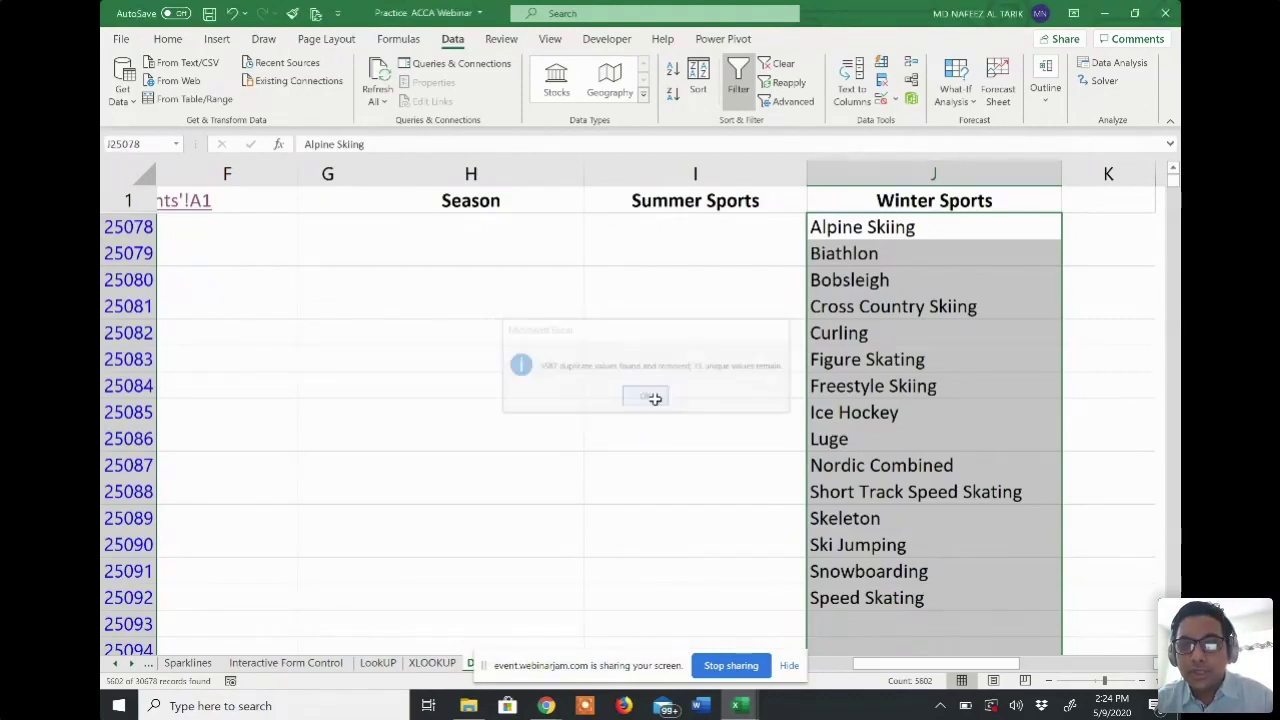
{"action": "key", "text": "ctrl+Up"}
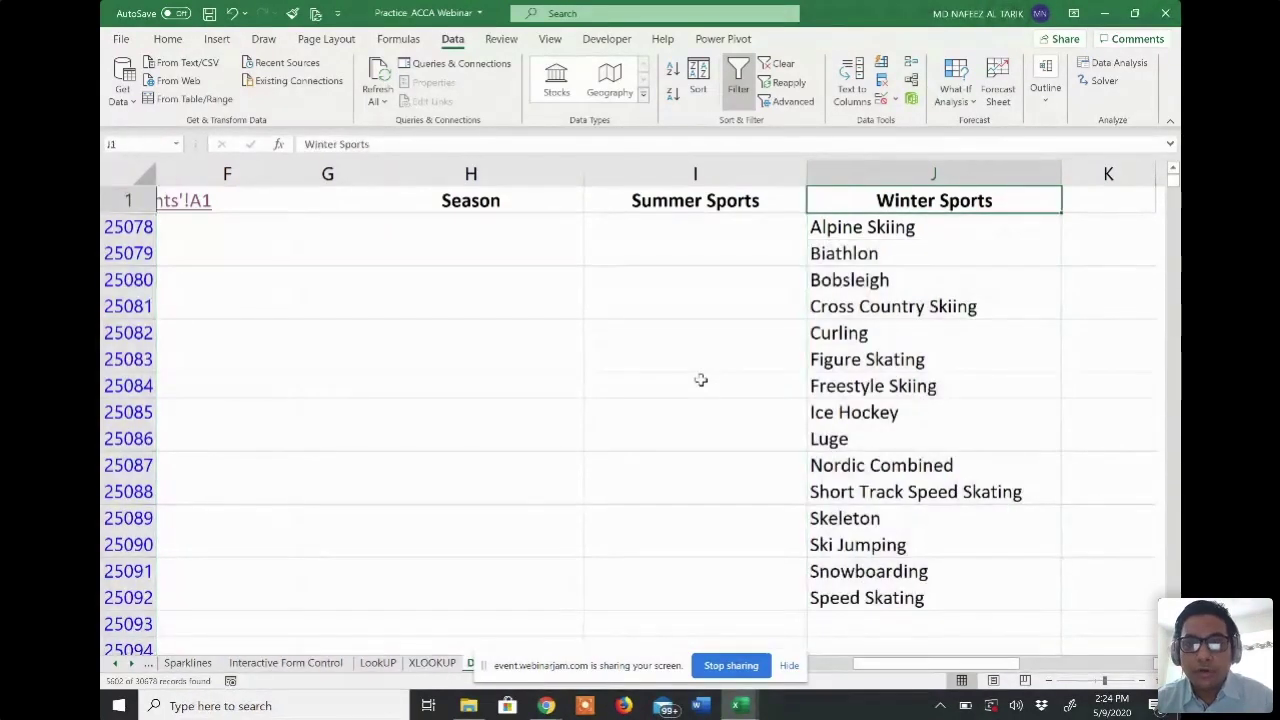
{"action": "left_click", "coordinate": [780, 64]}
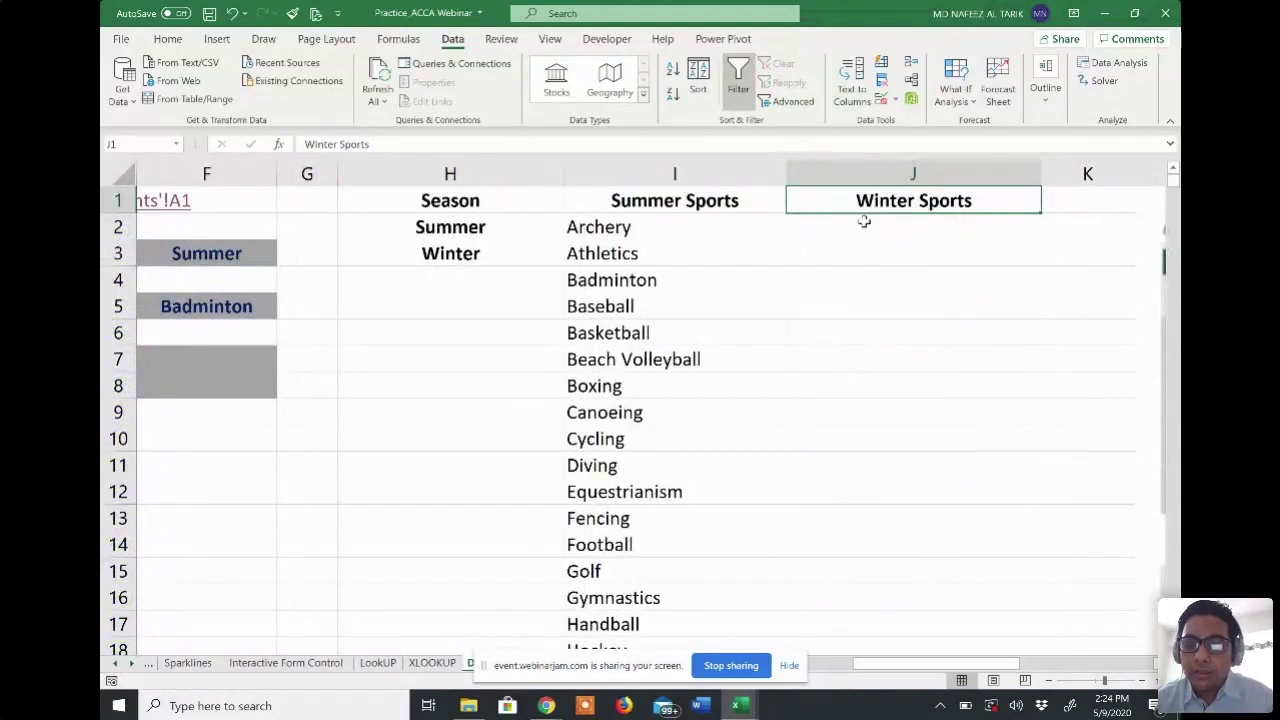
- Copy the unique winter sports from J25078:J25092 to J2, directly below the Winter Sports header
{"action": "key", "text": "ctrl+Down"}
{"action": "key", "text": "Down"}
{"action": "key", "text": "Down"}
{"action": "key", "text": "Up"}
{"action": "key", "text": "Up"}
{"action": "key", "text": "ctrl+shift+Down"}
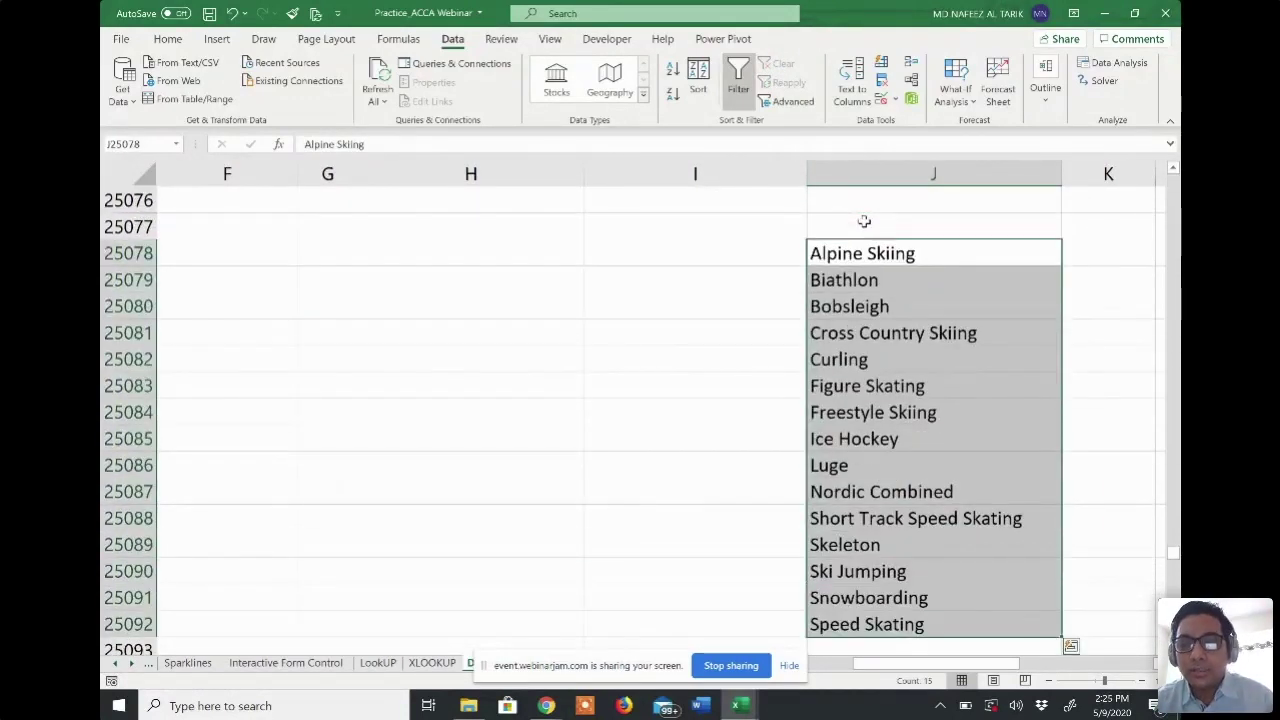
{"action": "key", "text": "ctrl+c"}
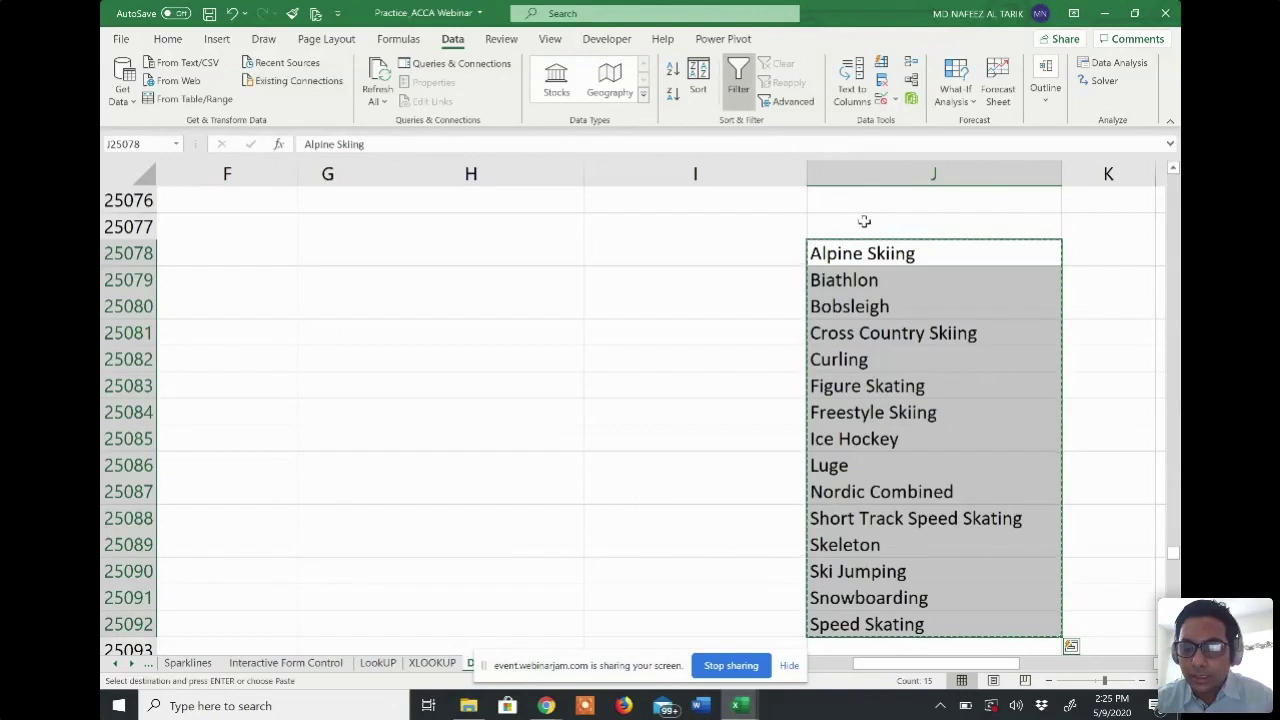
{"action": "key", "text": "ctrl+Up"}
{"action": "key", "text": "Down"}
{"action": "key", "text": "Return"}
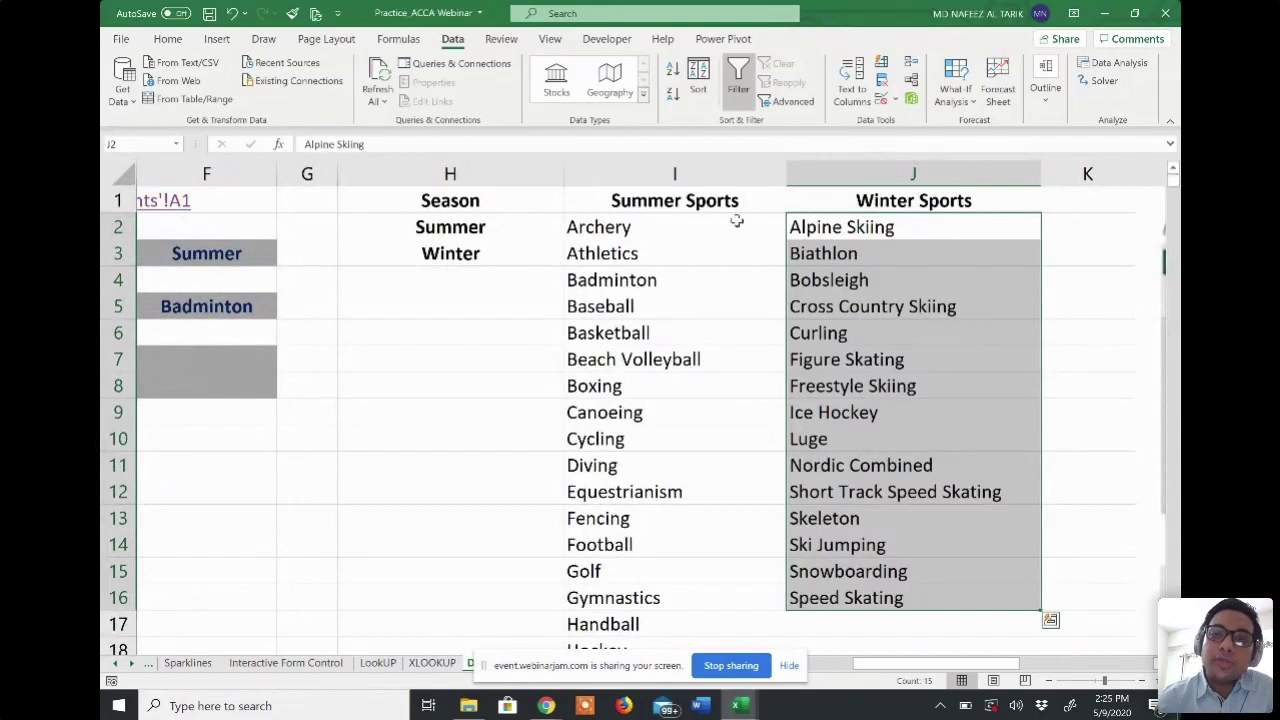
{"action": "left_click", "coordinate": [684, 227]}
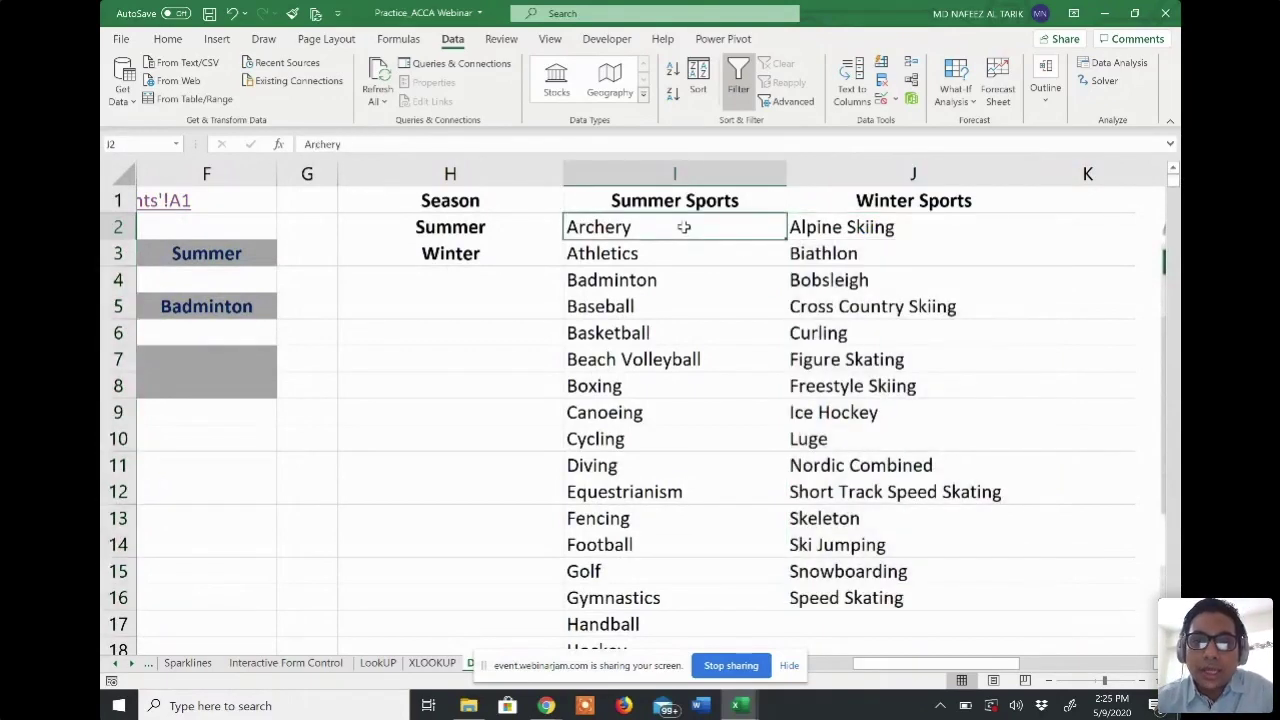
{"action": "scroll", "coordinate": [673, 291], "scroll_direction": "down", "scroll_amount": 1}
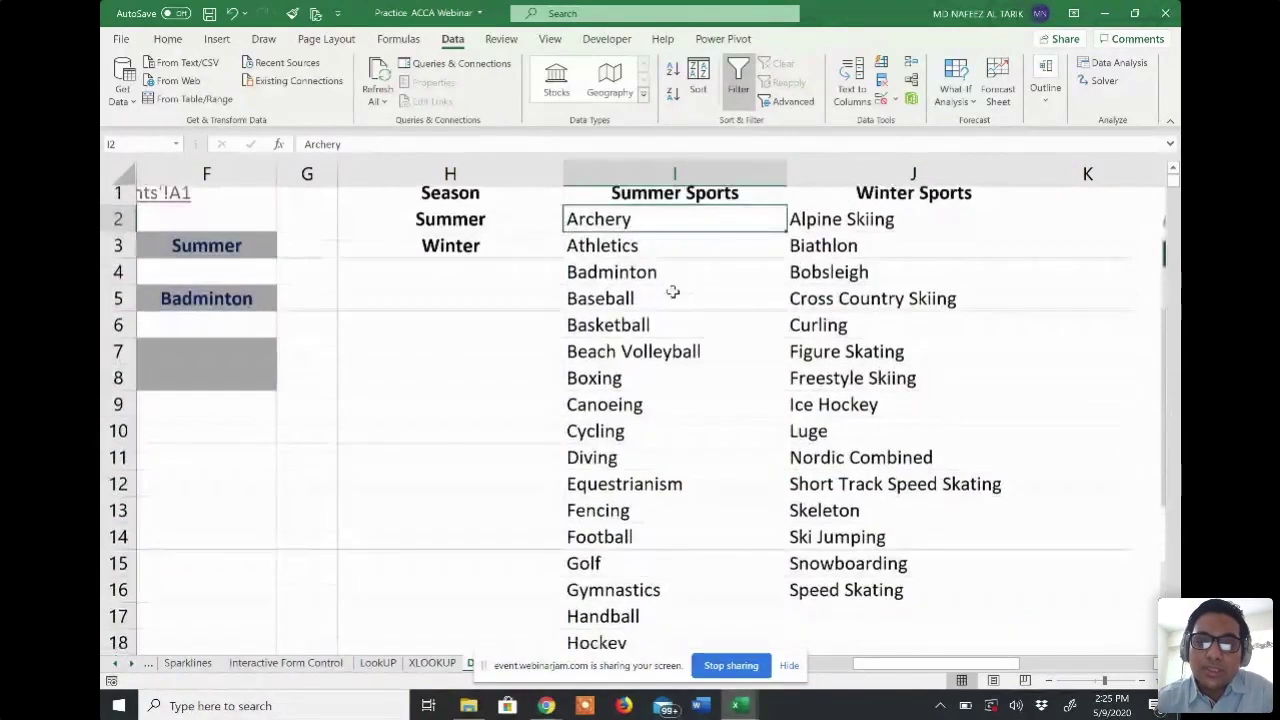
{"action": "scroll", "coordinate": [674, 291], "scroll_direction": "up", "scroll_amount": 1}
{"action": "scroll", "coordinate": [675, 292], "scroll_direction": "left", "scroll_amount": 1}
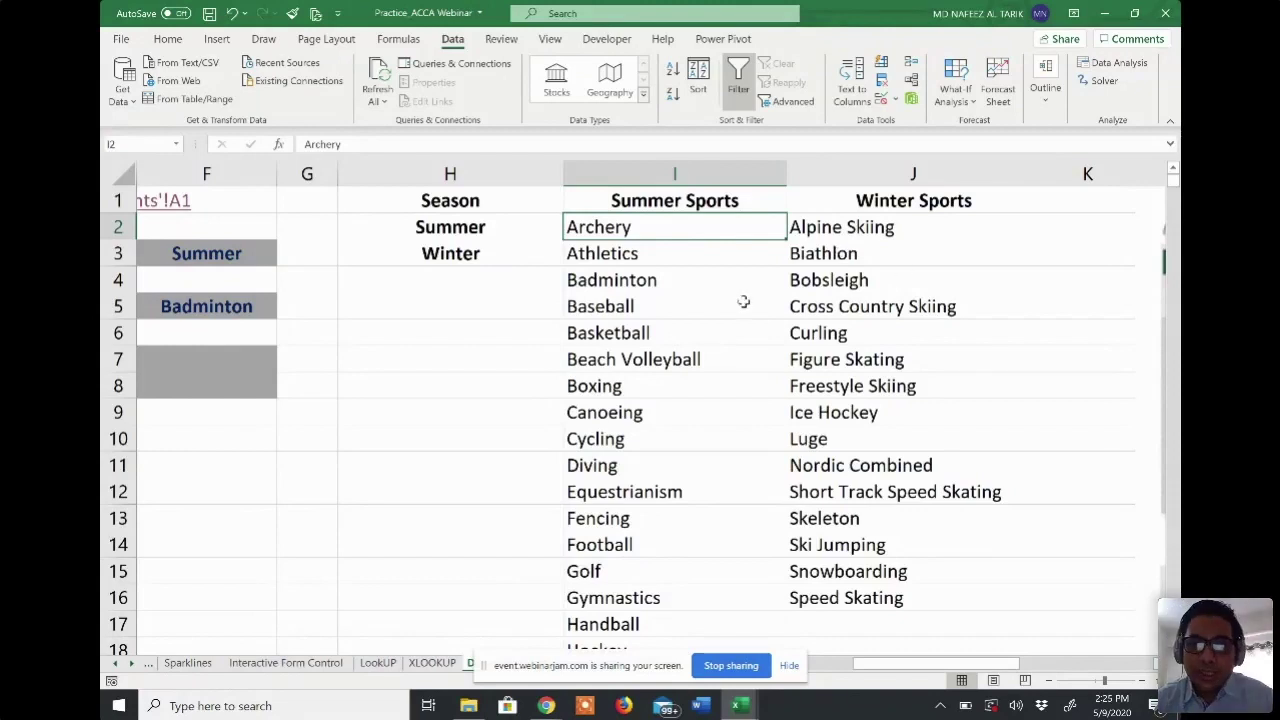
{"action": "scroll", "coordinate": [726, 309], "scroll_direction": "left", "scroll_amount": 3}
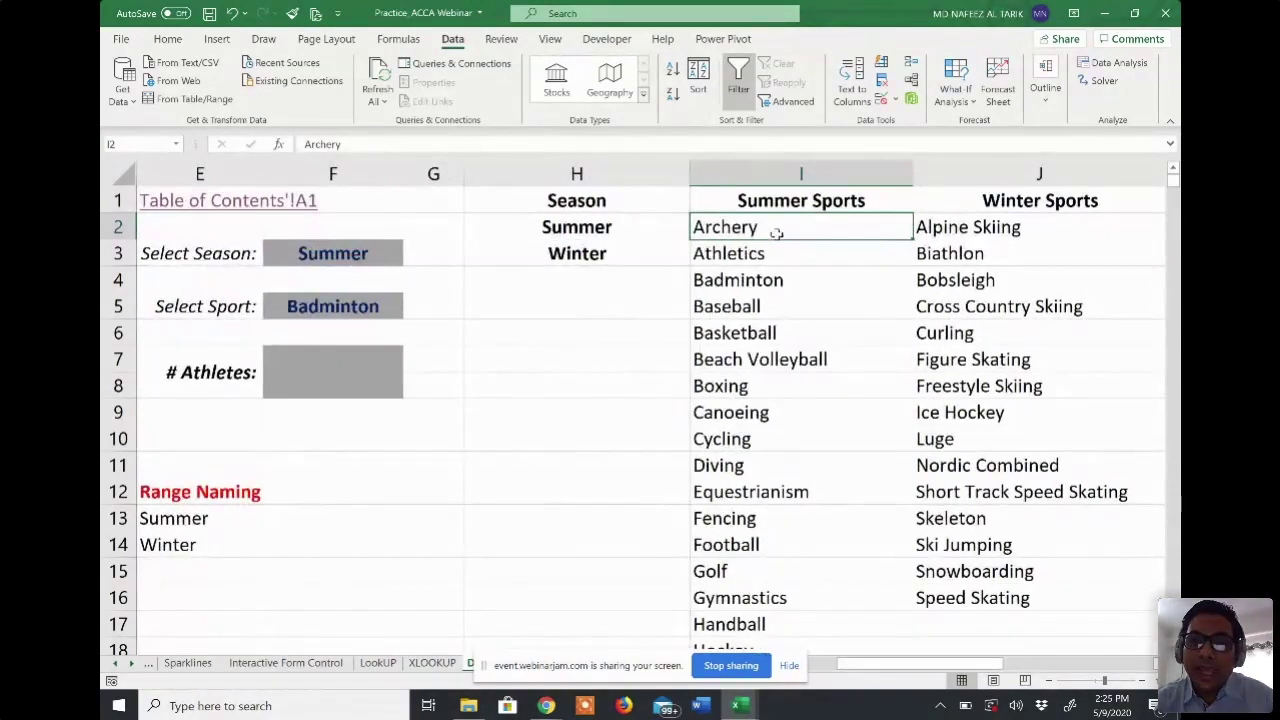
- Check how far the Summer Sports and Winter Sports lists extend in columns I and J
{"action": "key", "text": "ctrl+shift+Down"}
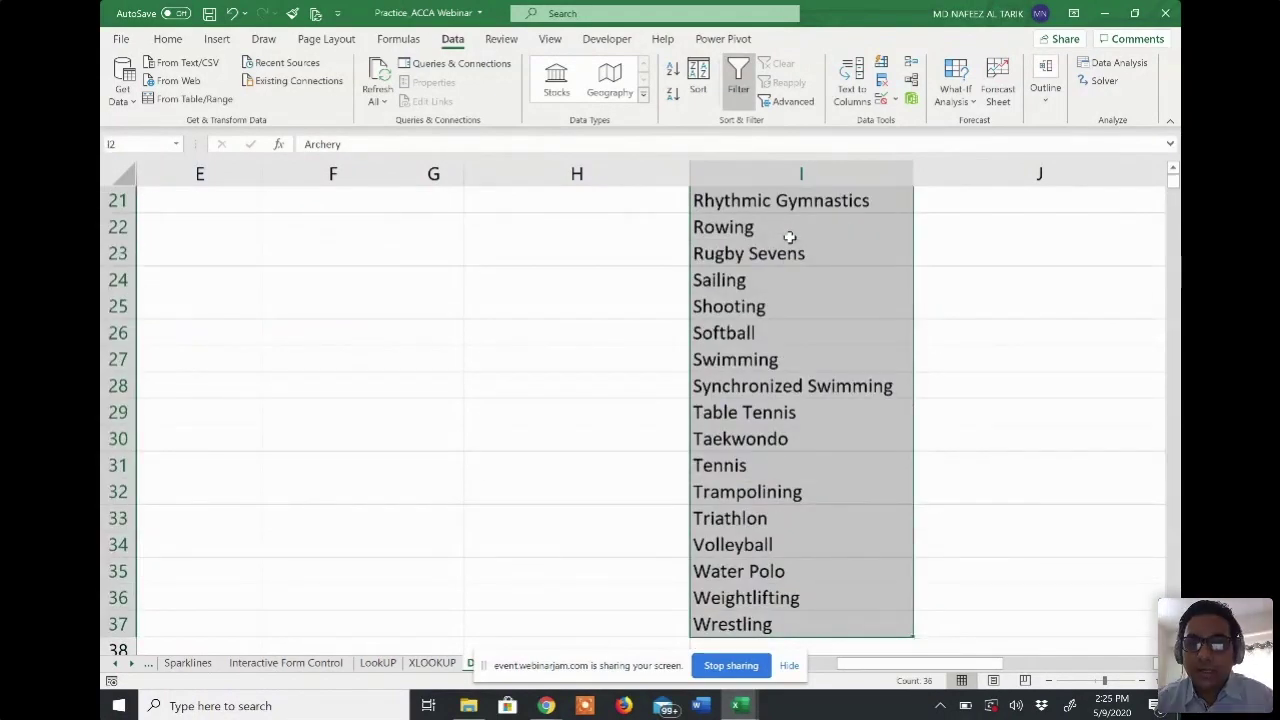
{"action": "key", "text": "Up"}
{"action": "key", "text": "Right"}
{"action": "key", "text": "ctrl+Down"}
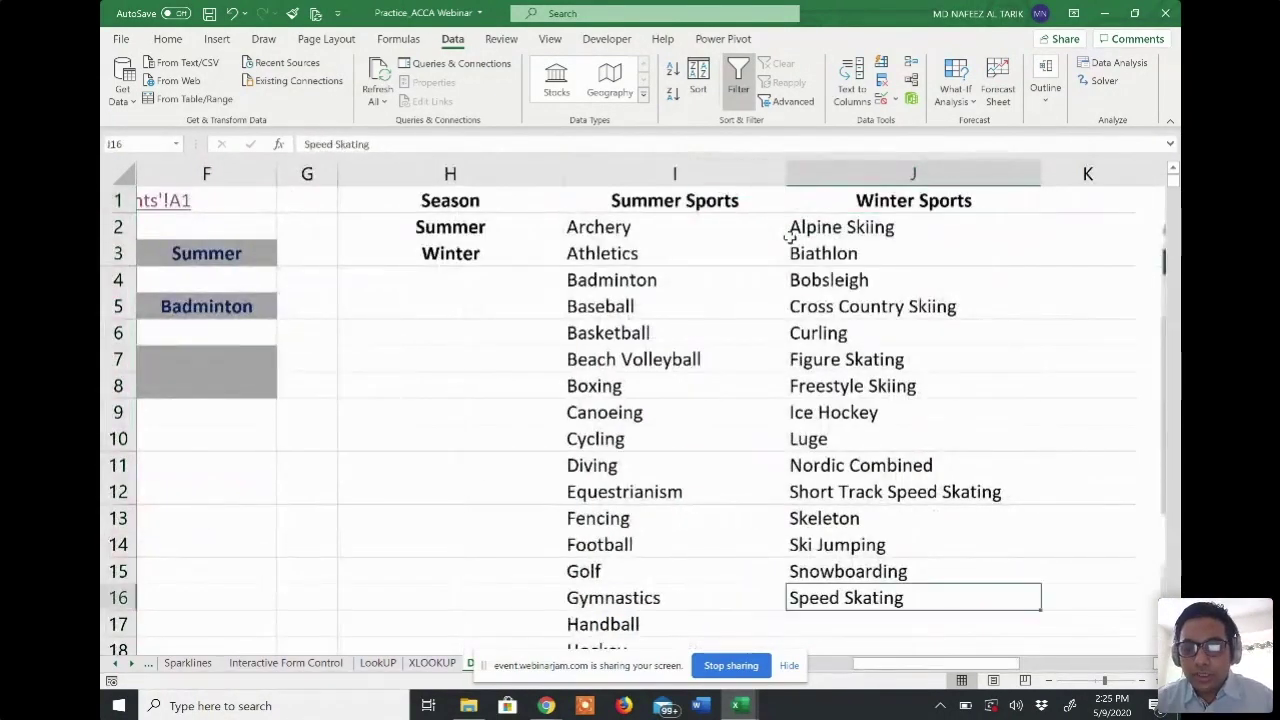
{"action": "key", "text": "ctrl+Up"}
{"action": "key", "text": "Left"}
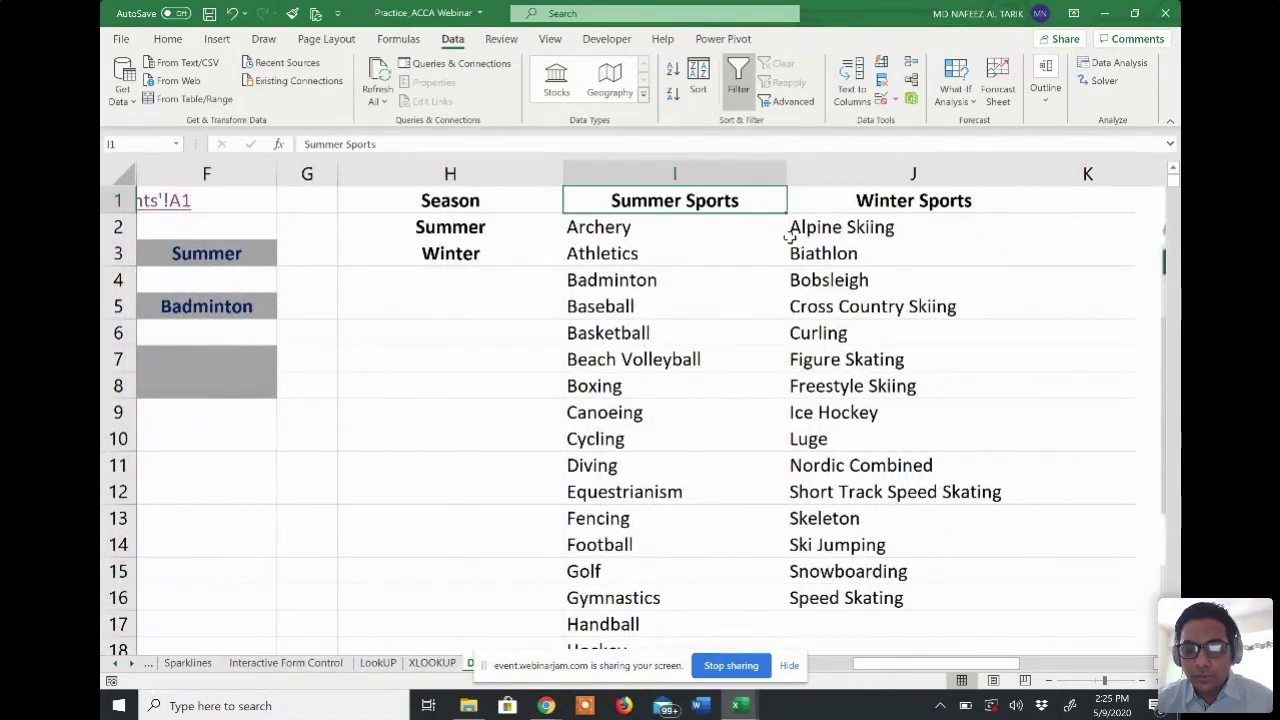
- Define the workbook-scoped name Summer for the summer sports list in I2:I37
{"action": "key", "text": "Down"}
{"action": "key", "text": "ctrl+shift+Down"}
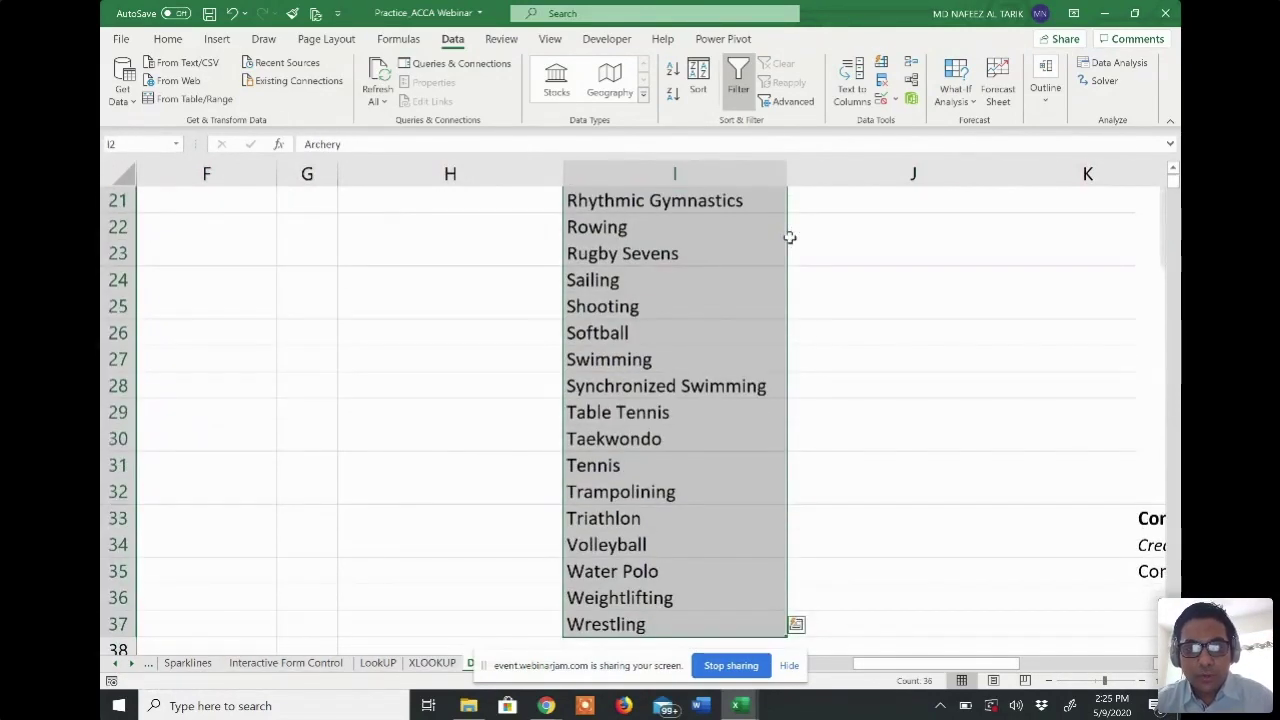
{"action": "left_click", "coordinate": [413, 40]}
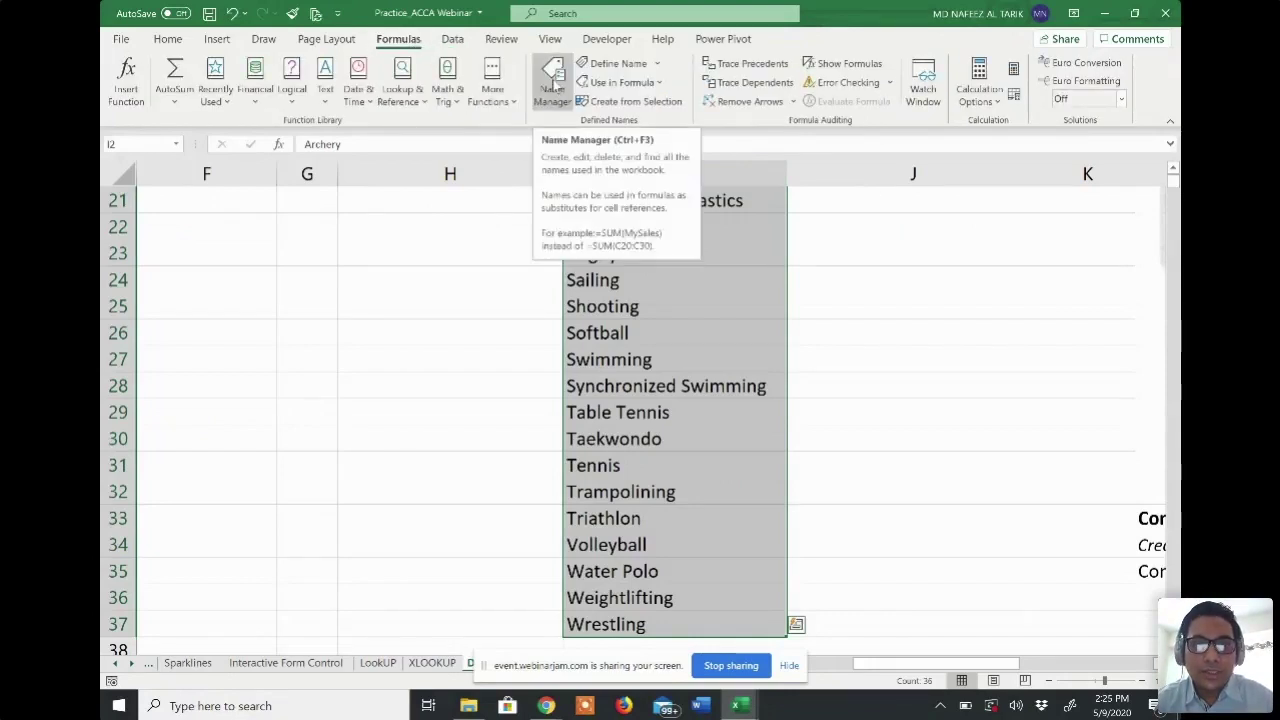
{"action": "left_click", "coordinate": [553, 88]}
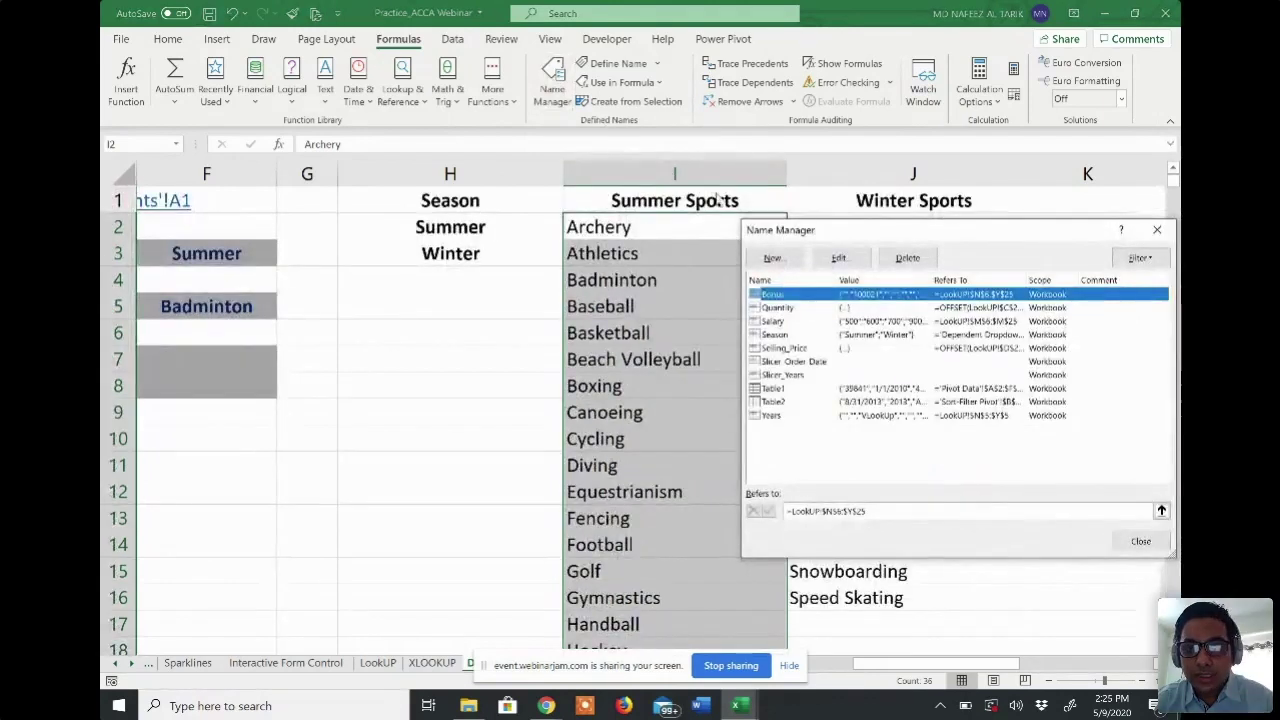
{"action": "left_click", "coordinate": [776, 259]}
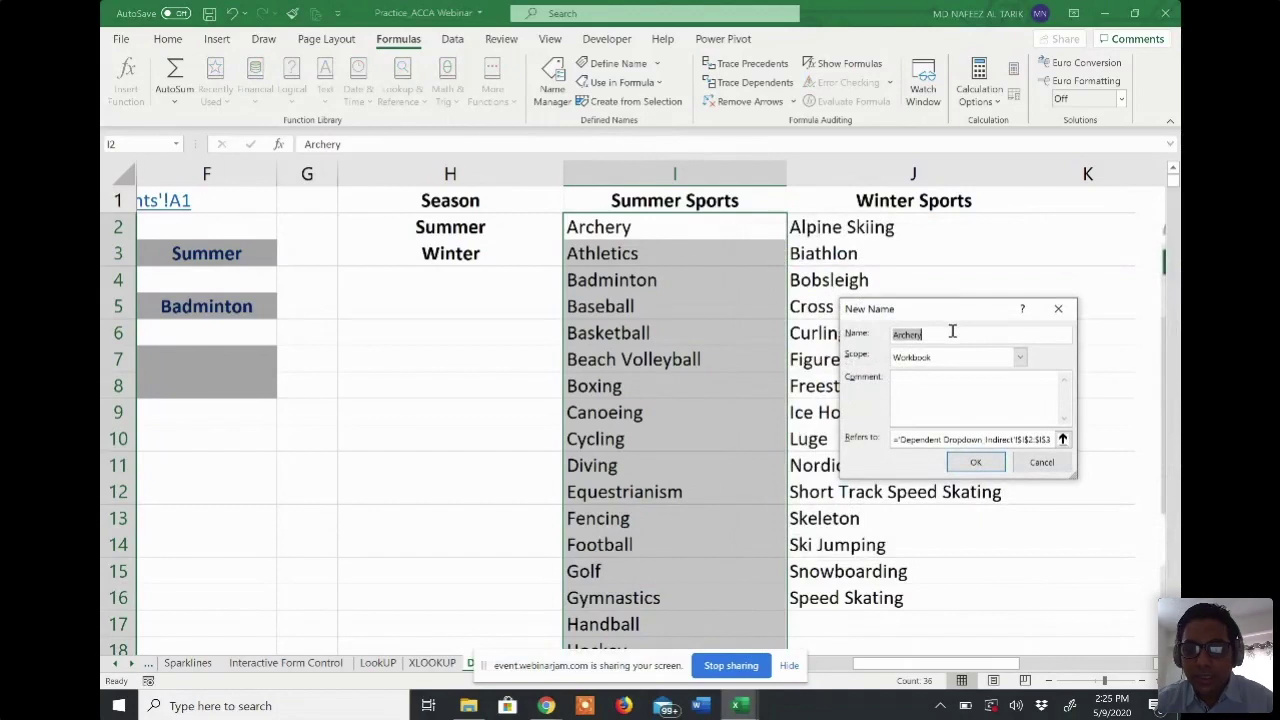
{"action": "key", "text": "BackSpace"}
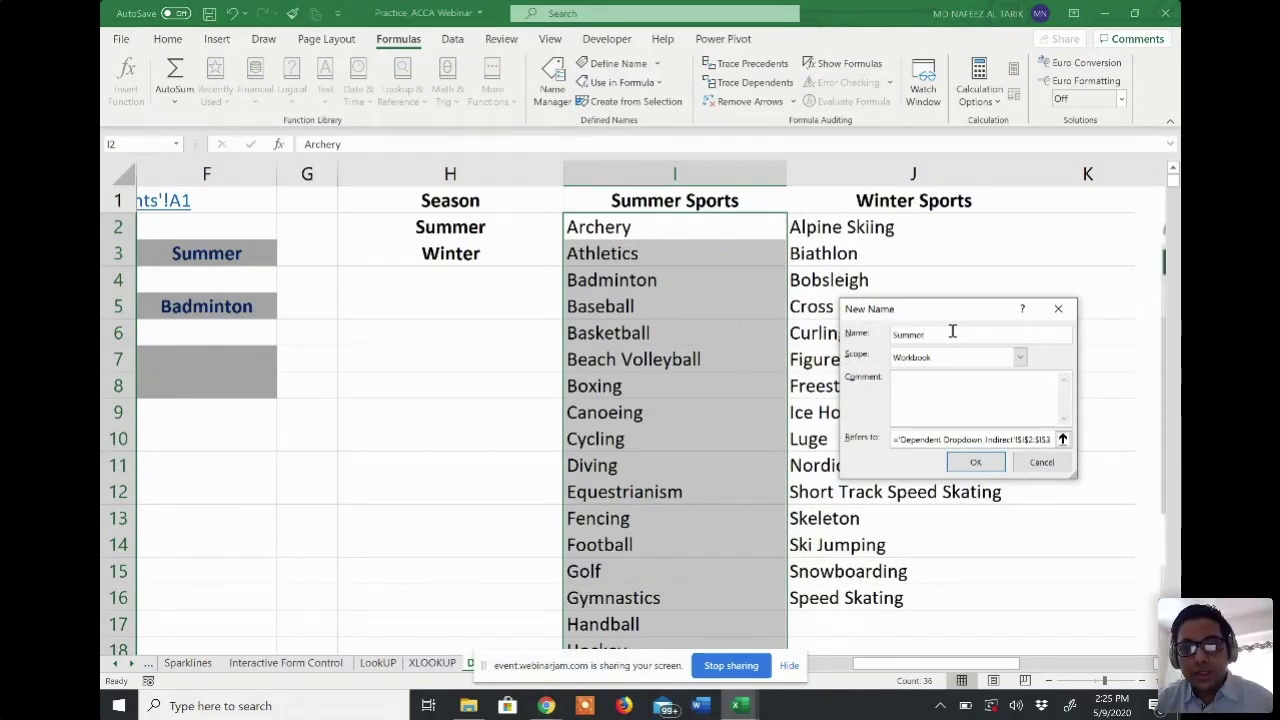
{"action": "left_click", "coordinate": [1020, 358]}
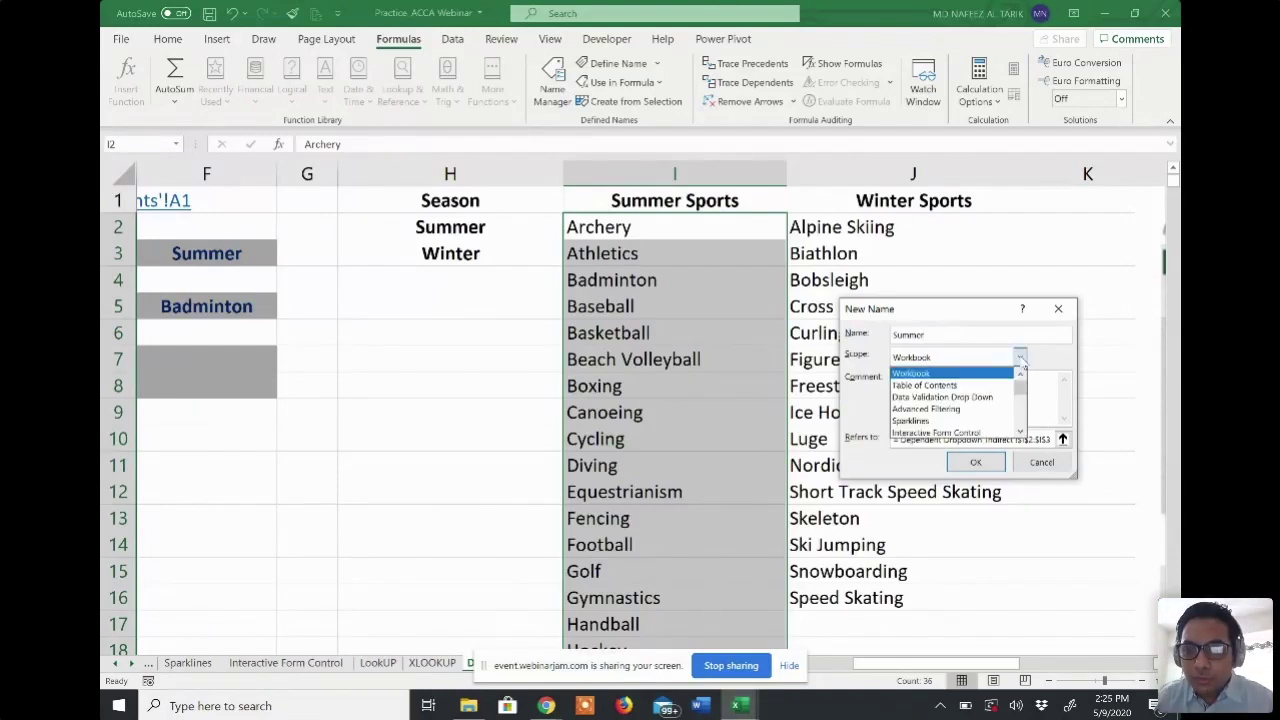
{"action": "left_click", "coordinate": [1000, 374]}
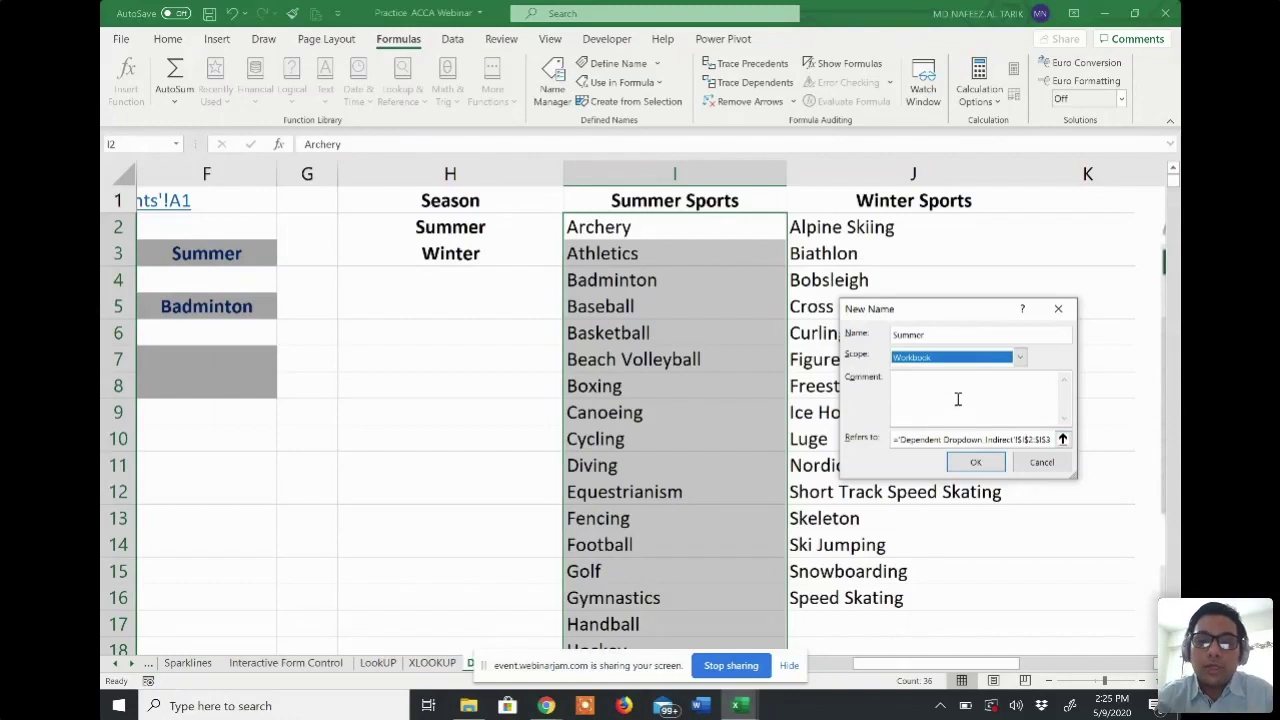
{"action": "left_click", "coordinate": [975, 463]}
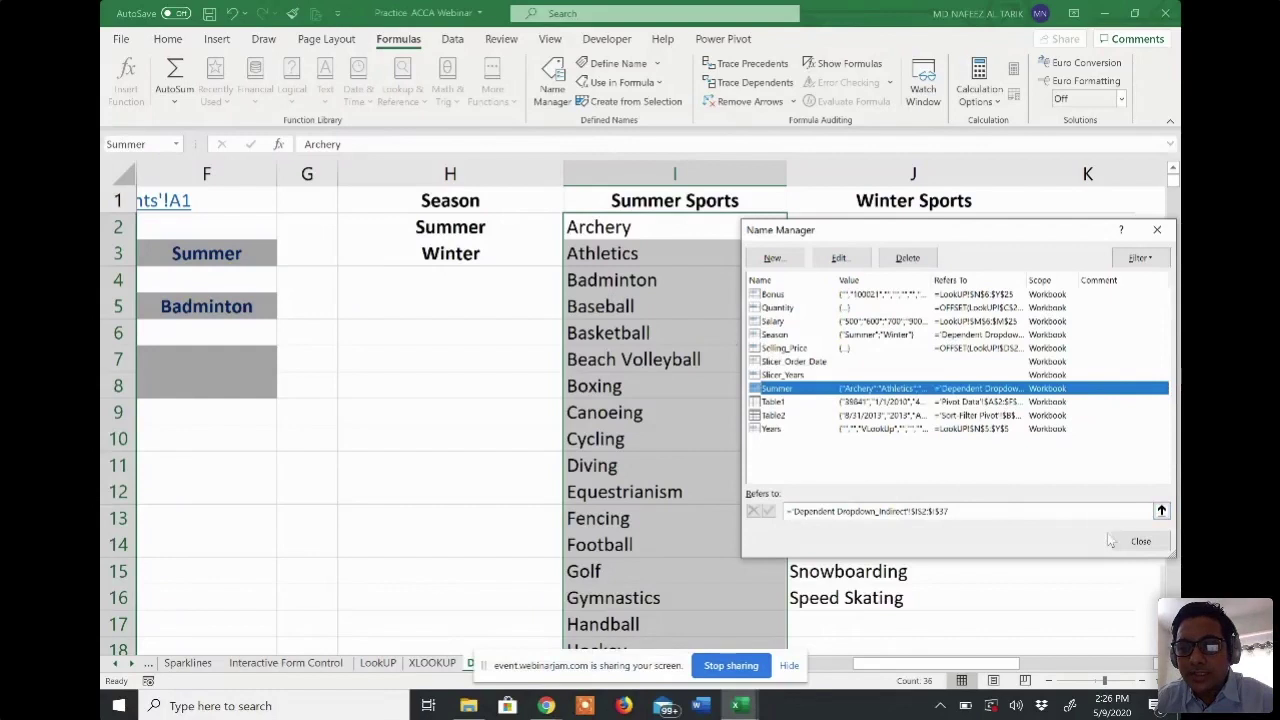
{"action": "left_click", "coordinate": [1140, 541]}
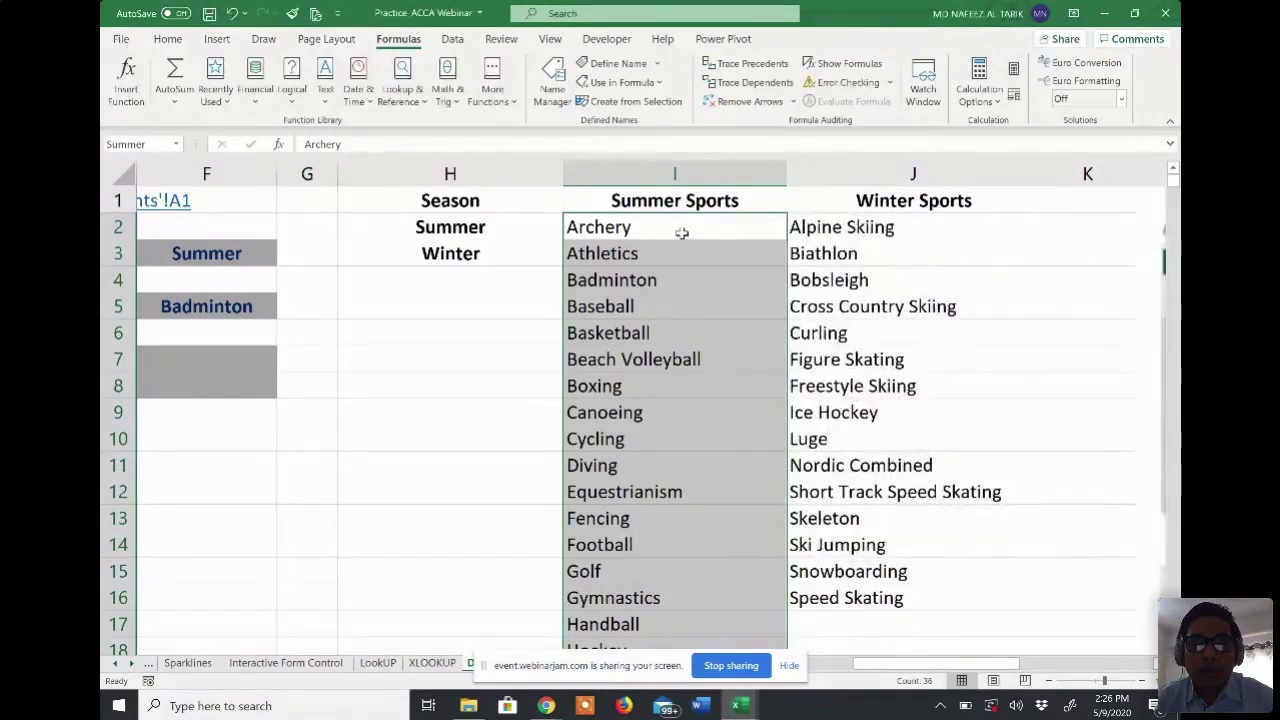
- Define the name Winter for the winter sports list in J2:J16
{"action": "scroll", "coordinate": [681, 233], "scroll_direction": "down", "scroll_amount": 7}
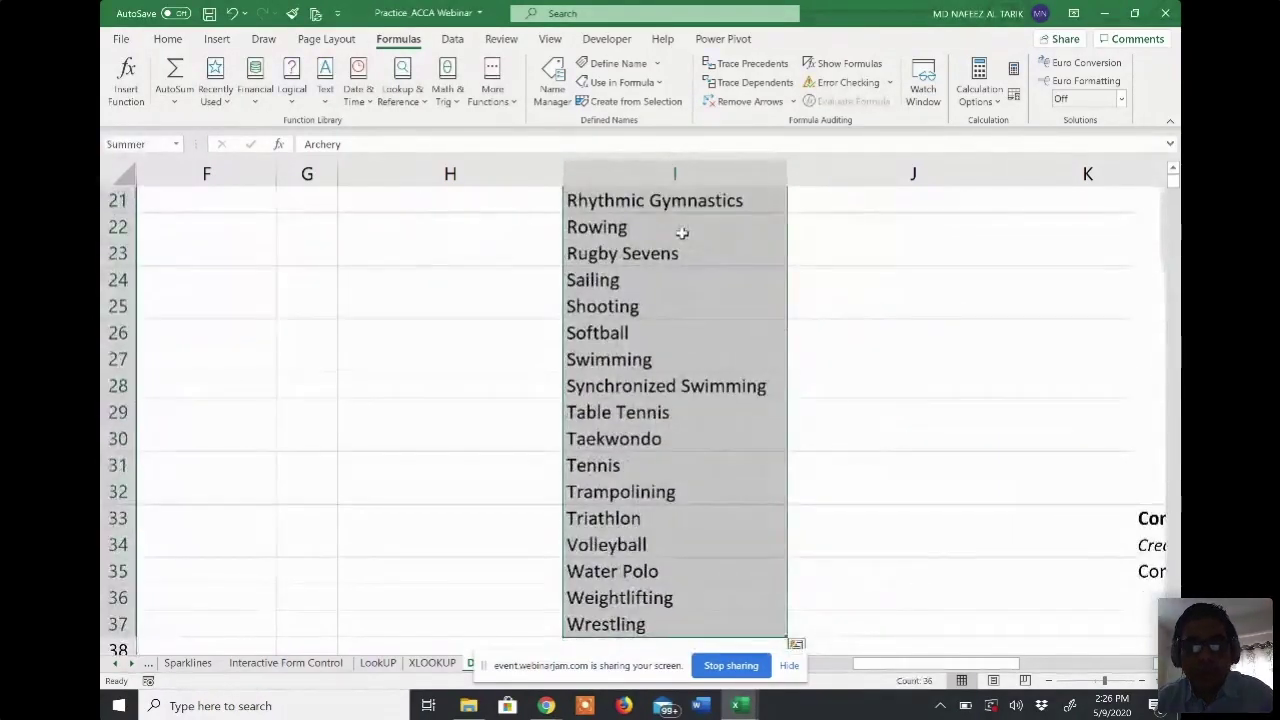
{"action": "key", "text": "ctrl+Up"}
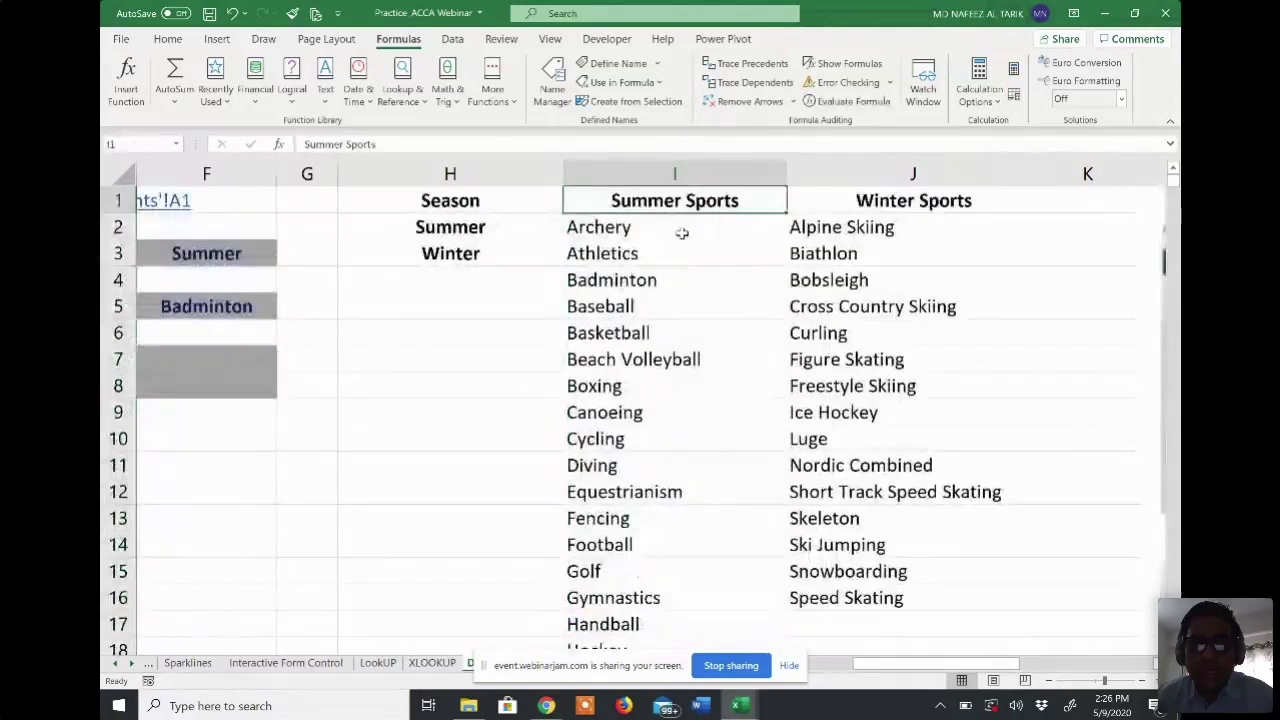
{"action": "left_click", "coordinate": [894, 198]}
{"action": "key", "text": "Down"}
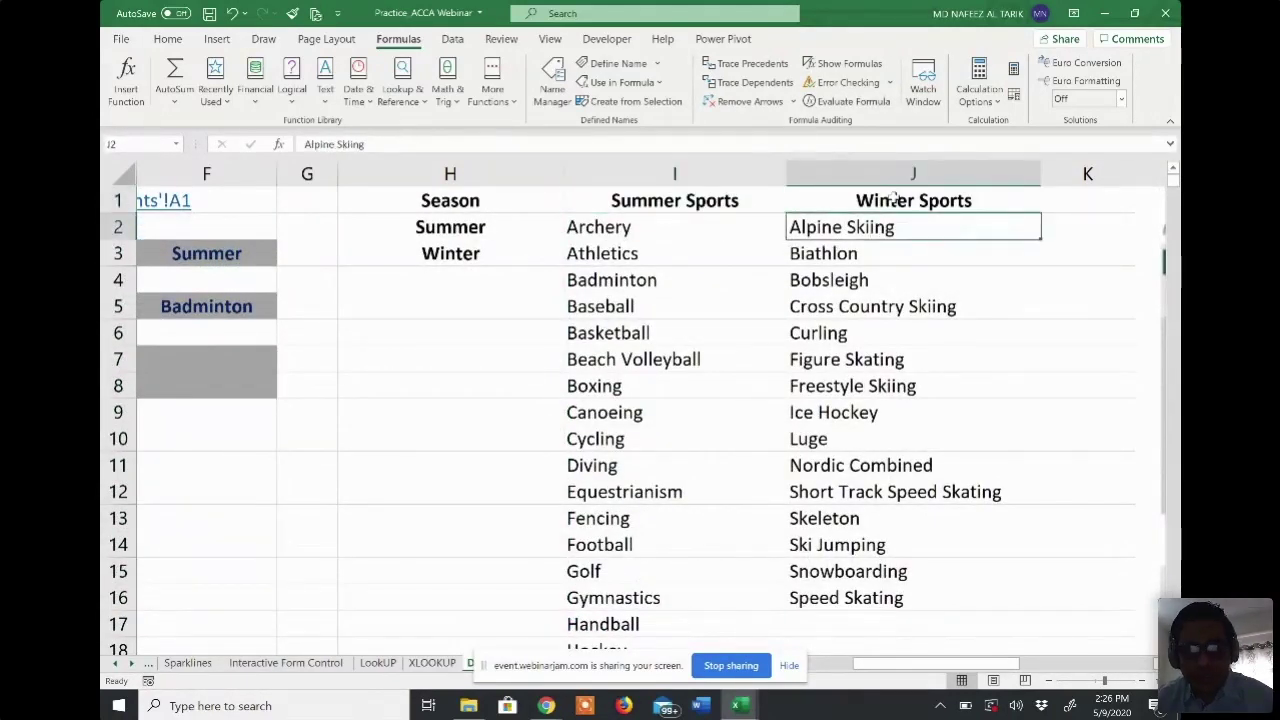
{"action": "key", "text": "ctrl+shift+Down"}
{"action": "left_click", "coordinate": [553, 88]}
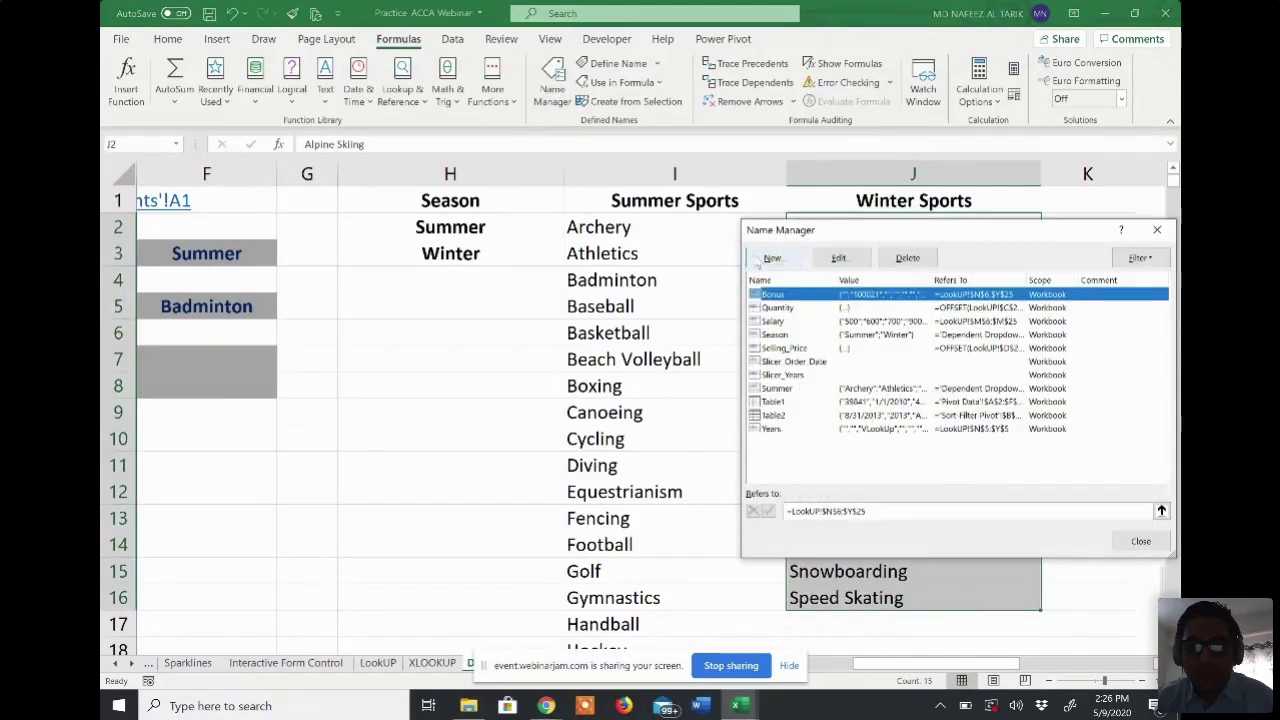
{"action": "left_click", "coordinate": [771, 258]}
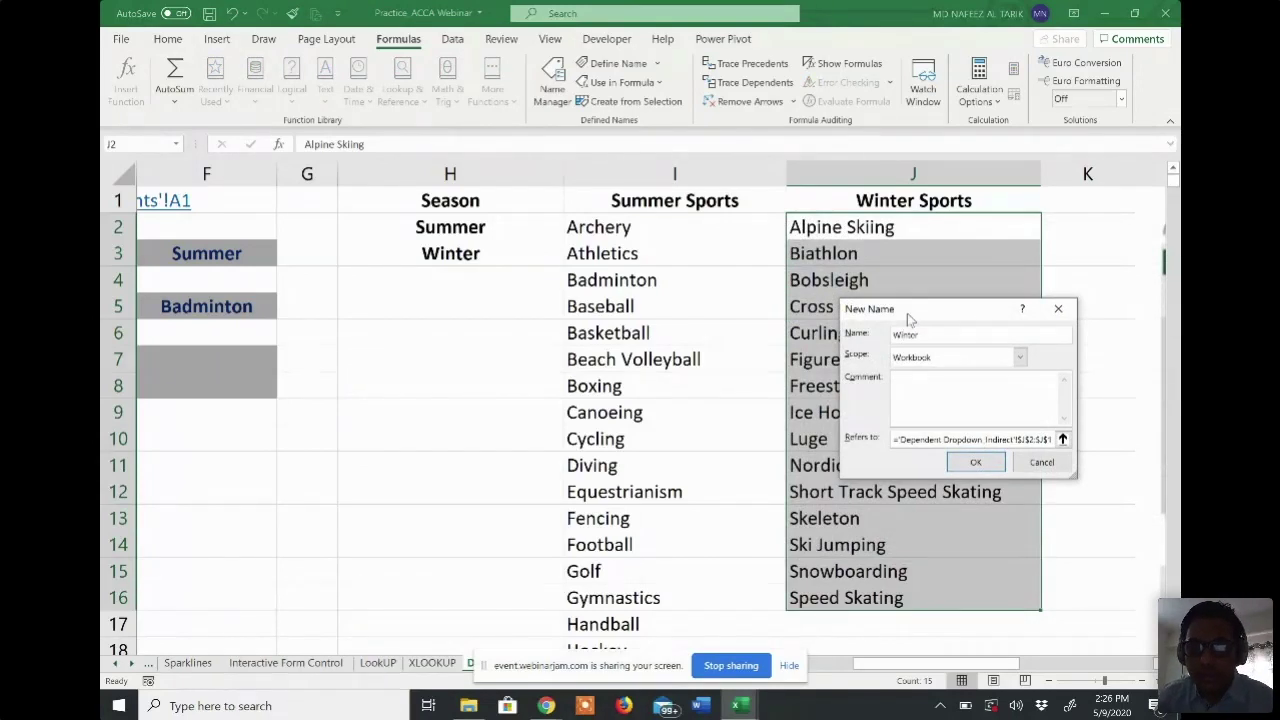
{"action": "left_click", "coordinate": [978, 462]}
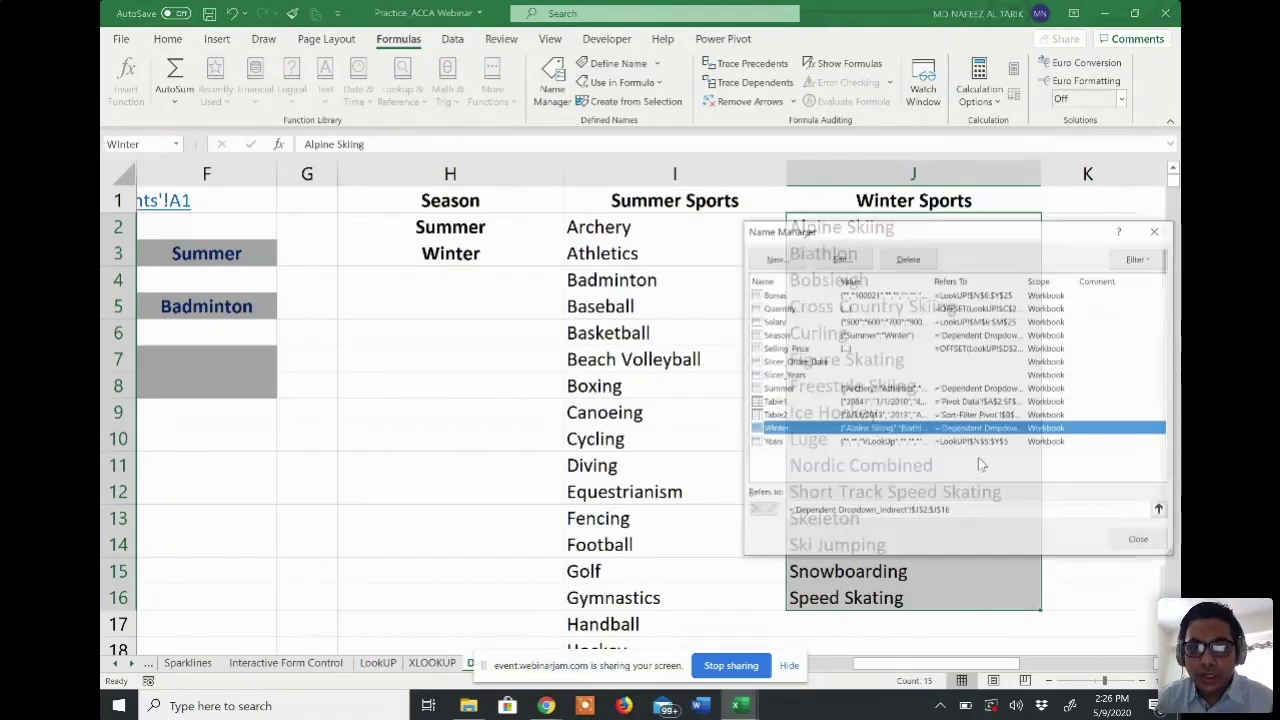
{"action": "left_click", "coordinate": [1141, 541]}
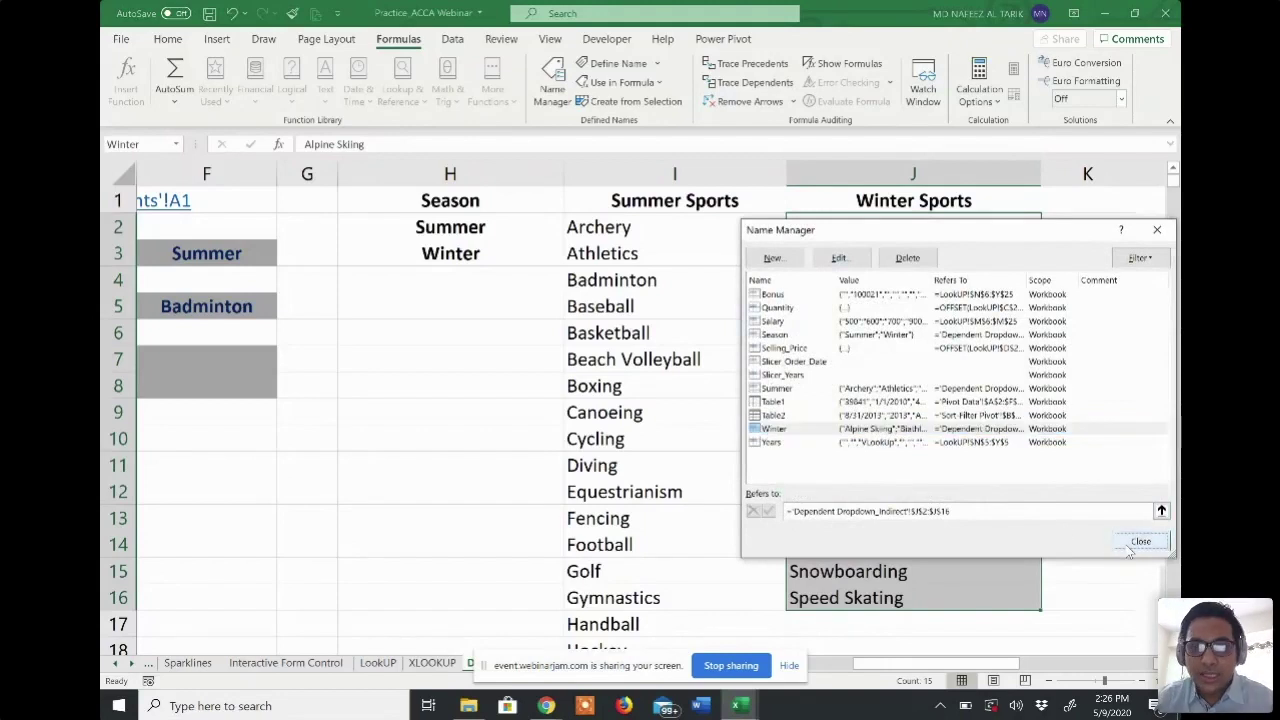
{"action": "scroll", "coordinate": [754, 428], "scroll_direction": "left", "scroll_amount": 3}
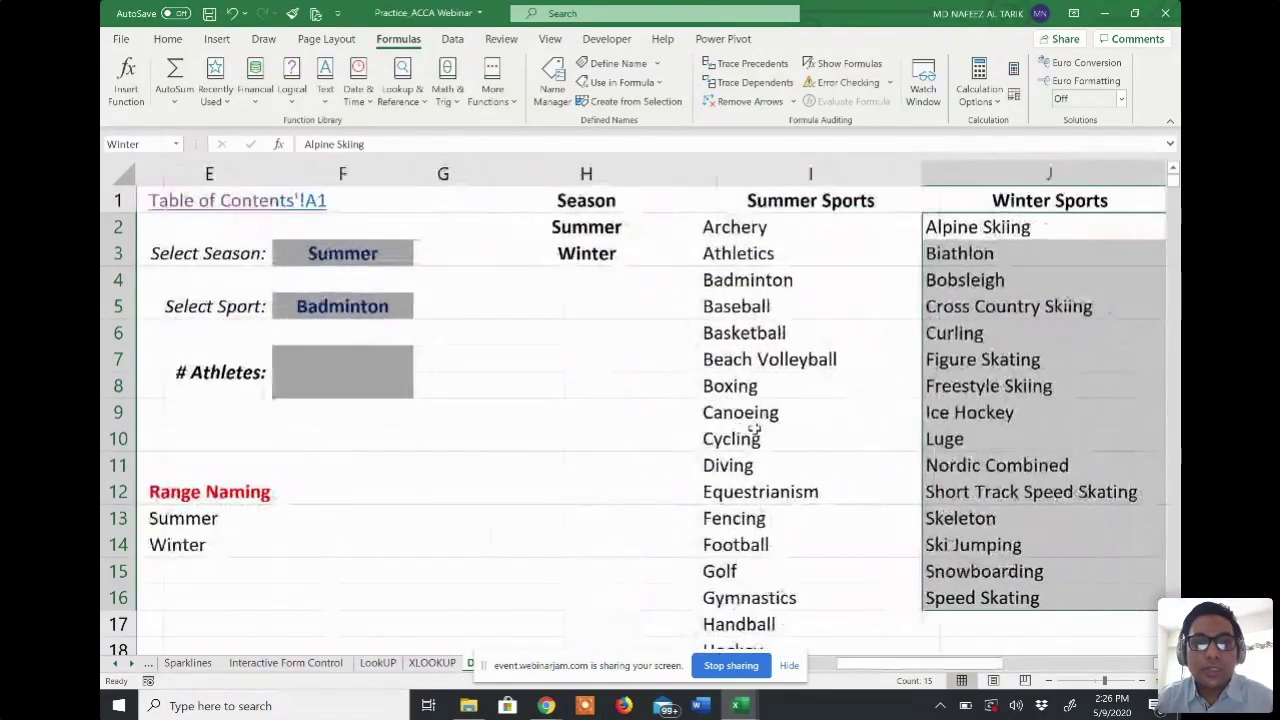
{"action": "left_click", "coordinate": [663, 232]}
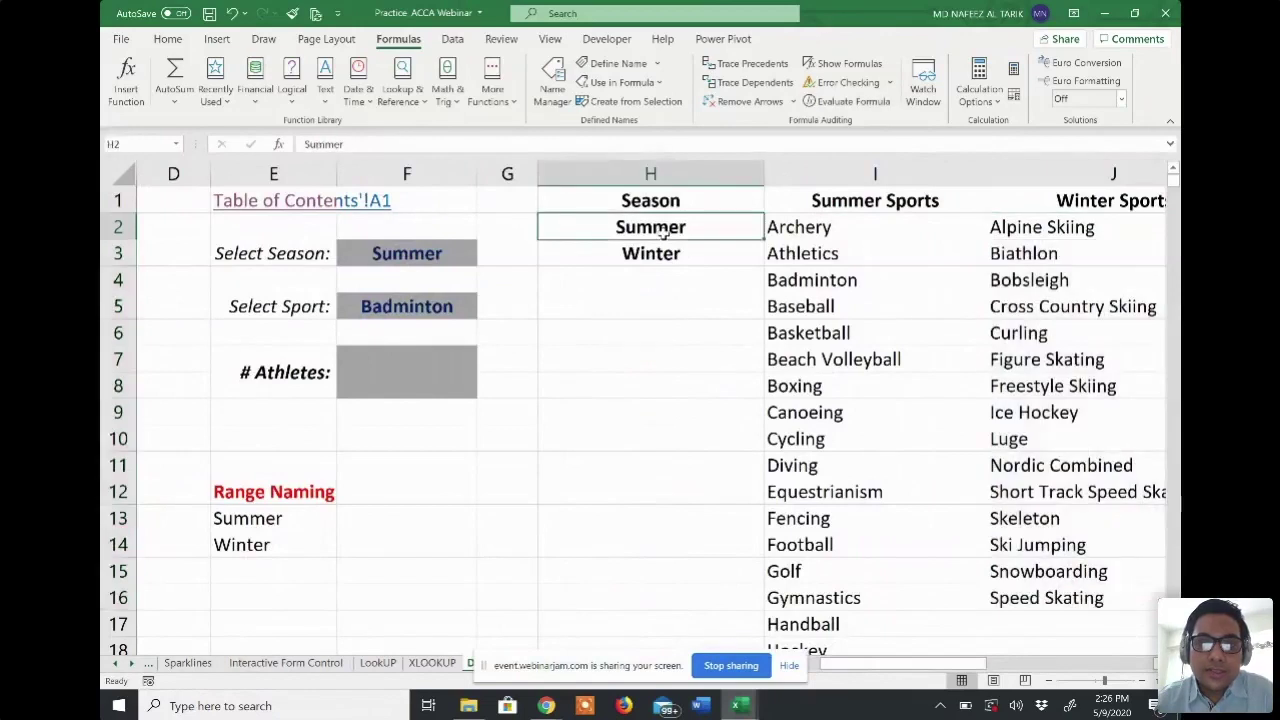
{"action": "left_click", "coordinate": [651, 251]}
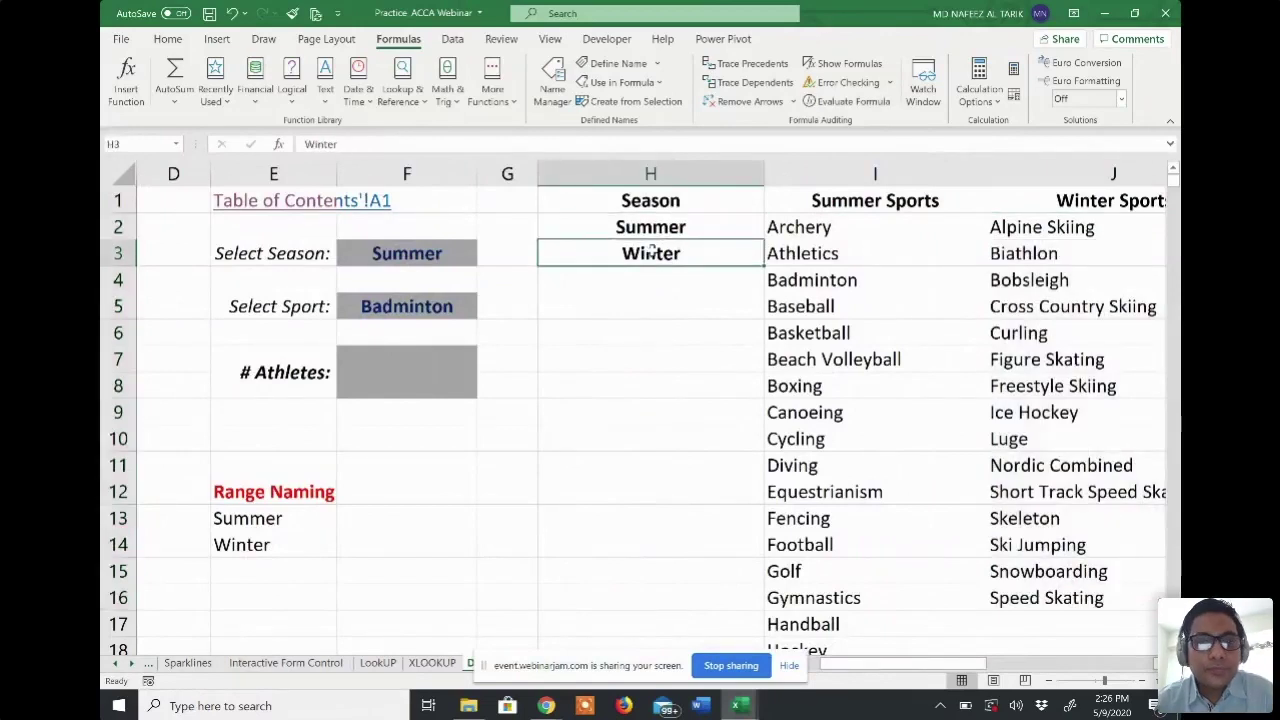
{"action": "left_click", "coordinate": [438, 254]}
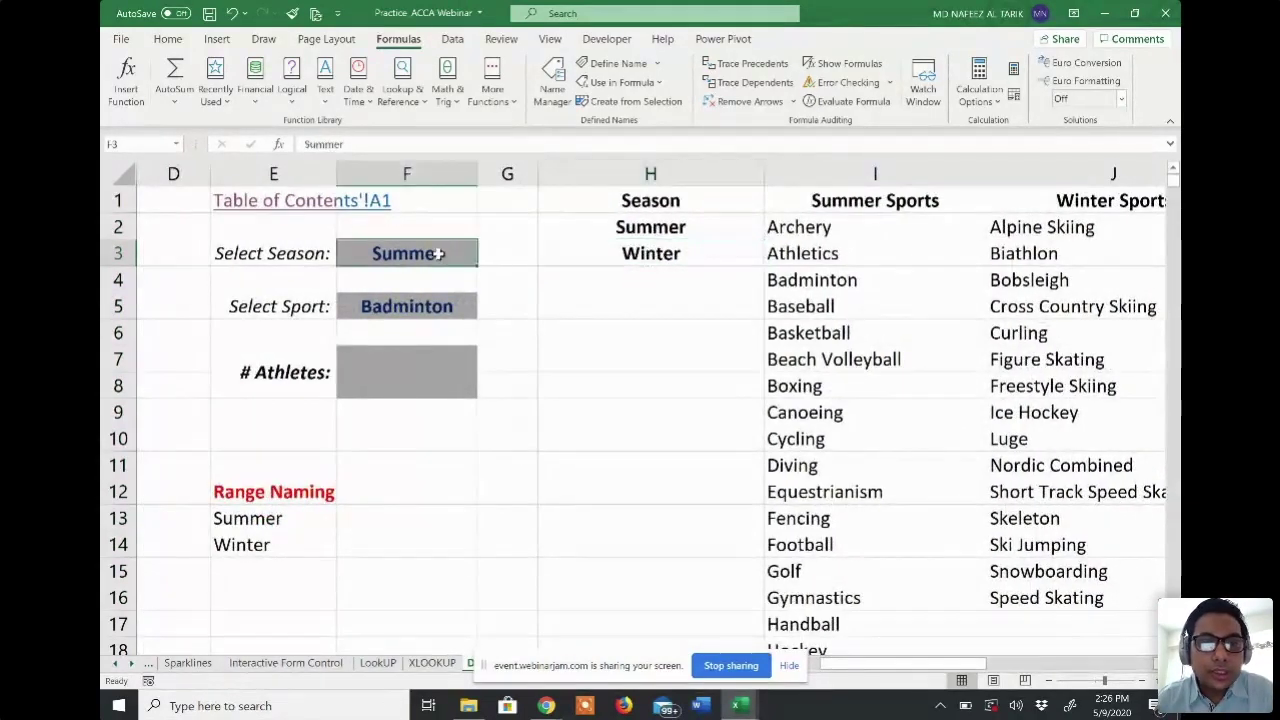
{"action": "left_click", "coordinate": [615, 228]}
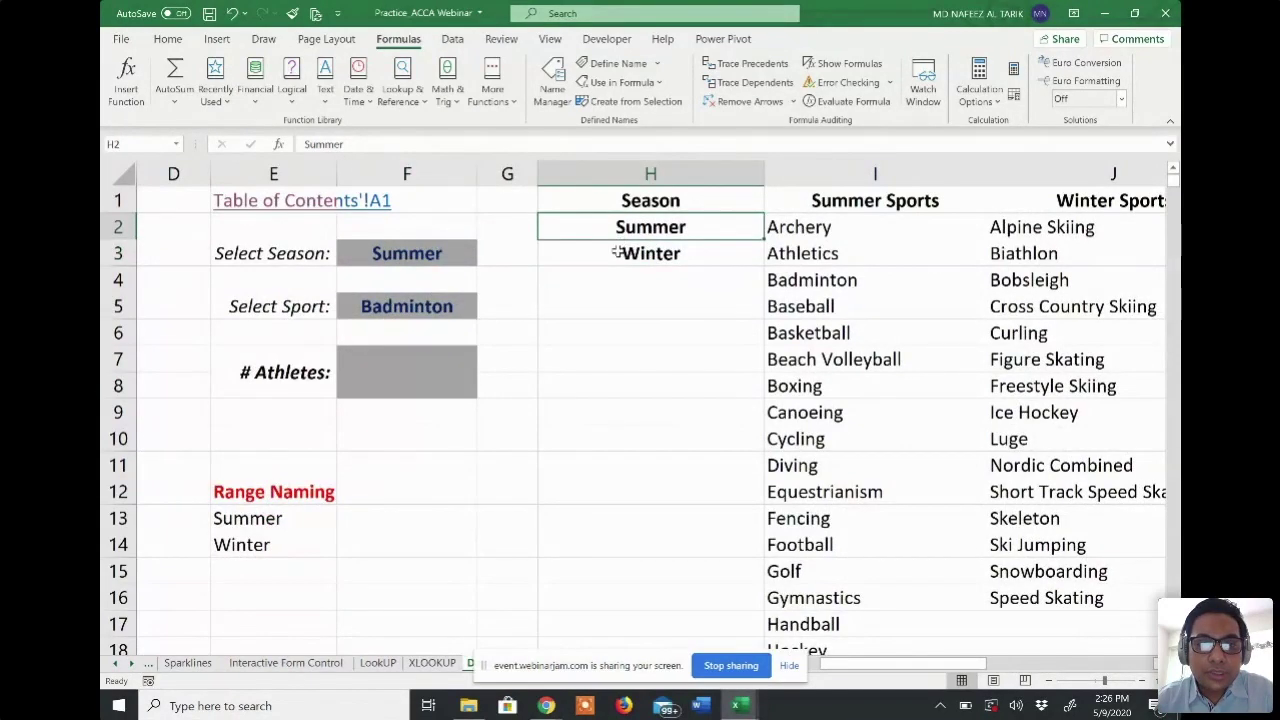
- Add list data validation to the Select Season cell F3, using the Season range H2:H3 (=Season) as its source
{"action": "left_click", "coordinate": [442, 250]}
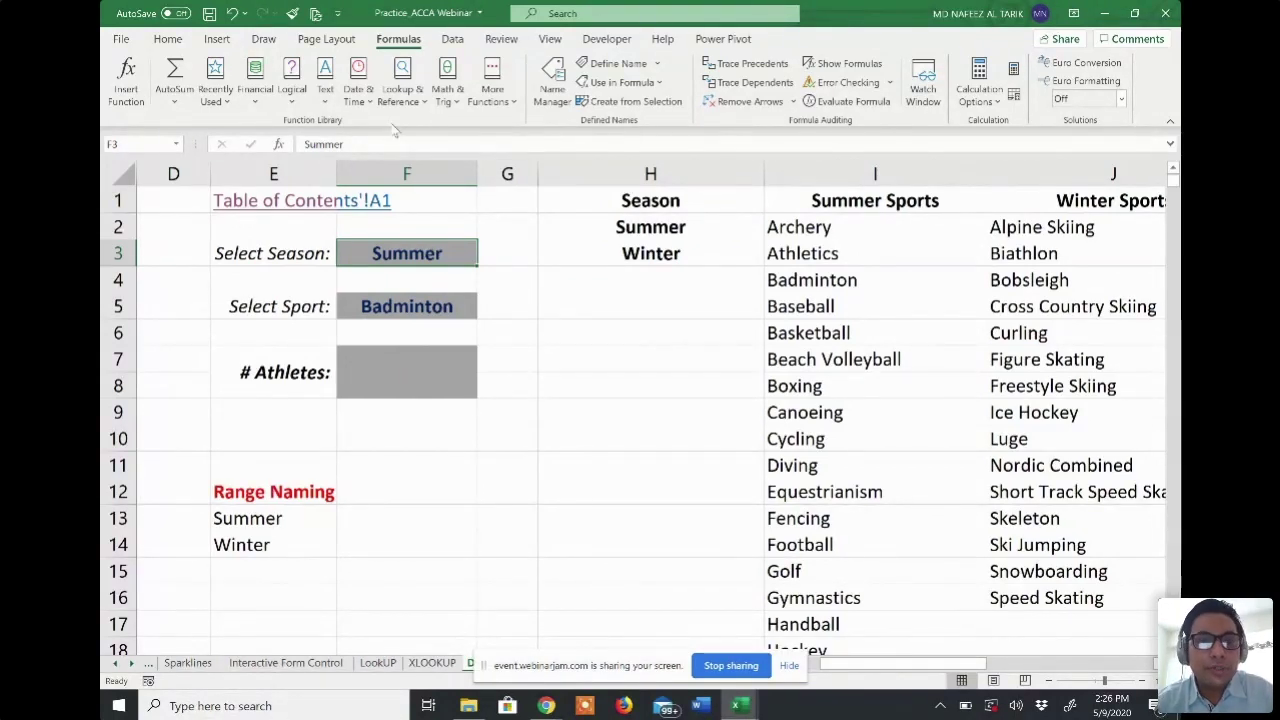
{"action": "left_click", "coordinate": [453, 38]}
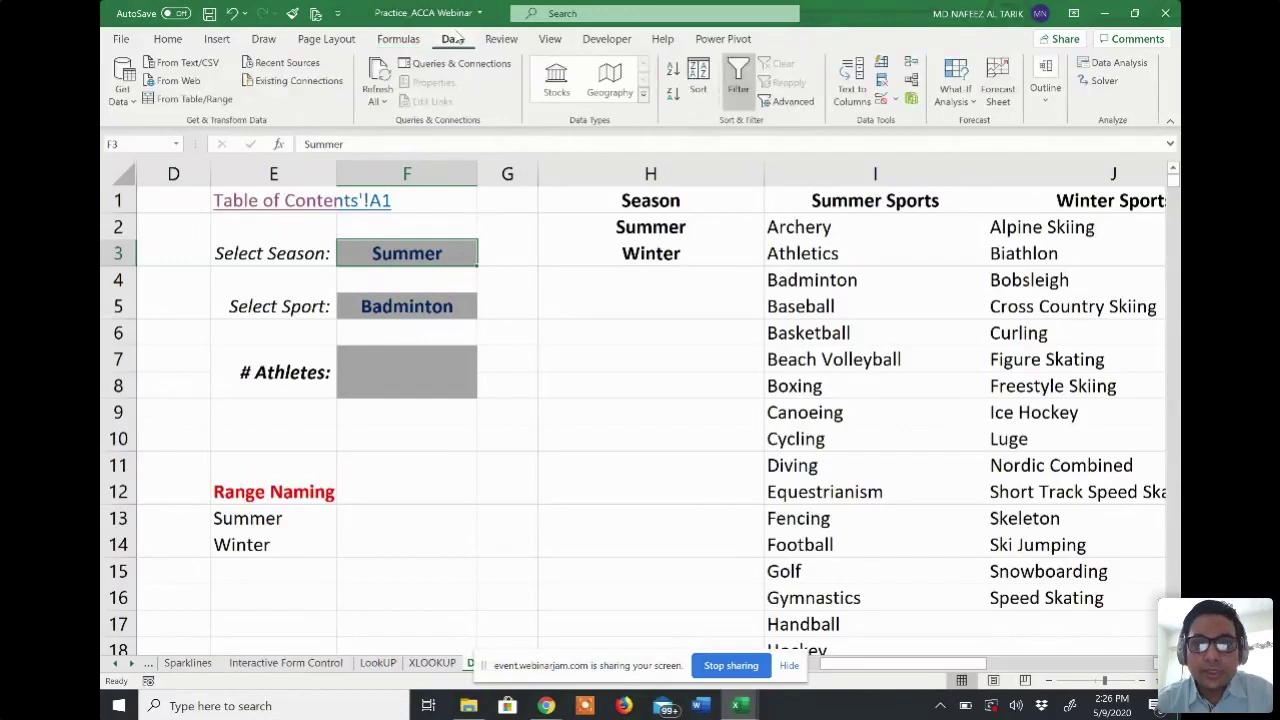
{"action": "left_click", "coordinate": [884, 100]}
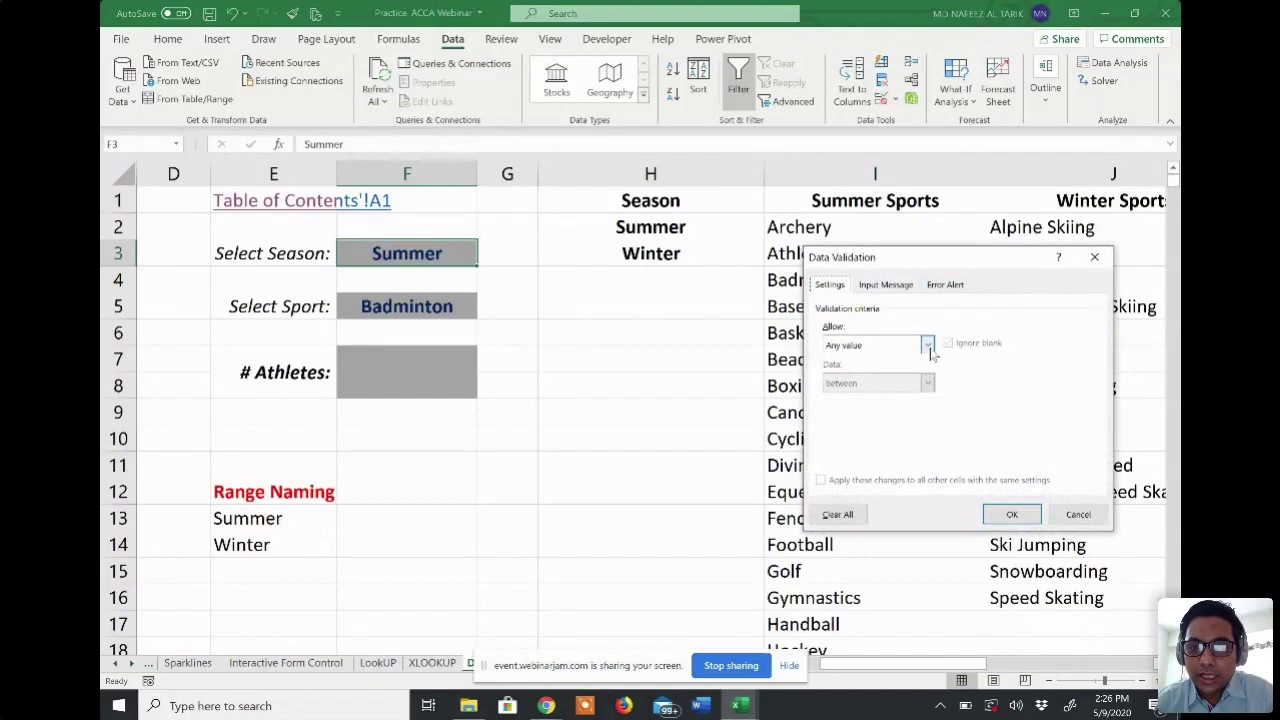
{"action": "left_click", "coordinate": [928, 345]}
{"action": "left_click", "coordinate": [888, 397]}
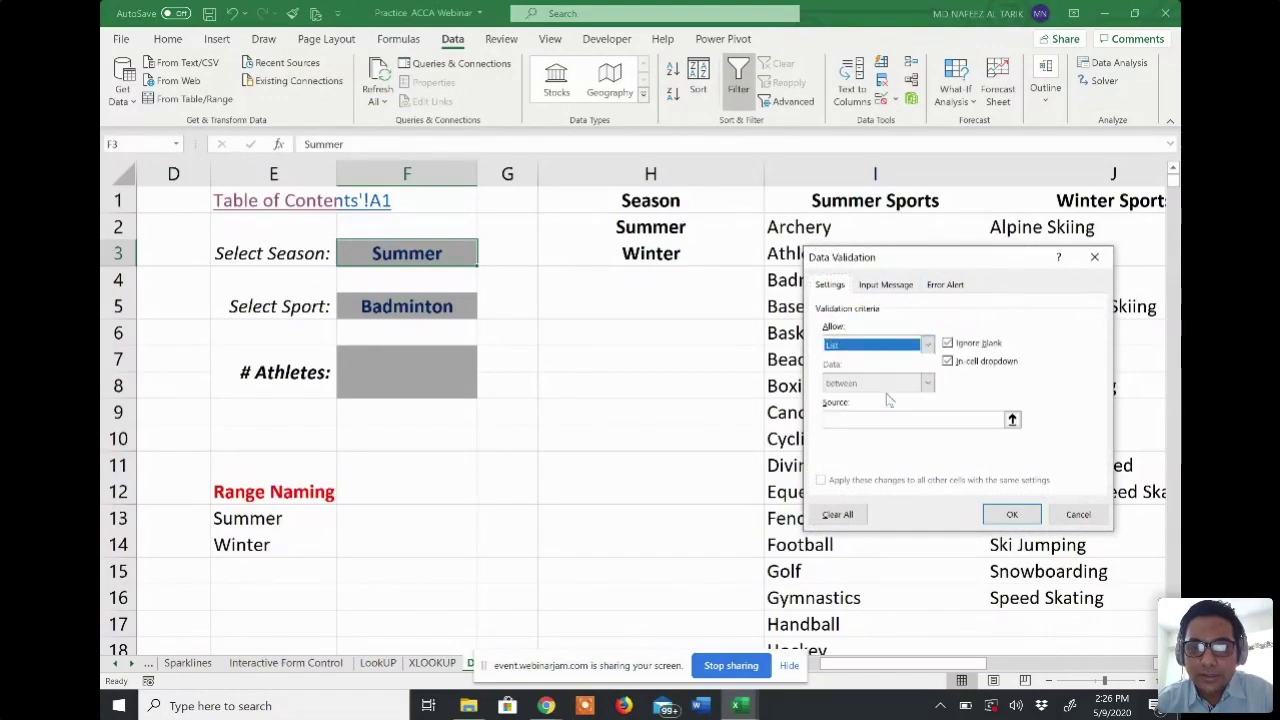
{"action": "left_click", "coordinate": [1012, 419]}
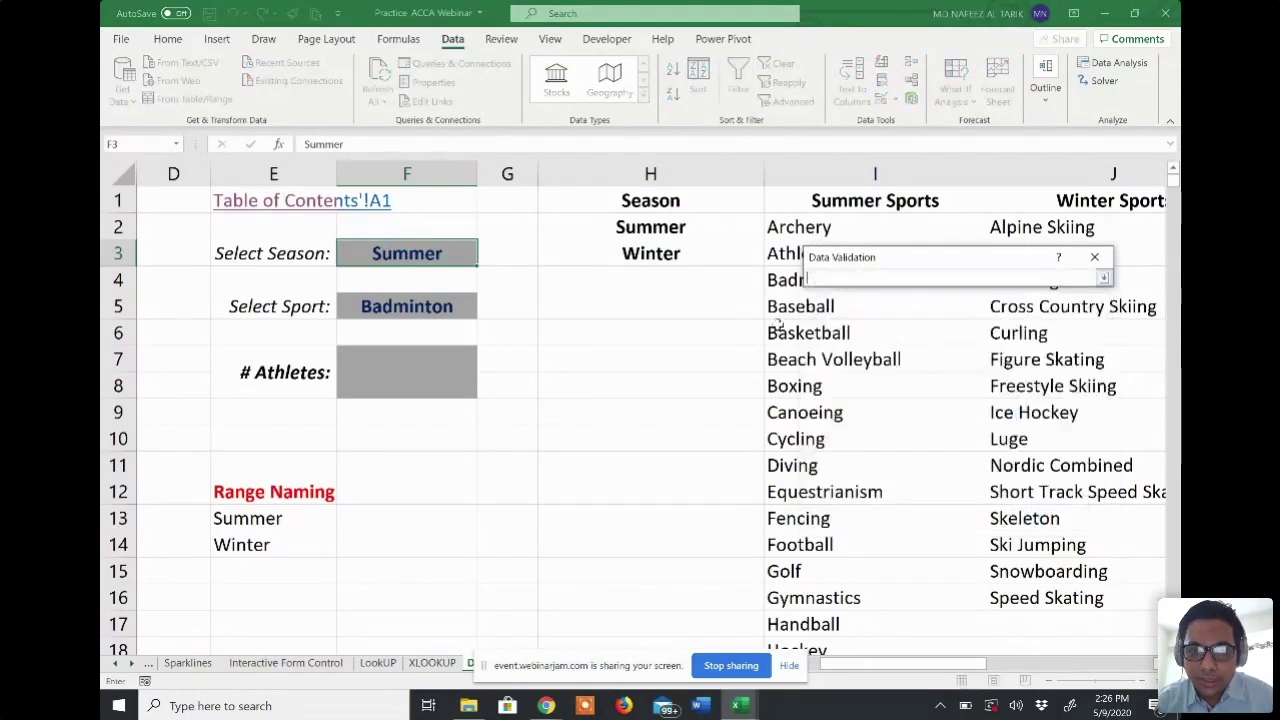
{"action": "left_click_drag", "start_coordinate": [703, 232], "coordinate": [700, 250]}
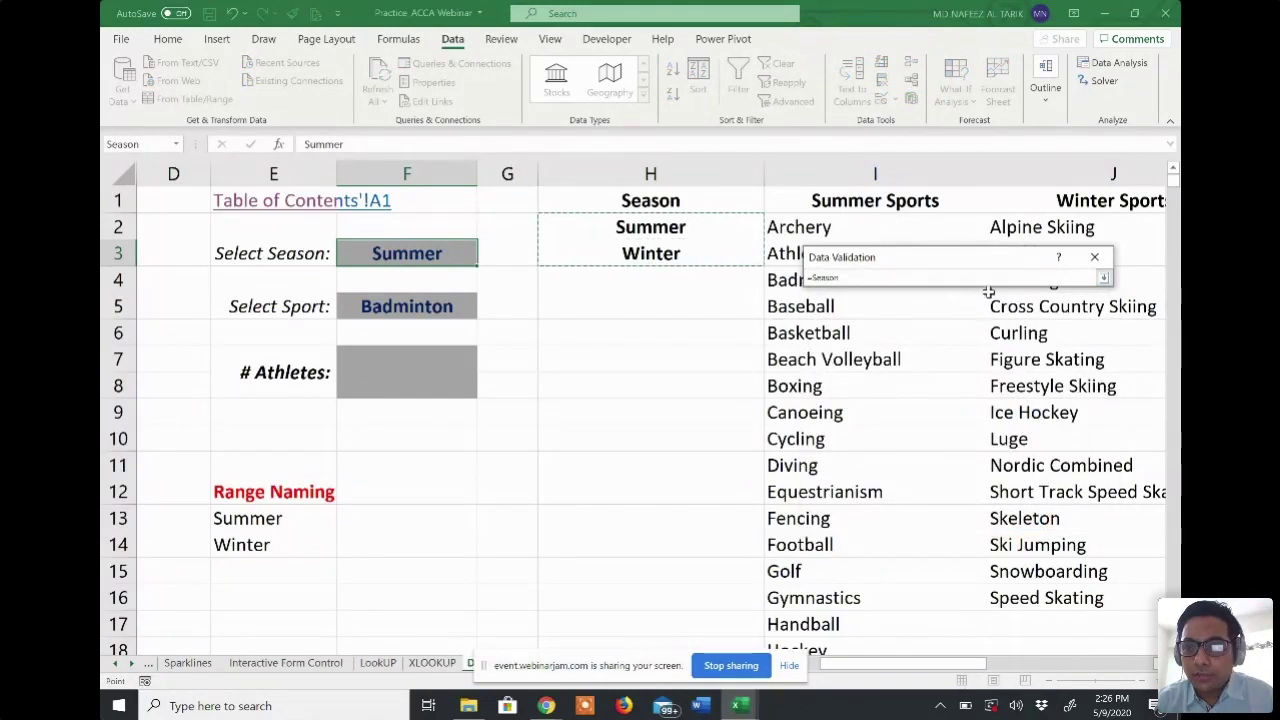
{"action": "left_click", "coordinate": [1104, 280]}
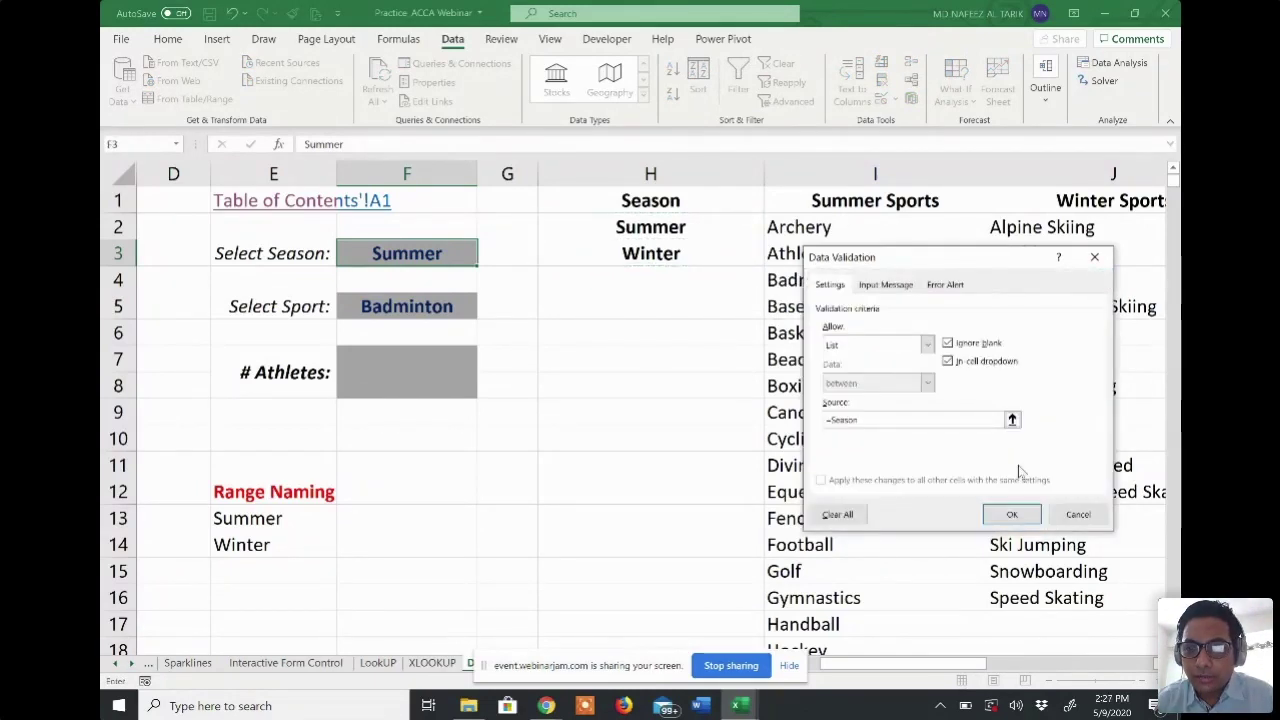
{"action": "left_click", "coordinate": [1010, 515]}
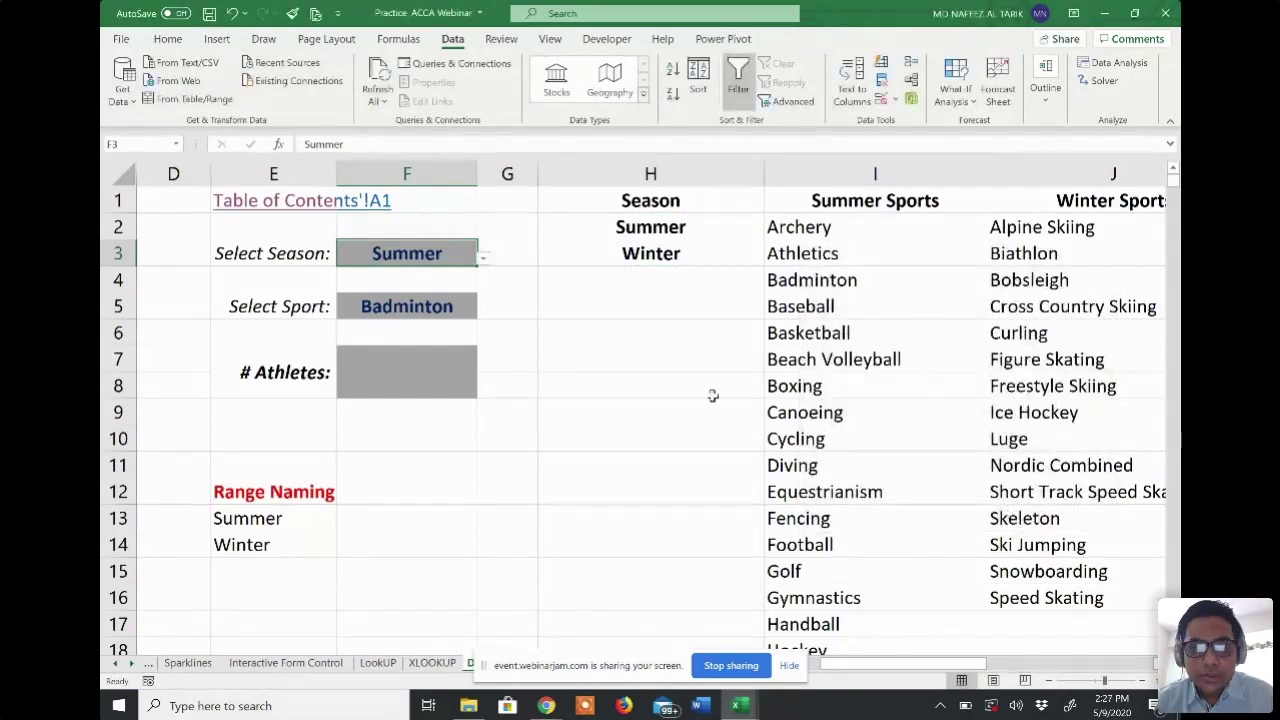
- Test the season drop-down in F3 by choosing Winter and switching back to Summer
{"action": "left_click", "coordinate": [484, 258]}
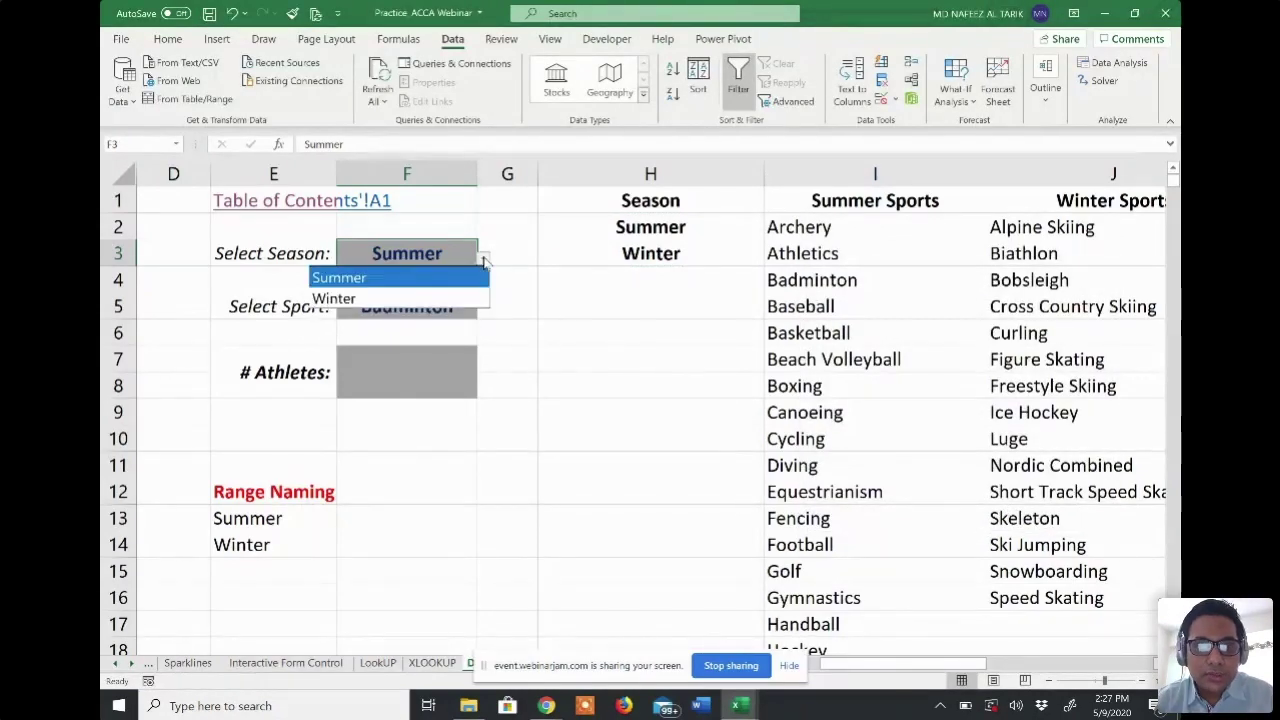
{"action": "left_click", "coordinate": [421, 298]}
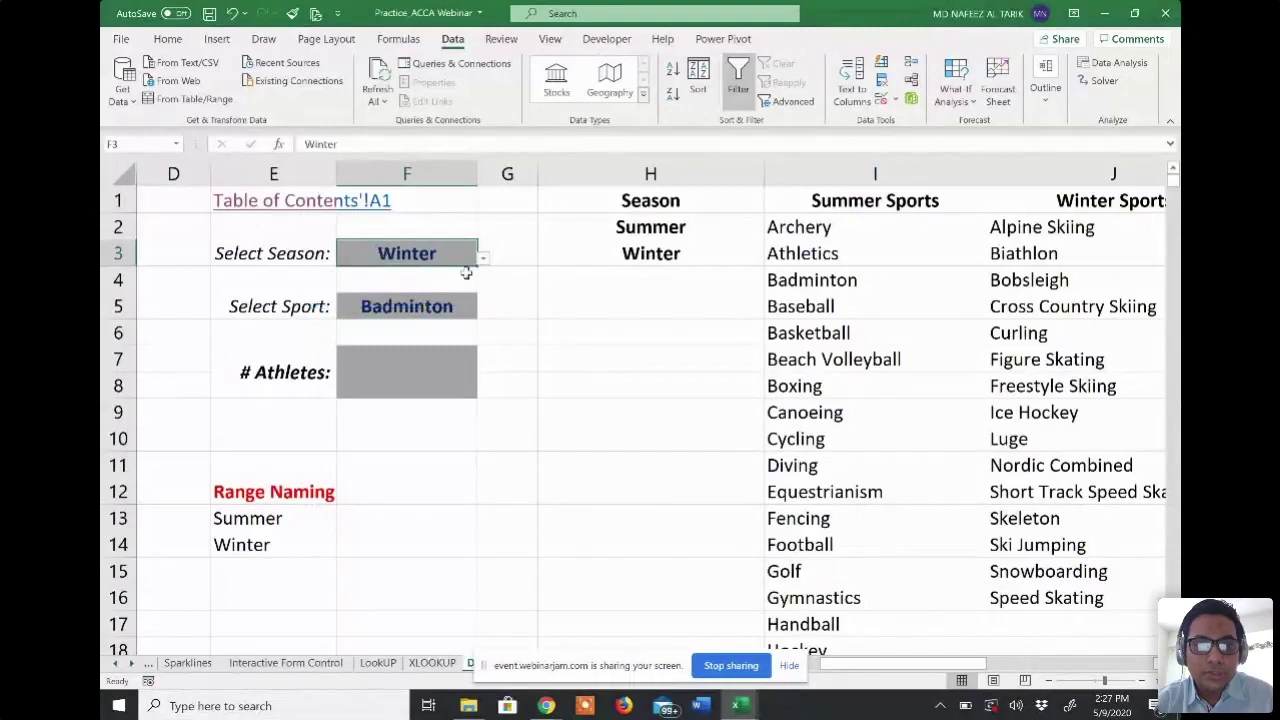
{"action": "left_click", "coordinate": [484, 258]}
{"action": "left_click", "coordinate": [455, 280]}
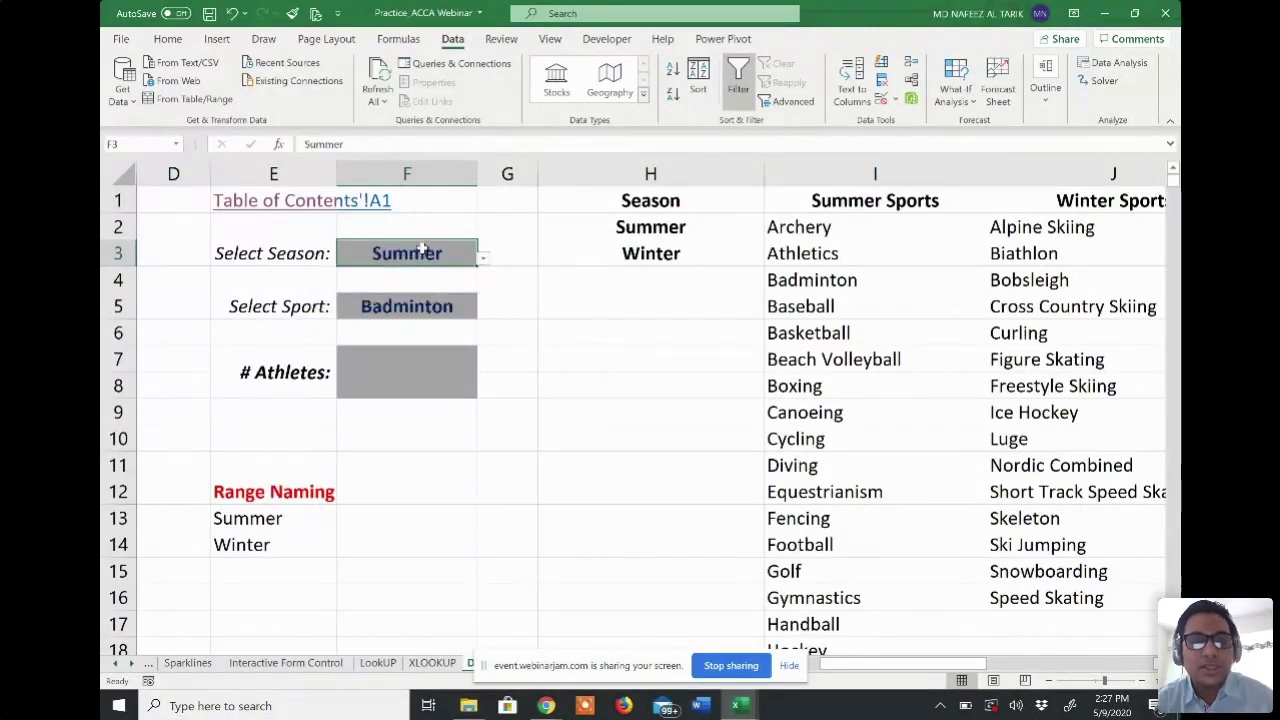
- Add list data validation to the Select Sport cell F5, using =indirect($F$3) as its source
{"action": "left_click", "coordinate": [413, 306]}
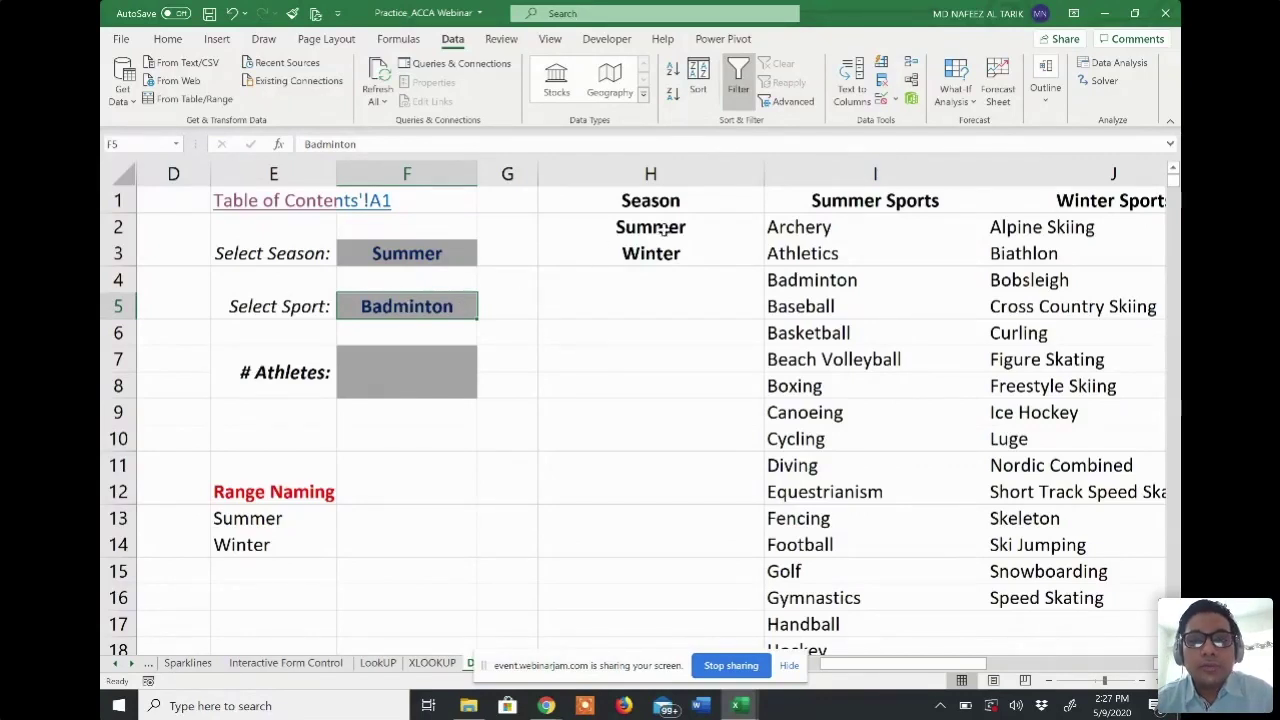
{"action": "left_click", "coordinate": [896, 101]}
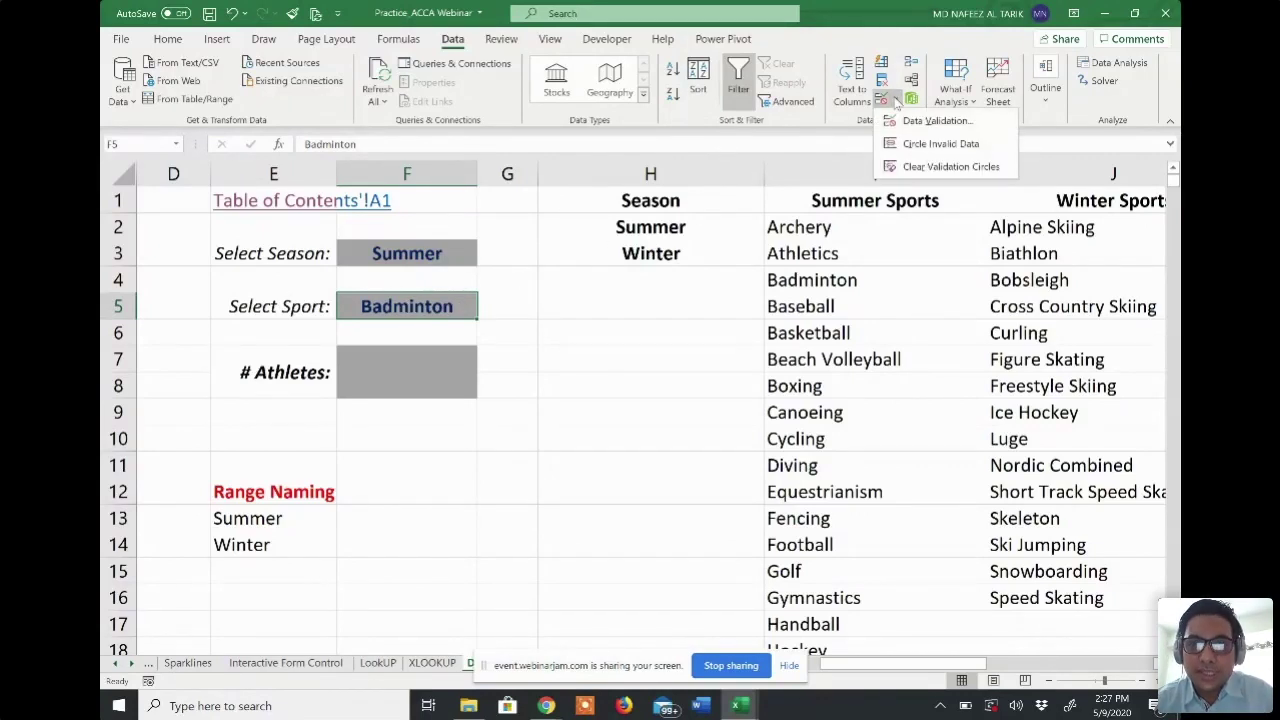
{"action": "left_click", "coordinate": [908, 122]}
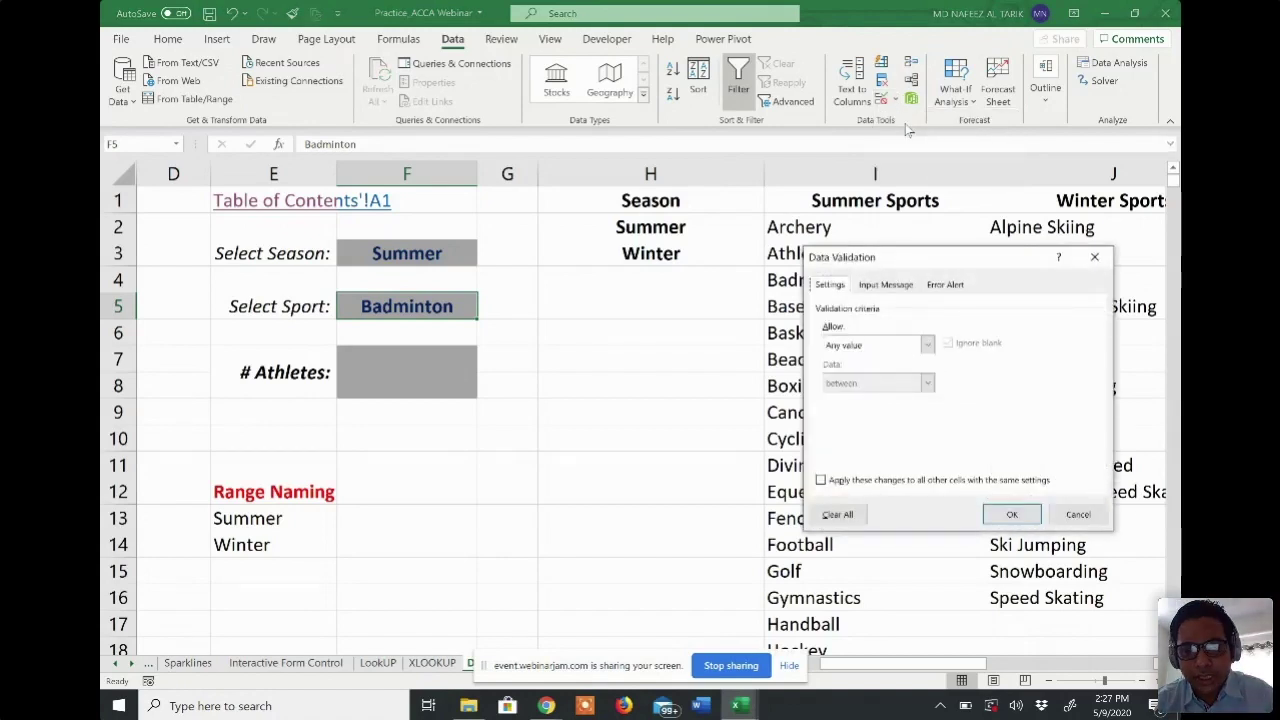
{"action": "left_click", "coordinate": [927, 345]}
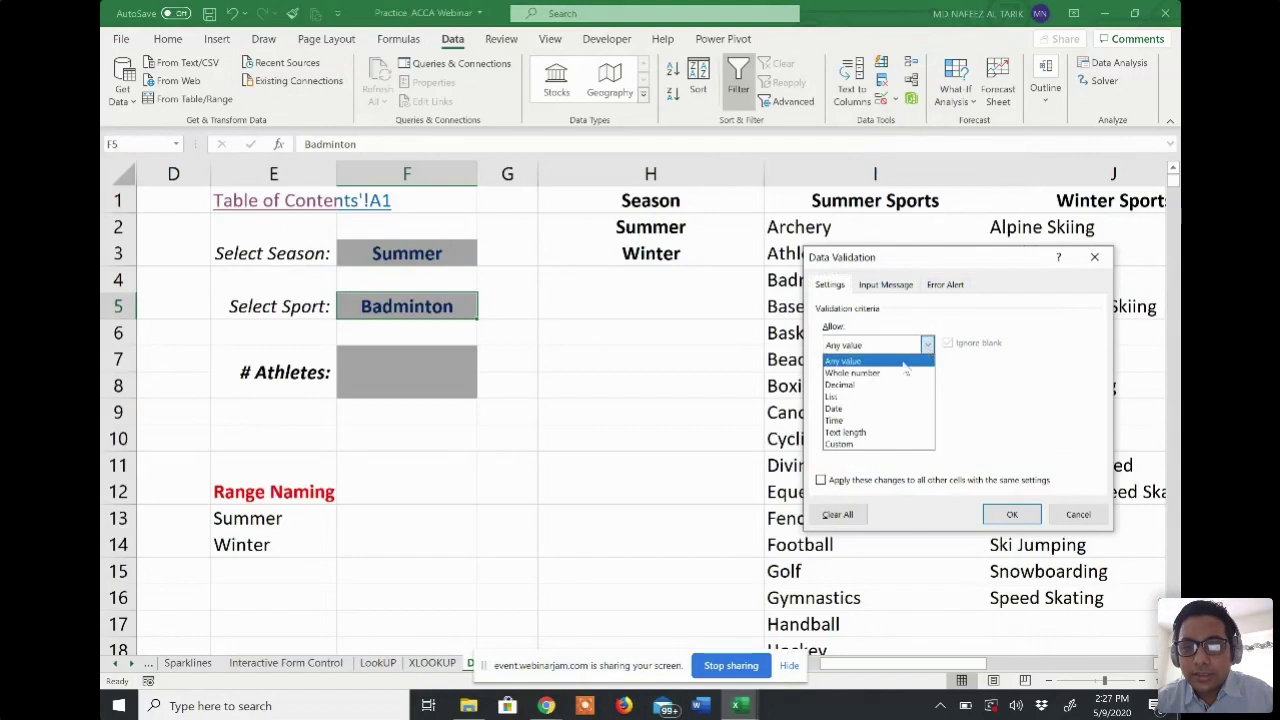
{"action": "left_click", "coordinate": [884, 397]}
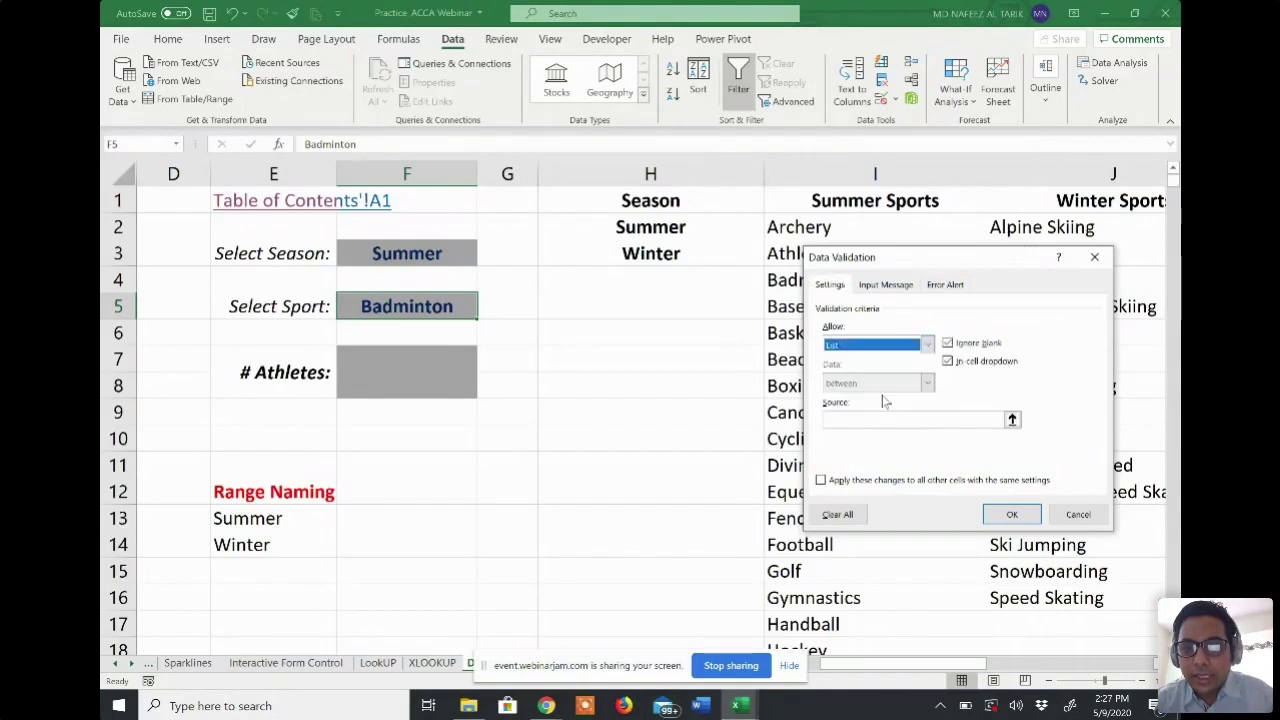
{"action": "left_click", "coordinate": [878, 421]}
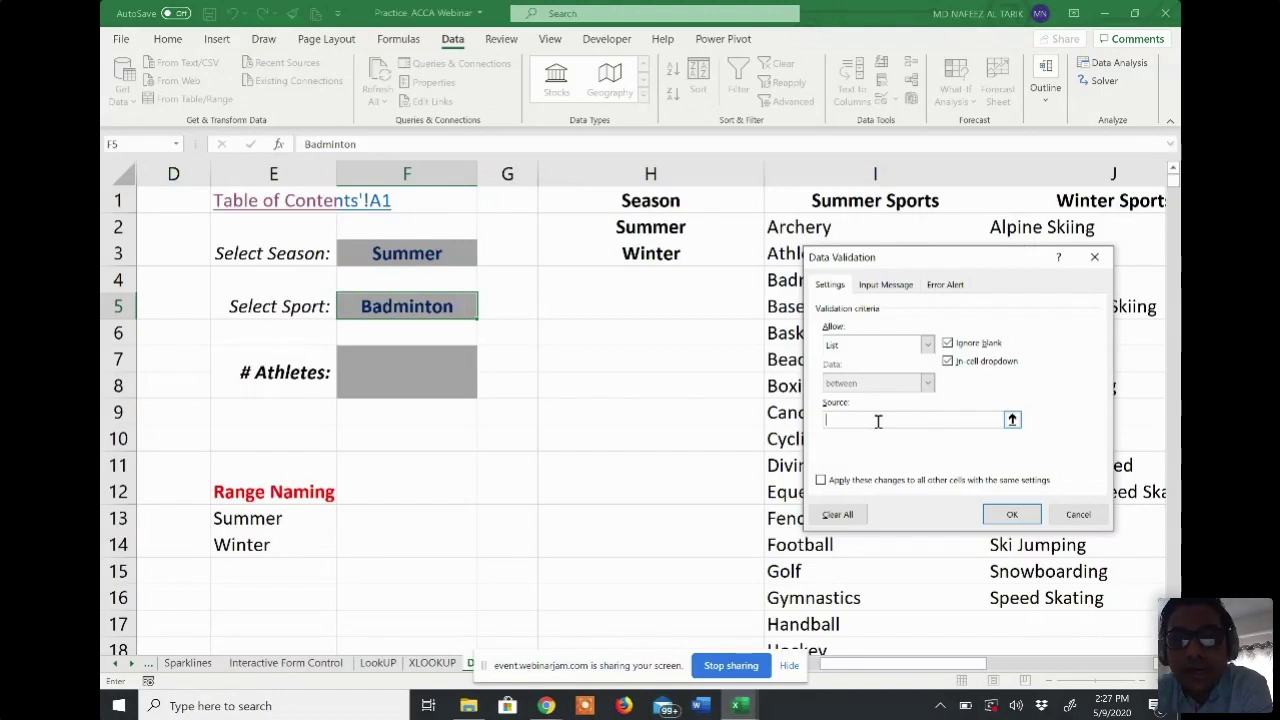
{"action": "type", "text": "="}
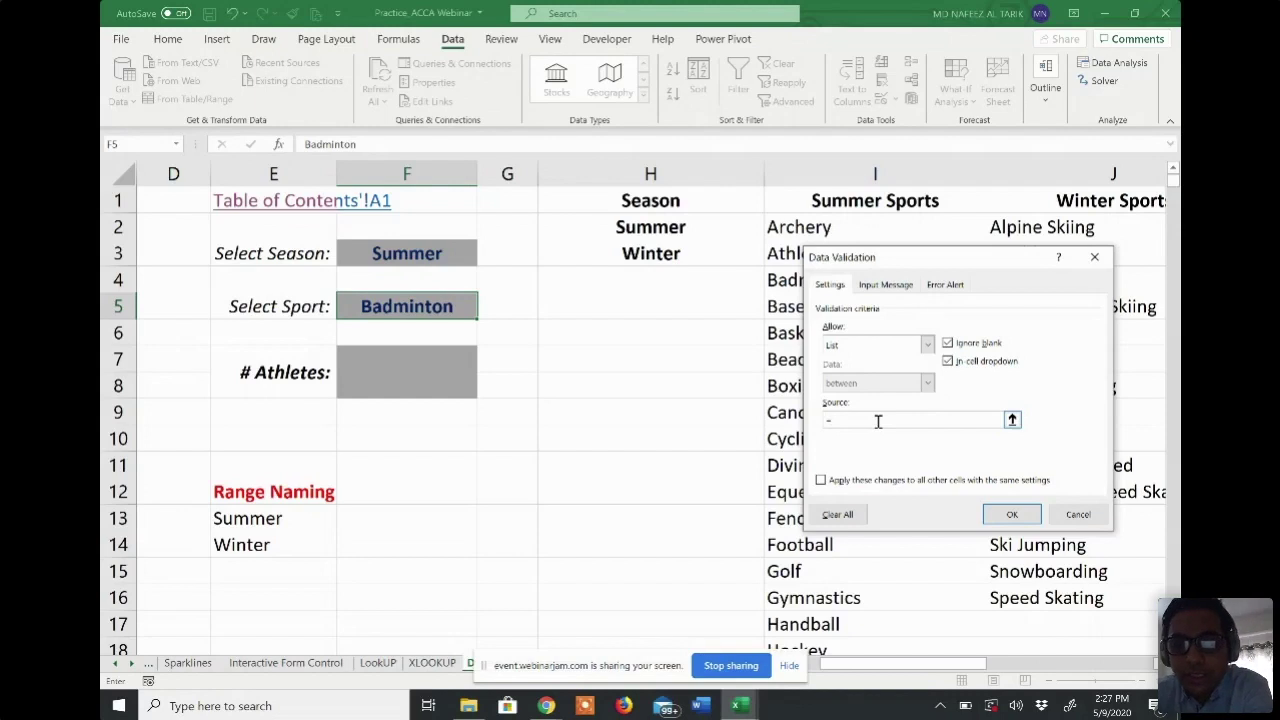
{"action": "type", "text": "indirect"}
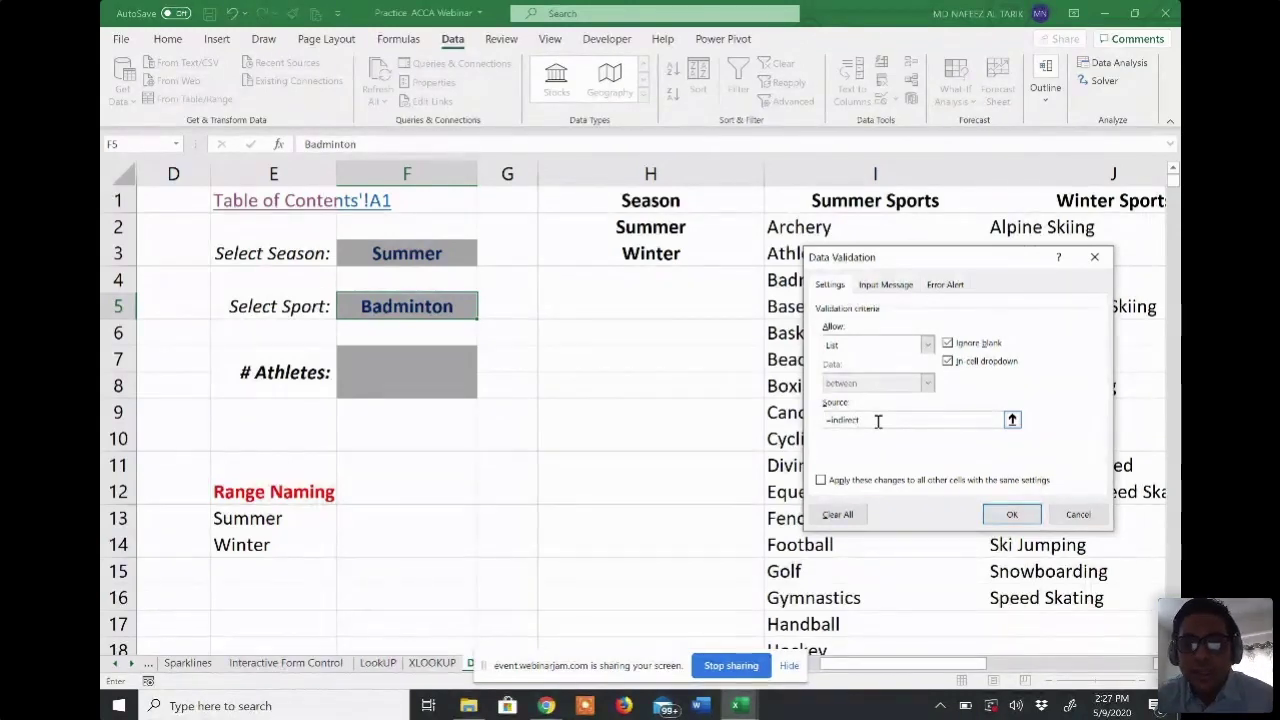
{"action": "type", "text": "("}
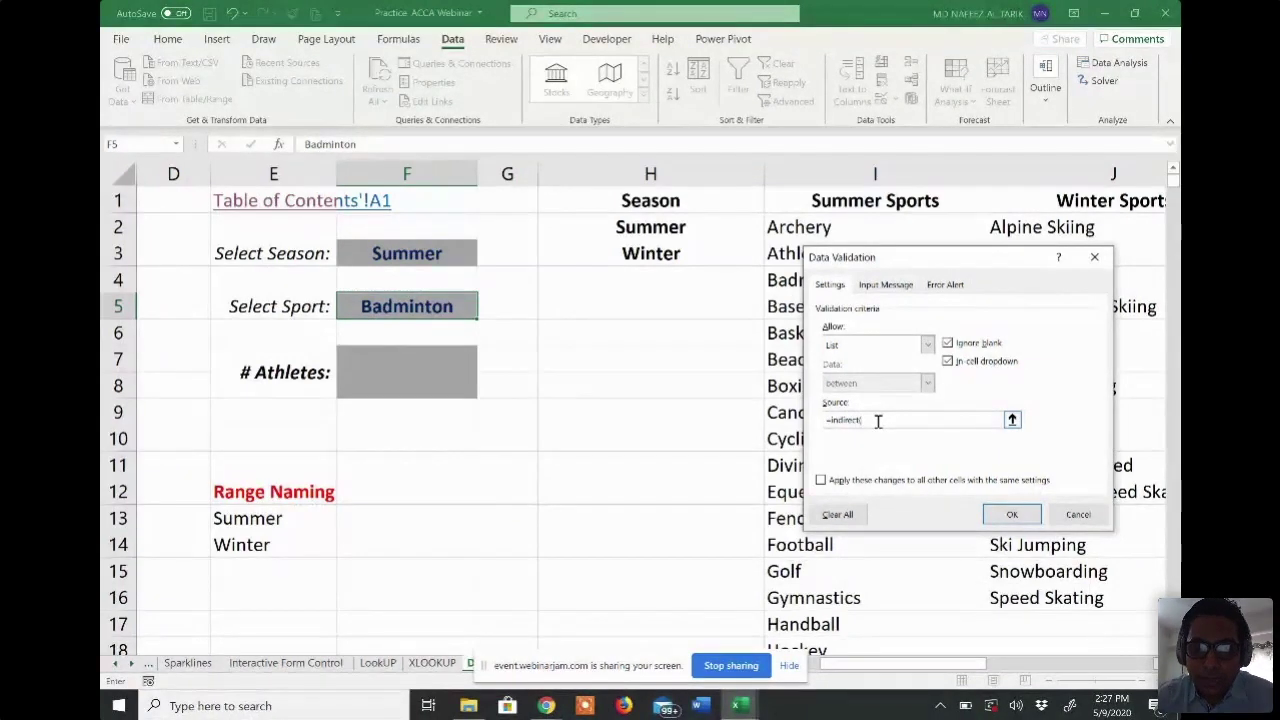
{"action": "left_click", "coordinate": [430, 253]}
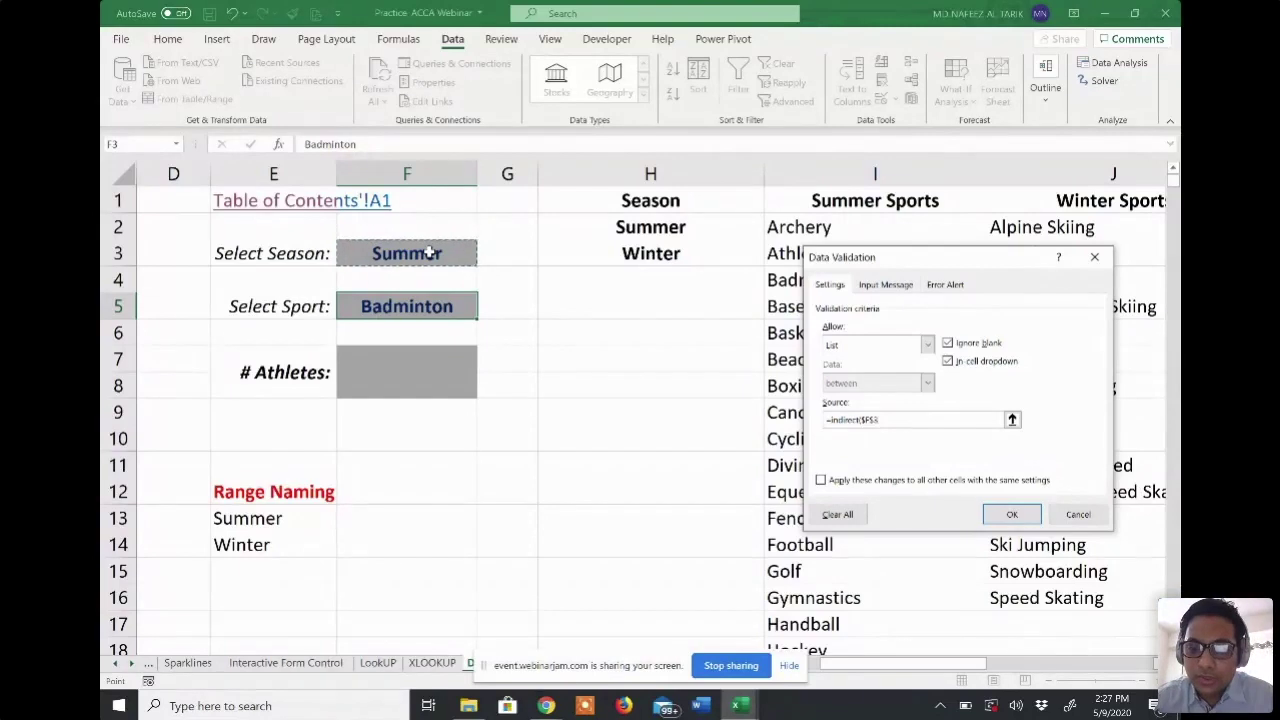
{"action": "type", "text": ")"}
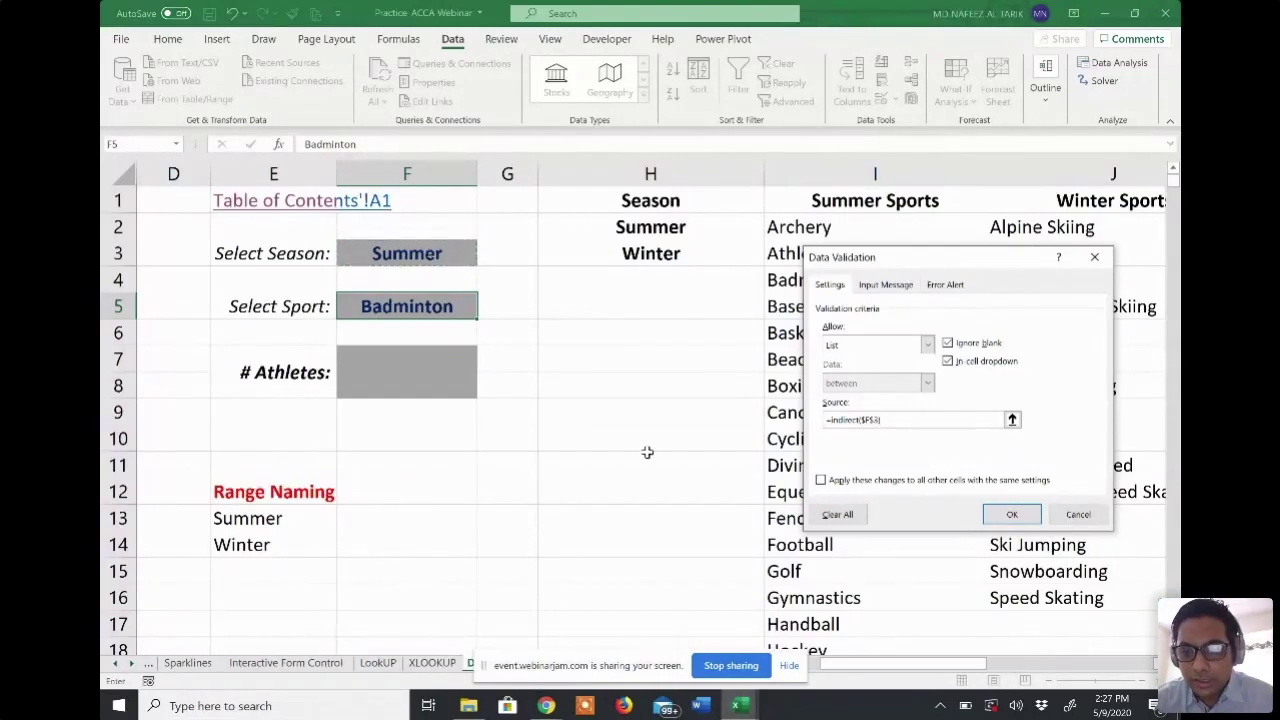
{"action": "left_click", "coordinate": [1010, 516]}
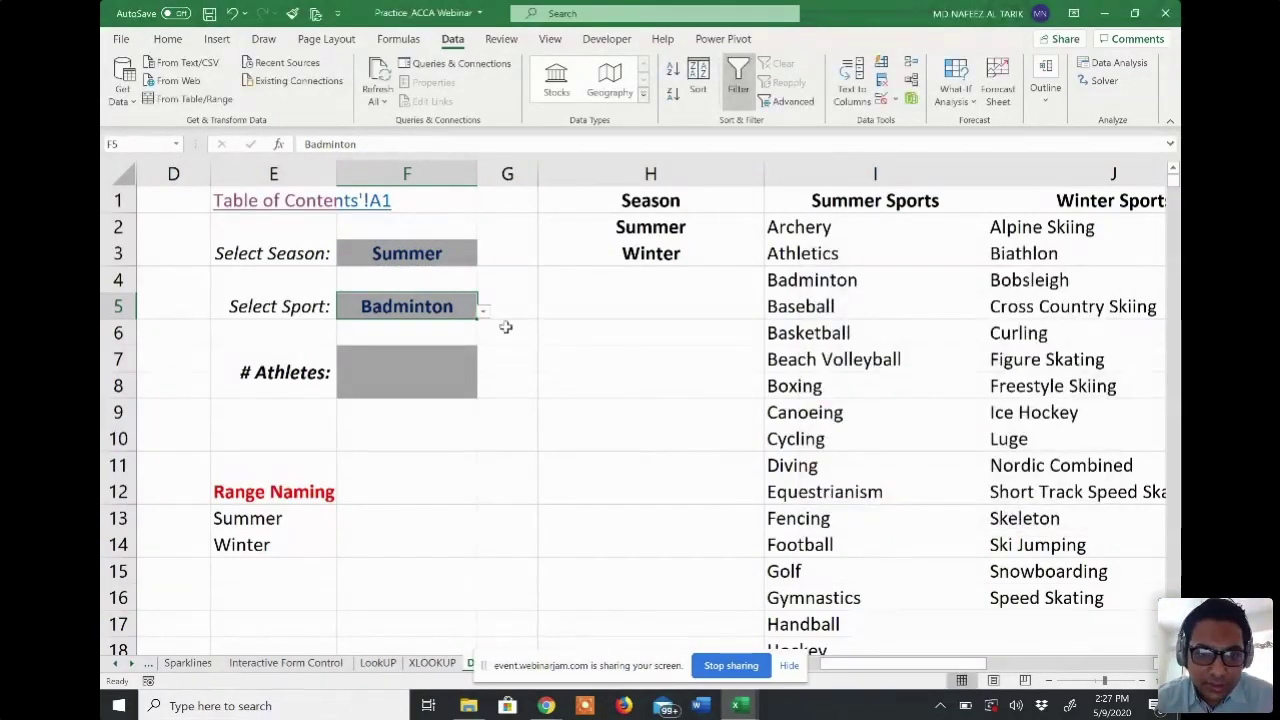
- Check the sport list in F5 for Summer, and again after switching the season in F3 to Winter
{"action": "left_click", "coordinate": [484, 312]}
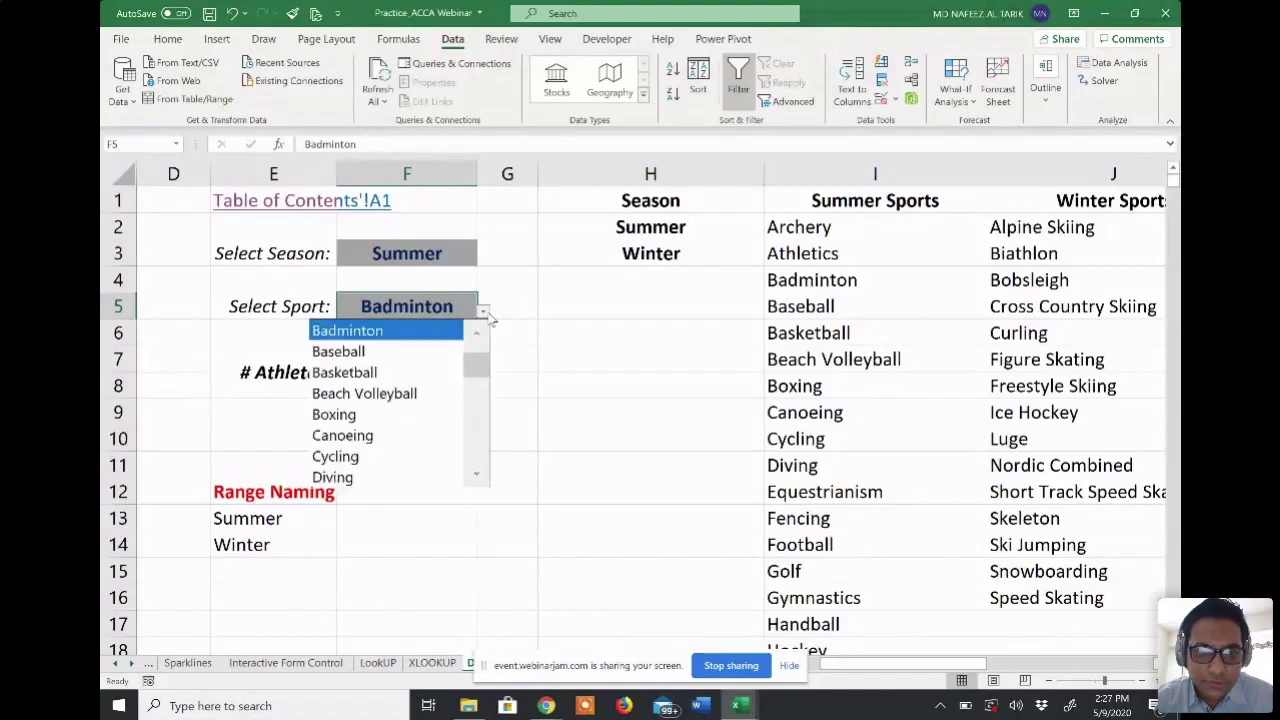
{"action": "left_click", "coordinate": [436, 254]}
{"action": "left_click", "coordinate": [484, 259]}
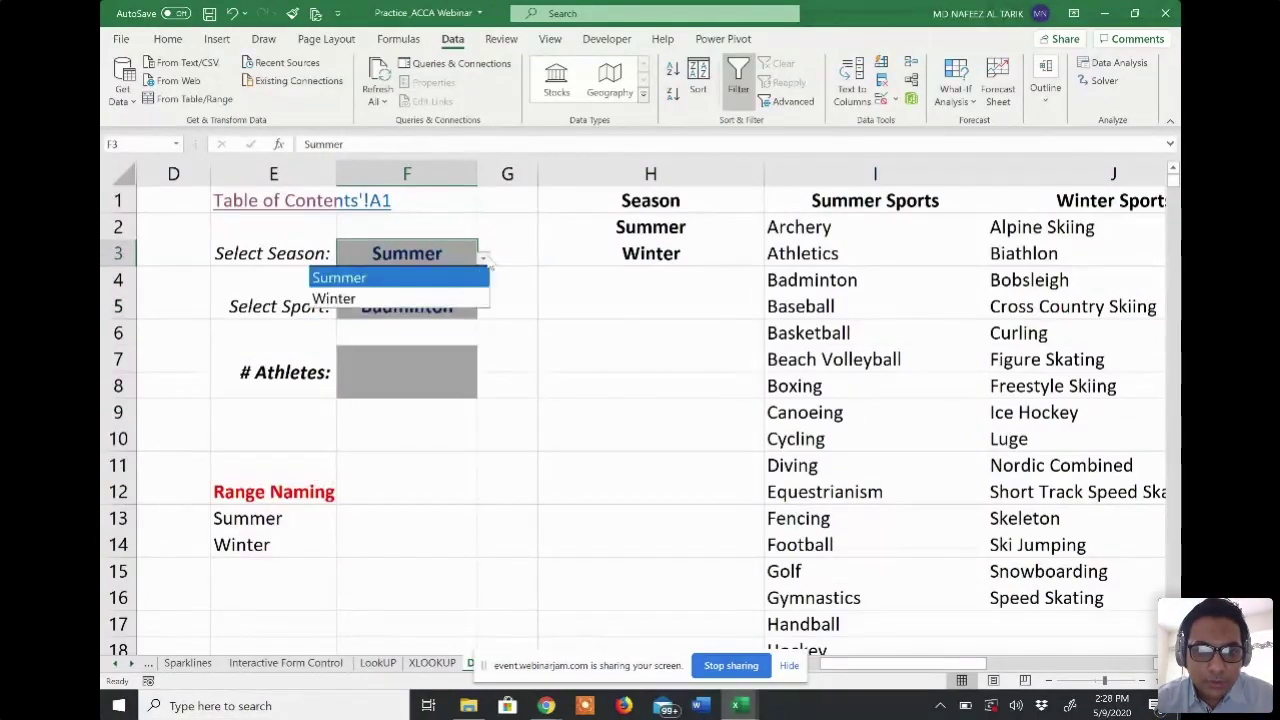
{"action": "left_click", "coordinate": [455, 298]}
{"action": "left_click", "coordinate": [452, 303]}
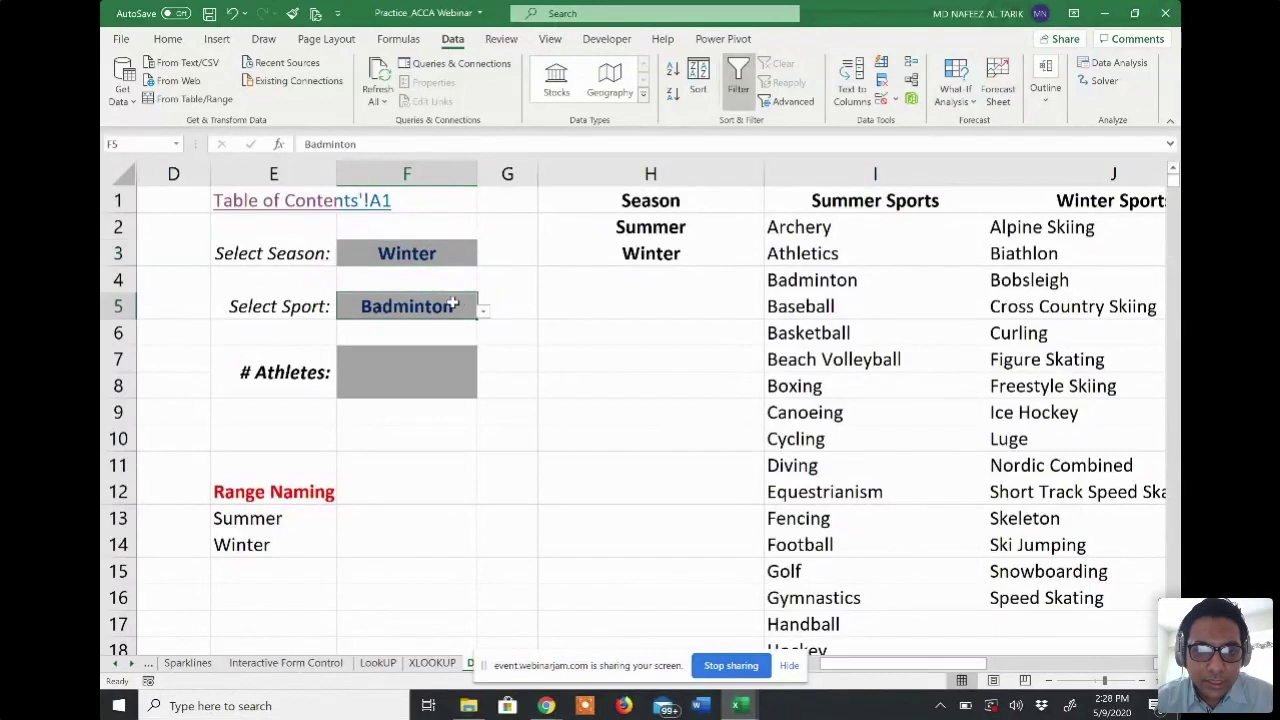
{"action": "left_click", "coordinate": [482, 311]}
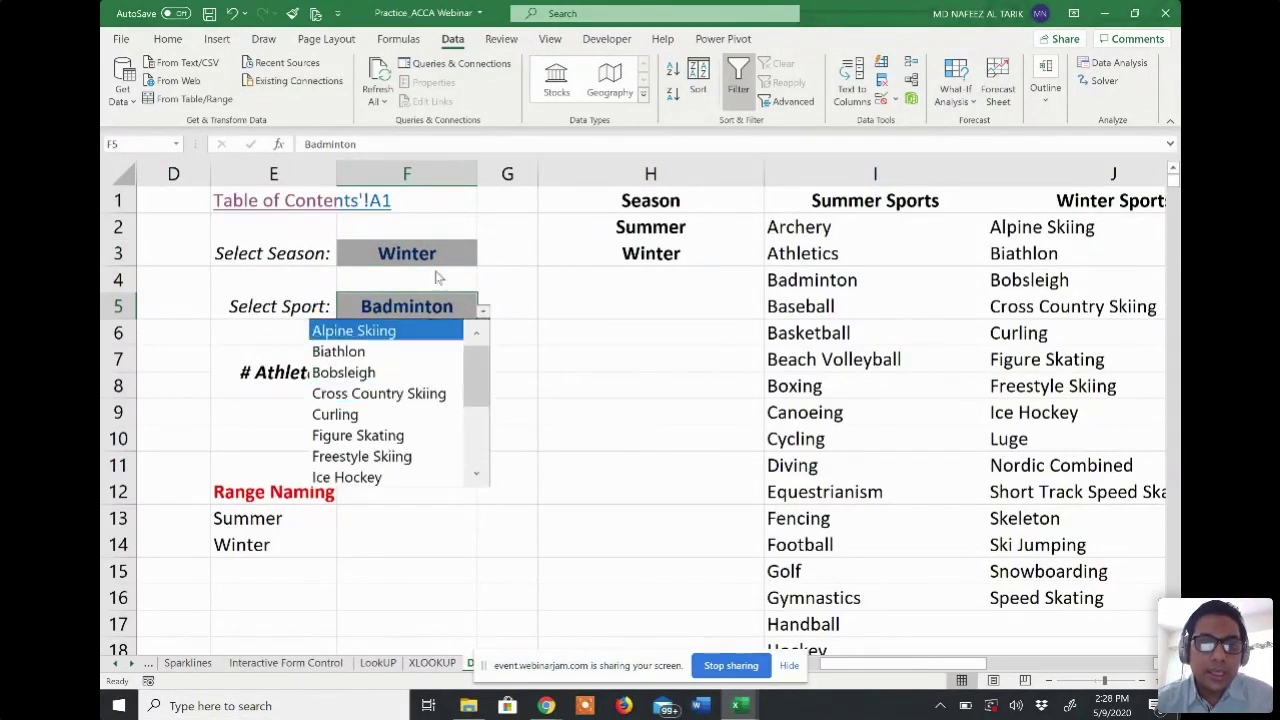
- Switch the season in F3 back to Summer and recheck the sport list offered in F5
{"action": "left_click", "coordinate": [466, 253]}
{"action": "left_click", "coordinate": [466, 255]}
{"action": "left_click", "coordinate": [483, 258]}
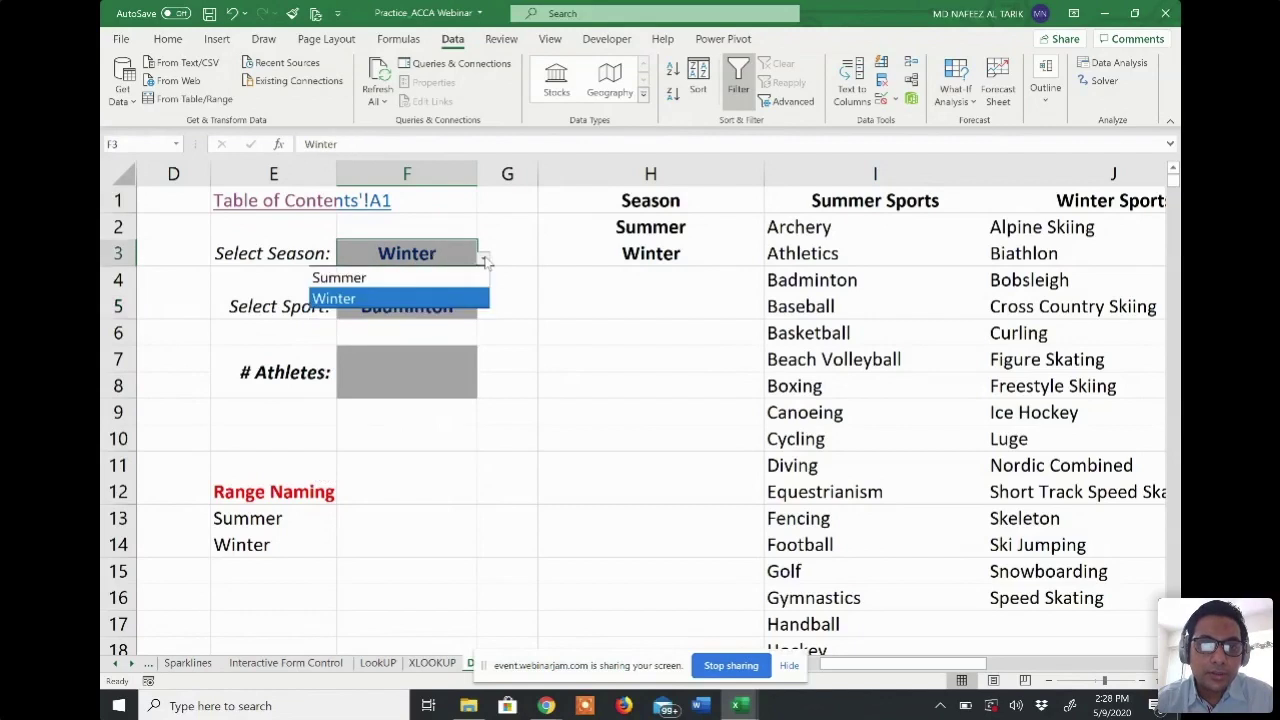
{"action": "left_click", "coordinate": [474, 279]}
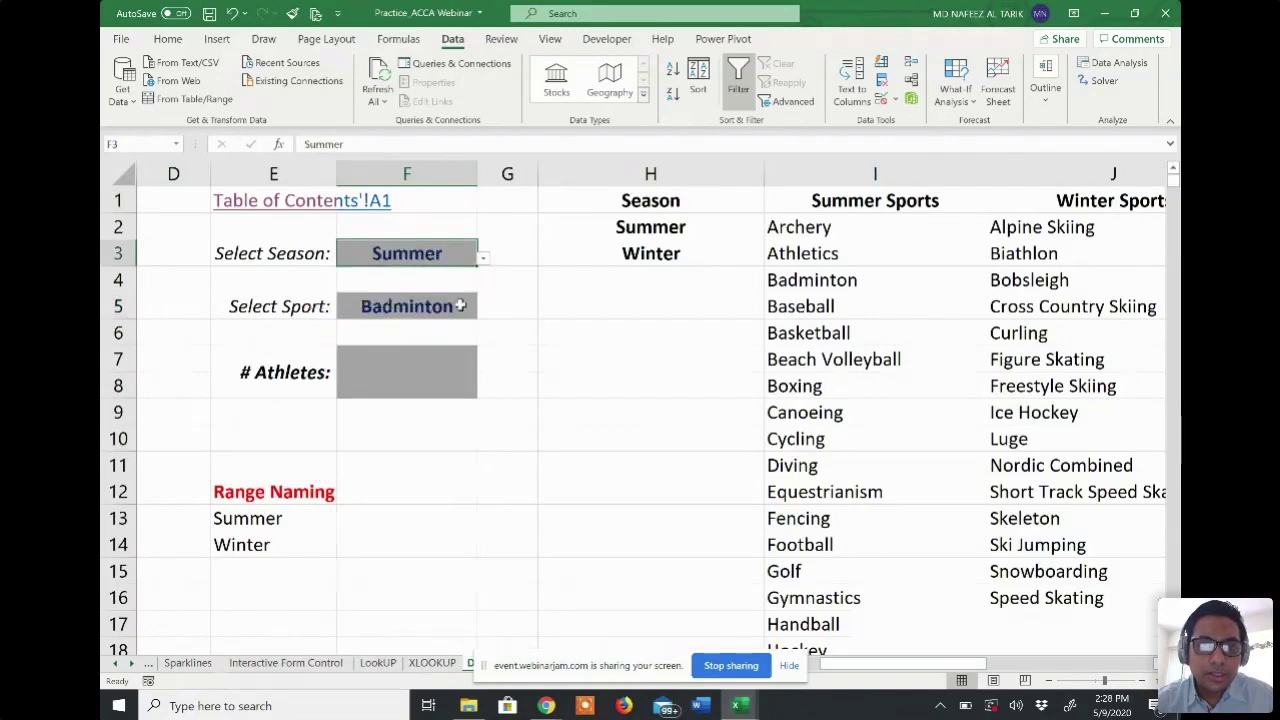
{"action": "left_click", "coordinate": [474, 306]}
{"action": "left_click", "coordinate": [483, 313]}
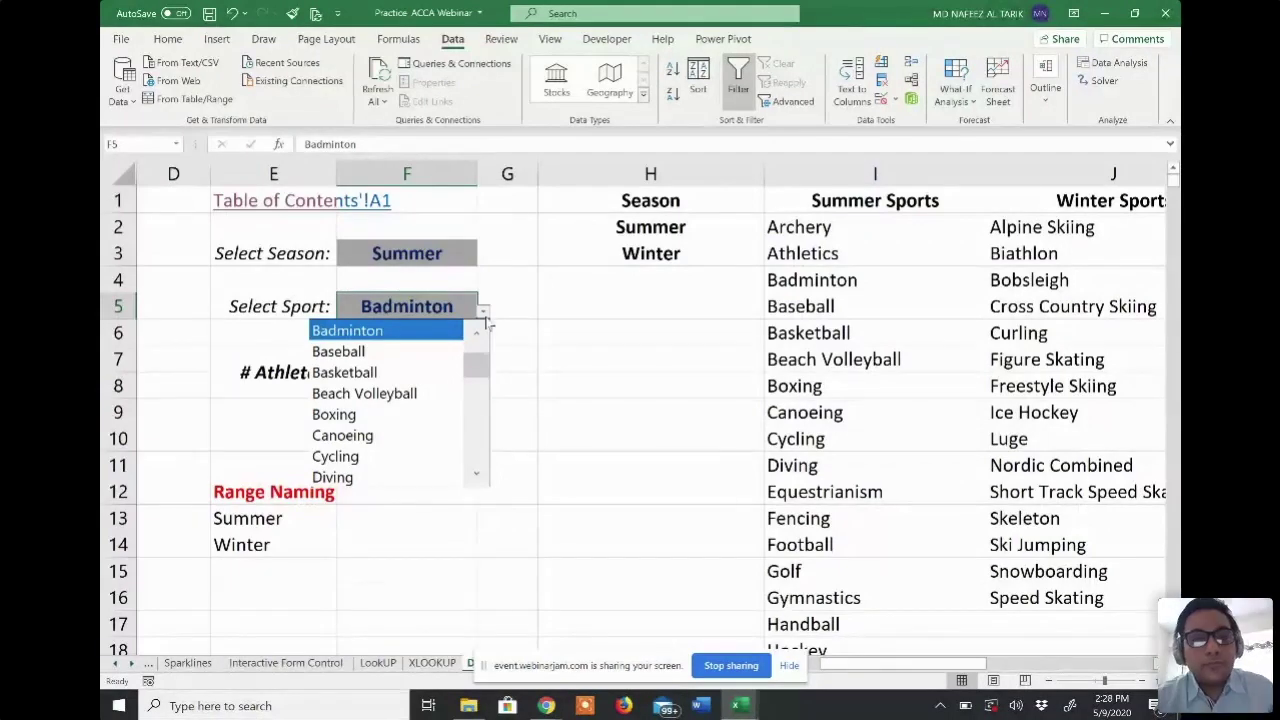
{"action": "key", "text": "Escape"}
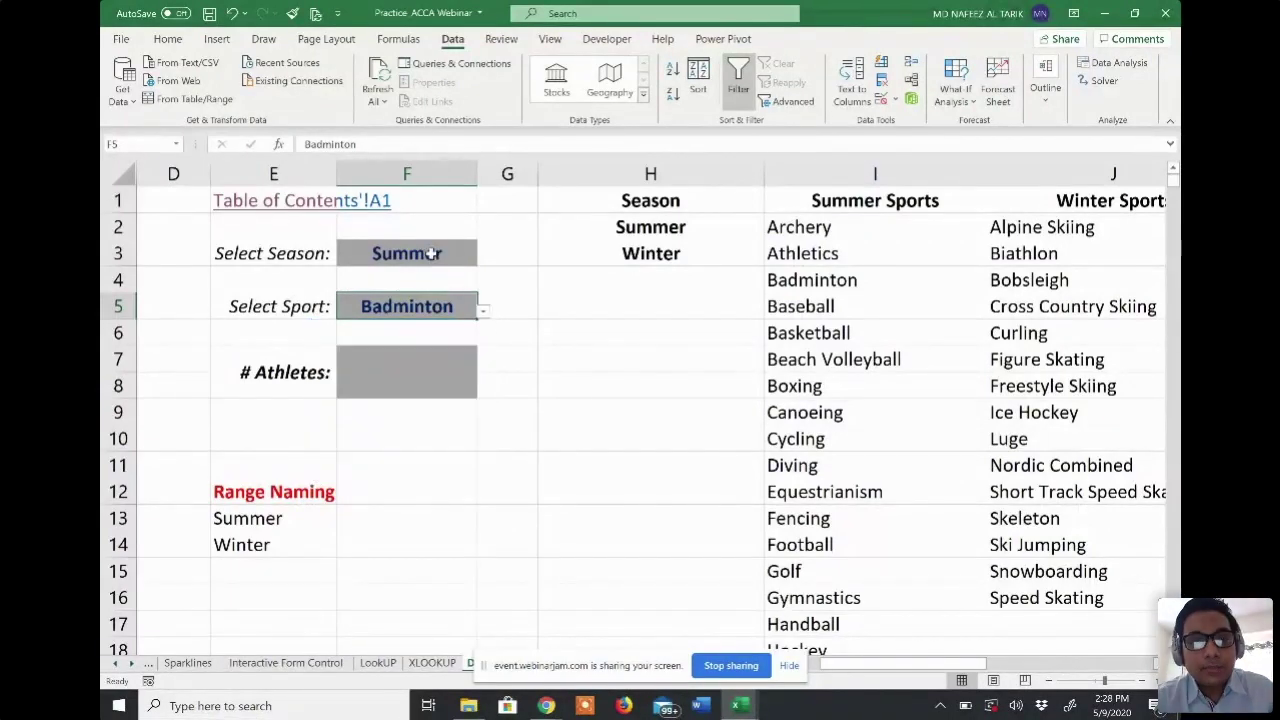
{"action": "left_click", "coordinate": [432, 254]}
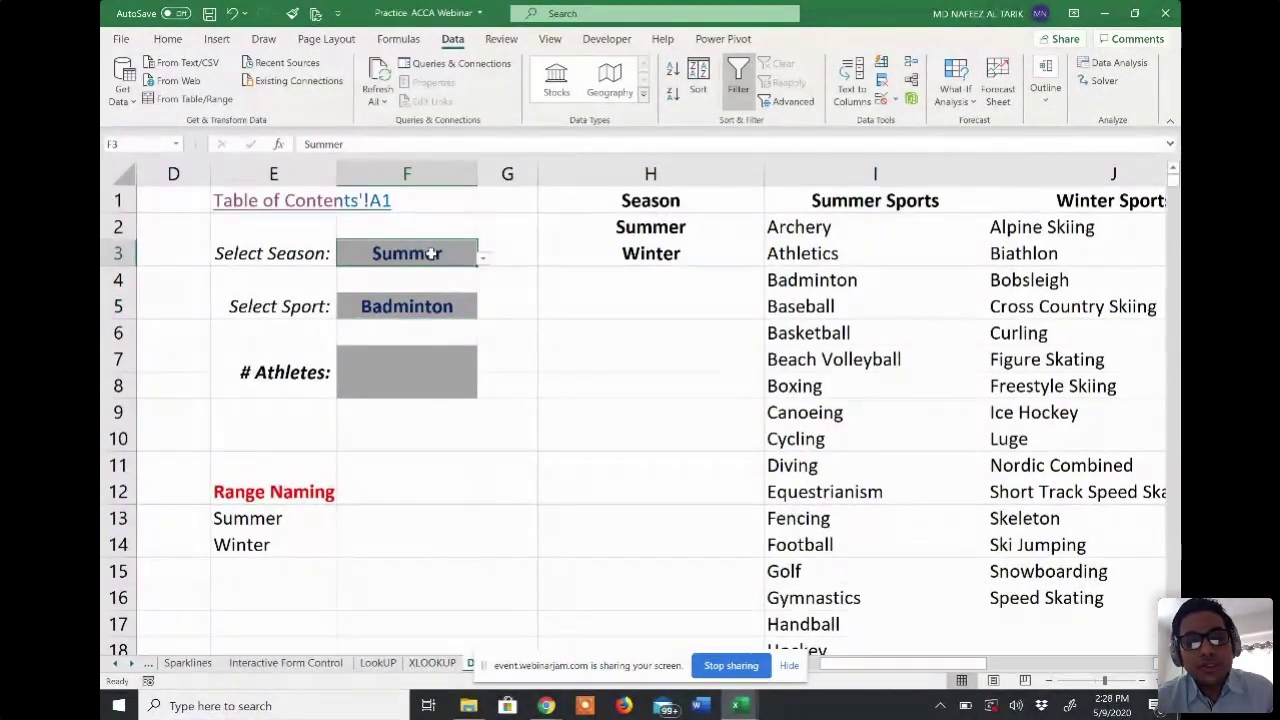
{"action": "left_click", "coordinate": [460, 302]}
{"action": "left_click", "coordinate": [483, 311]}
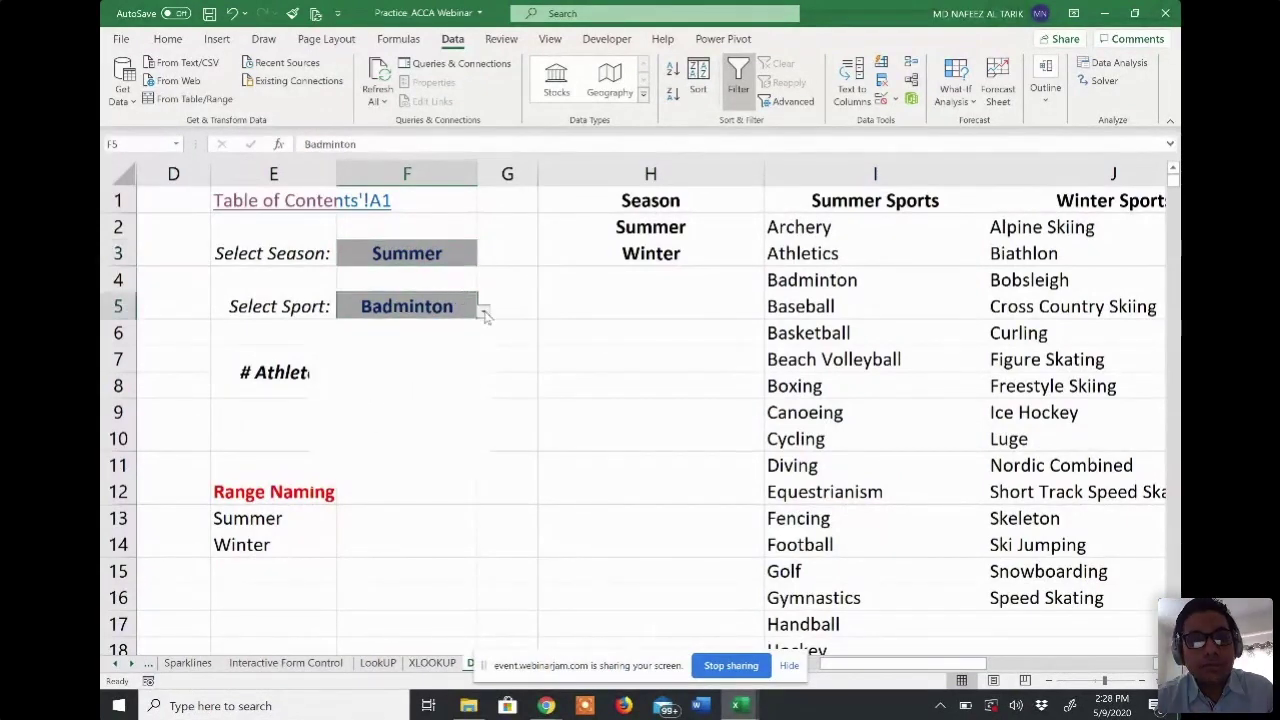
{"action": "key", "text": "Escape"}
- Choose Winter as the season in F3 and Ice Hockey as the sport in F5
{"action": "left_click", "coordinate": [446, 255]}
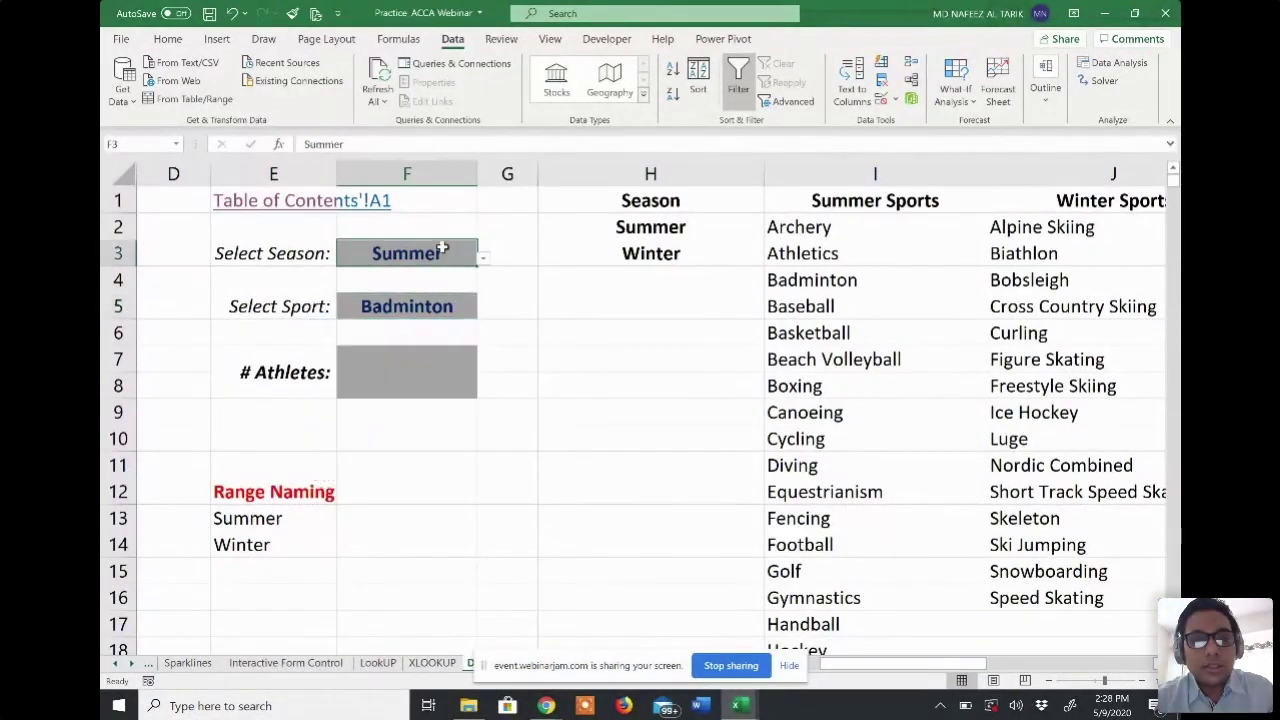
{"action": "left_click", "coordinate": [484, 259]}
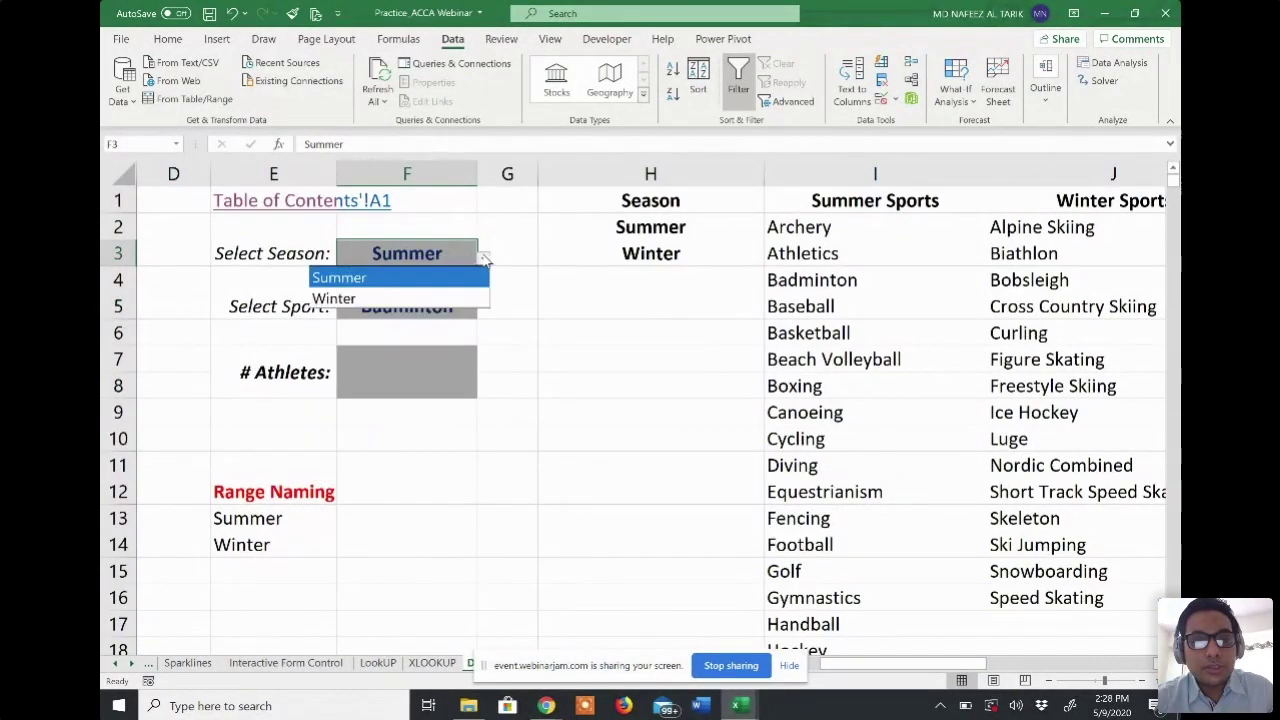
{"action": "left_click", "coordinate": [457, 300]}
{"action": "left_click", "coordinate": [397, 366]}
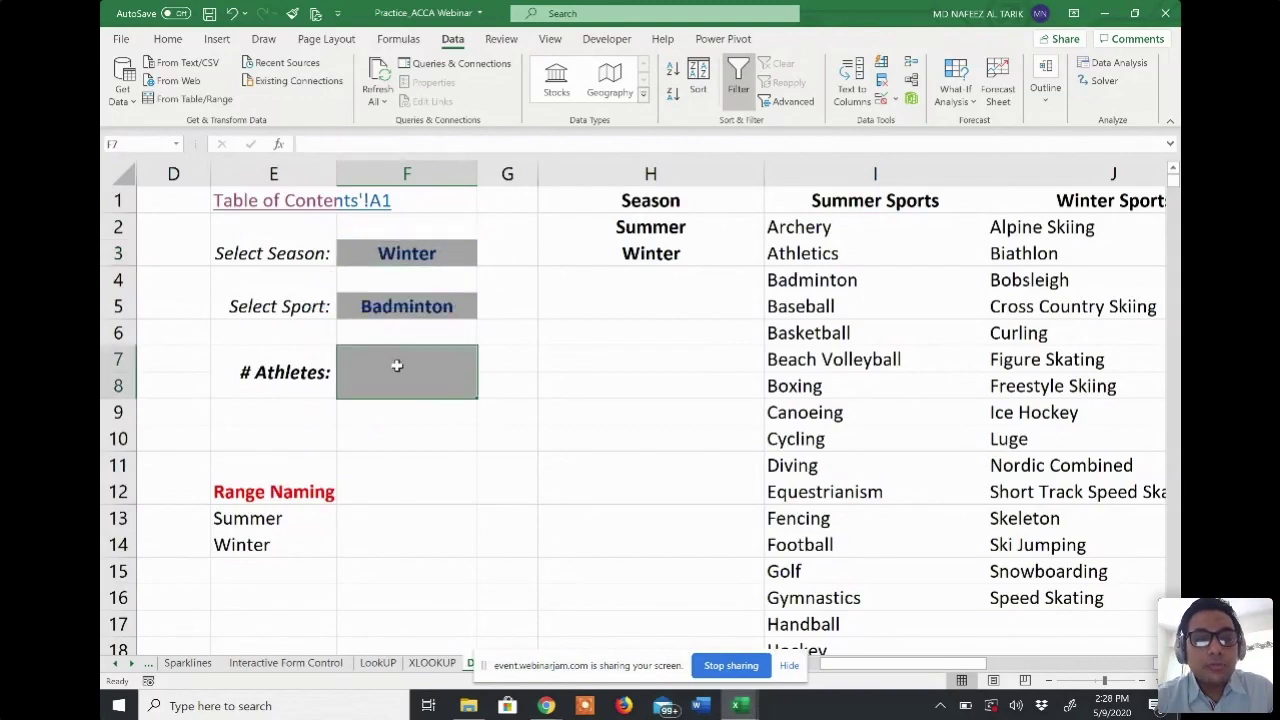
{"action": "left_click", "coordinate": [276, 372]}
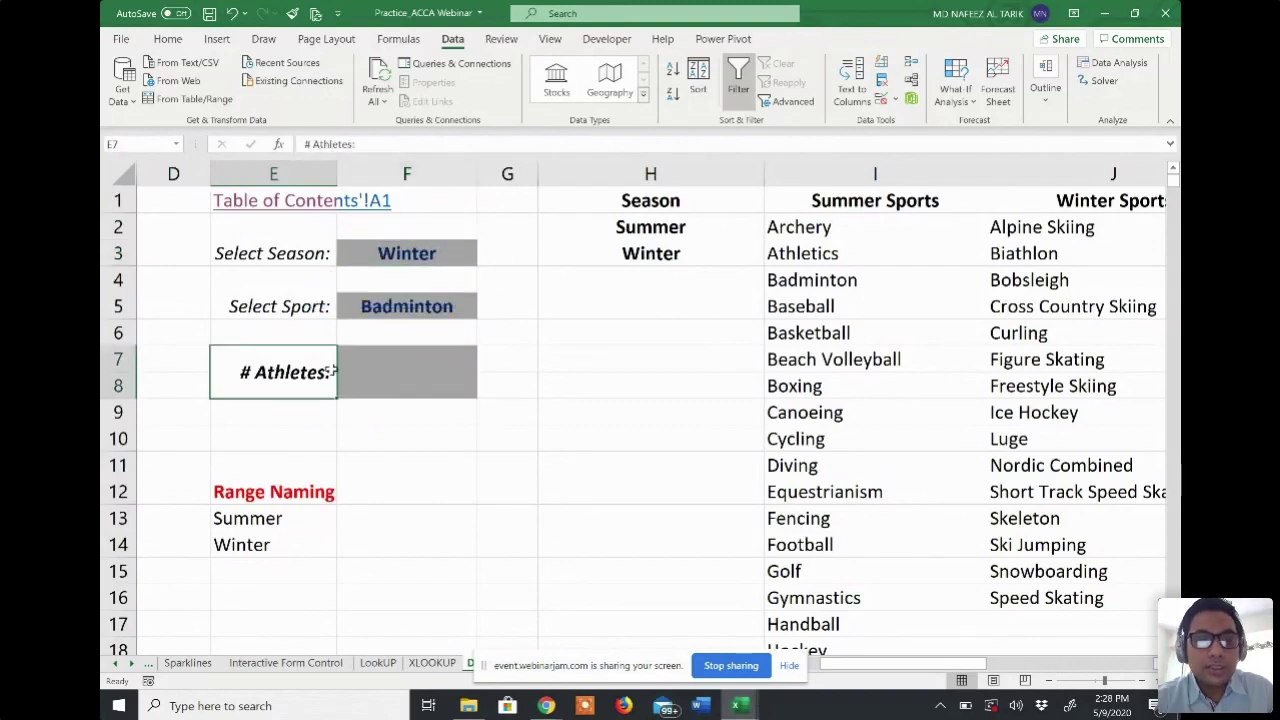
{"action": "left_click", "coordinate": [365, 368]}
{"action": "left_click", "coordinate": [420, 253]}
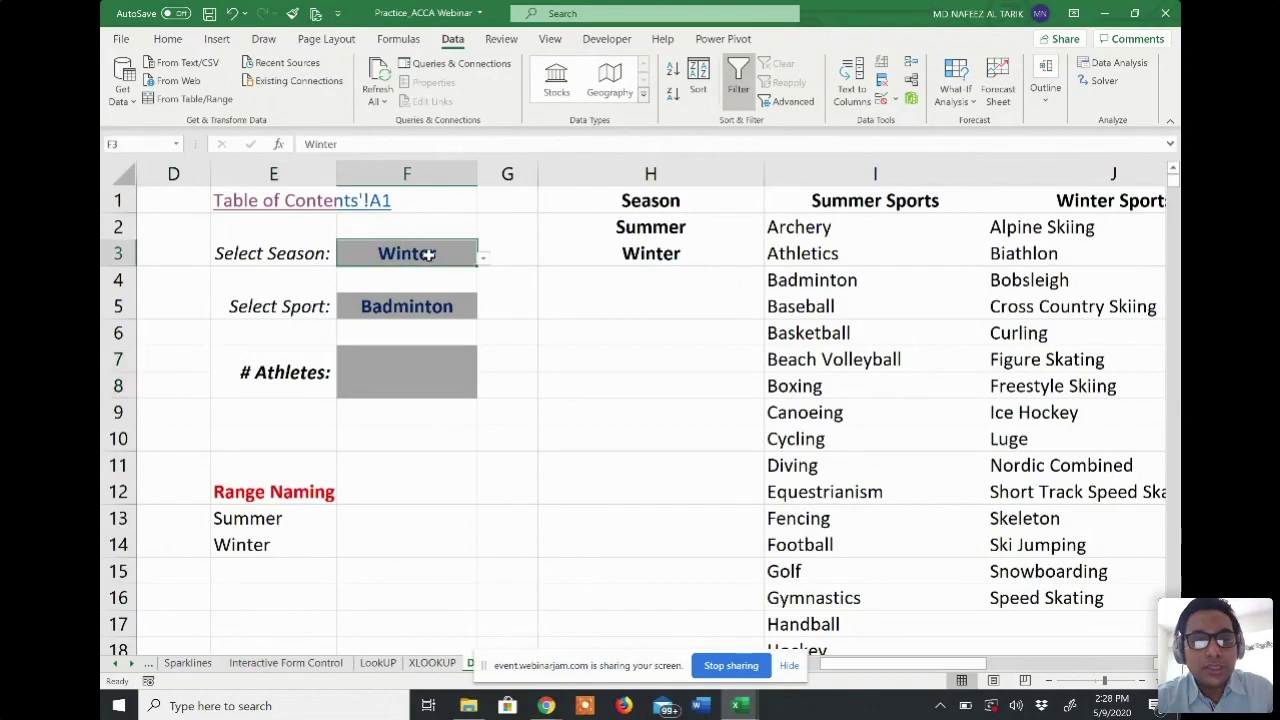
{"action": "left_click", "coordinate": [483, 259]}
{"action": "left_click", "coordinate": [462, 297]}
{"action": "left_click", "coordinate": [452, 305]}
{"action": "left_click", "coordinate": [483, 313]}
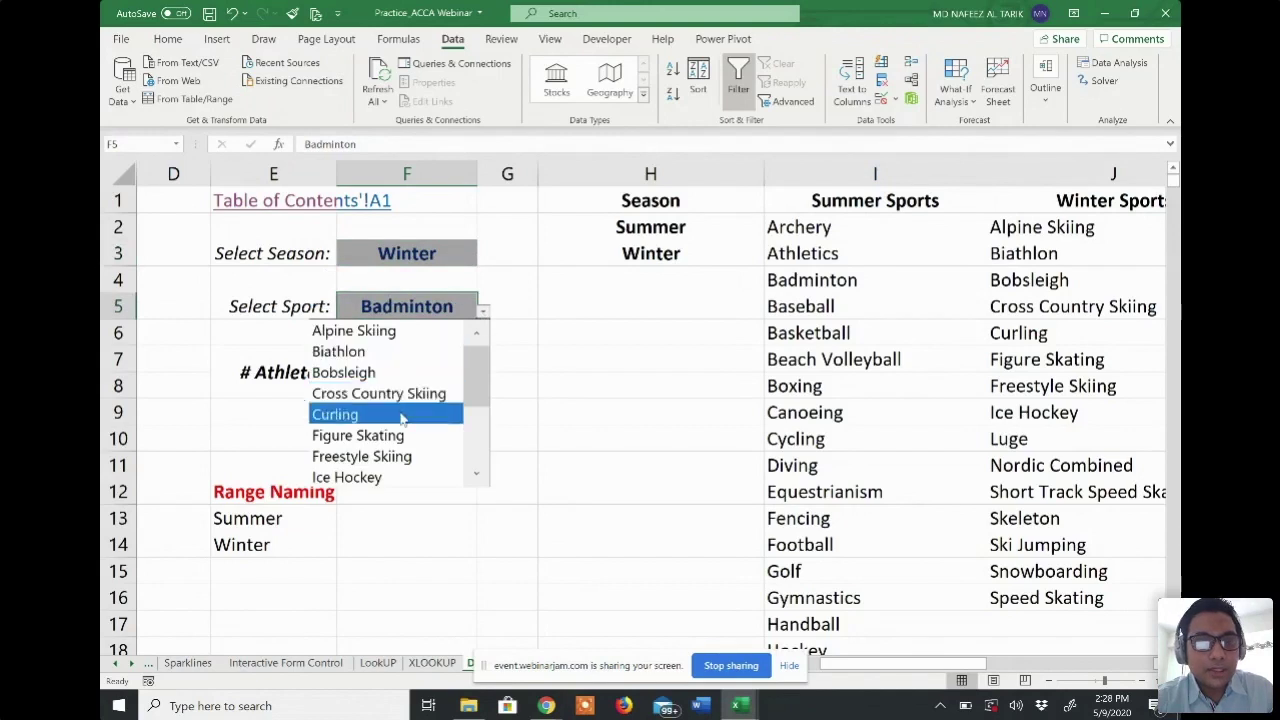
{"action": "left_click", "coordinate": [388, 477]}
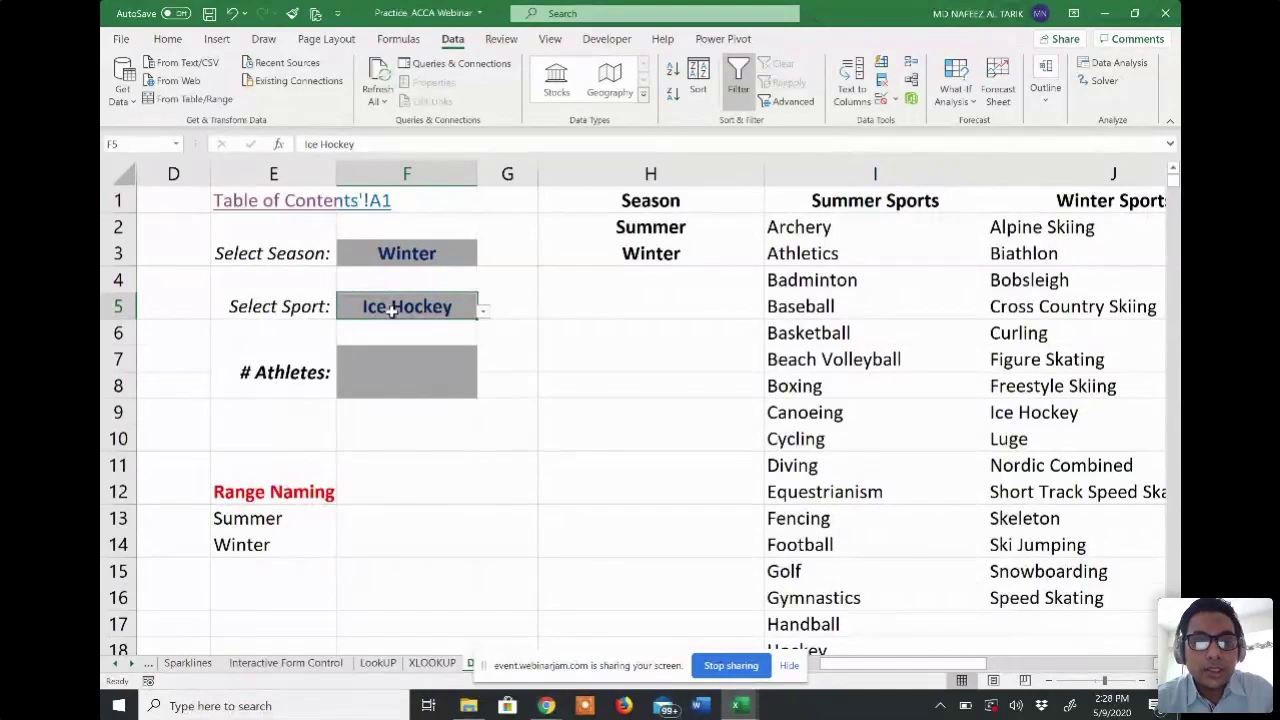
- Start a COUNTIFS formula in the # Athletes cell F7 with the season data A2:A30679 as its first criteria range
{"action": "left_click", "coordinate": [404, 360]}
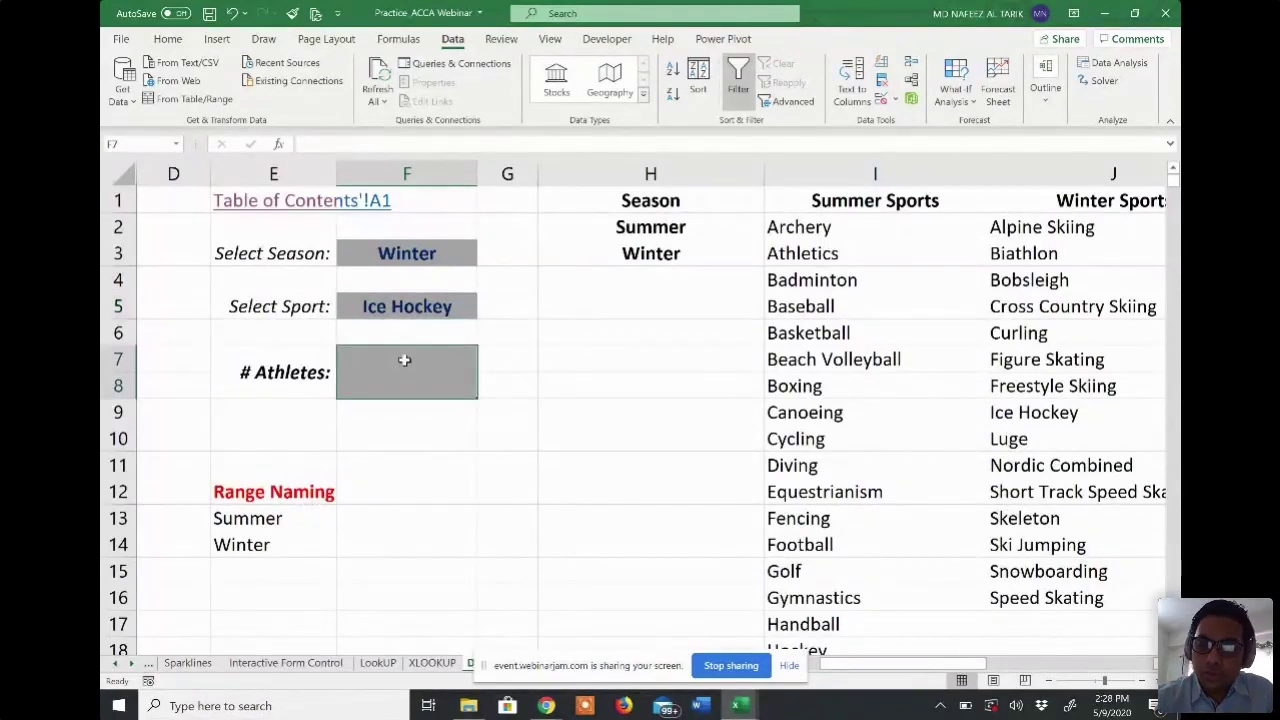
{"action": "type", "text": "=cou"}
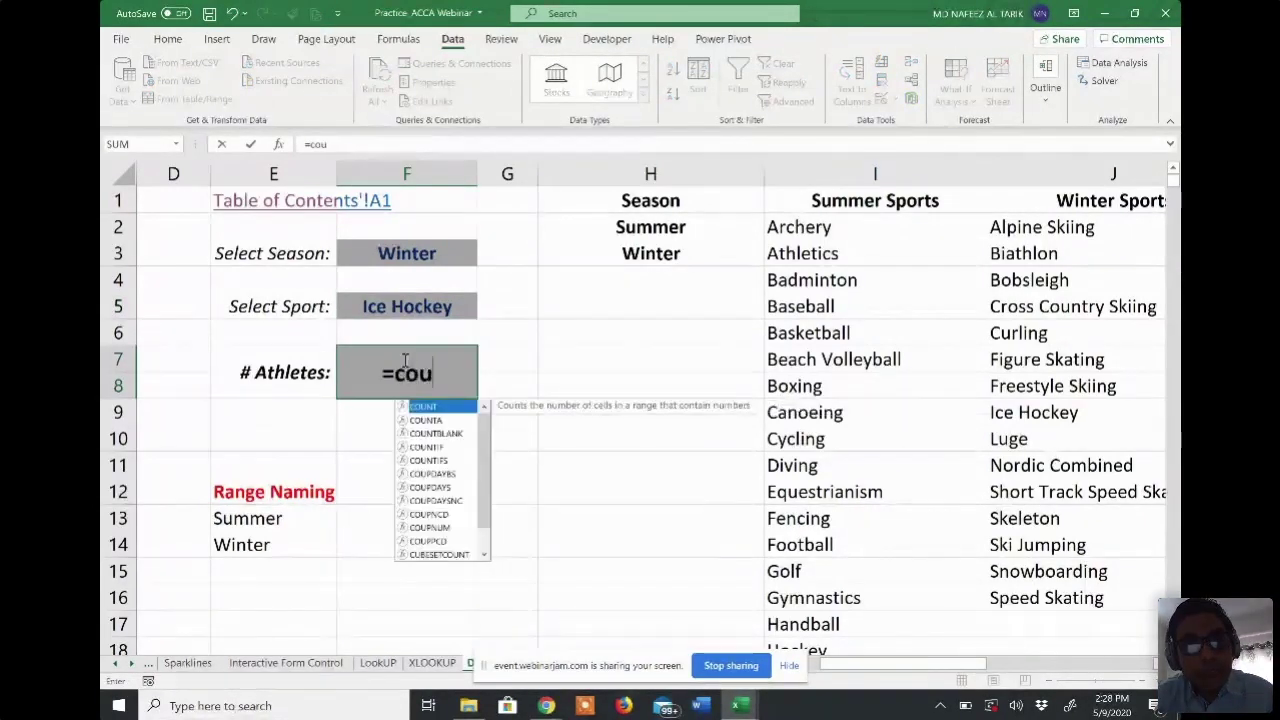
{"action": "type", "text": "ntifs"}
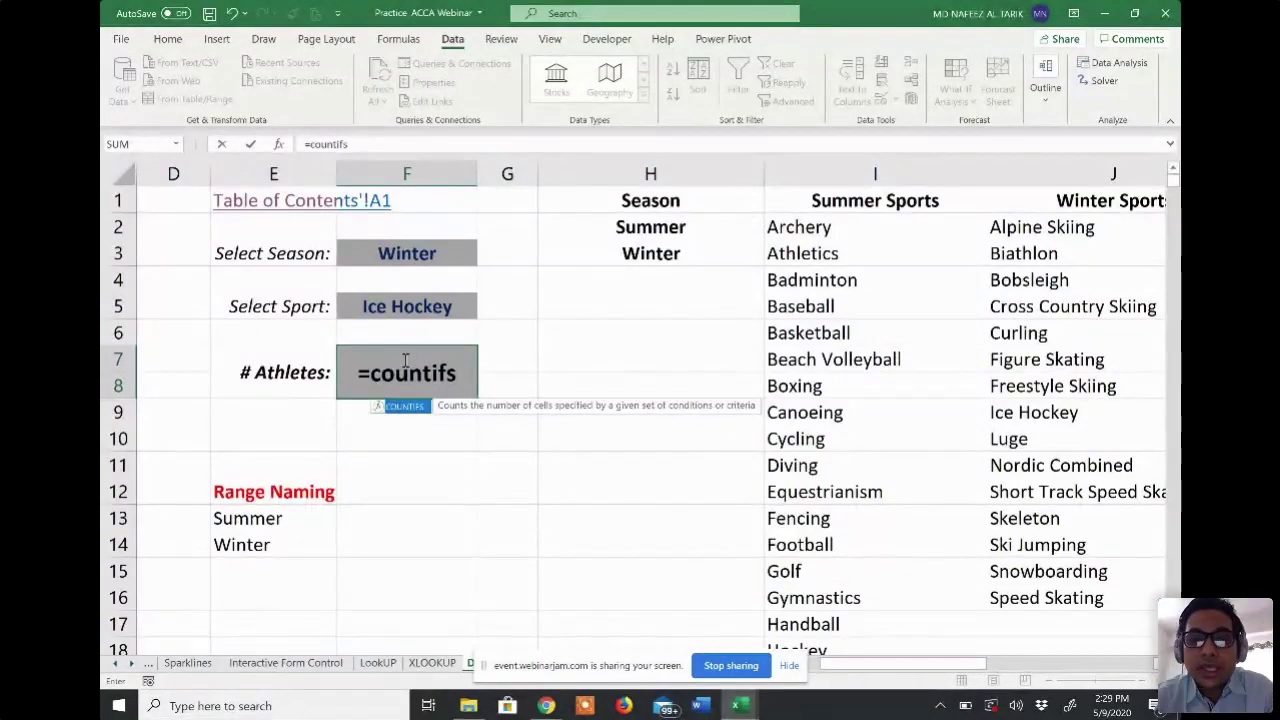
{"action": "key", "text": "Tab"}
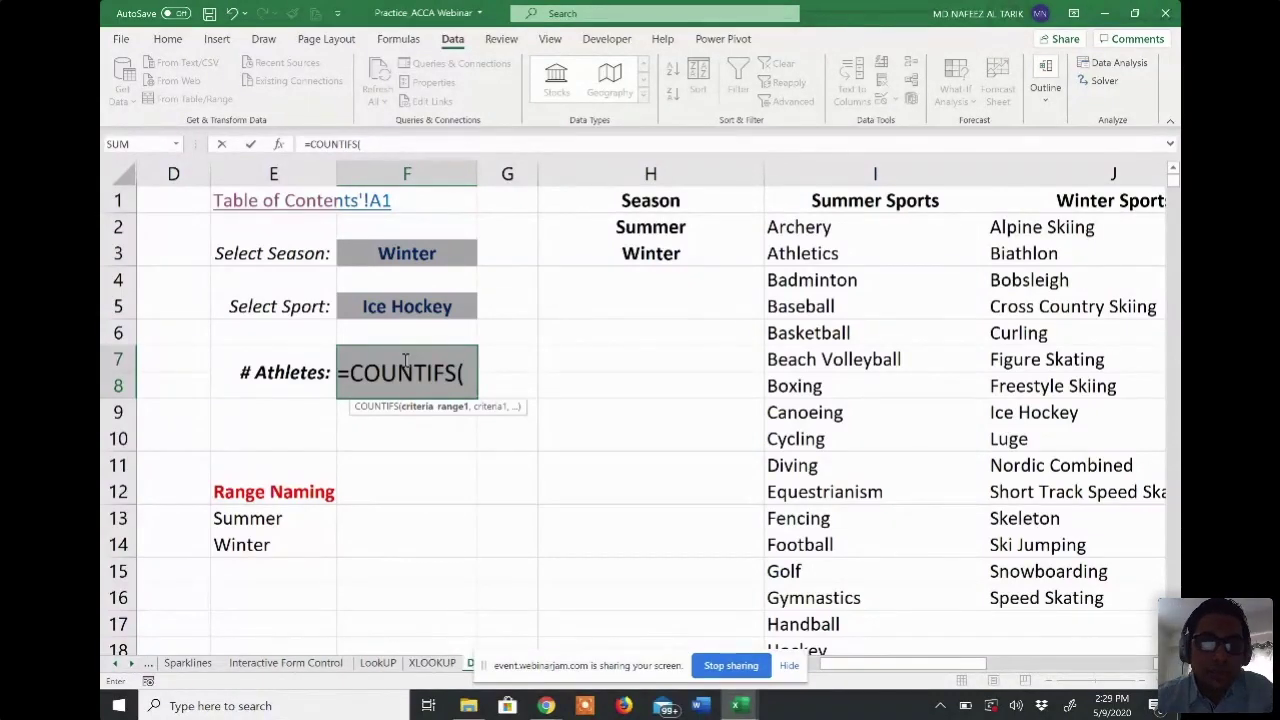
{"action": "key", "text": "ctrl+Home"}
{"action": "key", "text": "Down"}
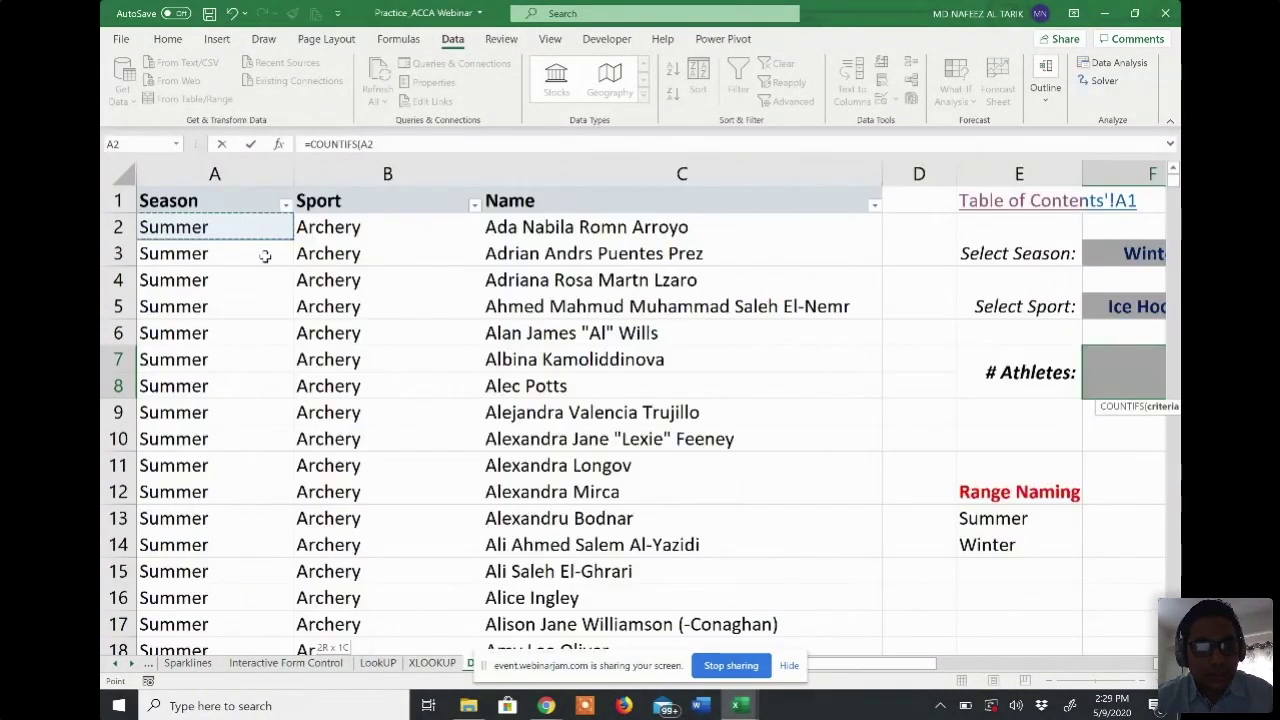
{"action": "key", "text": "ctrl+shift+Down"}
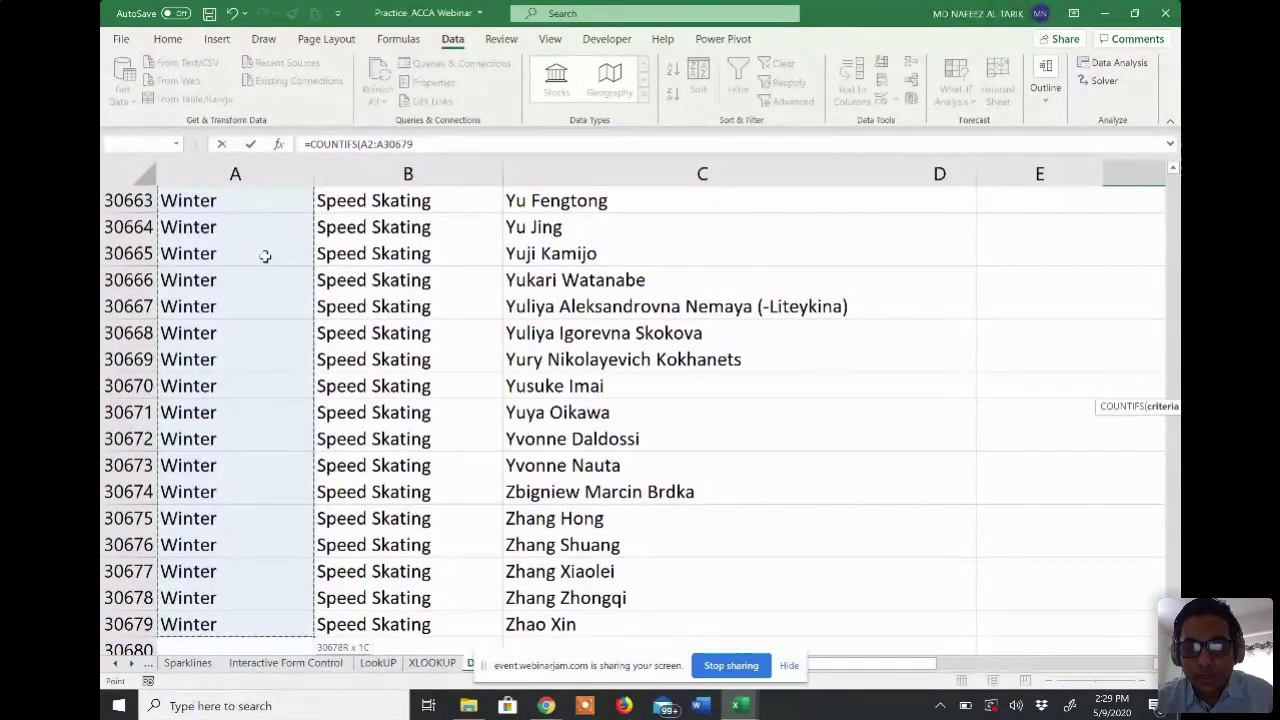
{"action": "type", "text": ","}
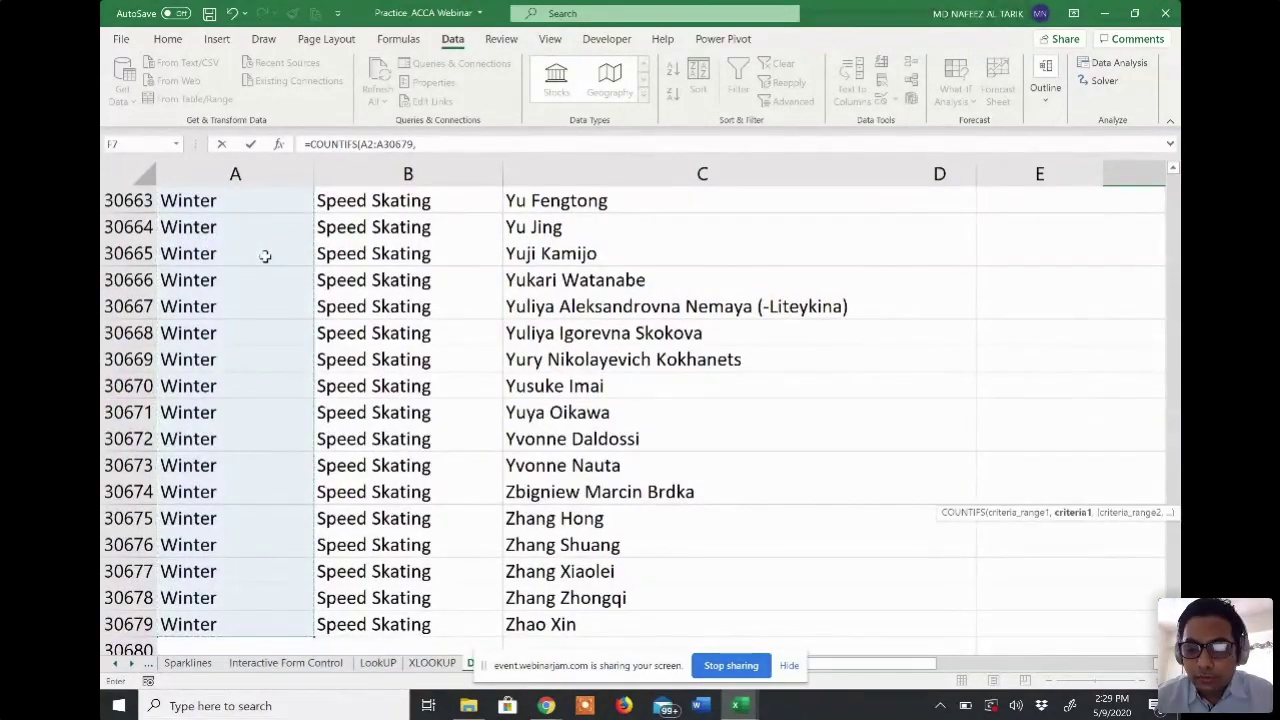
- Use the selected season in F3 as the first criterion of the COUNTIFS formula
{"action": "key", "text": "Up"}
{"action": "key", "text": "Up"}
{"action": "key", "text": "Up"}
{"action": "key", "text": "Up"}
{"action": "key", "text": "Up"}
{"action": "key", "text": "Up"}
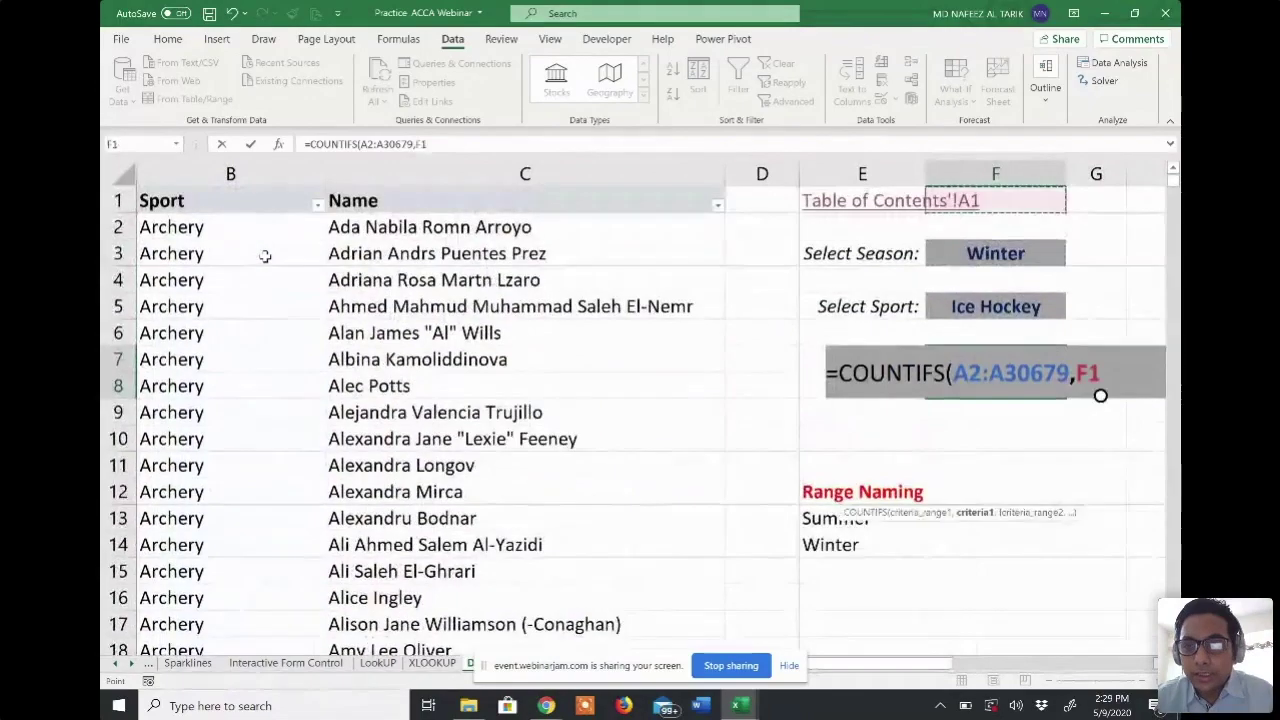
{"action": "left_click", "coordinate": [980, 255]}
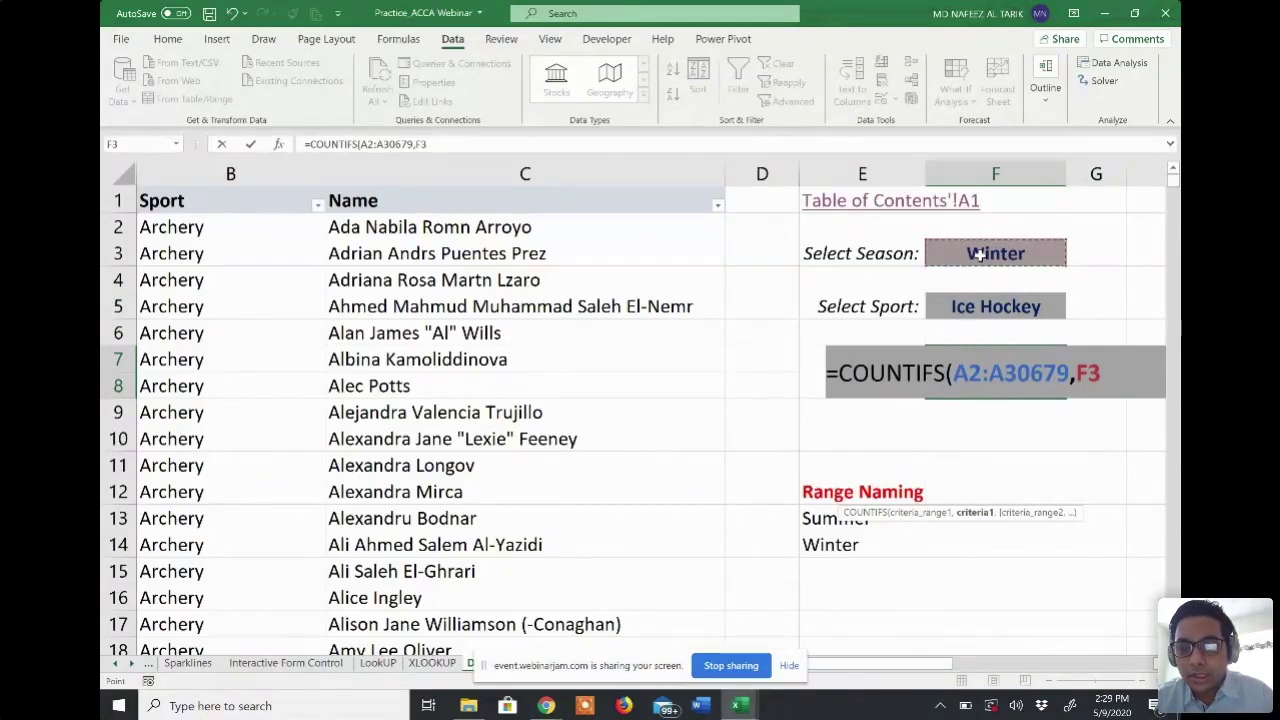
{"action": "type", "text": ","}
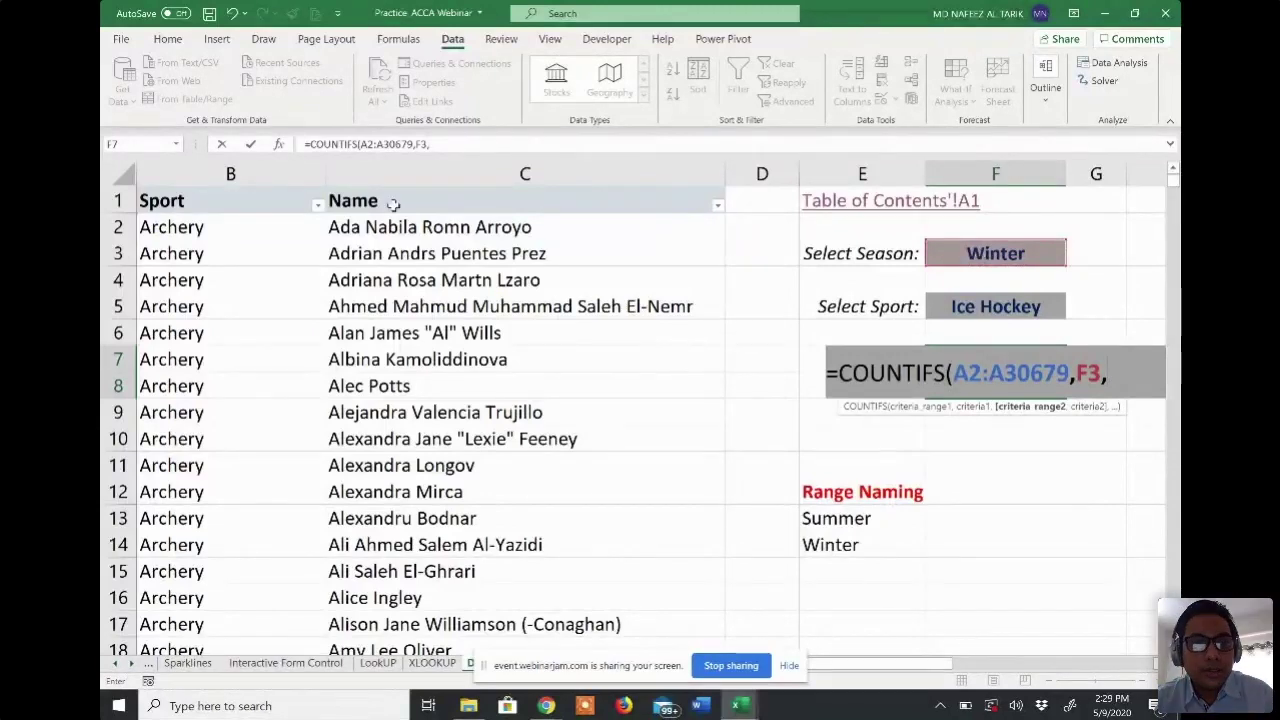
- Complete the COUNTIFS formula with the sport data B2:B30679 as second criteria range and F5 as its criterion
{"action": "left_click", "coordinate": [280, 202]}
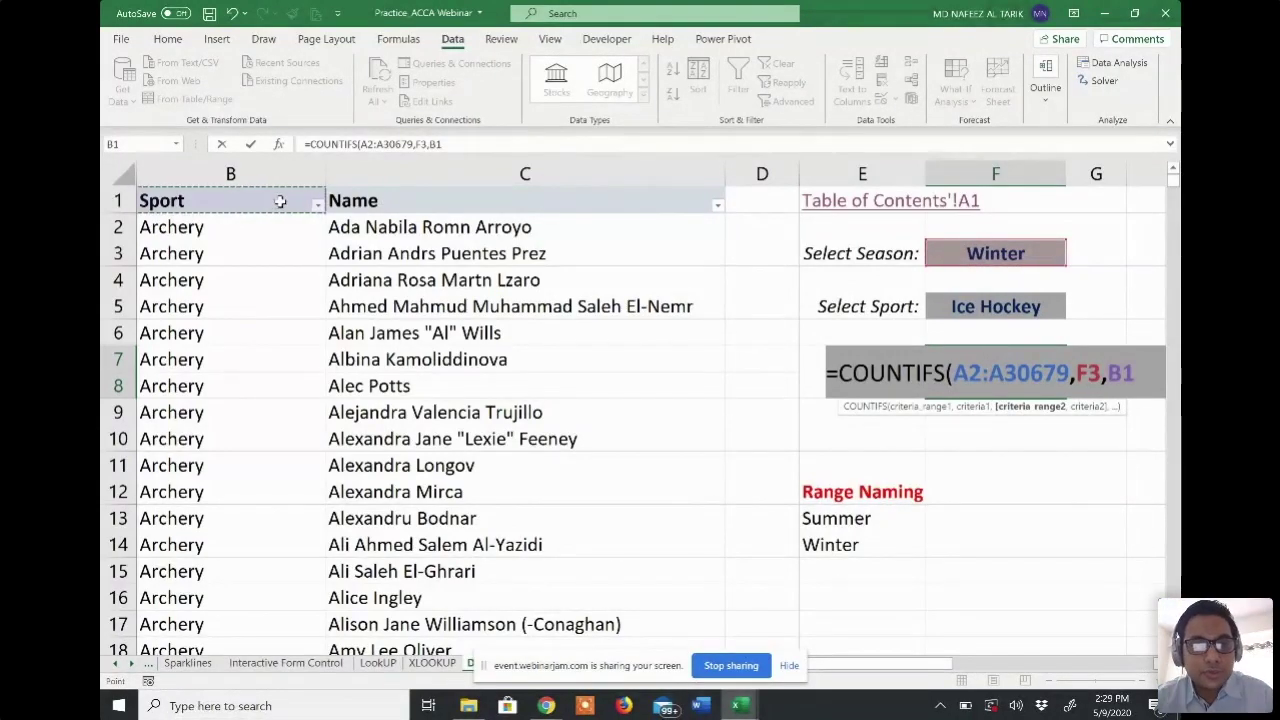
{"action": "key", "text": "Down"}
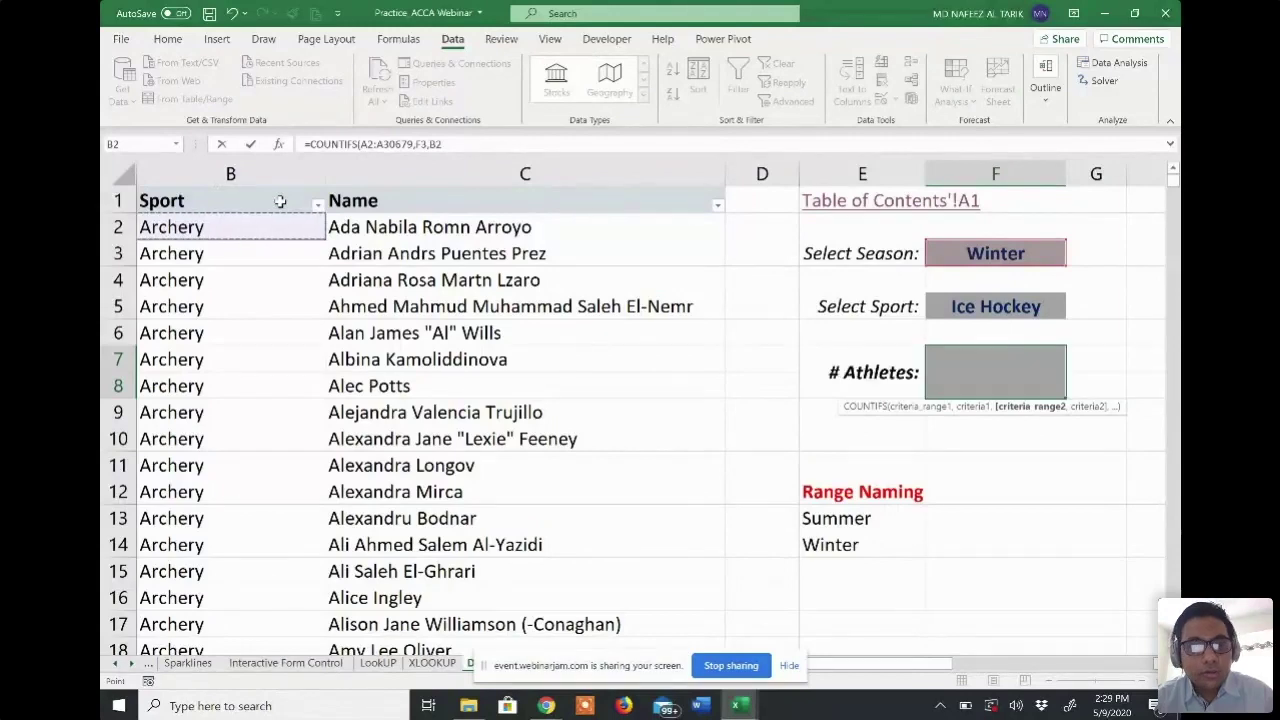
{"action": "key", "text": "ctrl+shift+Down"}
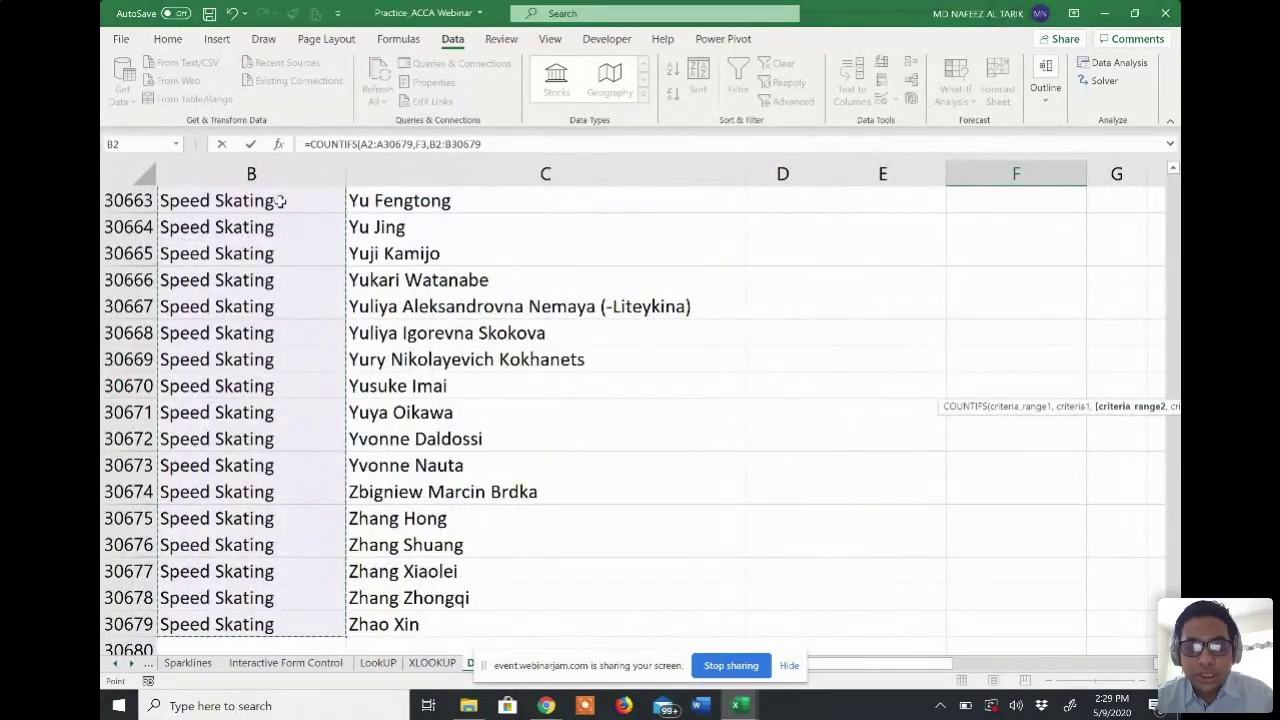
{"action": "type", "text": ","}
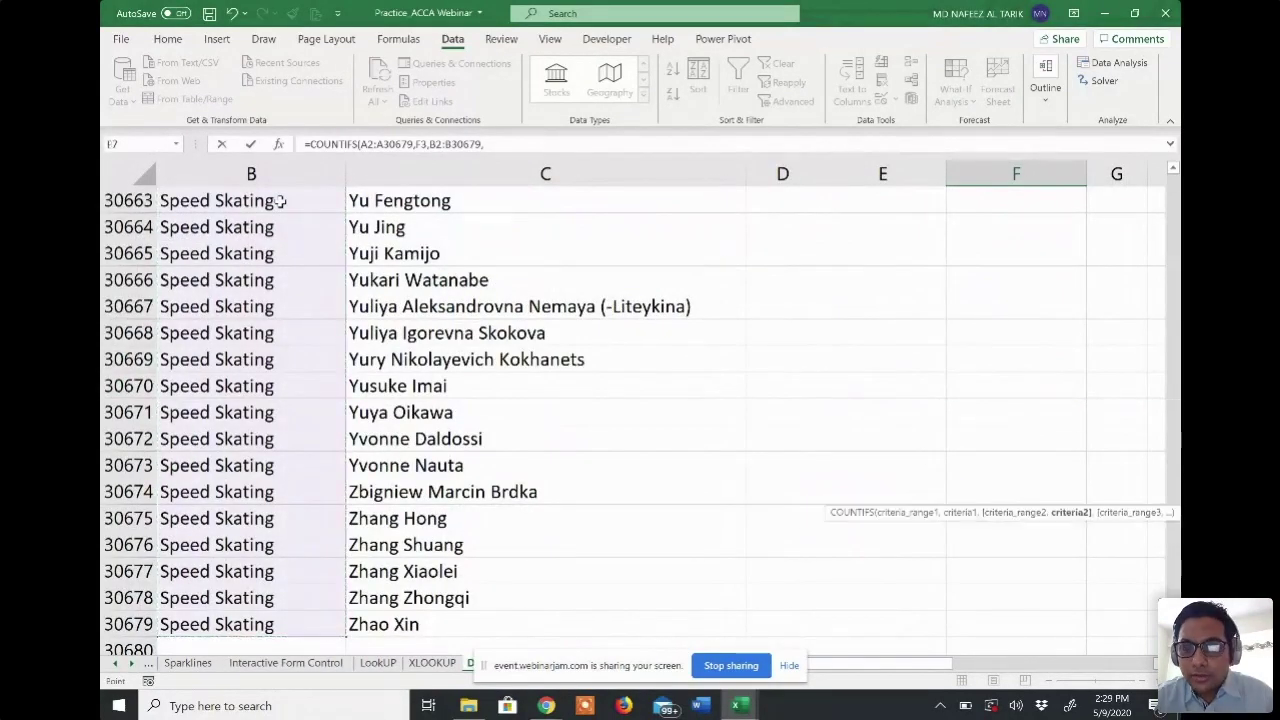
{"action": "key", "text": "Up"}
{"action": "key", "text": "Up"}
{"action": "key", "text": "Up"}
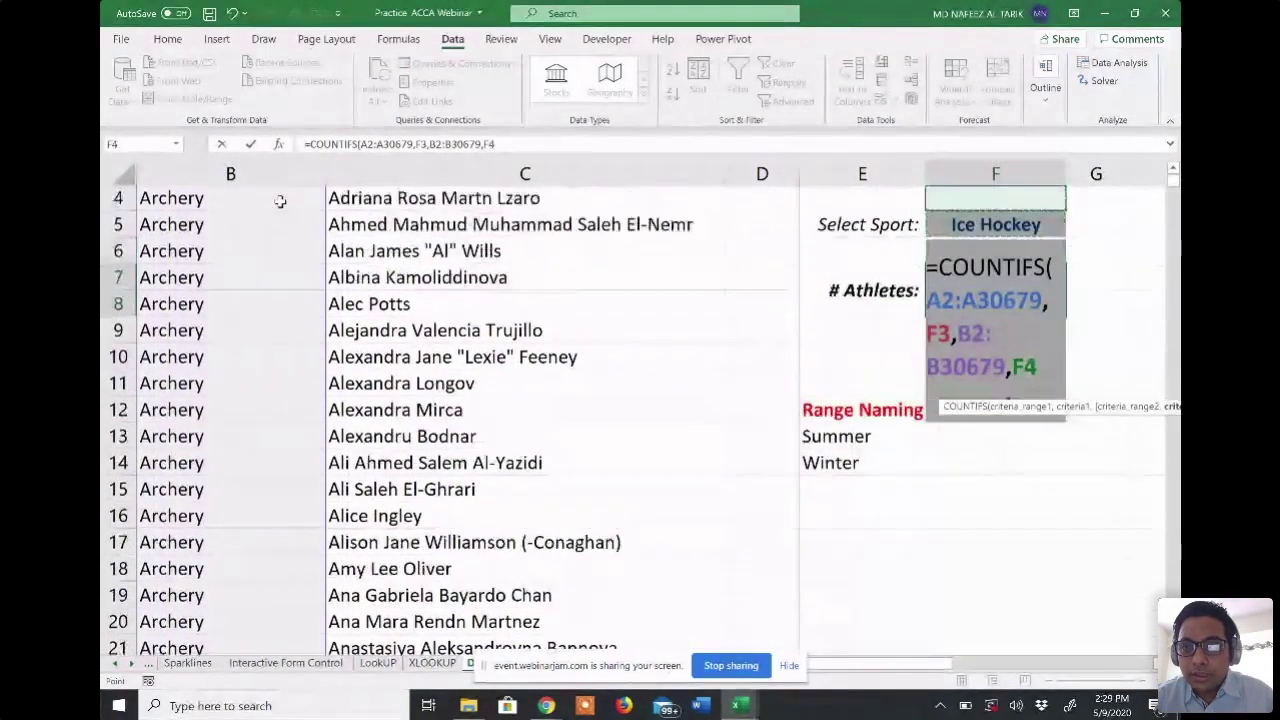
{"action": "key", "text": "Down"}
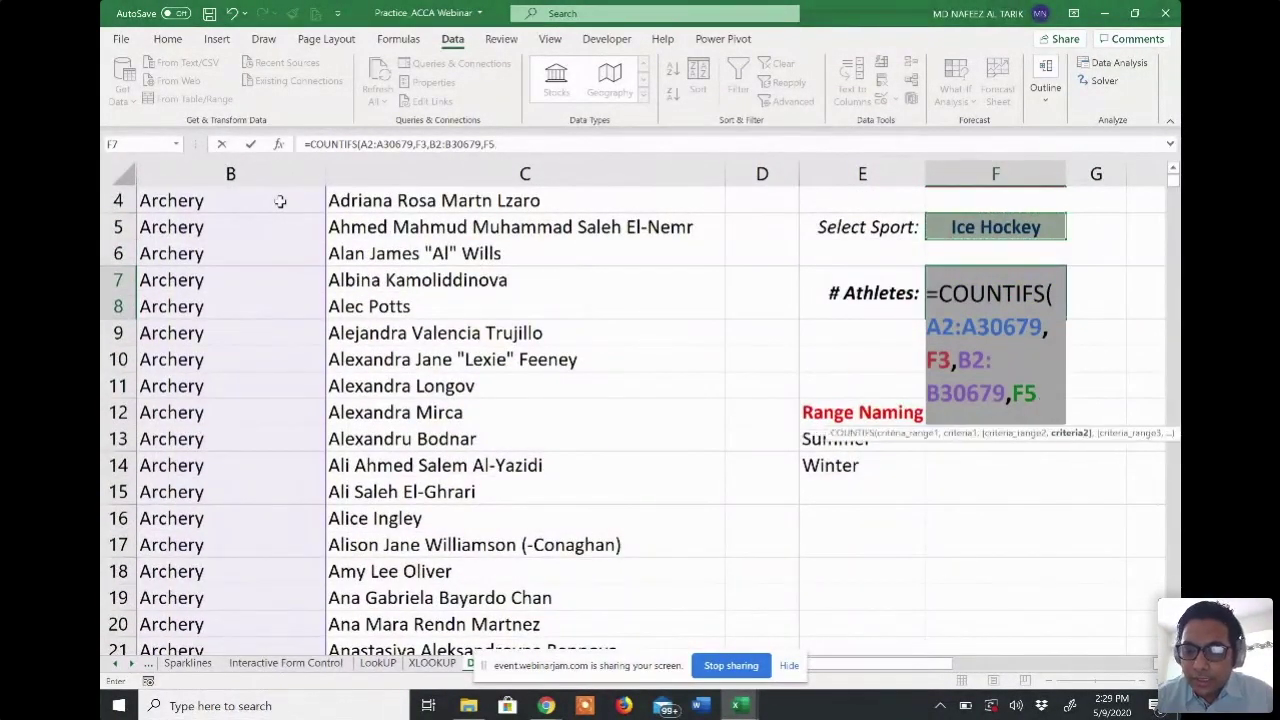
{"action": "type", "text": ")"}
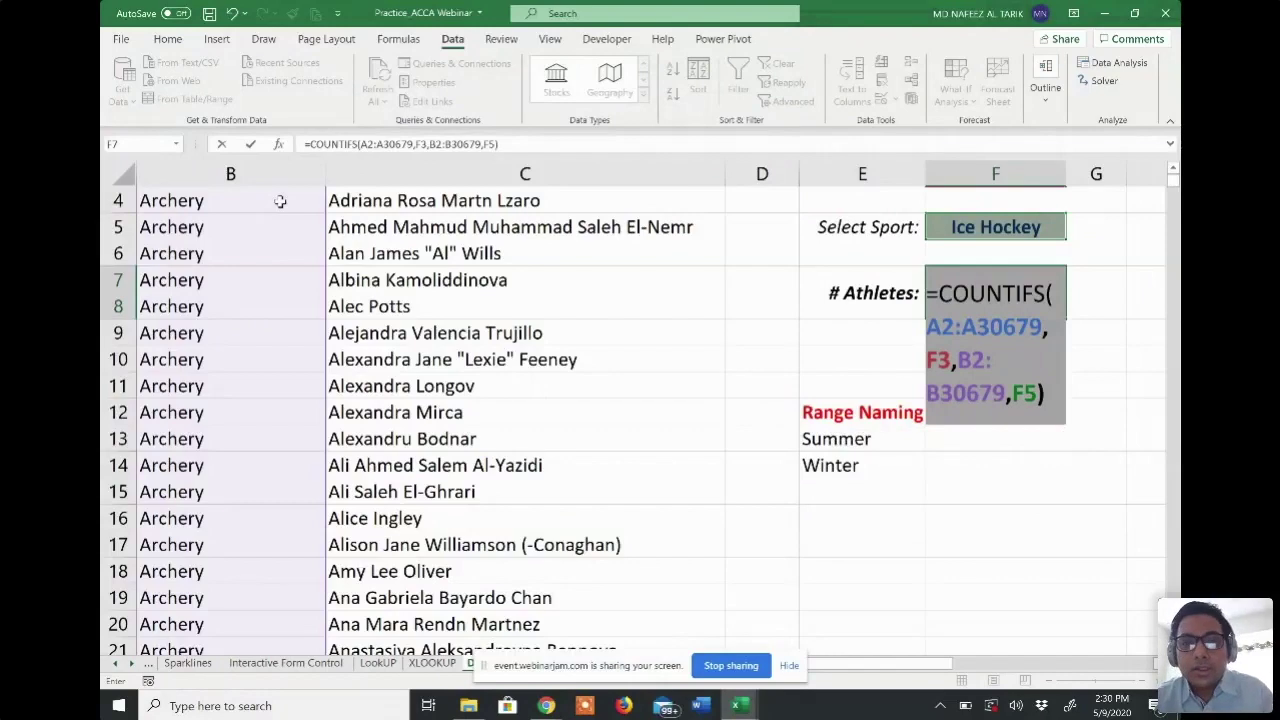
{"action": "key", "text": "Return"}
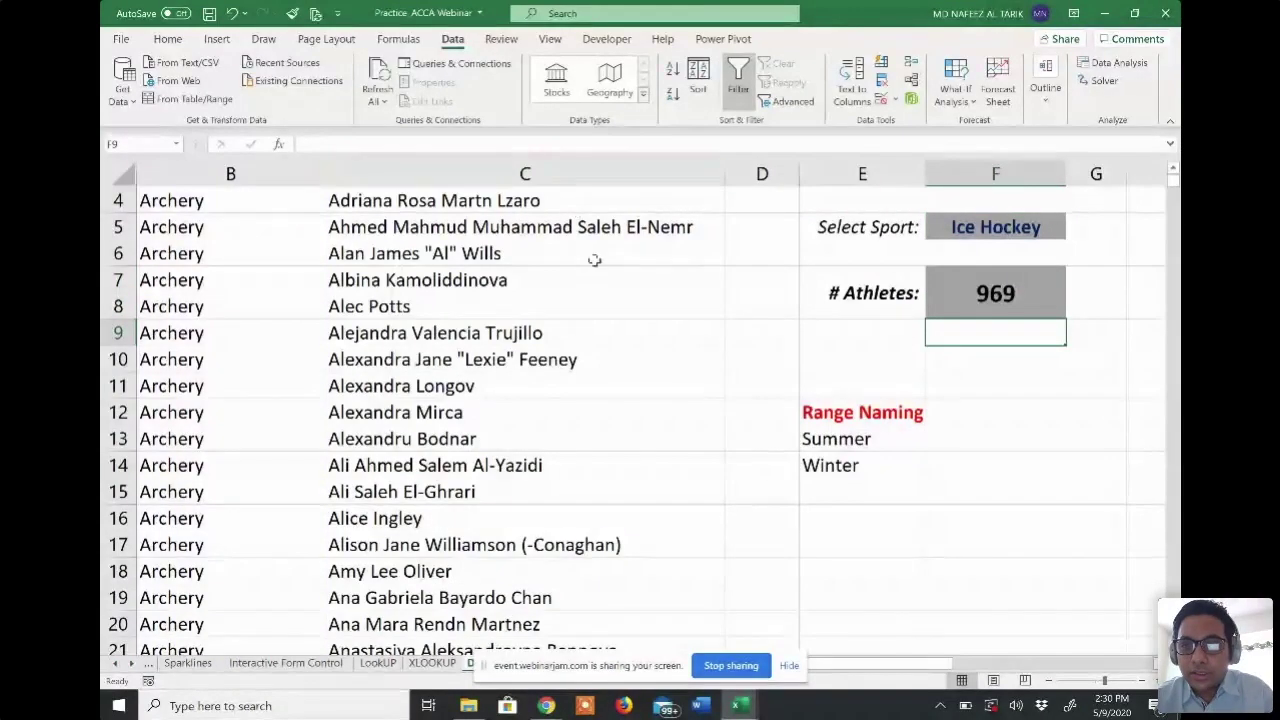
- Review the COUNTIFS formula in F7 together with its season cell F3 and sport cell F5
{"action": "scroll", "coordinate": [900, 290], "scroll_direction": "up", "scroll_amount": 1}
{"action": "left_click", "coordinate": [978, 256]}
{"action": "left_click", "coordinate": [986, 306]}
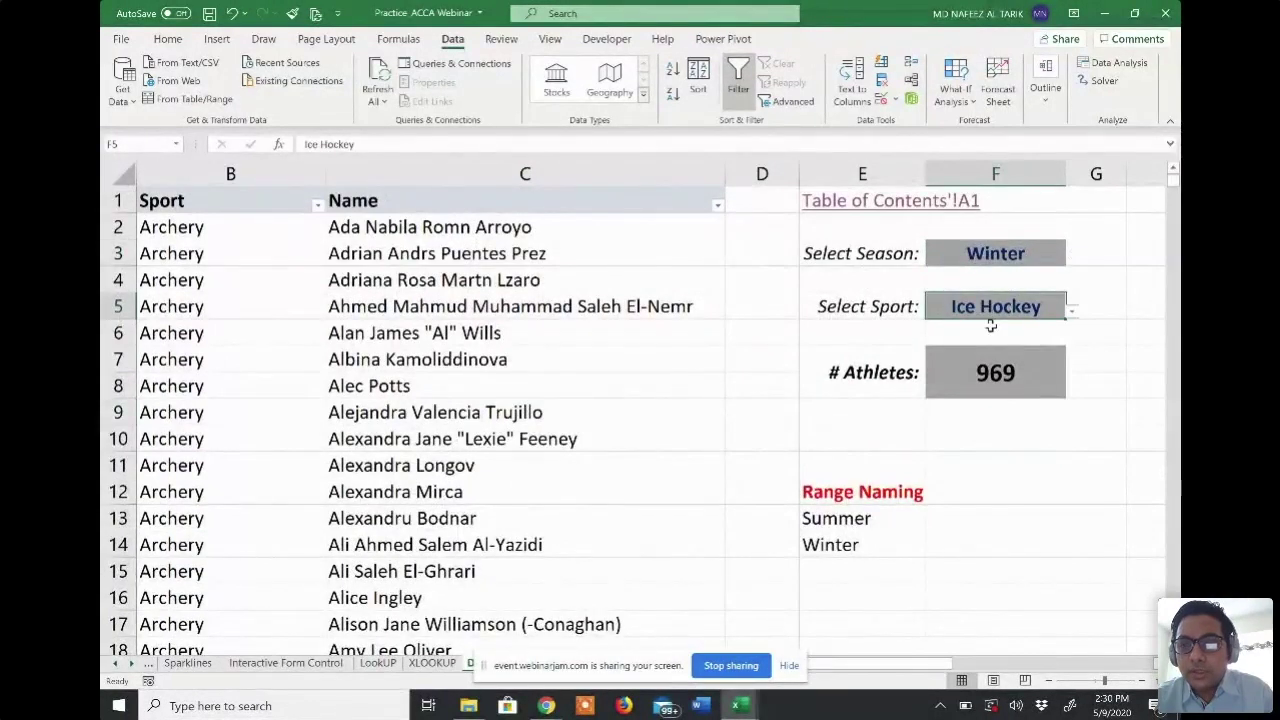
{"action": "left_click", "coordinate": [993, 376]}
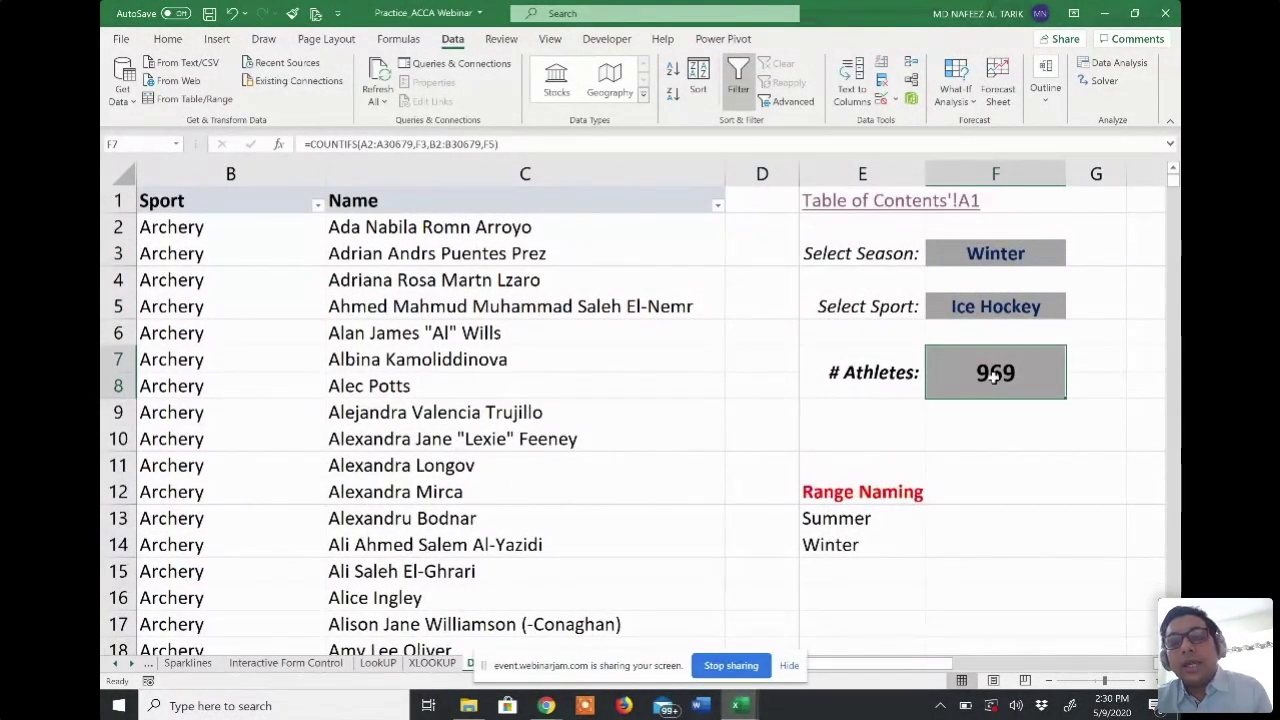
{"action": "double_click", "coordinate": [994, 377]}
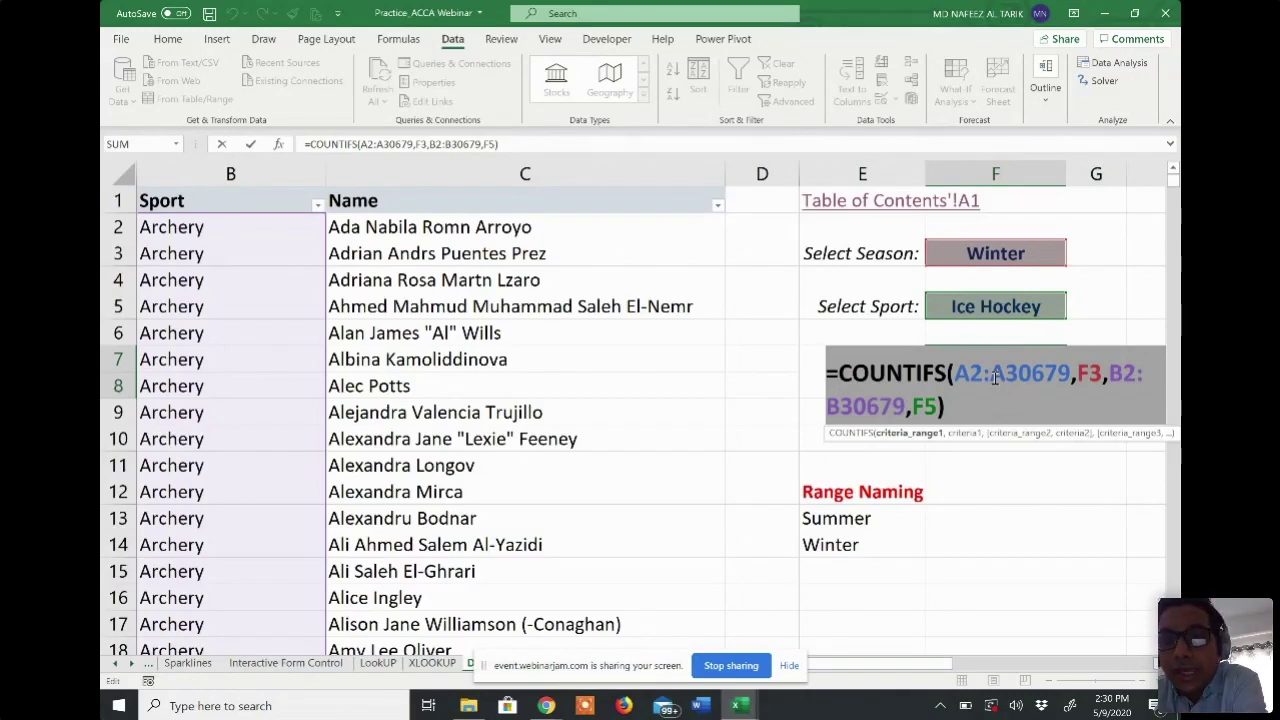
{"action": "key", "text": "Return"}
- Test the athlete count for Winter by choosing first Nordic Combined and after it Speed Skating as the sport in F5
{"action": "left_click", "coordinate": [1012, 306]}
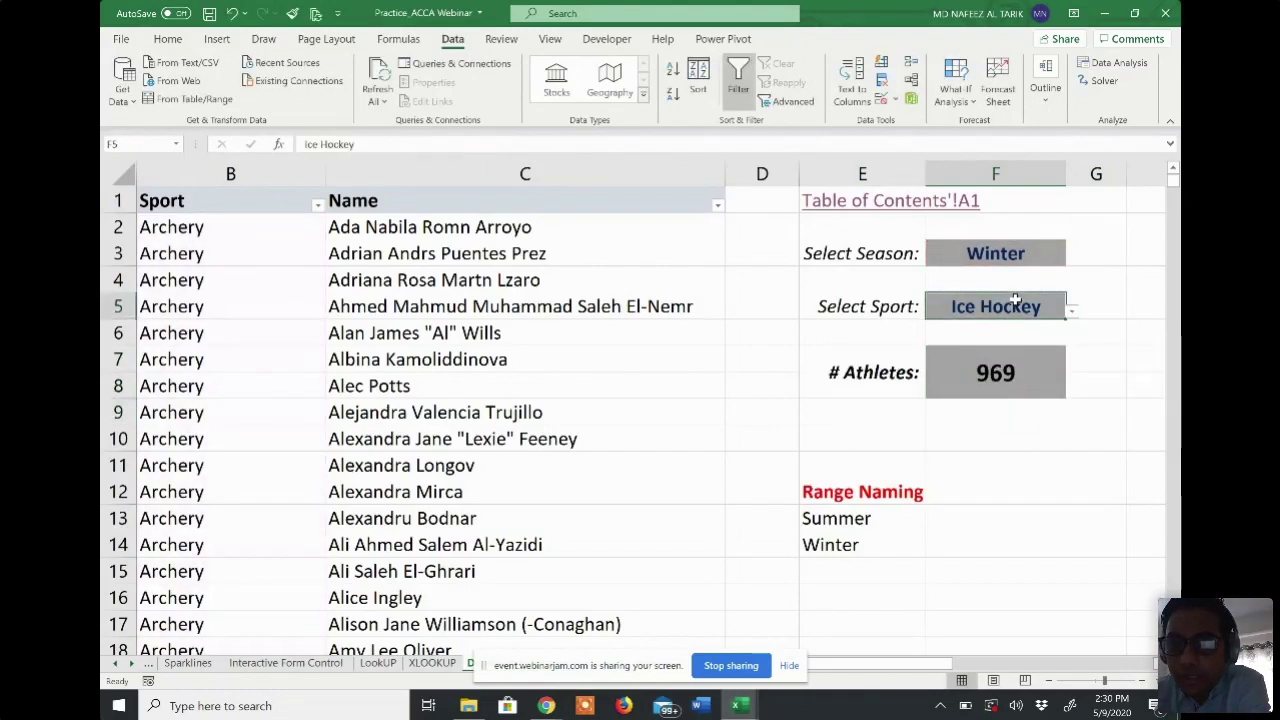
{"action": "left_click", "coordinate": [1071, 312]}
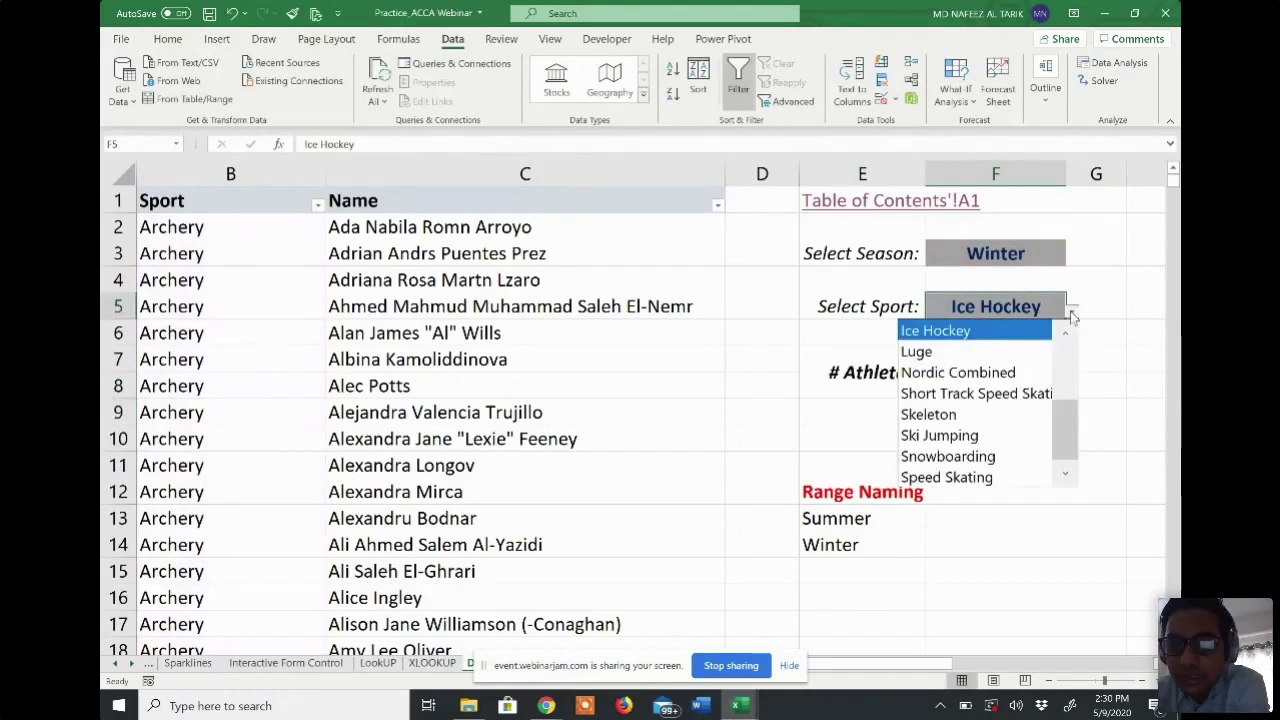
{"action": "left_click", "coordinate": [987, 372]}
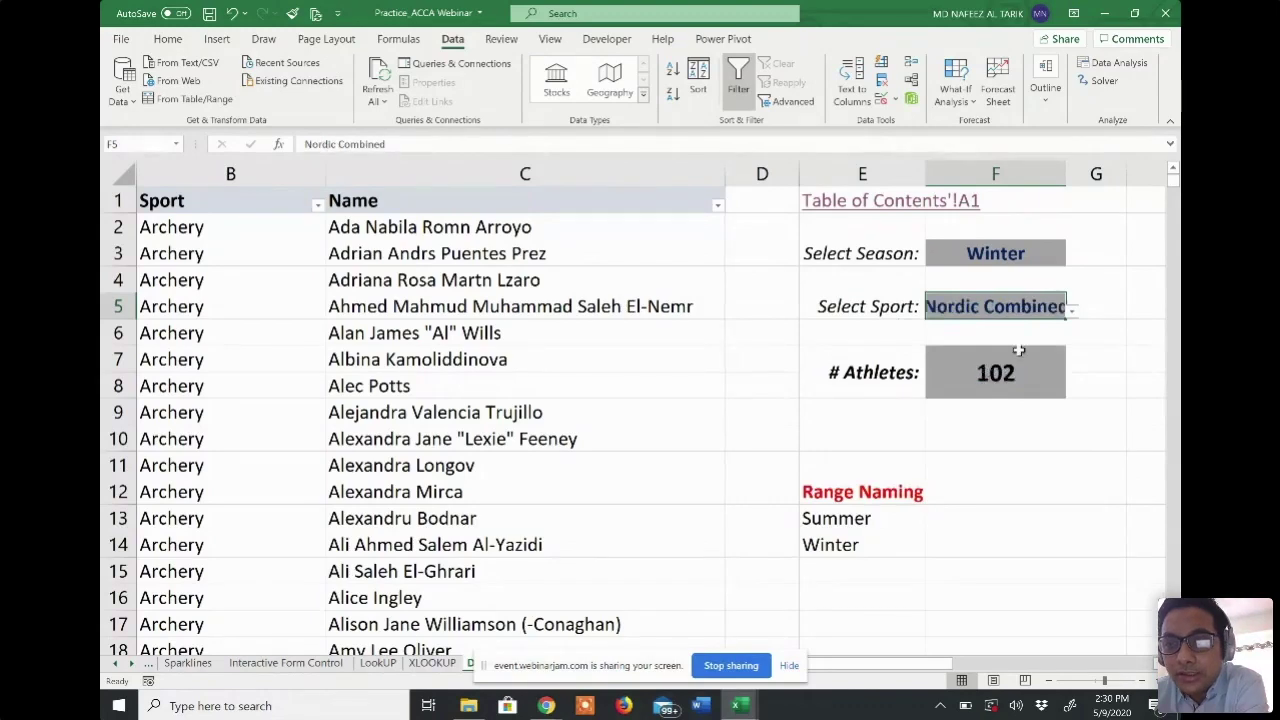
{"action": "left_click", "coordinate": [1071, 312]}
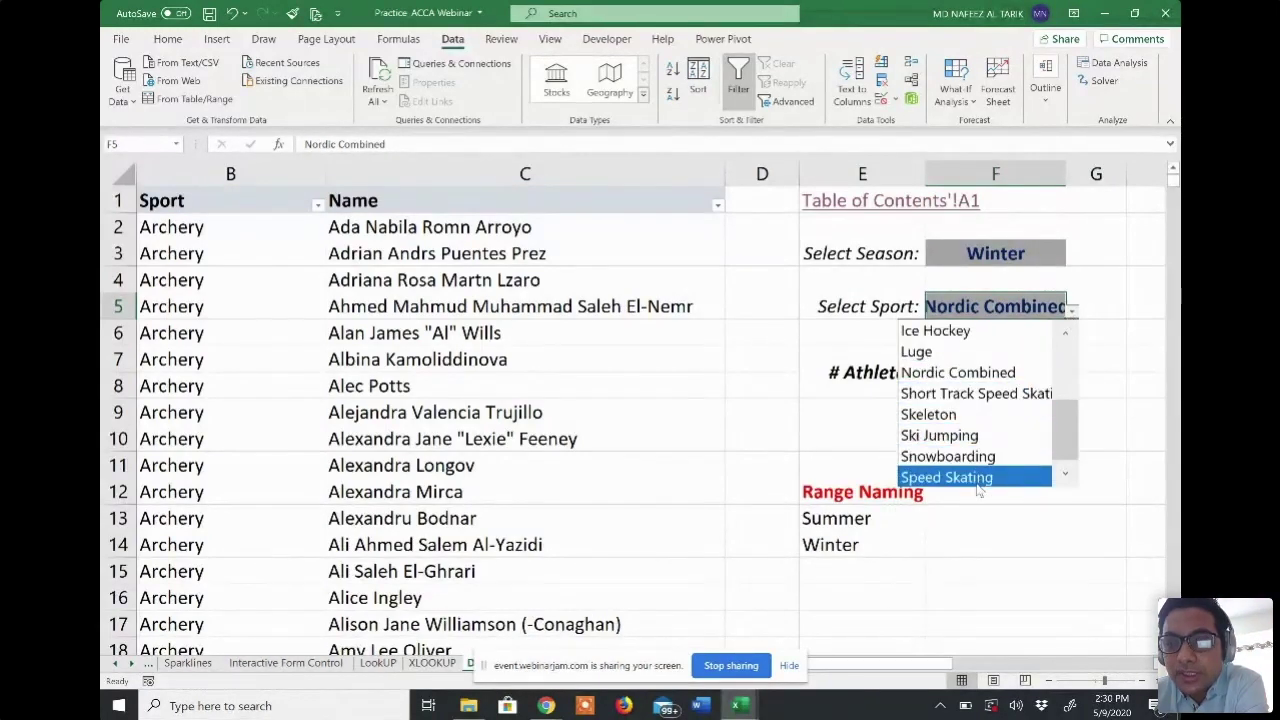
{"action": "left_click", "coordinate": [946, 477]}
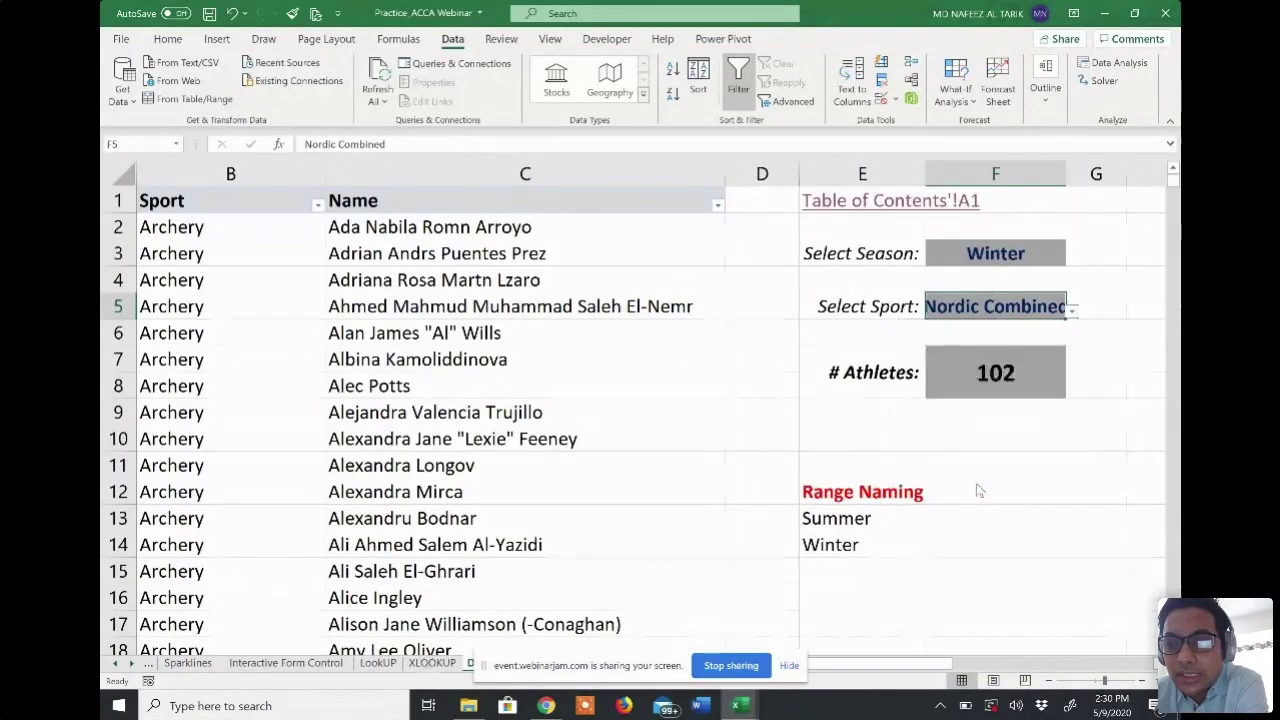
- Choose Summer as the season in F3 and Baseball as the sport in F5
{"action": "left_click", "coordinate": [1046, 254]}
{"action": "left_click", "coordinate": [1074, 259]}
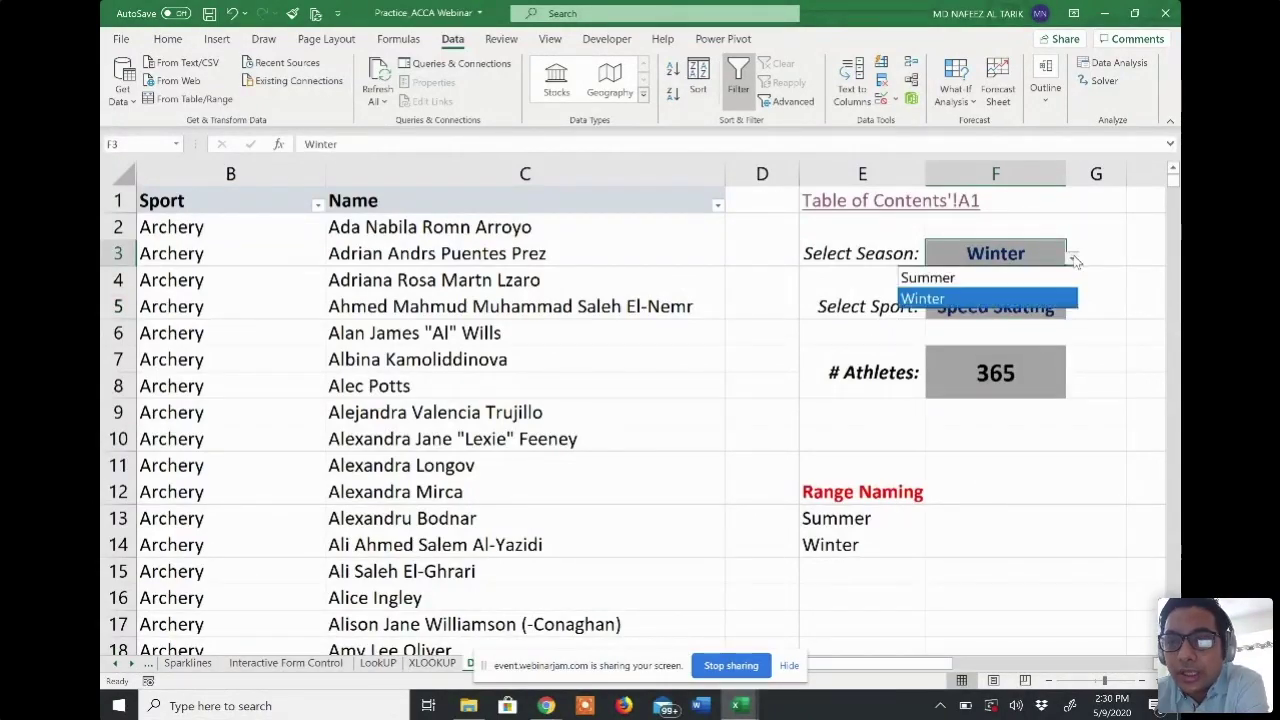
{"action": "left_click", "coordinate": [1040, 277]}
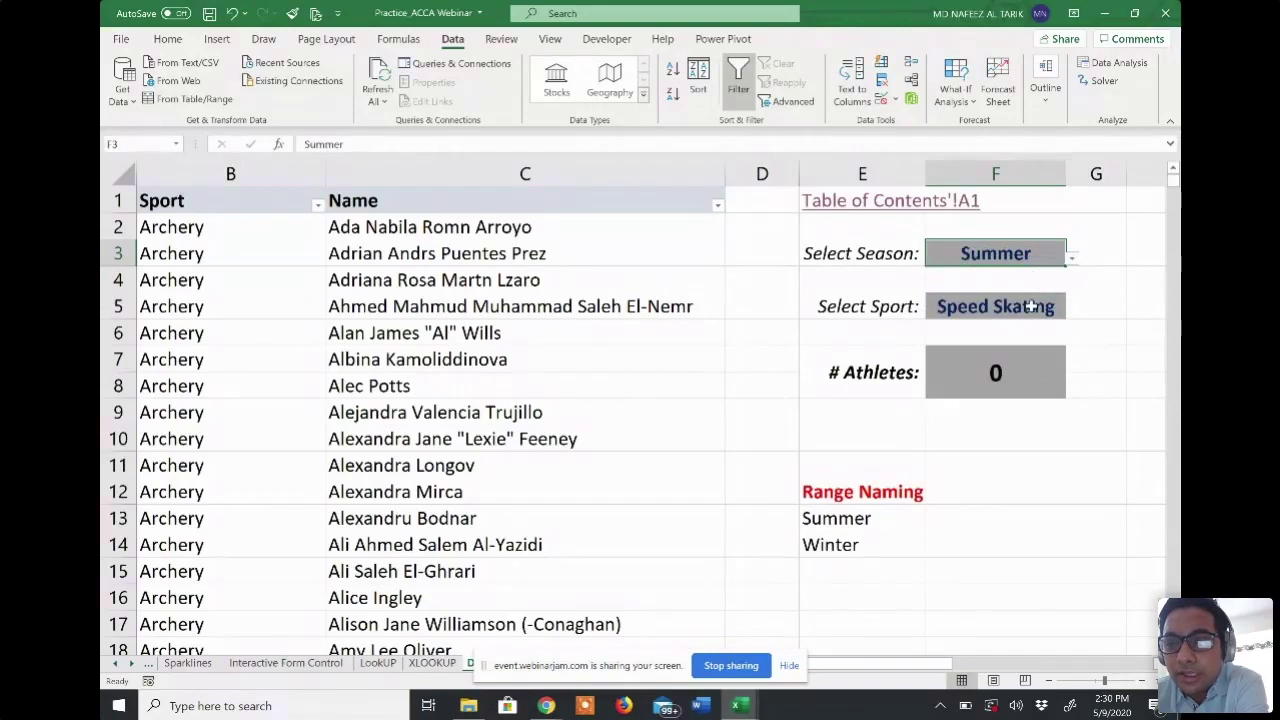
{"action": "left_click", "coordinate": [1031, 307]}
{"action": "left_click", "coordinate": [1070, 311]}
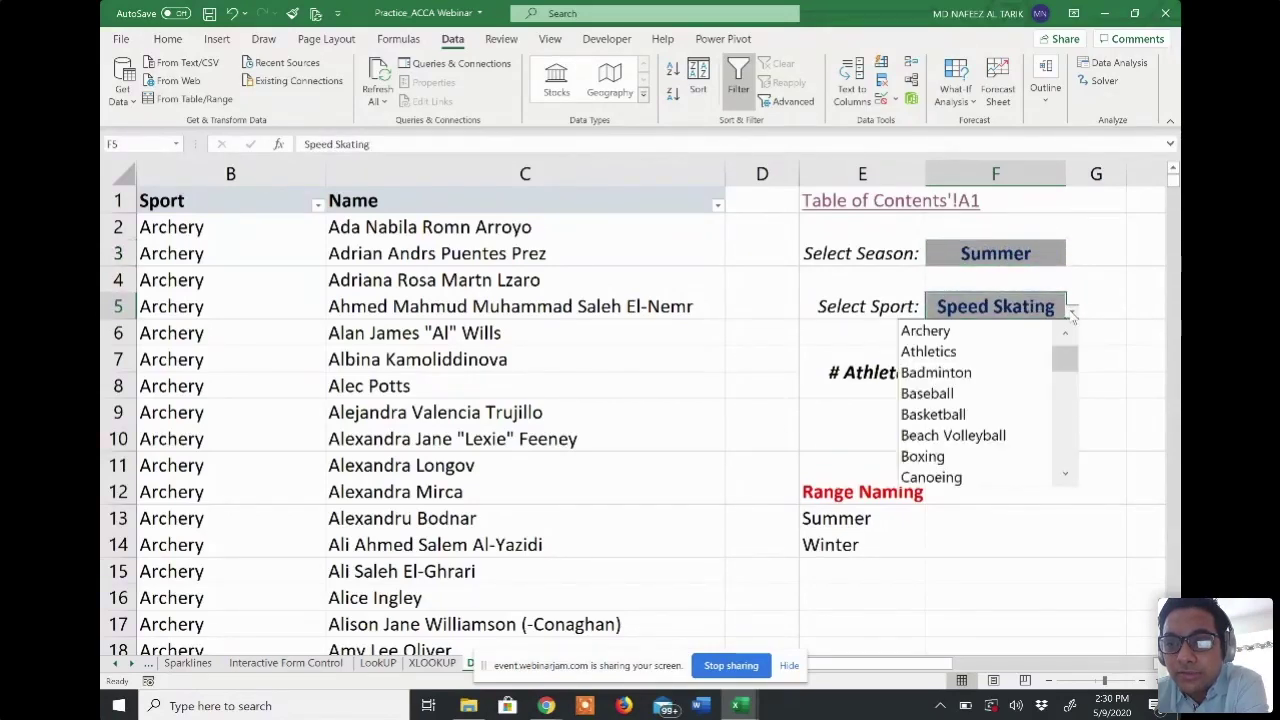
{"action": "left_click", "coordinate": [990, 396]}
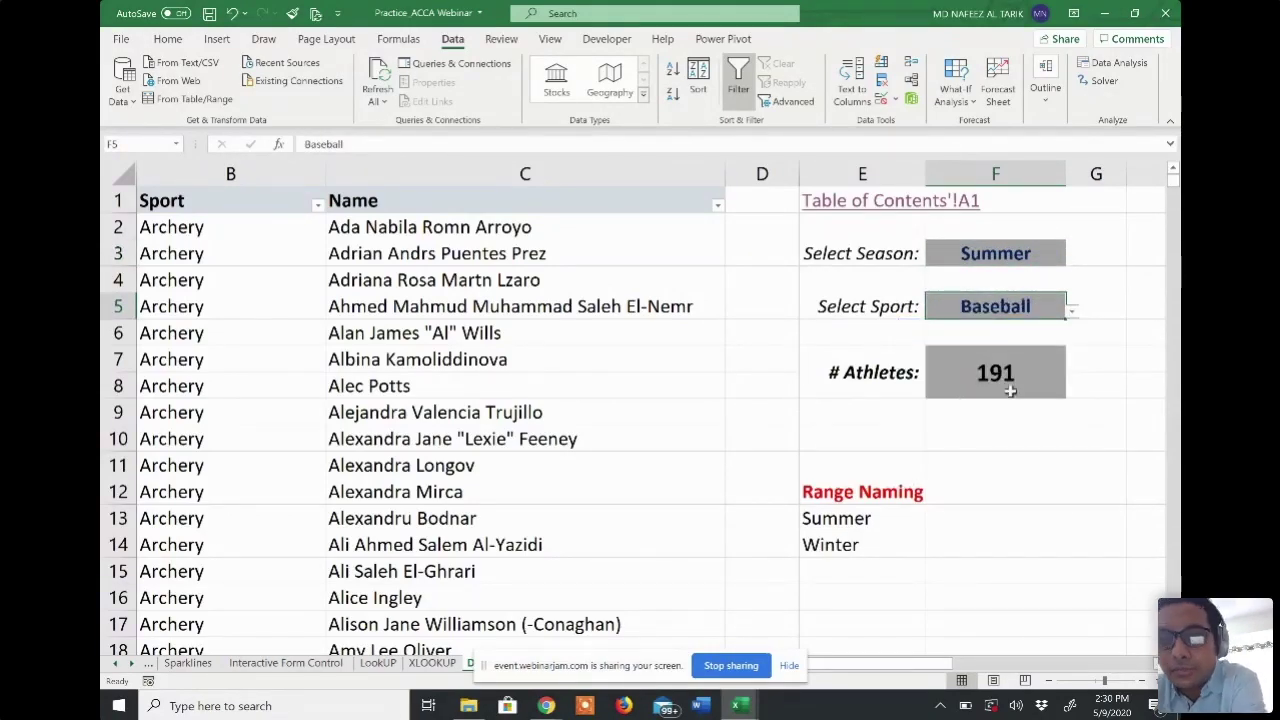
- Examine the Season, Summer Sports and Winter Sports lists in columns H to J that feed the drop-downs
{"action": "scroll", "coordinate": [957, 405], "scroll_direction": "right", "scroll_amount": 3}
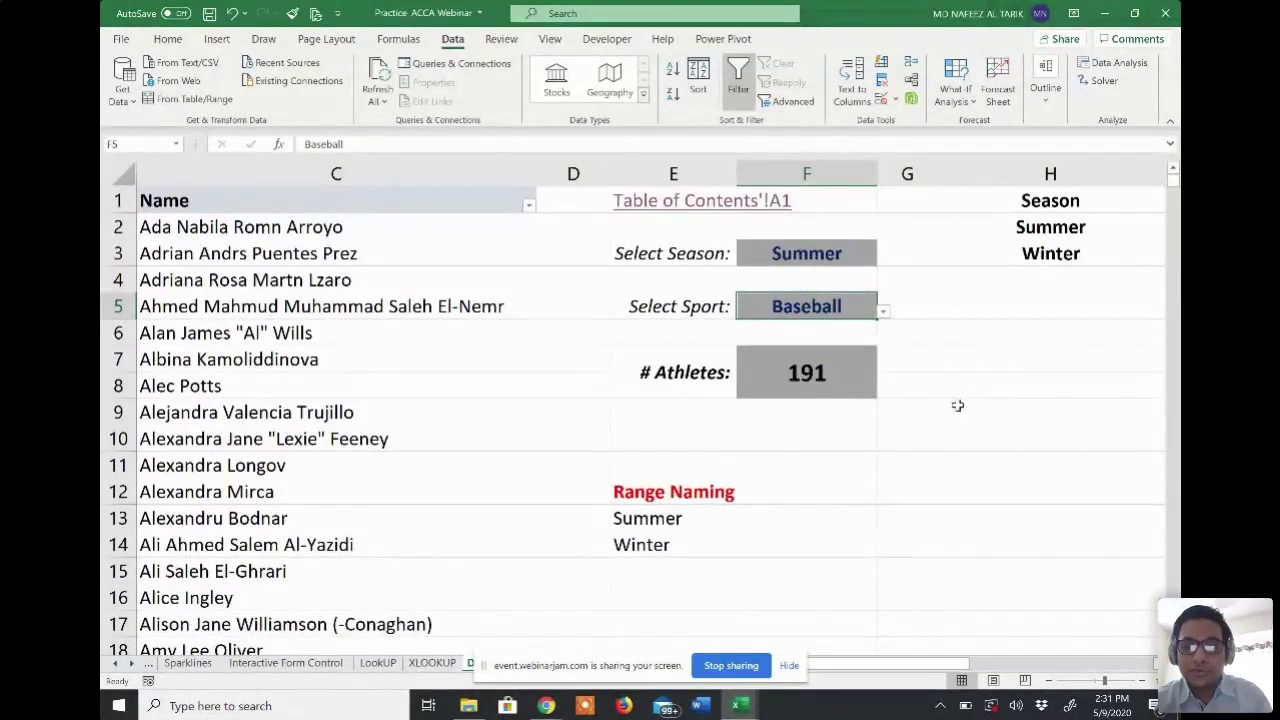
{"action": "scroll", "coordinate": [957, 405], "scroll_direction": "right", "scroll_amount": 2}
{"action": "scroll", "coordinate": [957, 405], "scroll_direction": "left", "scroll_amount": 2}
{"action": "left_click", "coordinate": [1008, 224]}
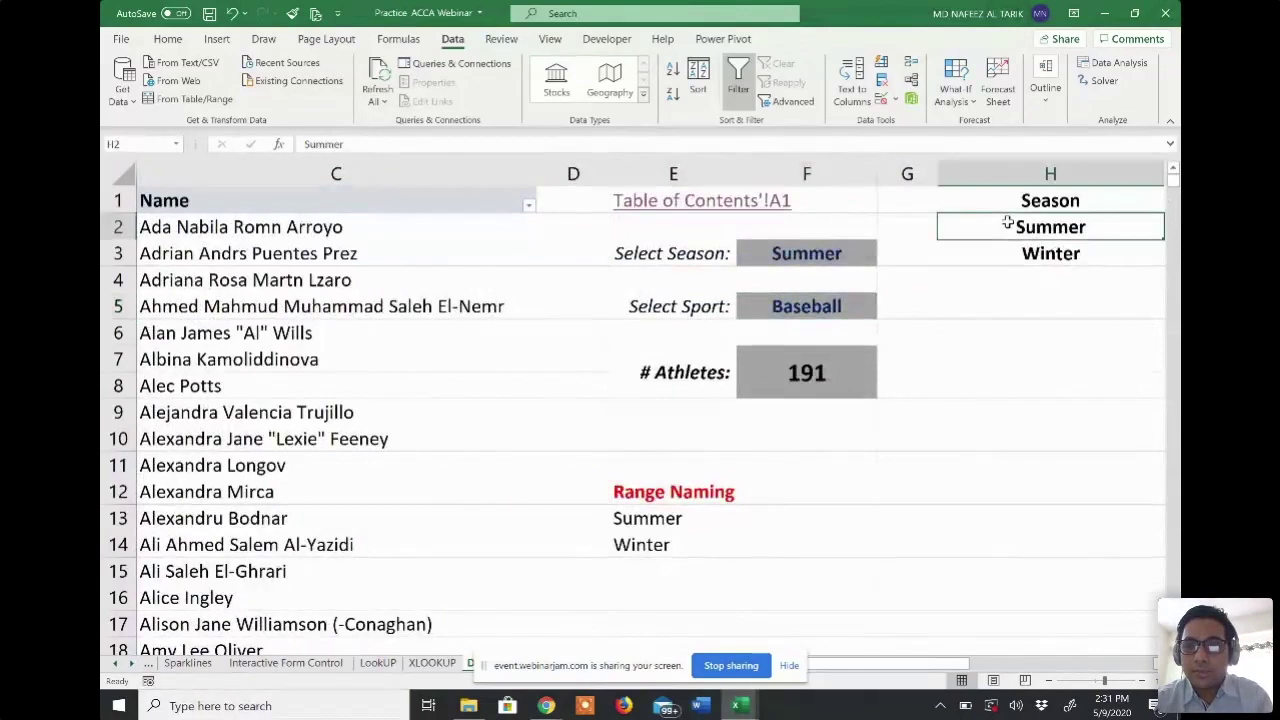
{"action": "key", "text": "Right"}
{"action": "scroll", "coordinate": [1008, 222], "scroll_direction": "right", "scroll_amount": 2}
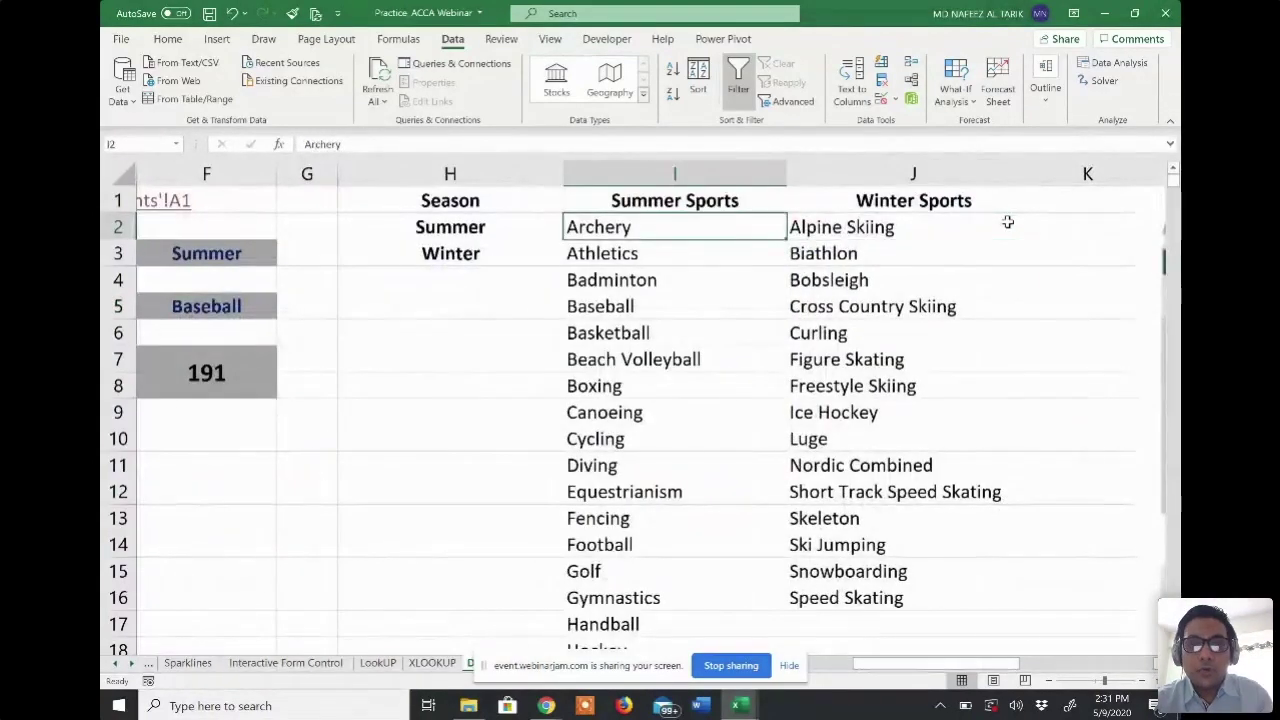
{"action": "key", "text": "Left"}
{"action": "key", "text": "Right"}
{"action": "key", "text": "Right"}
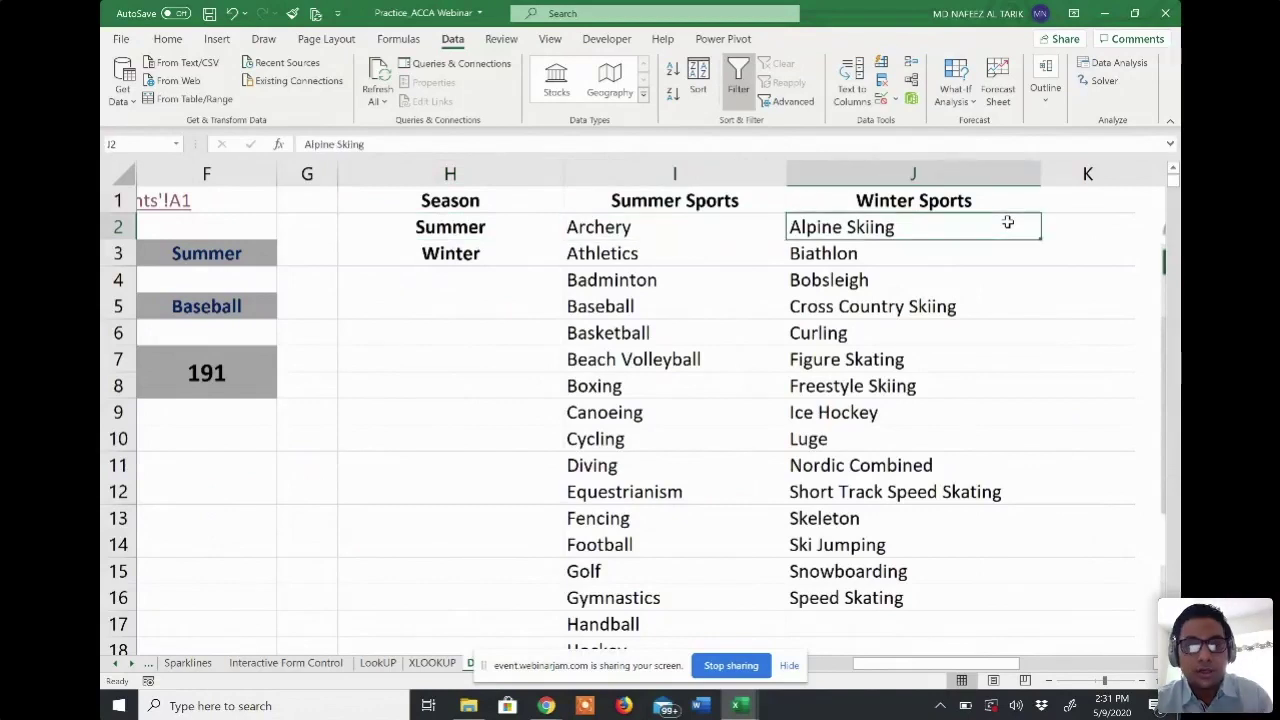
{"action": "key", "text": "Left"}
{"action": "key", "text": "Left"}
{"action": "key", "text": "Left"}
{"action": "key", "text": "Left"}
{"action": "key", "text": "Left"}
{"action": "key", "text": "Left"}
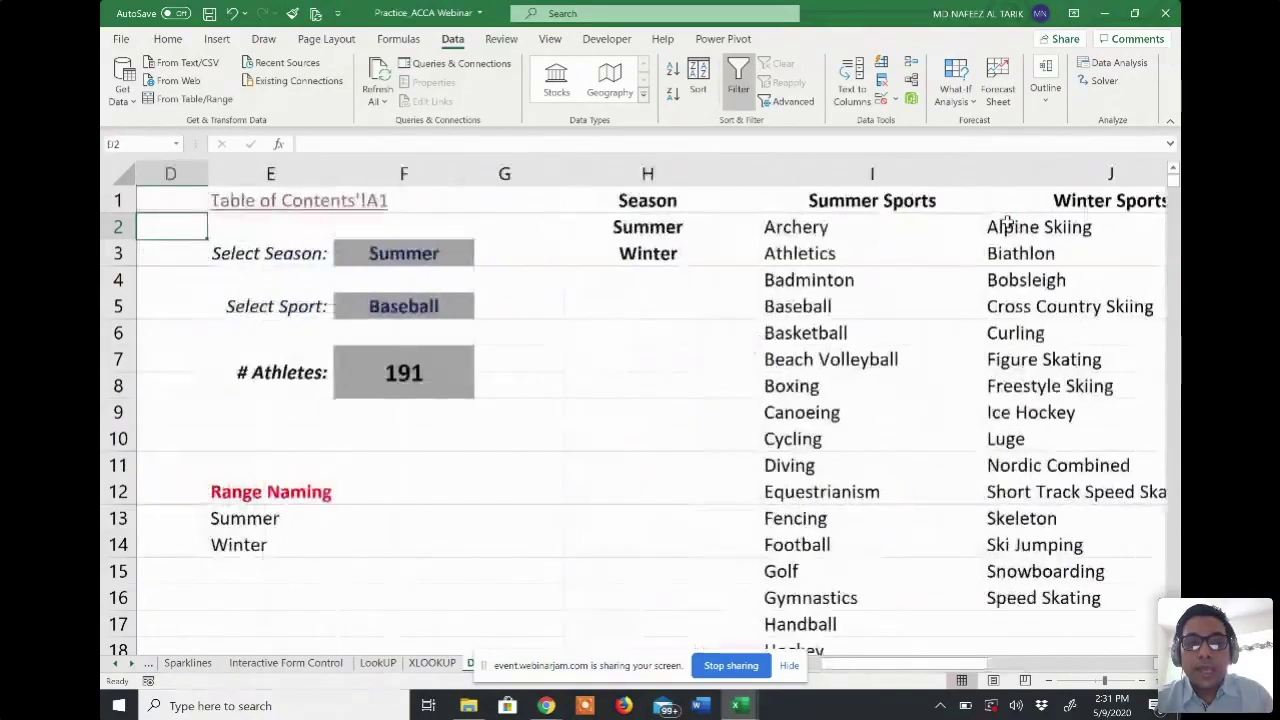
- Check in the Name Manager which ranges the names Winter and Summer refer to
{"action": "key", "text": "Right"}
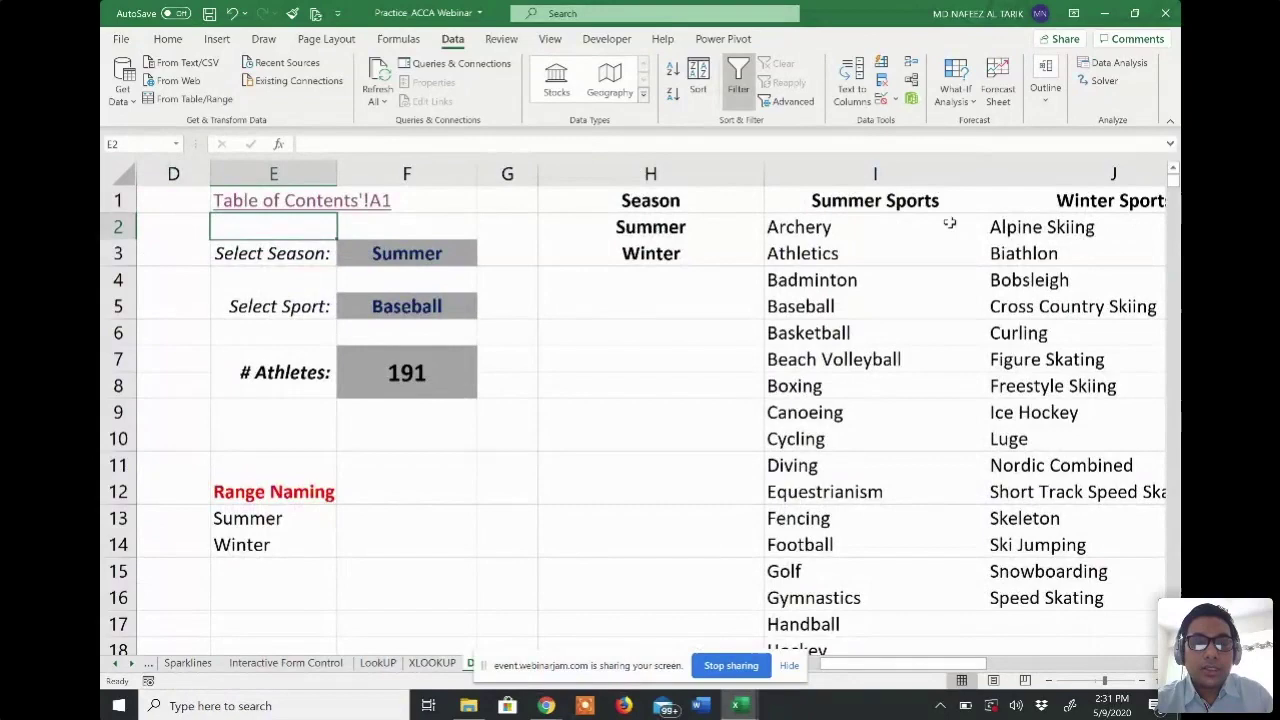
{"action": "left_click", "coordinate": [856, 229]}
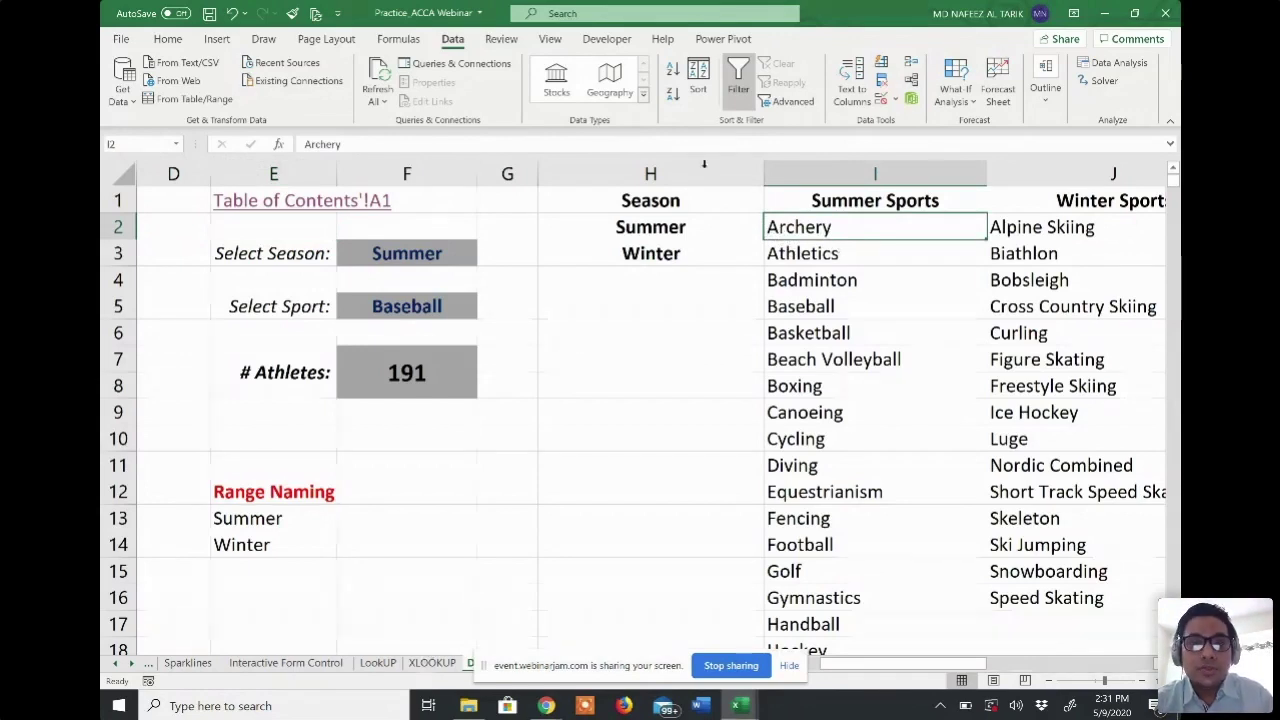
{"action": "left_click", "coordinate": [398, 38]}
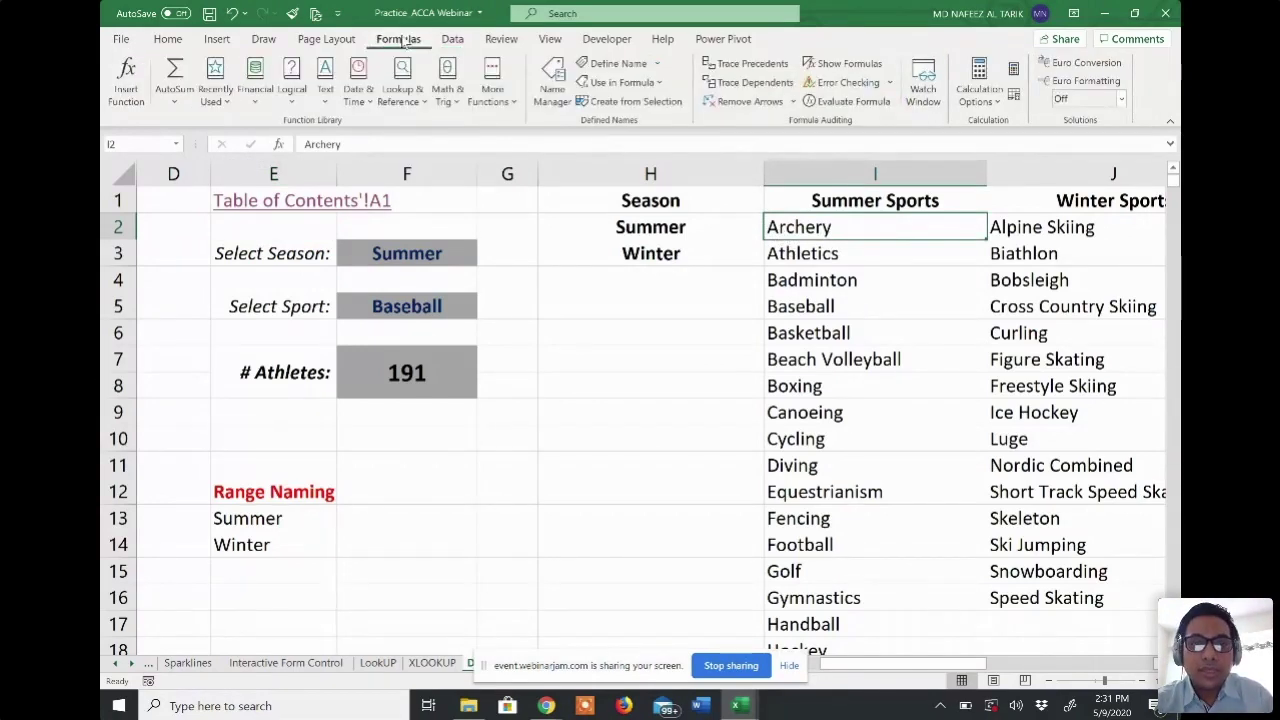
{"action": "left_click", "coordinate": [552, 88]}
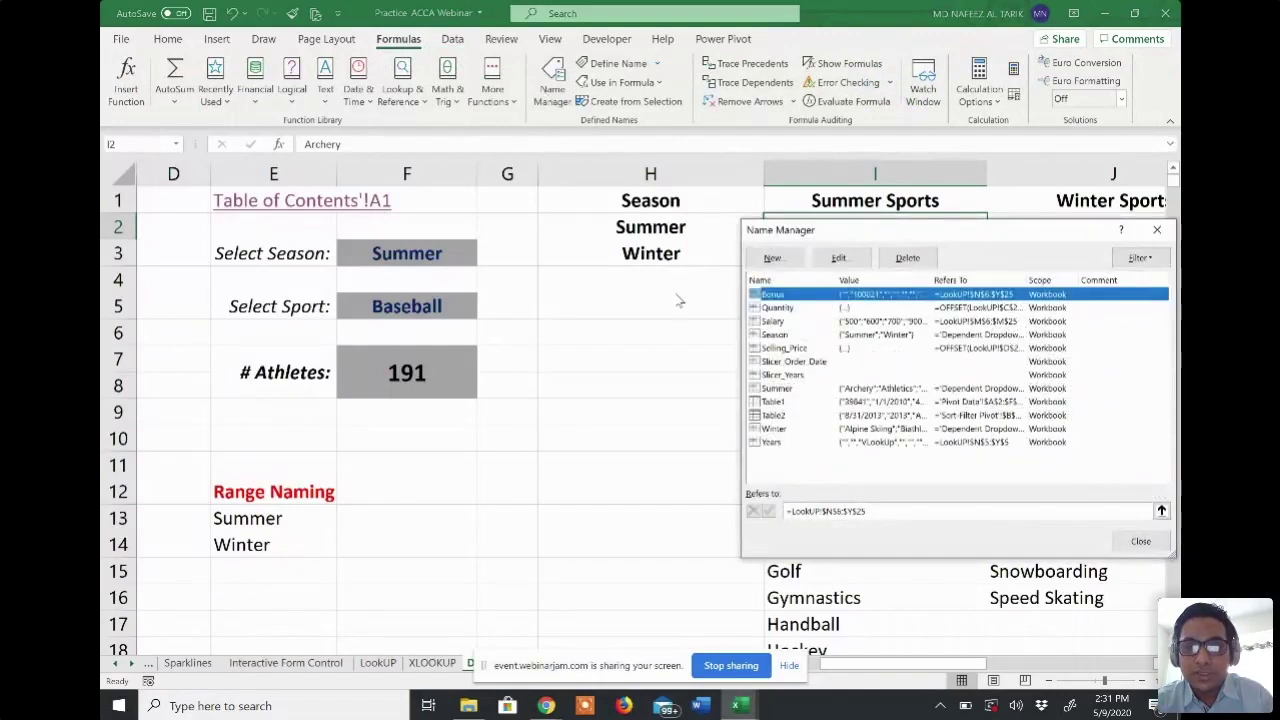
{"action": "left_click", "coordinate": [772, 430]}
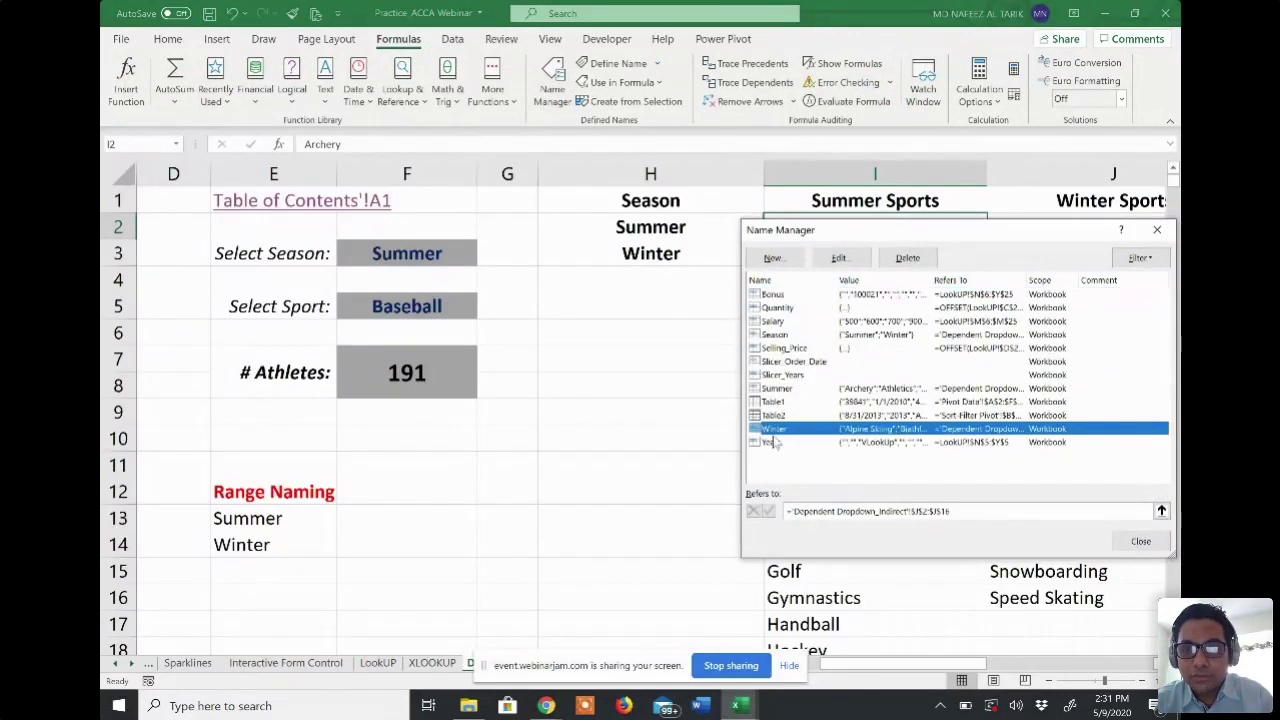
{"action": "left_click", "coordinate": [813, 390]}
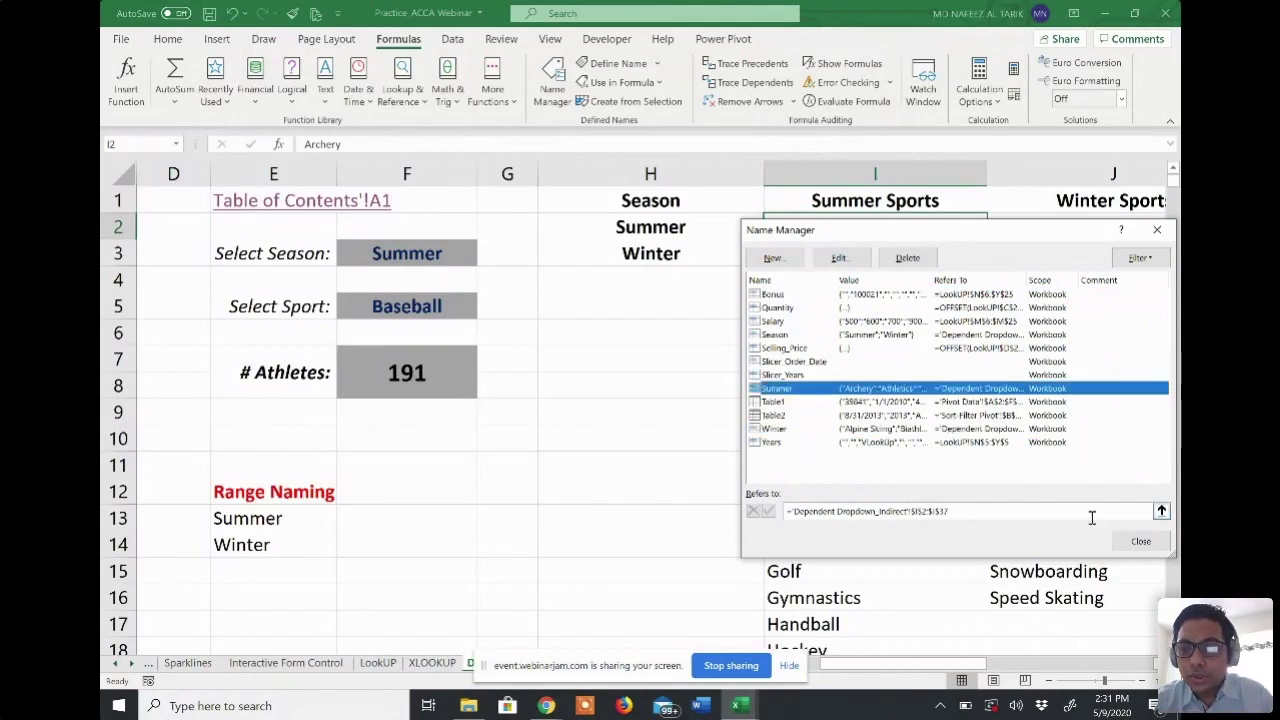
{"action": "left_click", "coordinate": [1140, 540]}
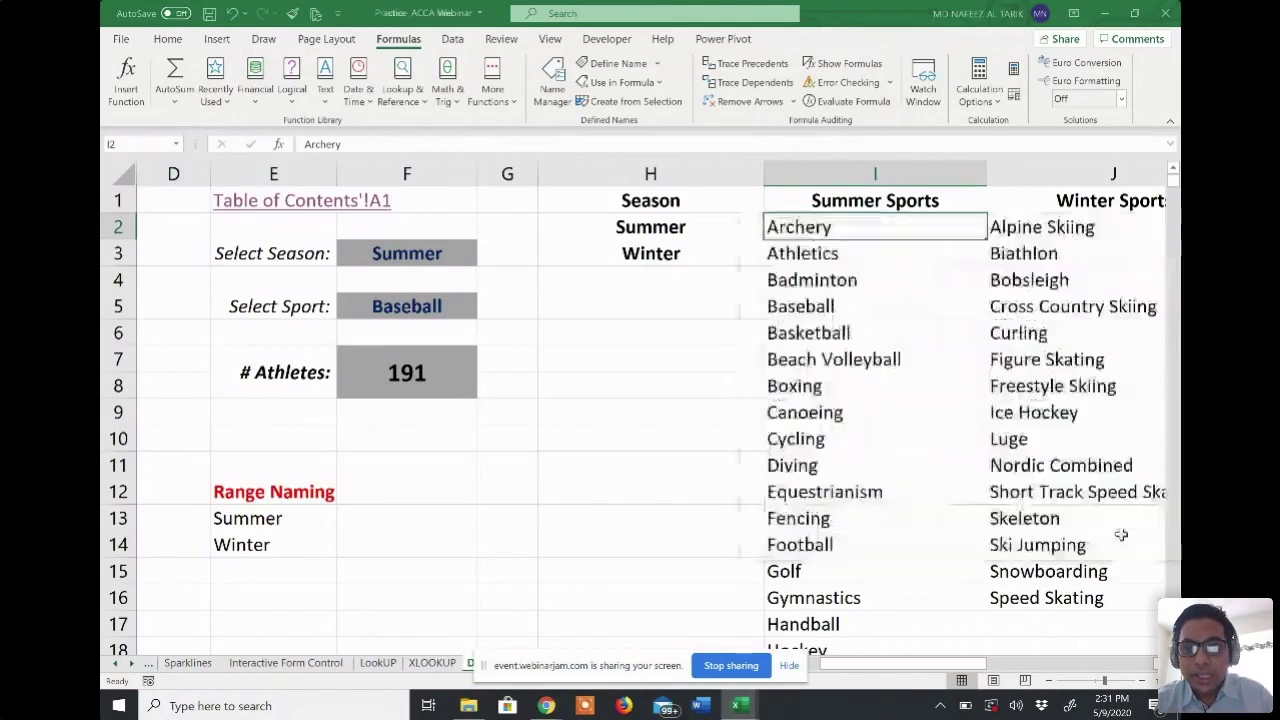
- Examine the data validation of sport cell F5, its List type and its INDIRECT source linked to season cell F3
{"action": "left_click", "coordinate": [444, 254]}
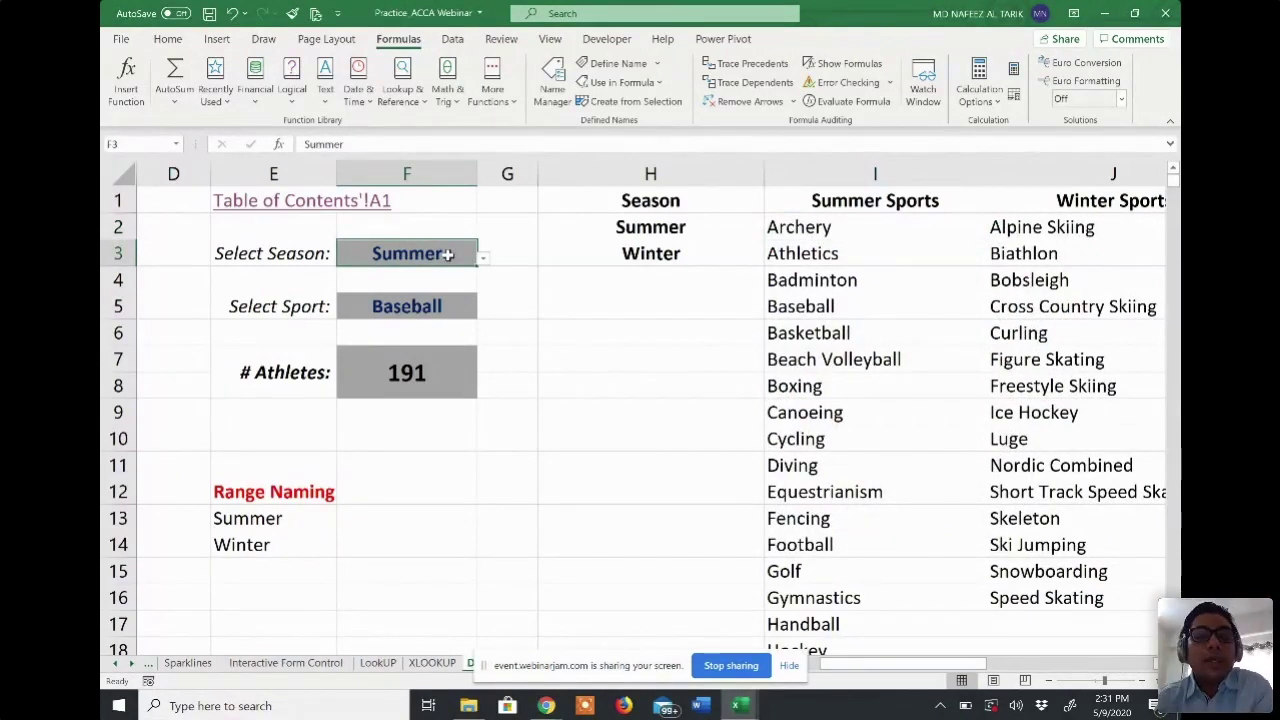
{"action": "left_click", "coordinate": [445, 308]}
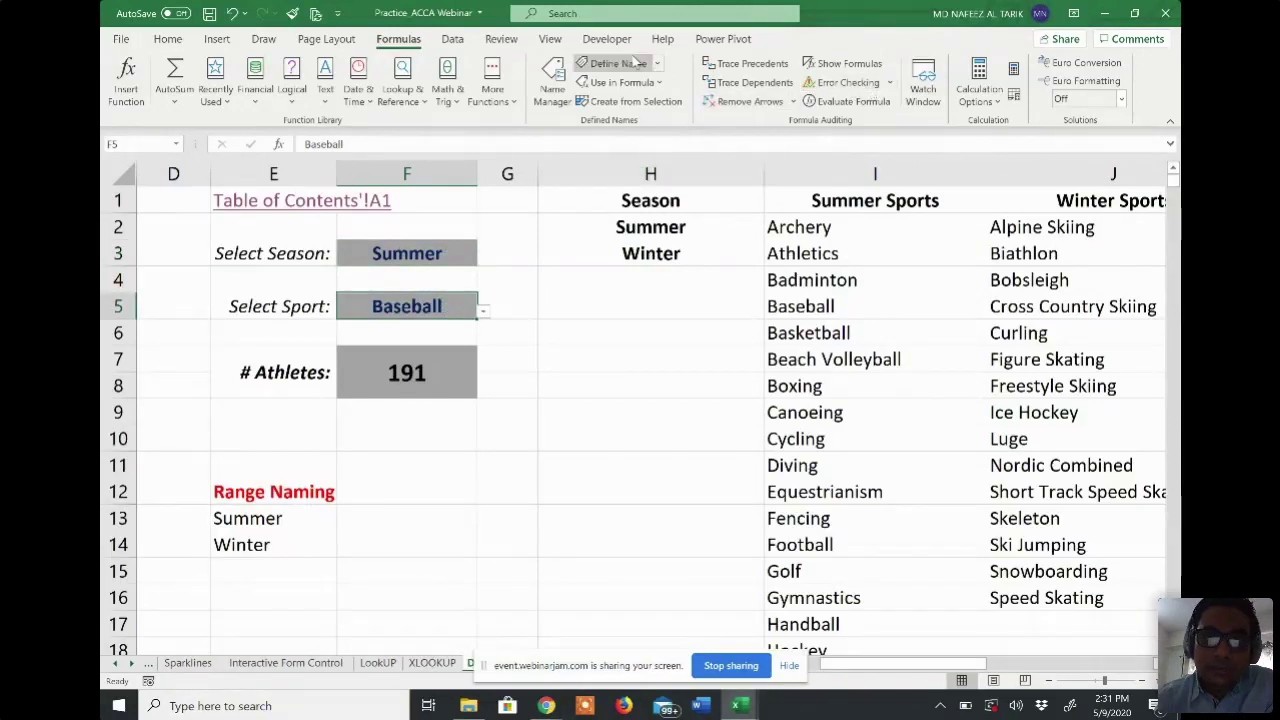
{"action": "left_click", "coordinate": [452, 38]}
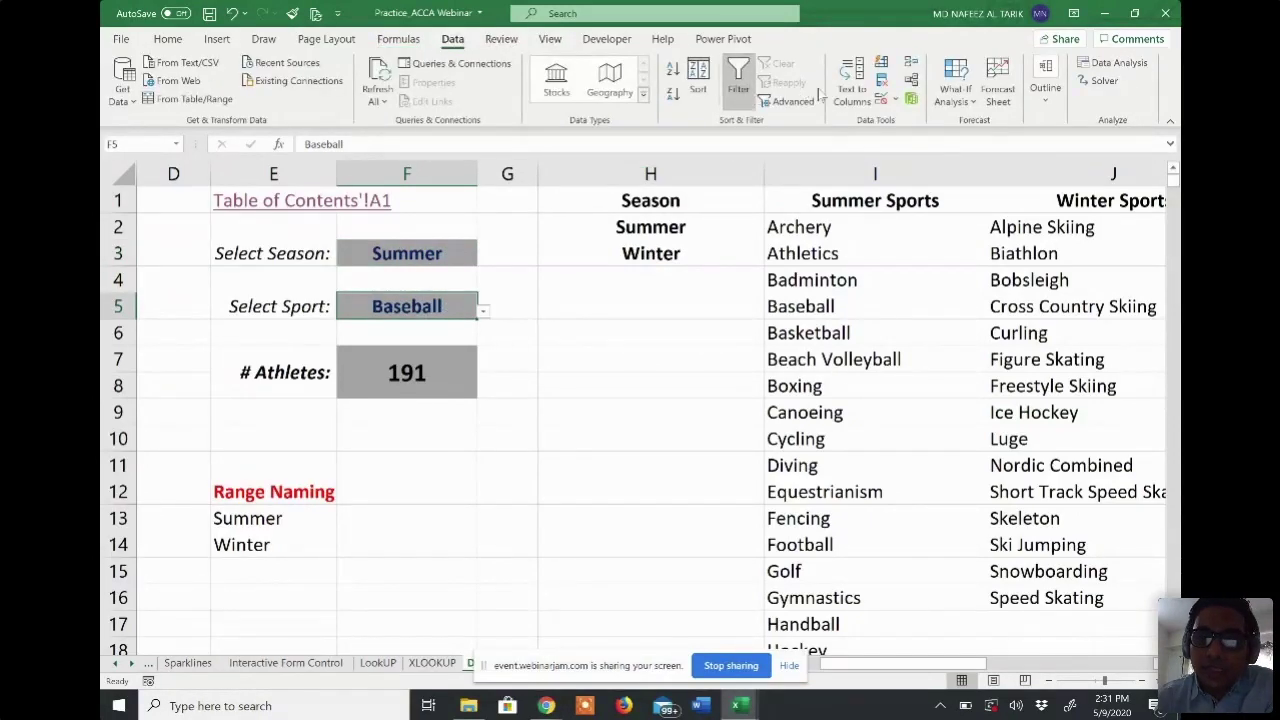
{"action": "left_click", "coordinate": [881, 98]}
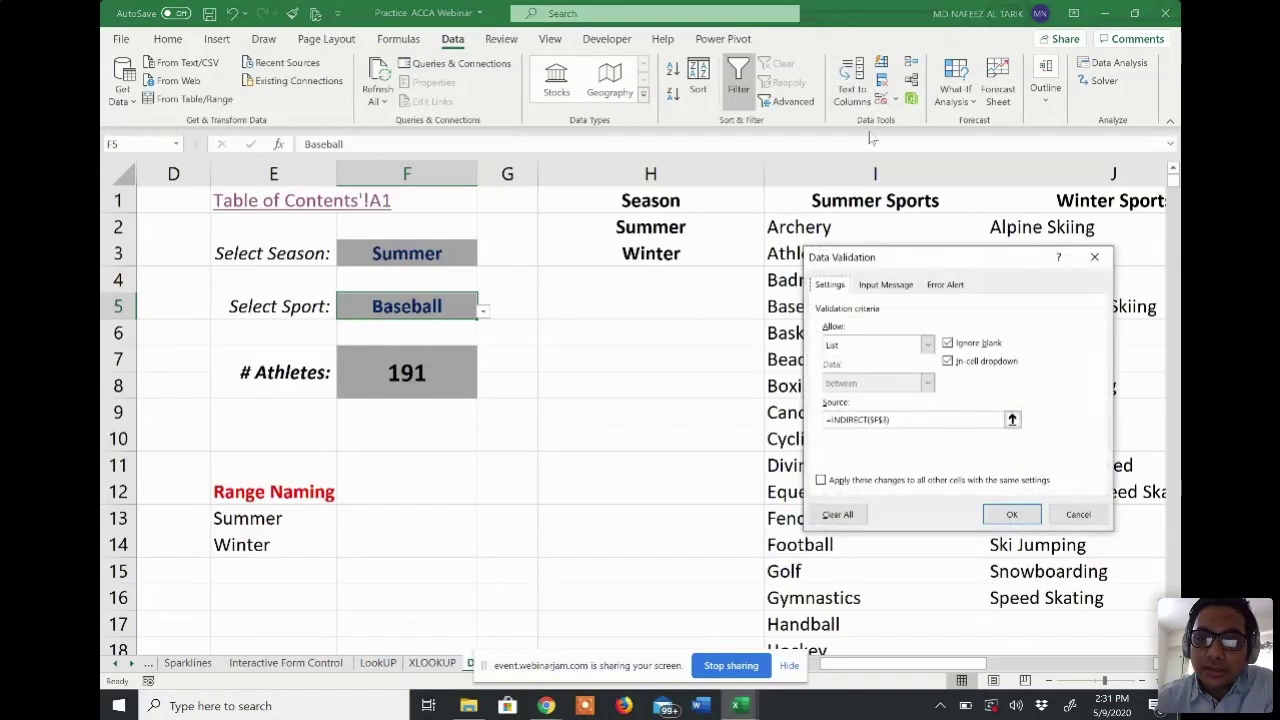
{"action": "left_click", "coordinate": [874, 348]}
{"action": "left_click", "coordinate": [880, 352]}
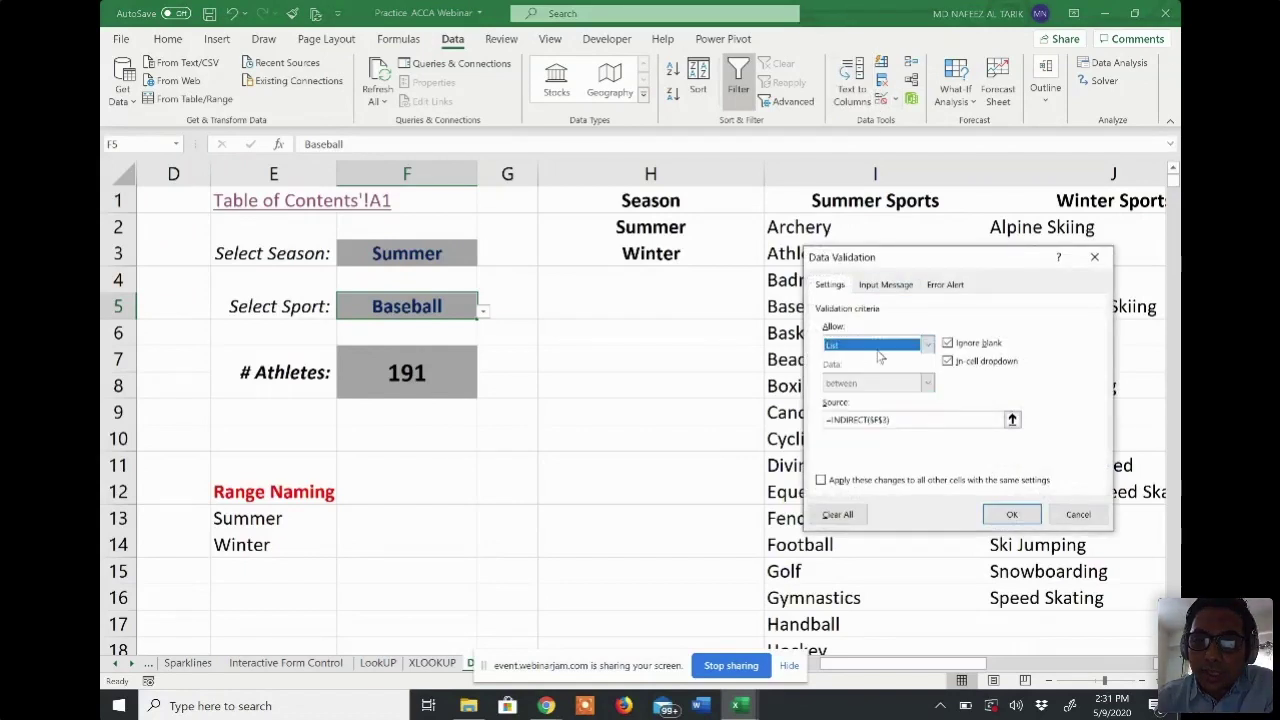
{"action": "left_click", "coordinate": [896, 421]}
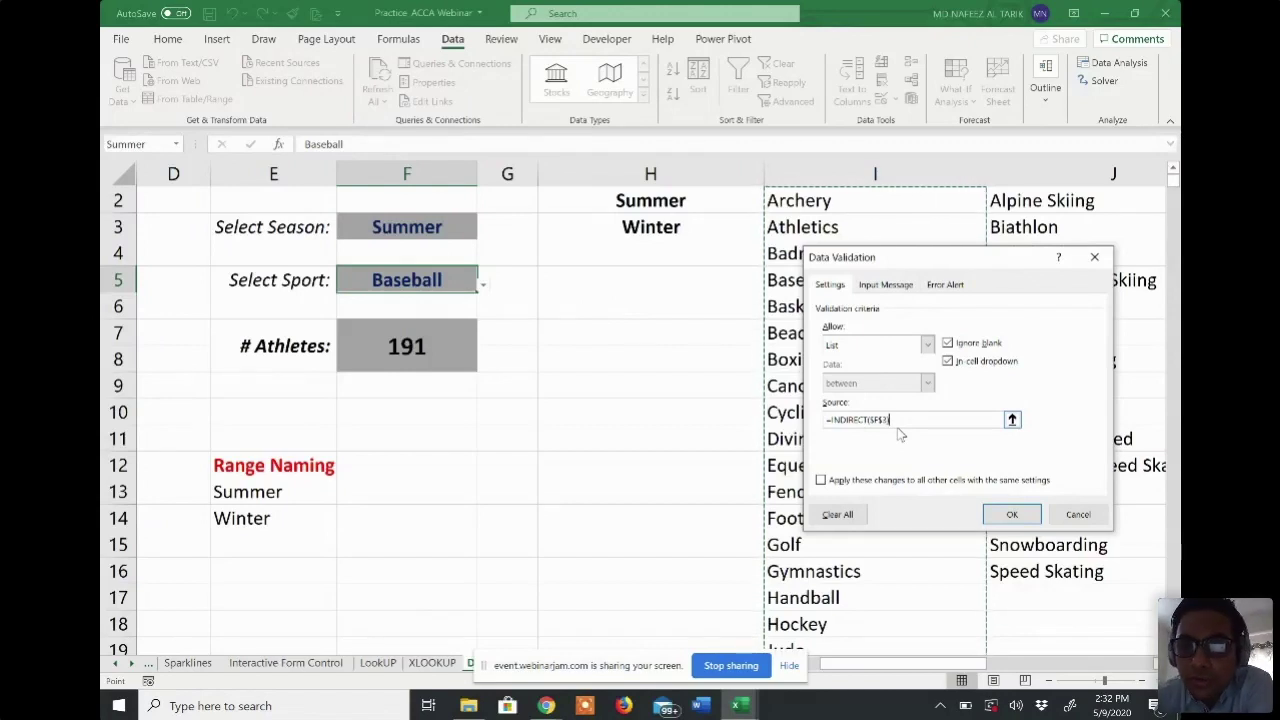
{"action": "left_click", "coordinate": [1011, 515]}
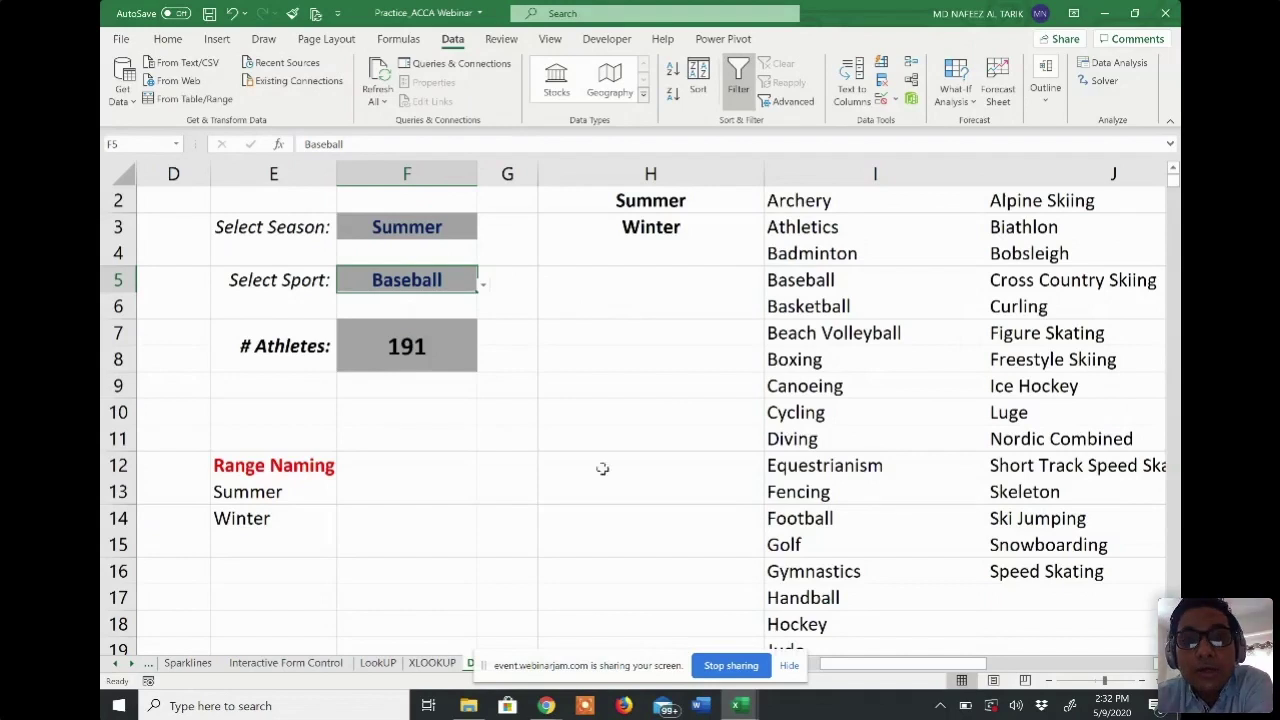
{"action": "scroll", "coordinate": [602, 468], "scroll_direction": "up", "scroll_amount": 1}
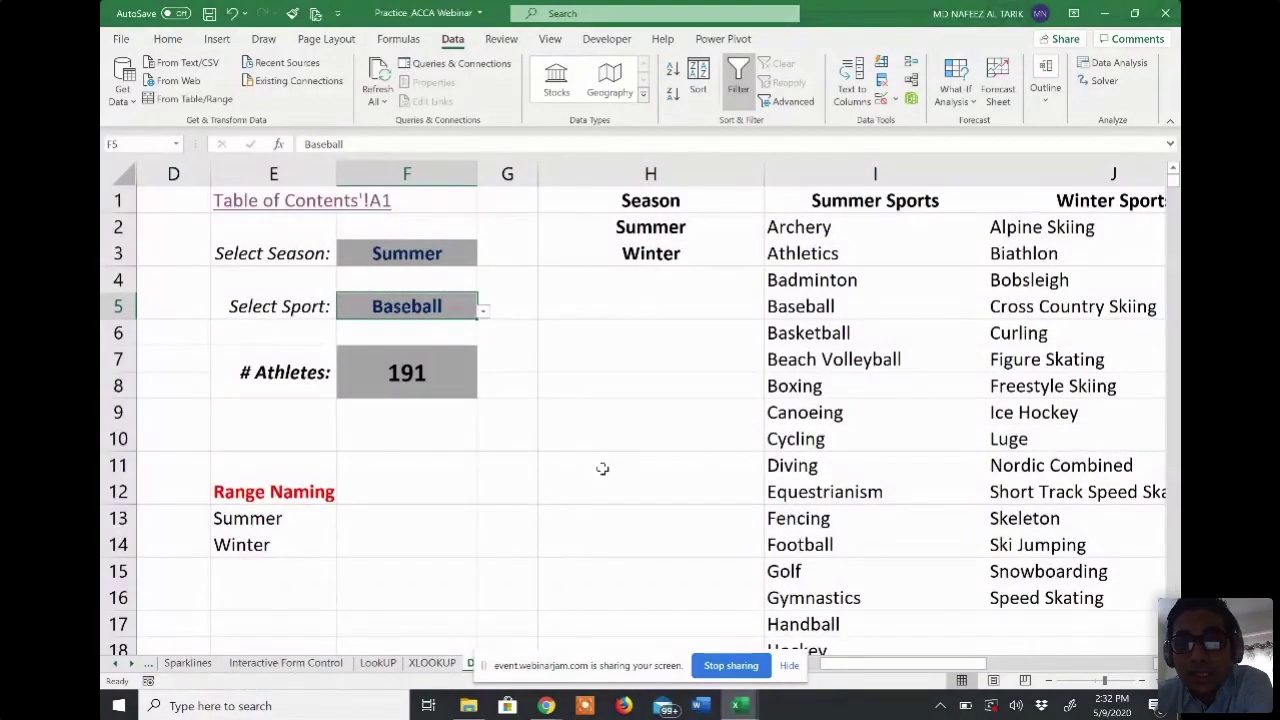